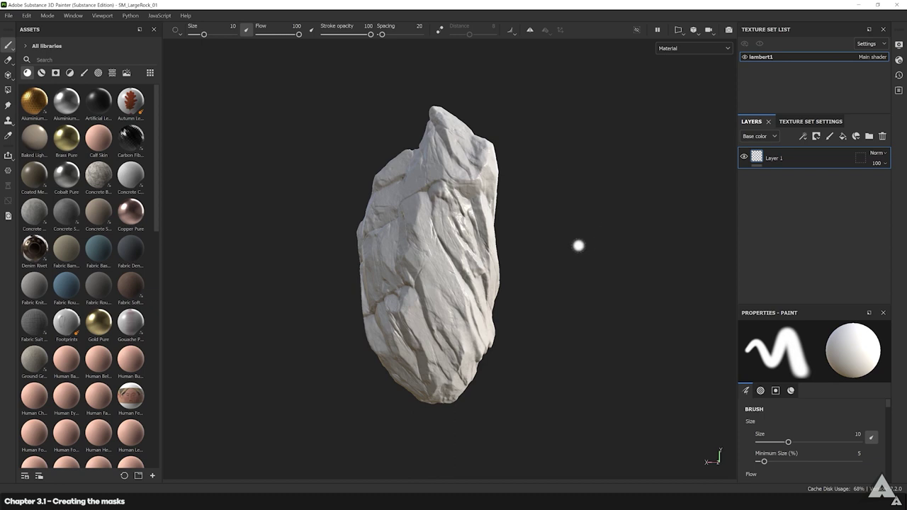
Add a single fill layer above Layer 1, removing the extra fill layer.
mouse_move(579, 245)
alt+mouse_down()
mouse_move(644, 249)
mouse_move(638, 258)
mouse_move(573, 251)
alt+mouse_up()
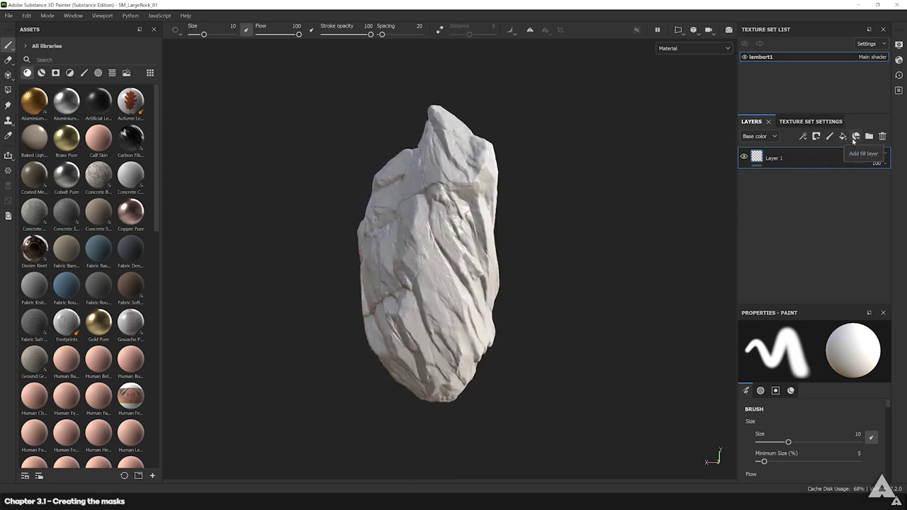
click(843, 137)
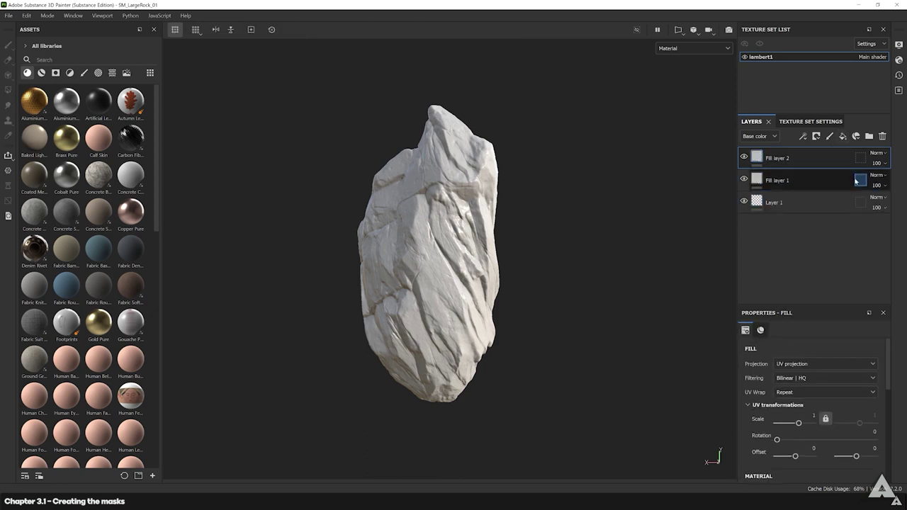
click(882, 138)
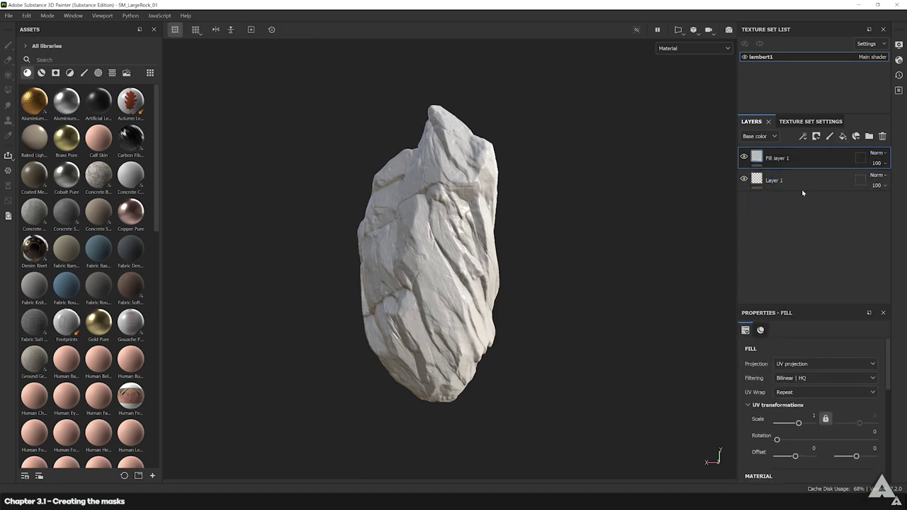
Set the fill layer's base color to pure red with R 1, G 0 and B 0.
scroll(786, 354, down, 5)
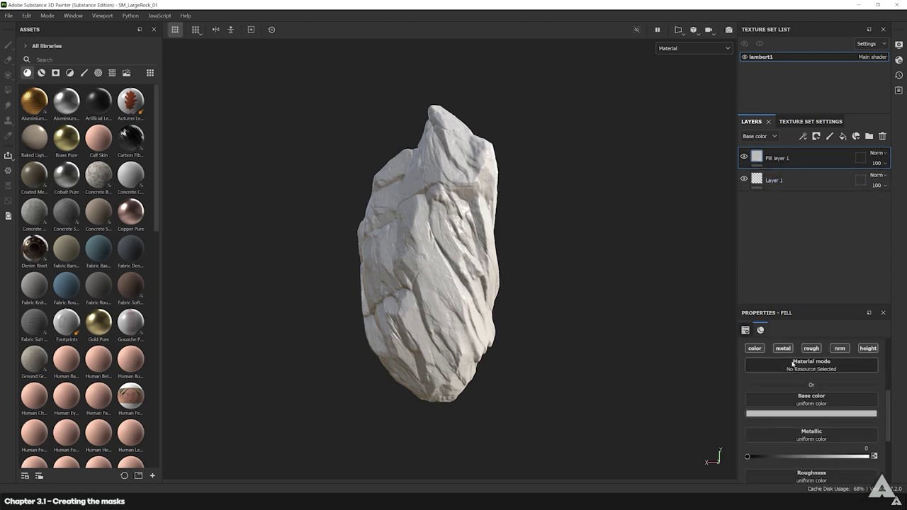
click(810, 415)
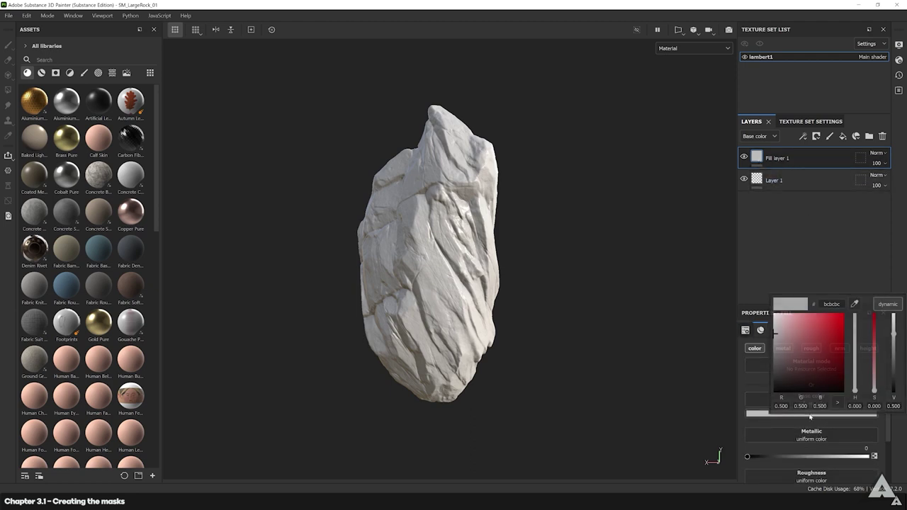
double_click(781, 406)
text(0.3)
double_click(781, 406)
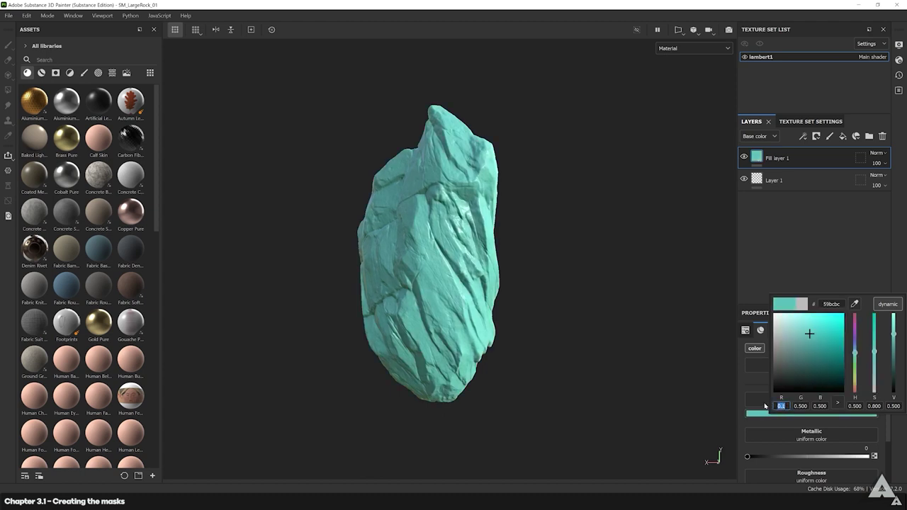
text(1)
double_click(801, 406)
text(0)
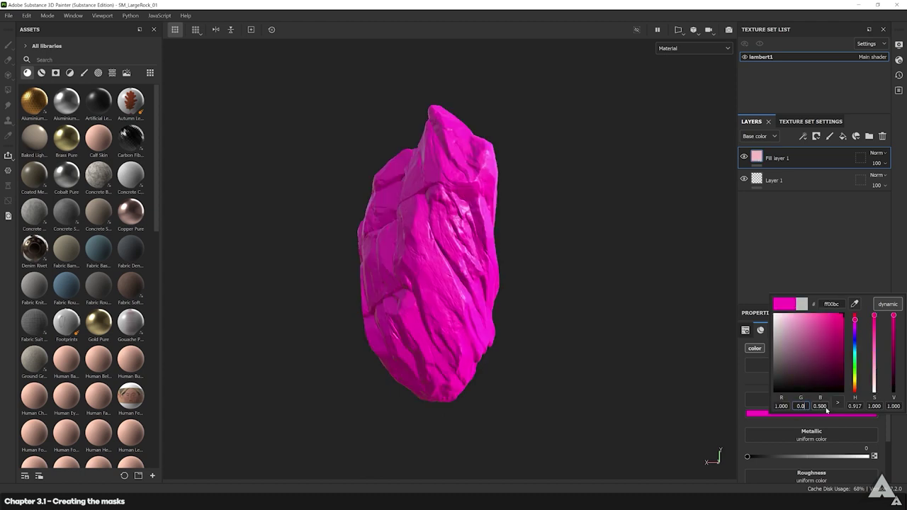
double_click(820, 406)
text(0)
click(823, 250)
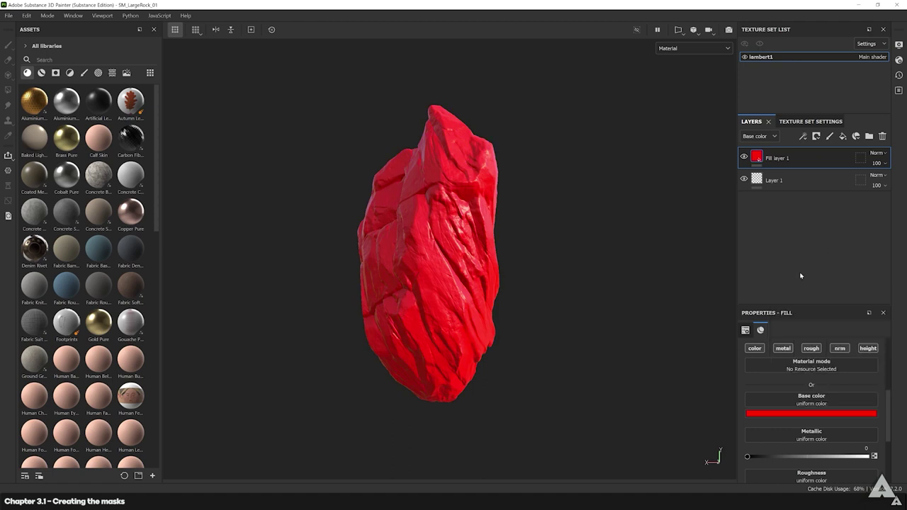
Disable the red fill layer's normal, height and metallic channels and raise its roughness to about 0.95.
click(840, 348)
click(868, 348)
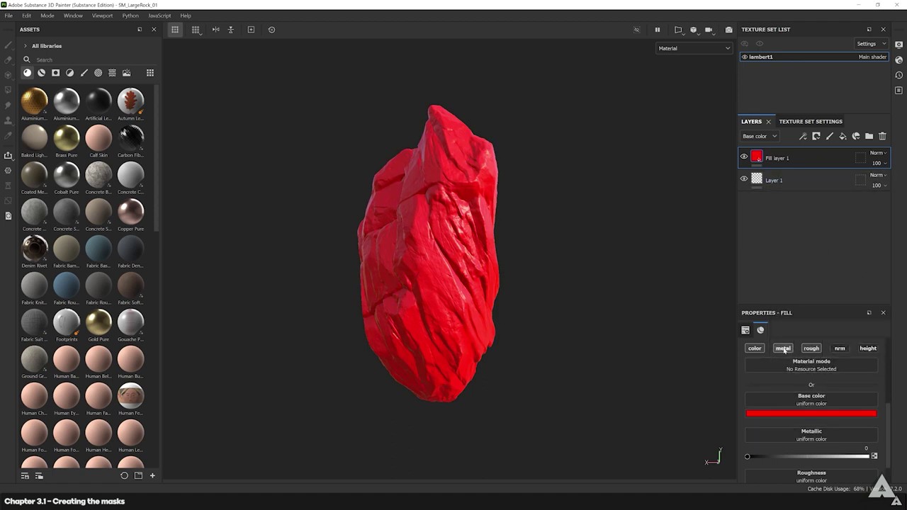
click(783, 348)
drag(785, 470, 854, 471)
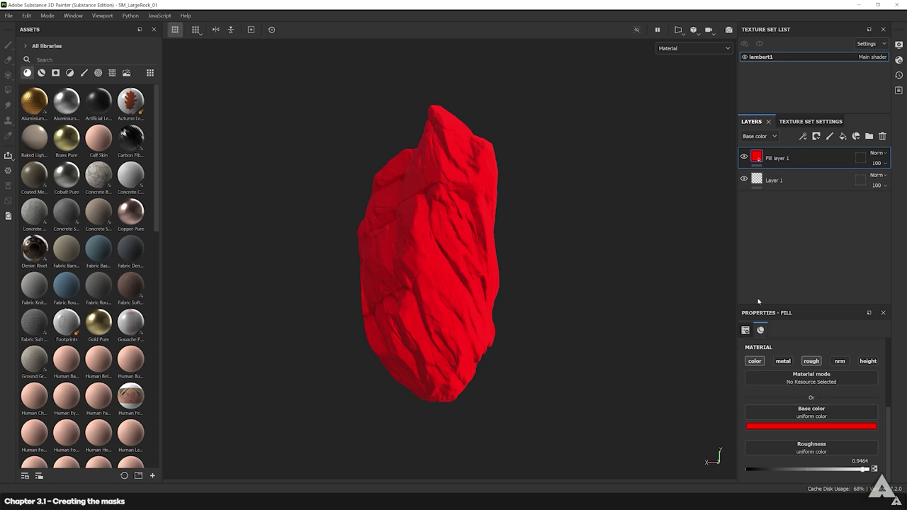
Add a white mask to the red fill layer and duplicate the layer twice.
right_click(795, 159)
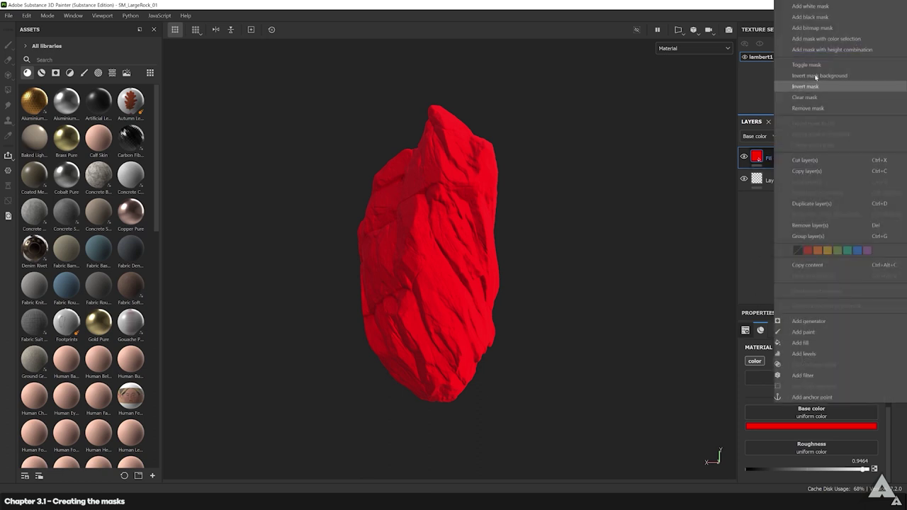
click(820, 9)
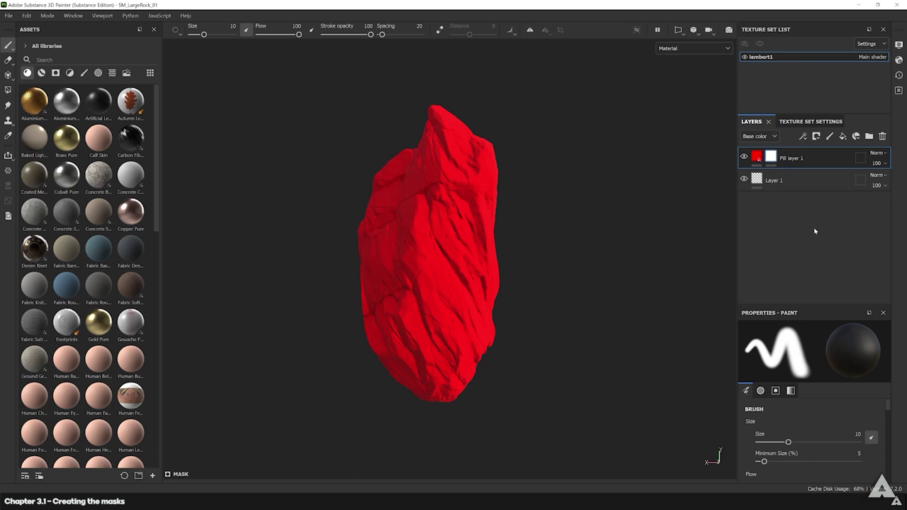
key(ctrl+d)
key(ctrl+d)
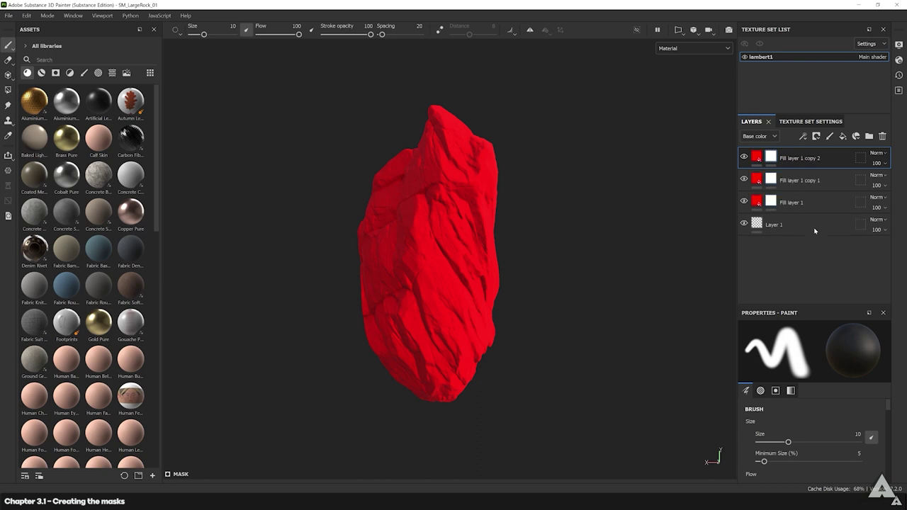
Change the base color of Fill layer 1 copy 1 to pure green with R 0, G 1 and B 0.
click(760, 180)
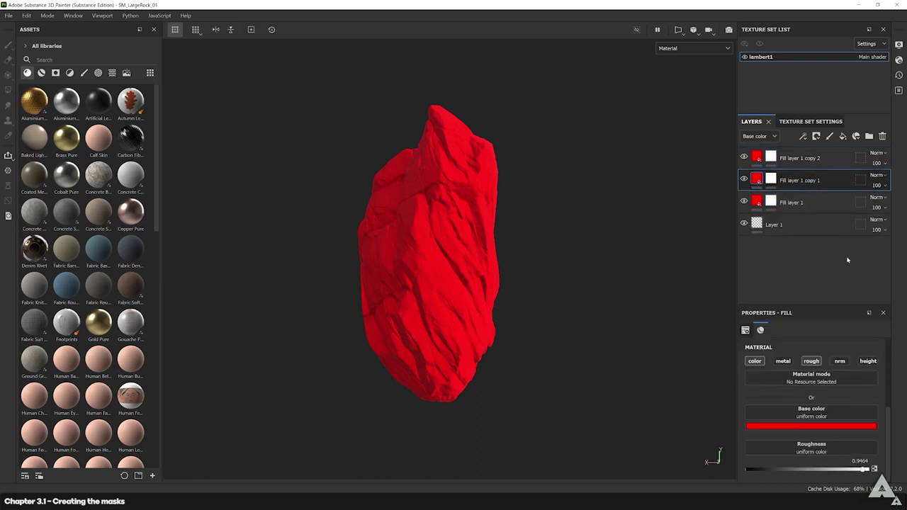
click(841, 427)
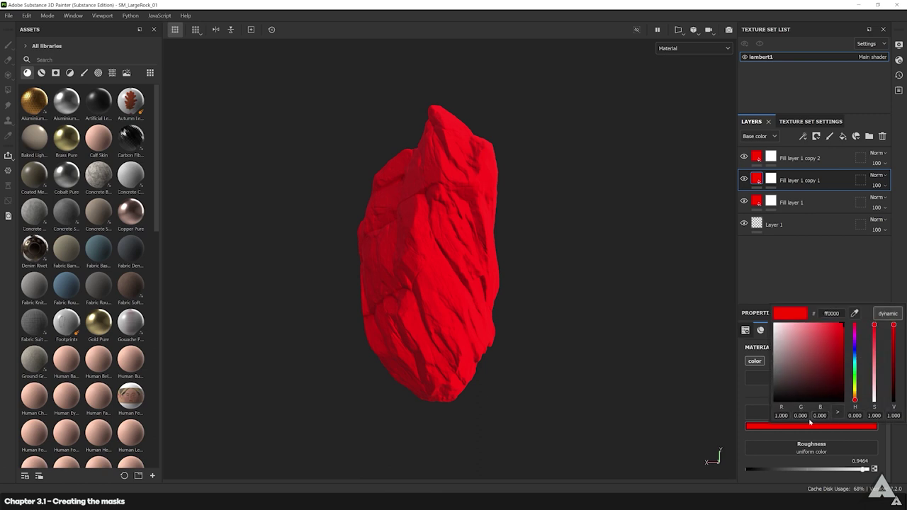
click(801, 416)
text(0.1)
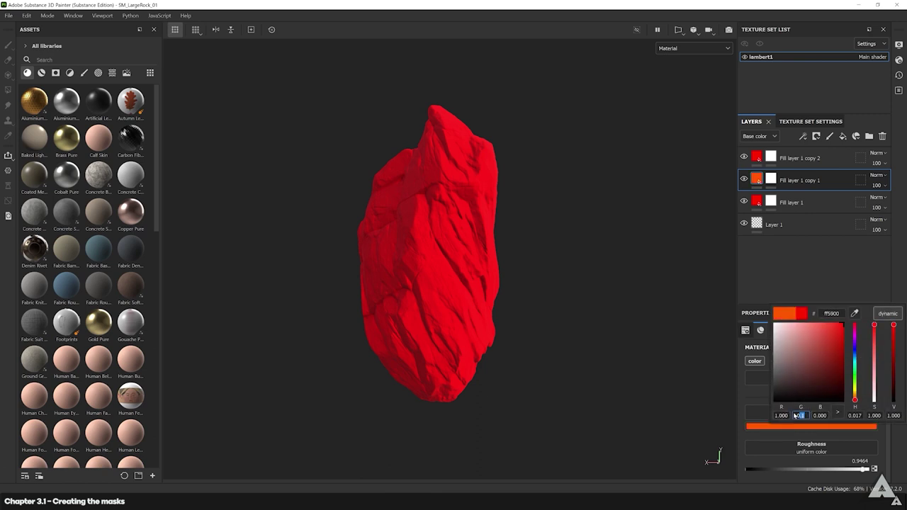
click(781, 416)
text(000)
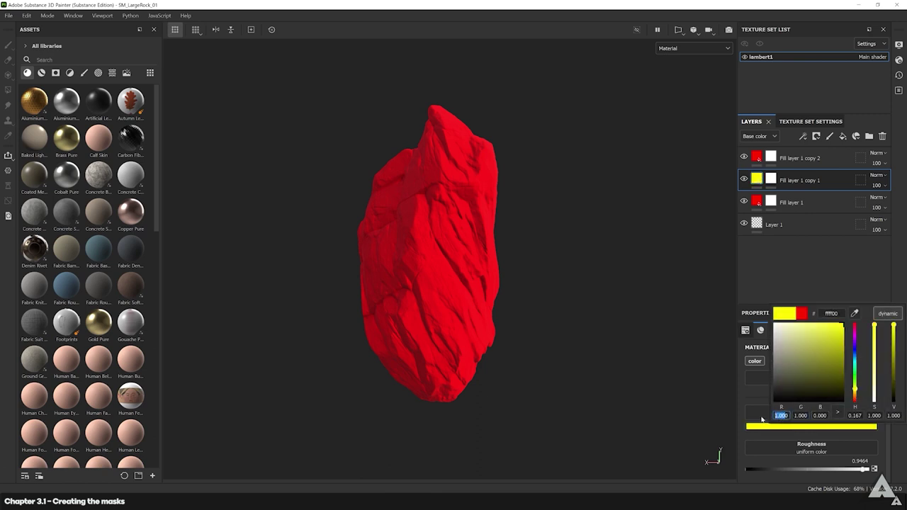
key(Tab)
key(Tab)
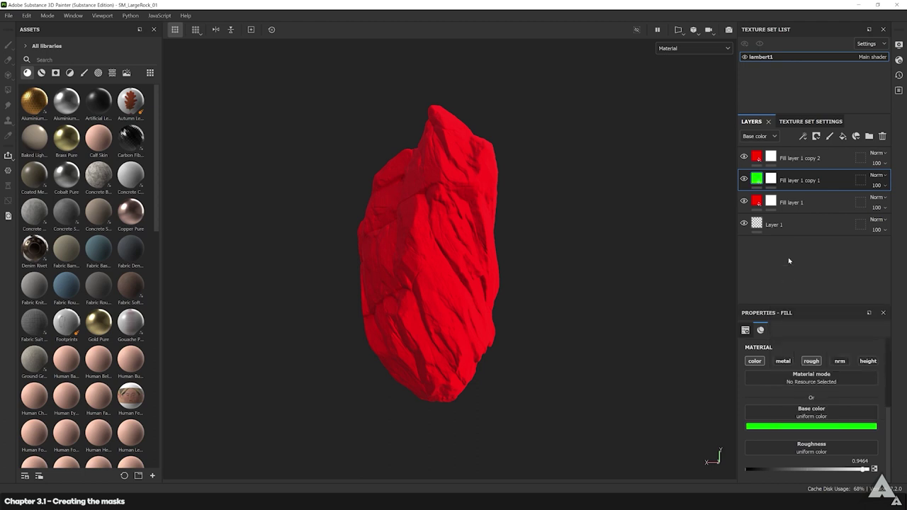
Change the base color of Fill layer 1 copy 2 to pure blue with R 0, G 0 and B 1.
click(799, 158)
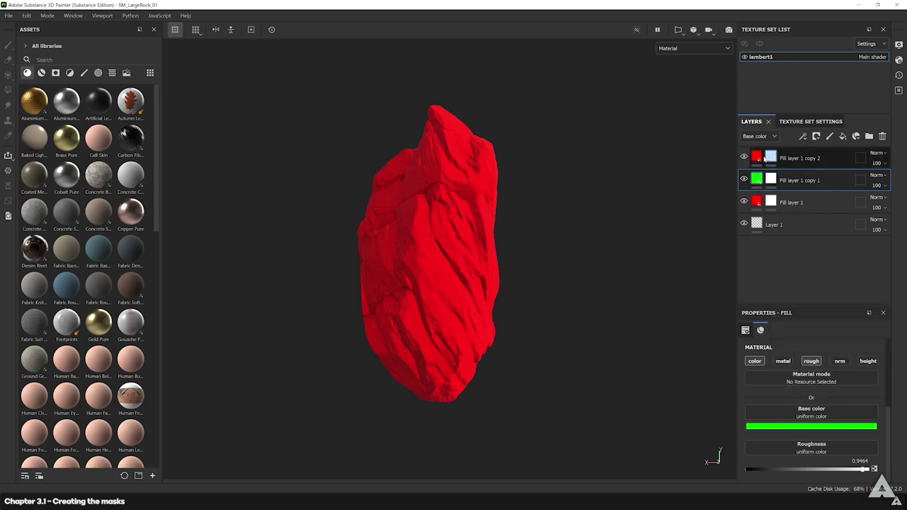
click(815, 426)
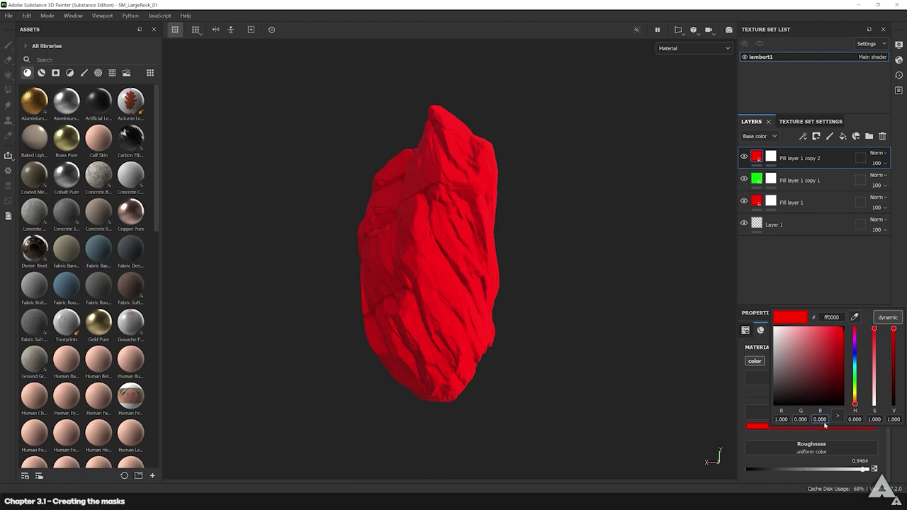
click(814, 422)
key(BackSpace)
key(BackSpace)
key(BackSpace)
text(1)
key(Return)
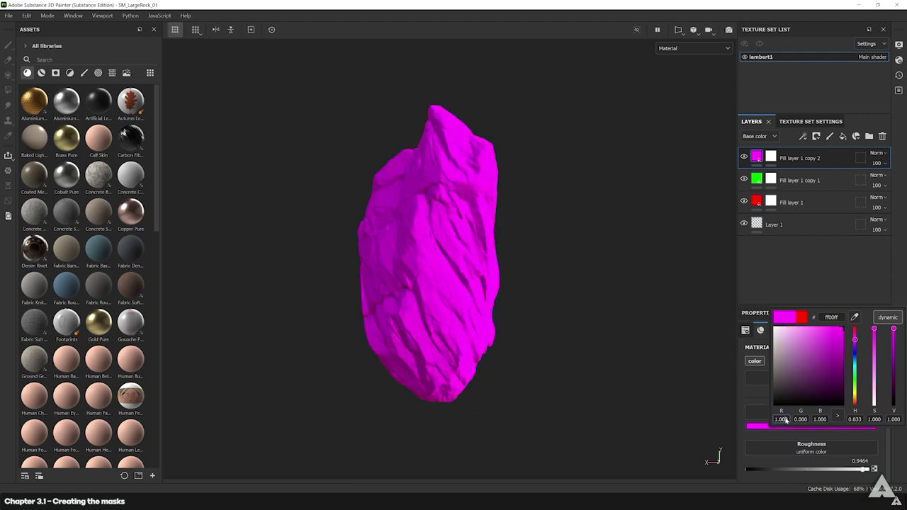
click(782, 420)
text(0)
key(Return)
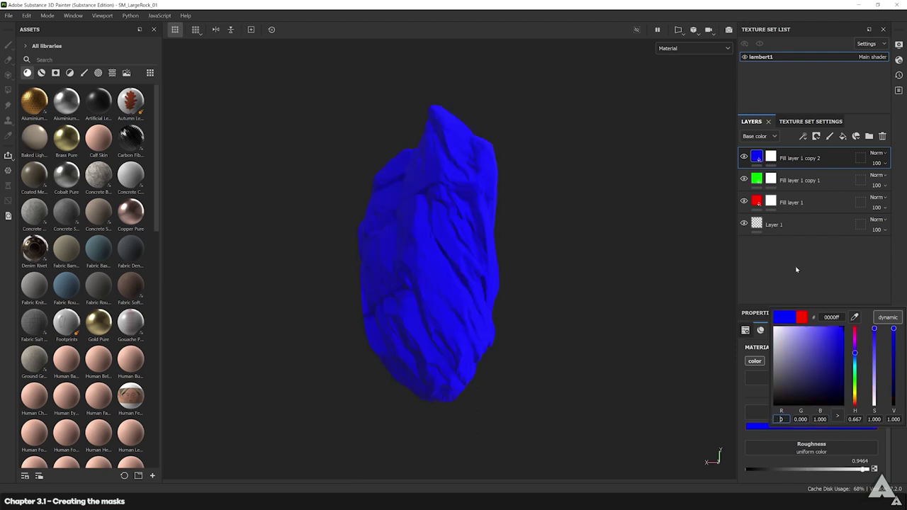
click(796, 270)
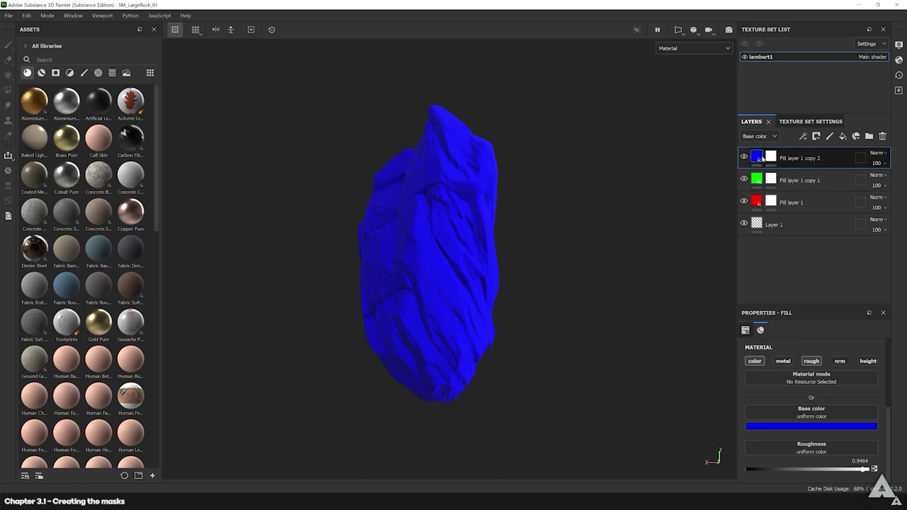
Rename the three fill layers Red, Green and Blue to match their colors.
double_click(791, 202)
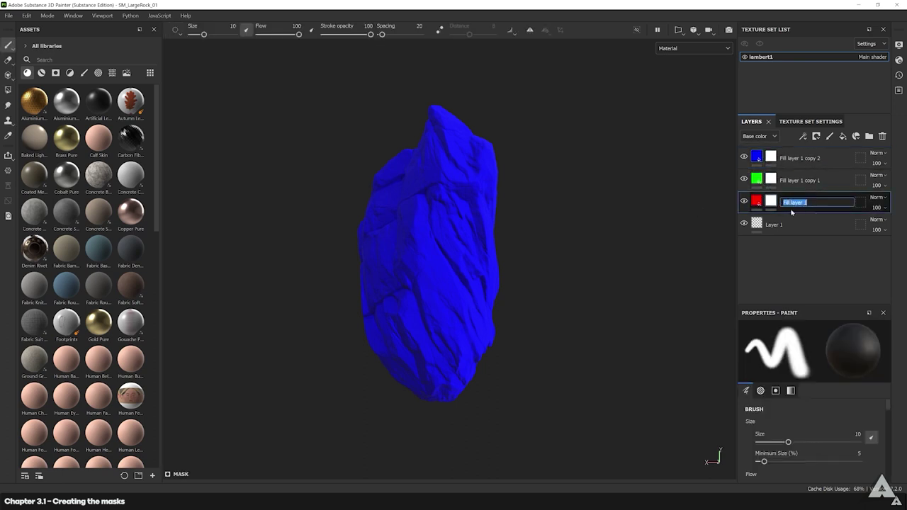
text(Red)
double_click(794, 180)
text(Green)
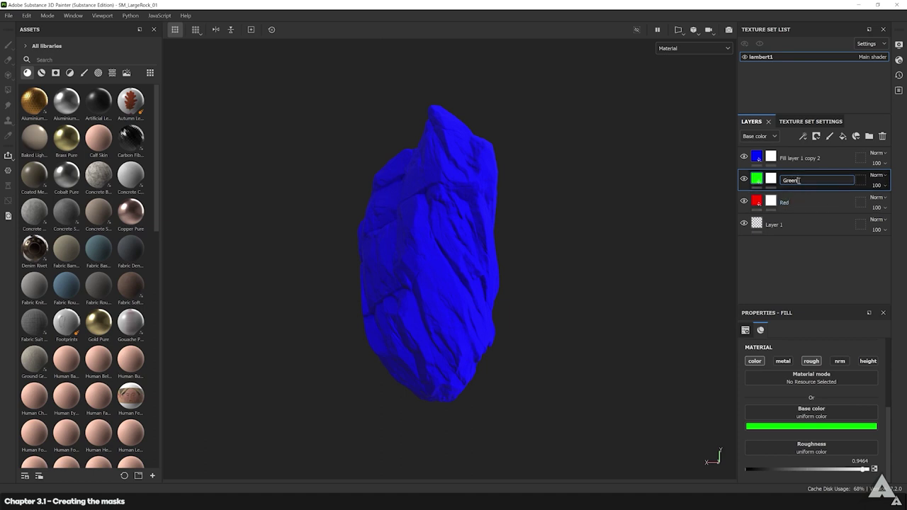
key(Return)
click(794, 158)
double_click(794, 158)
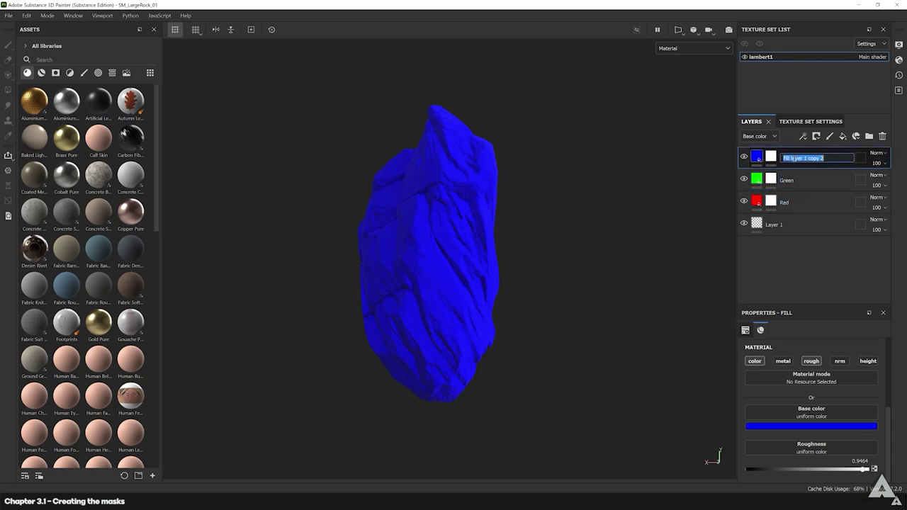
text(Blue)
key(Return)
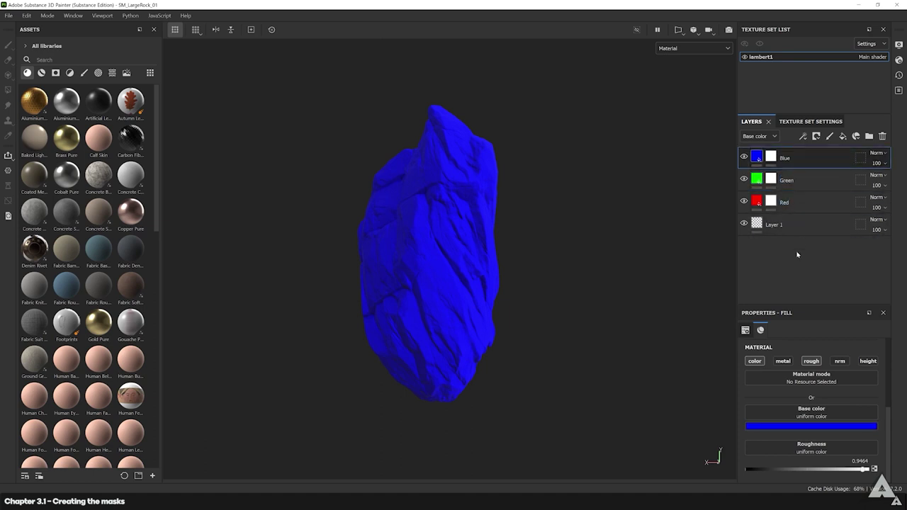
Group the Blue, Green and Red layers into a folder named RGB and collapse it.
shift+click(793, 203)
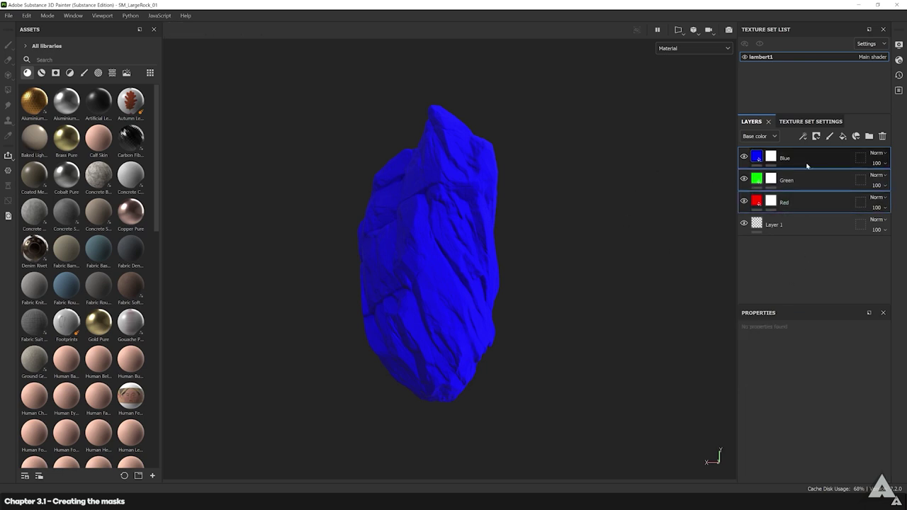
key(ctrl+g)
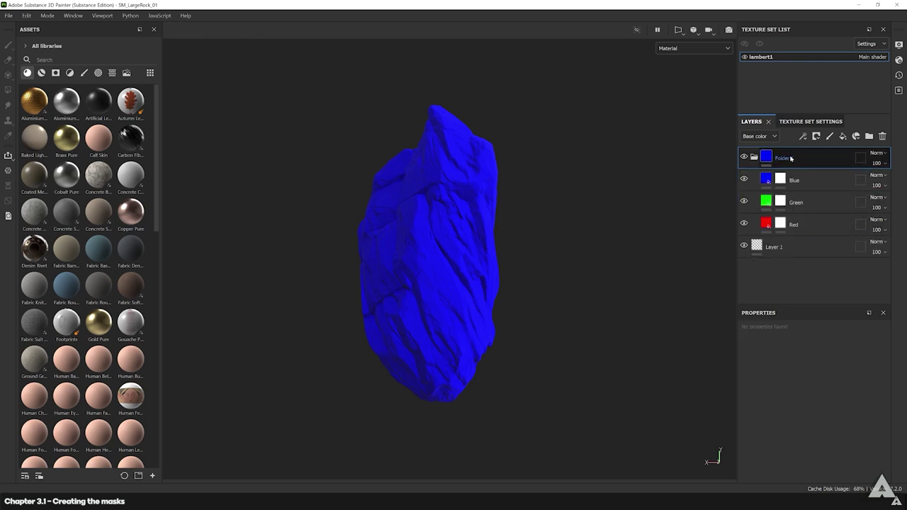
double_click(788, 158)
text(RGB)
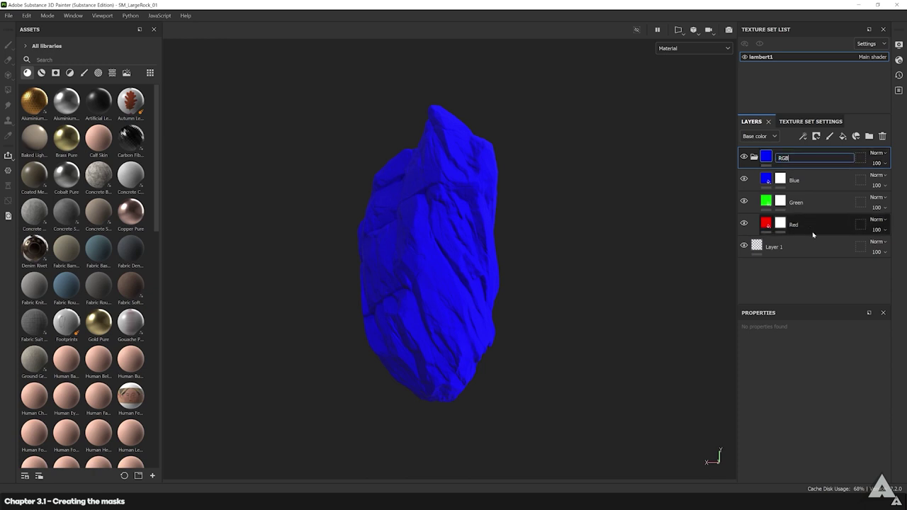
key(Return)
click(756, 159)
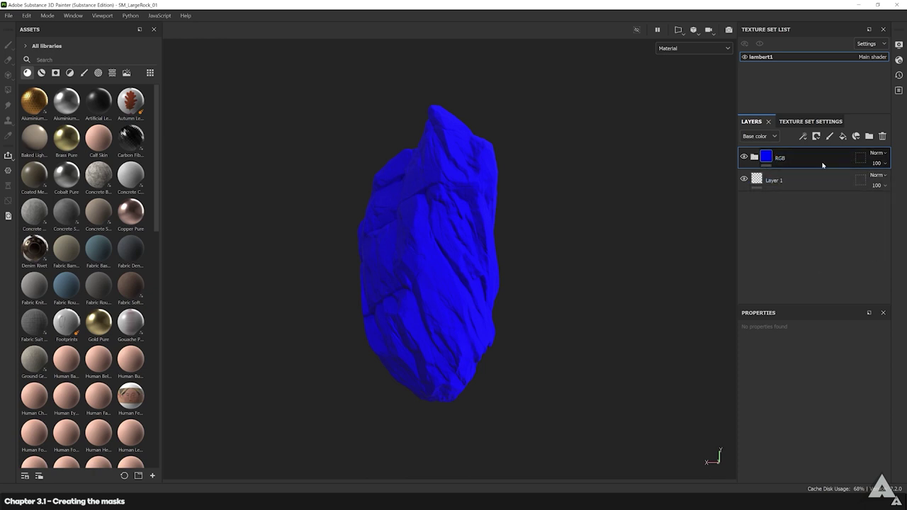
Add a fill layer above the RGB folder and set its base color to black (000000).
click(844, 137)
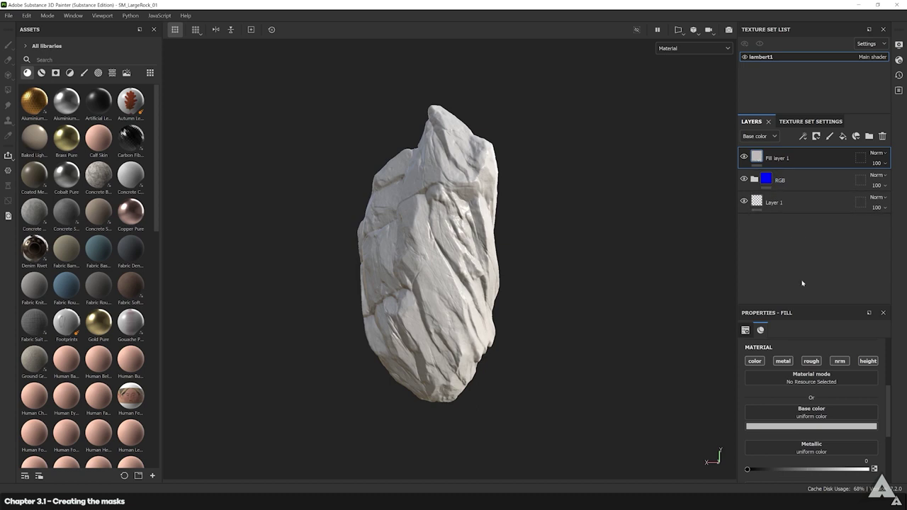
click(816, 426)
click(748, 425)
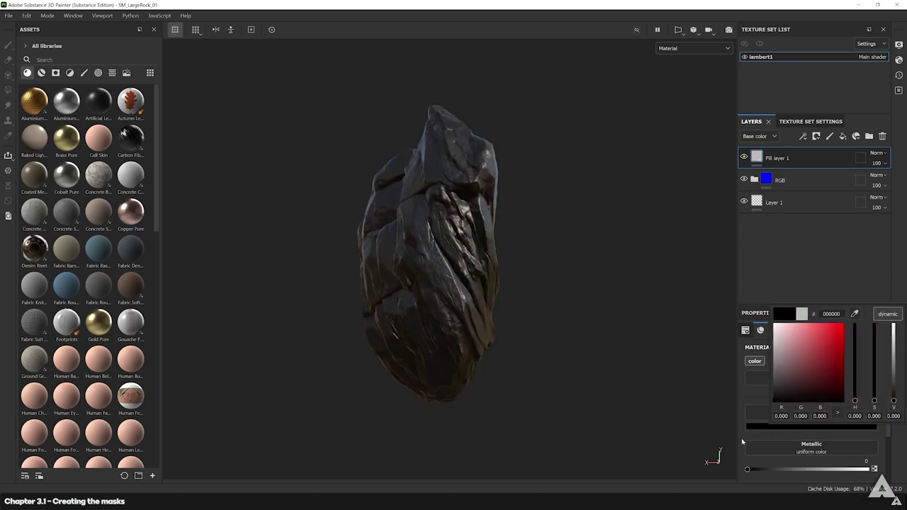
Disable the black fill layer's height, normal and metallic channels and set its roughness to about 0.93.
click(868, 361)
click(840, 360)
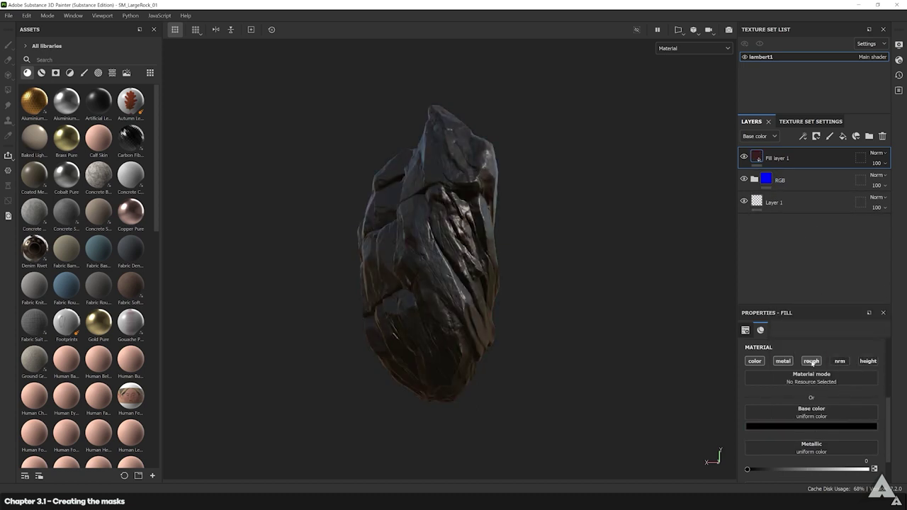
click(783, 361)
click(860, 469)
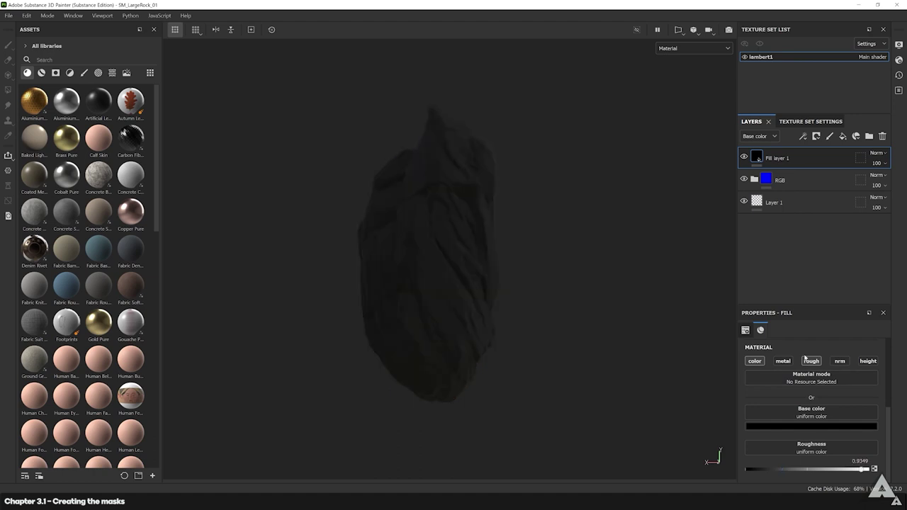
Duplicate the black fill layer and set the copy's base color to white.
double_click(789, 163)
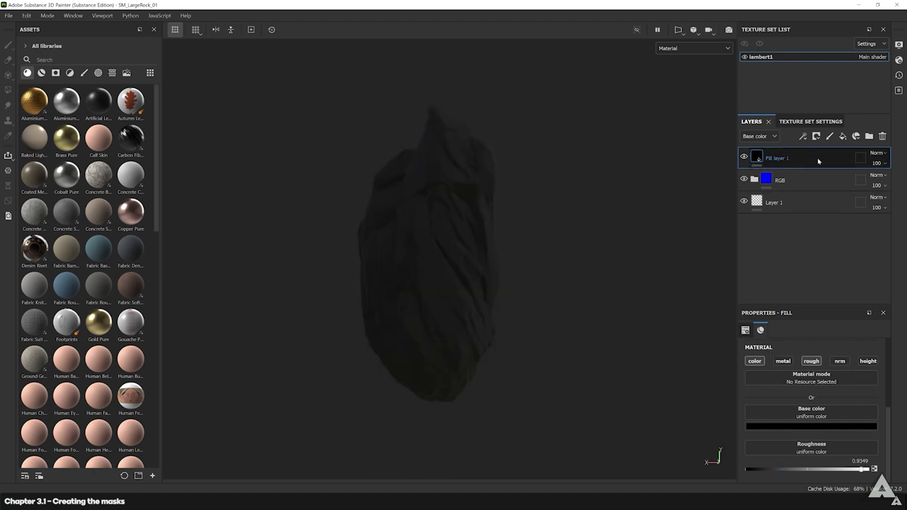
key(ctrl+d)
click(811, 426)
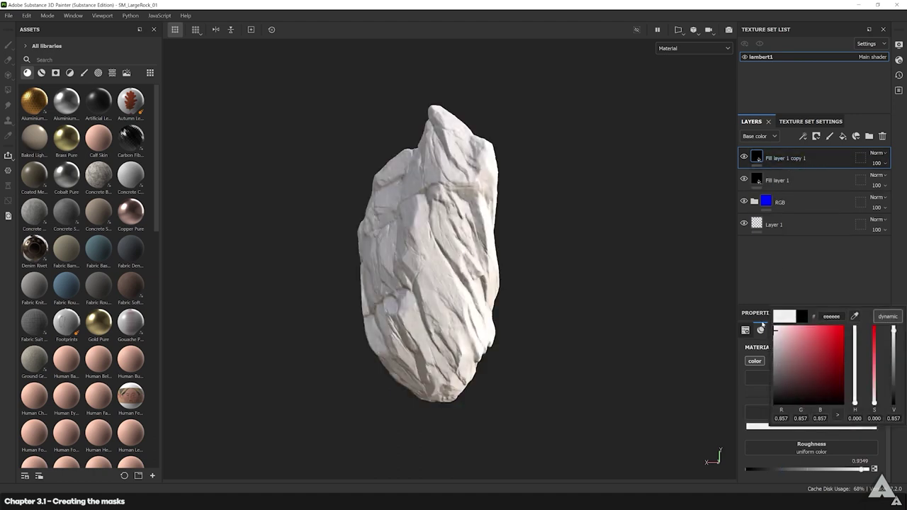
Group the black and white fill layers into a folder named Alpha and collapse it.
ctrl+click(807, 181)
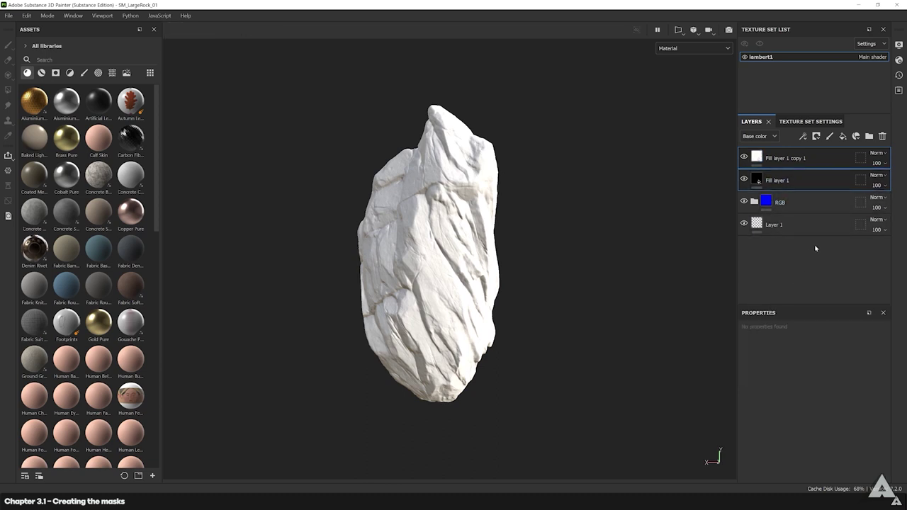
key(ctrl+g)
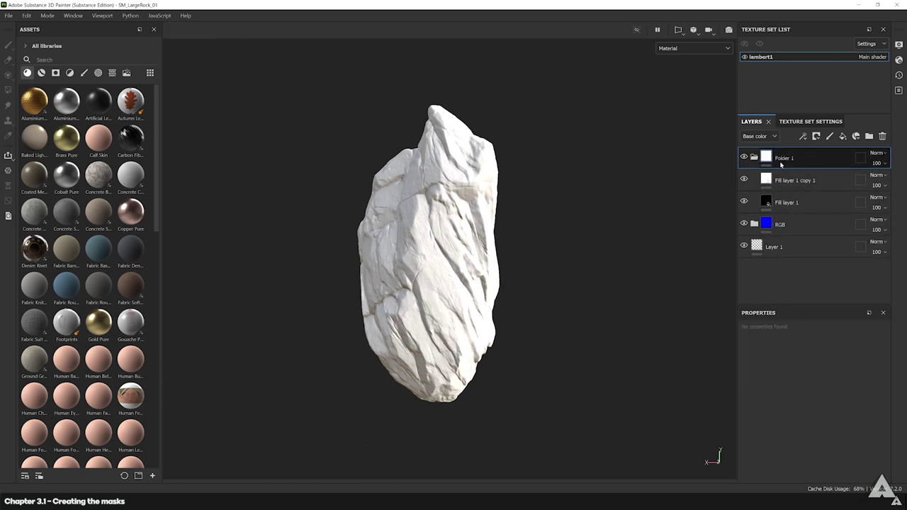
double_click(783, 158)
text(Alpha)
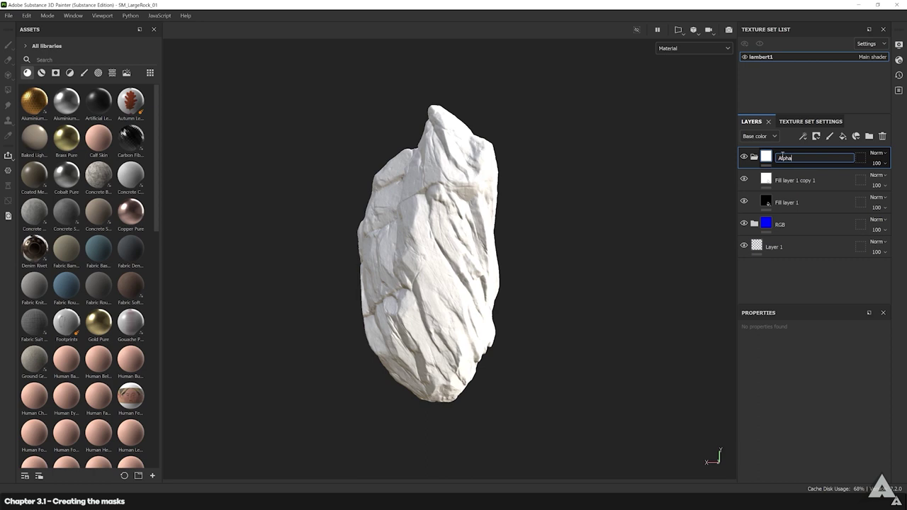
key(Return)
click(754, 156)
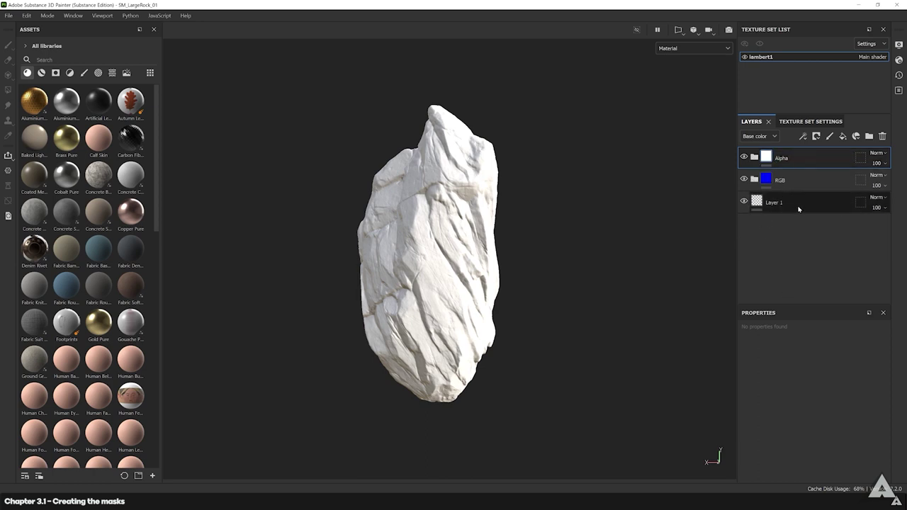
Expand the RGB folder and browse the smart masks for options for the Red layer's mask.
click(754, 179)
scroll(520, 275, up, 1)
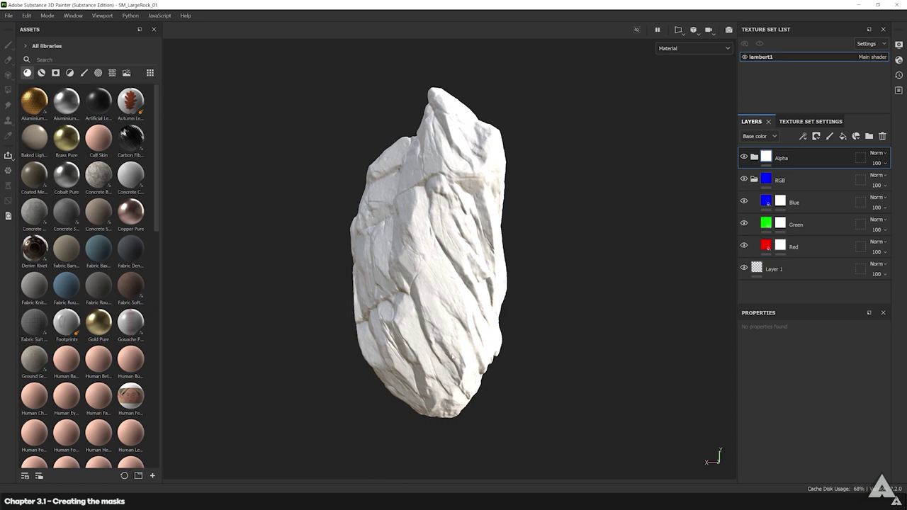
click(55, 72)
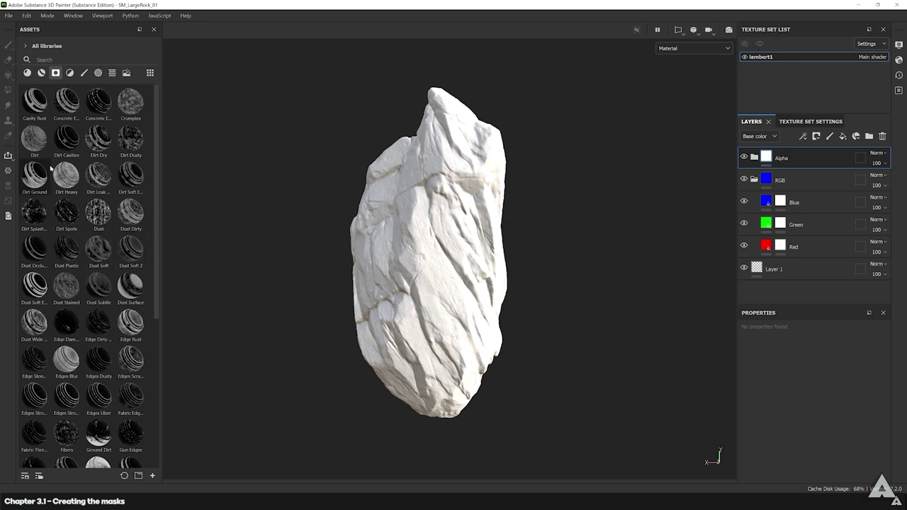
mouse_move(37, 182)
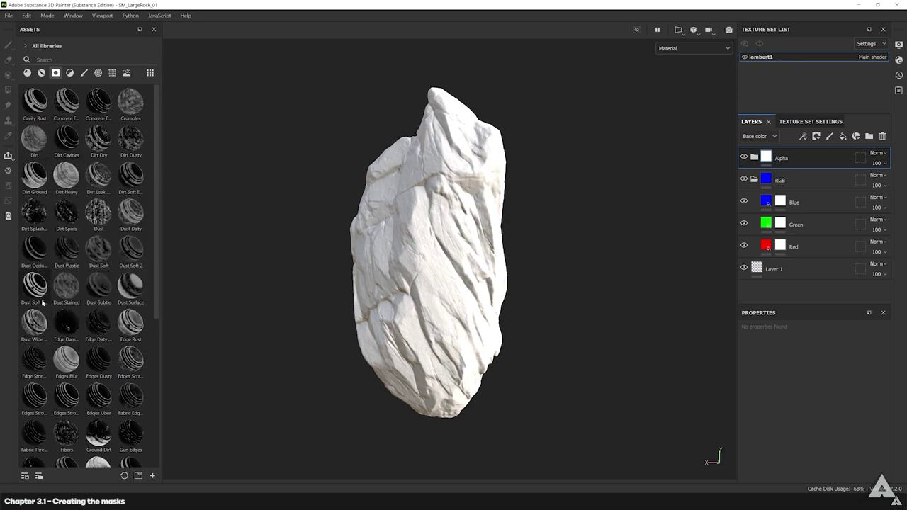
mouse_move(115, 305)
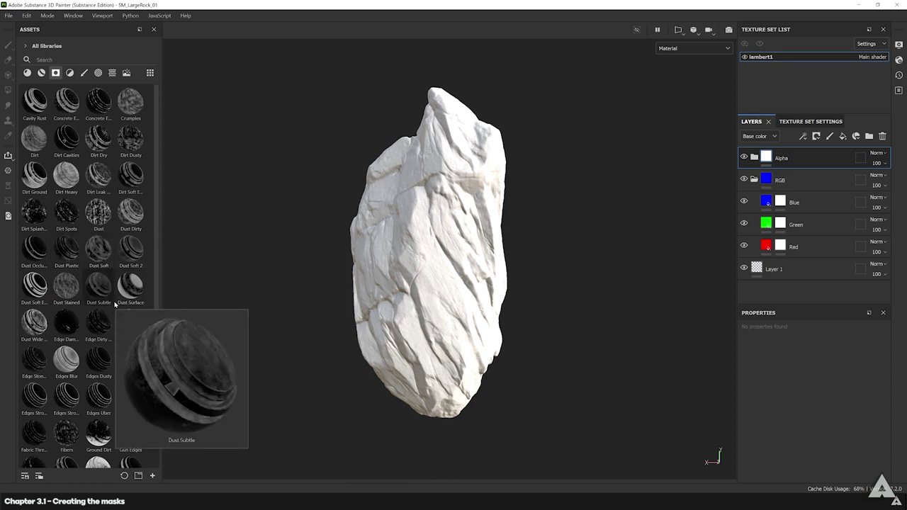
click(784, 245)
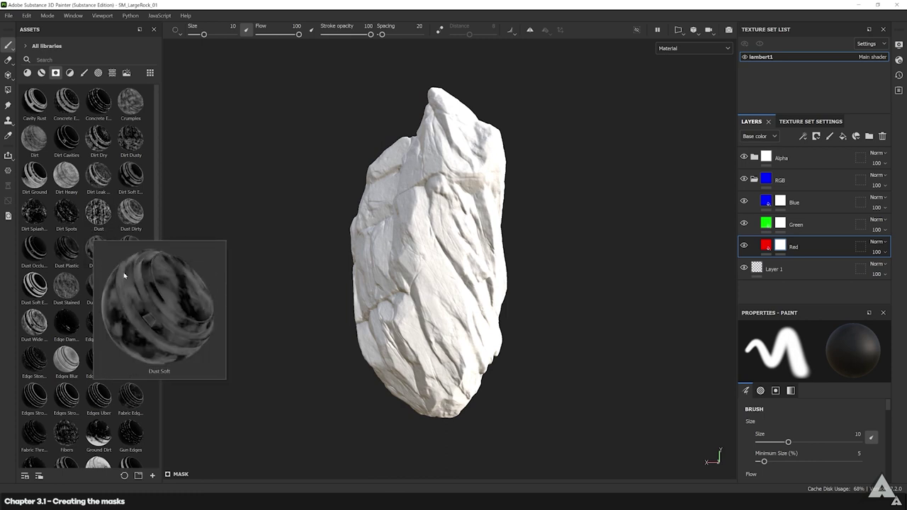
mouse_move(117, 226)
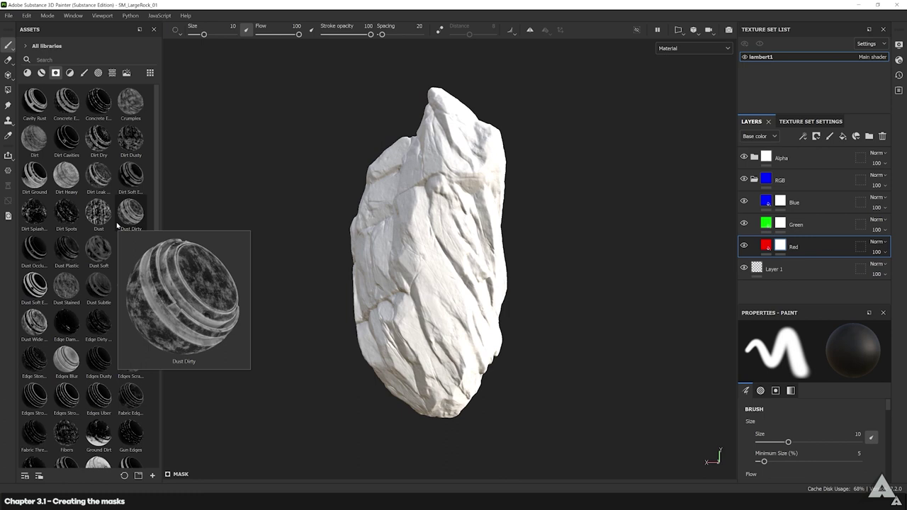
scroll(117, 225, down, 3)
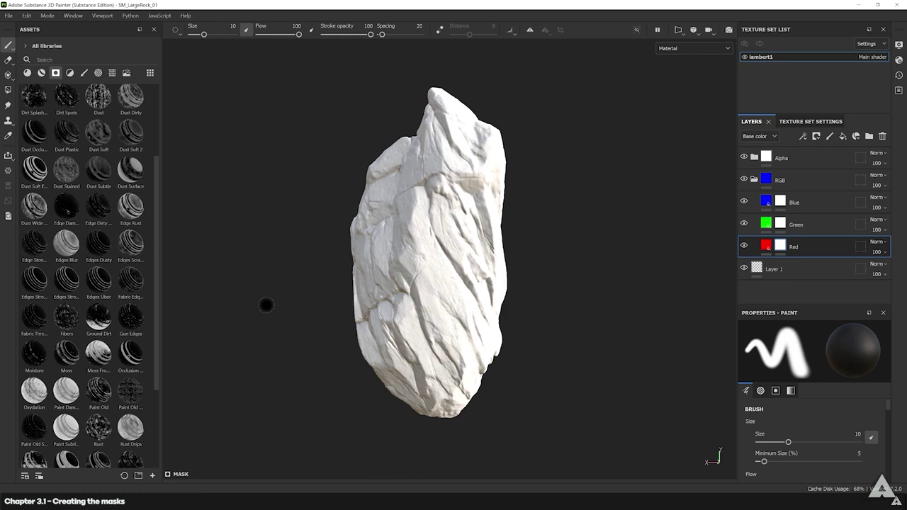
scroll(99, 282, down, 3)
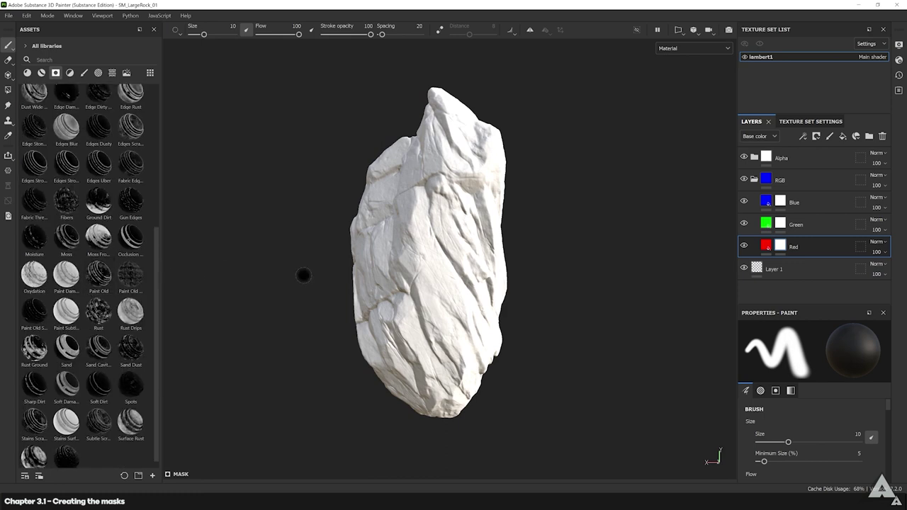
Add a fill effect to the Red layer's mask and browse the texture library for a grayscale map.
click(781, 247)
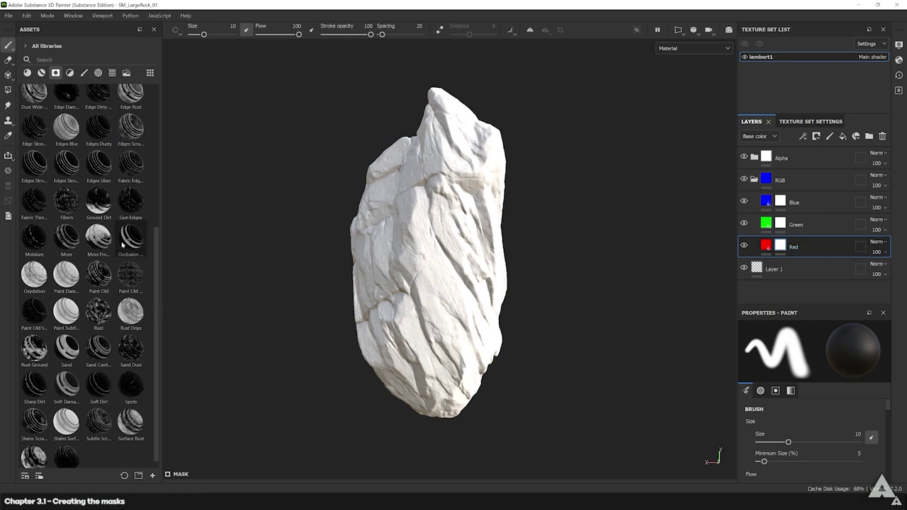
right_click(787, 248)
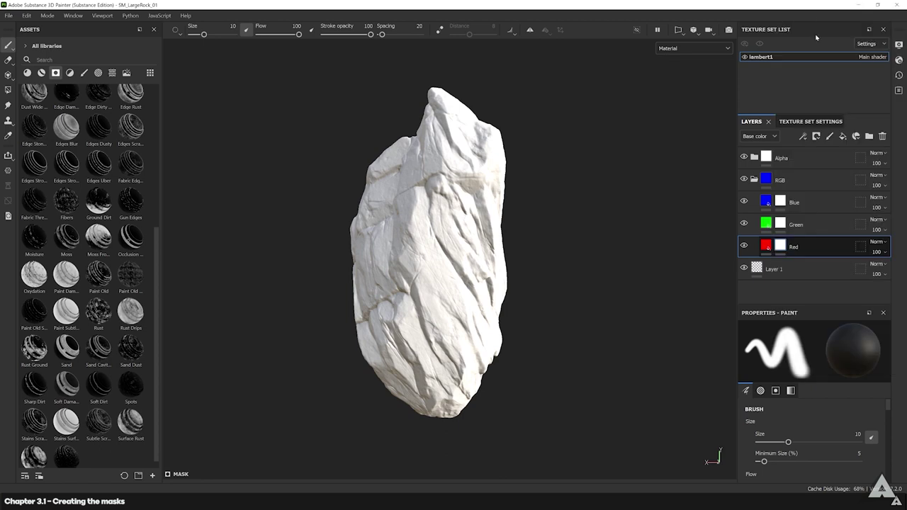
click(822, 17)
right_click(783, 246)
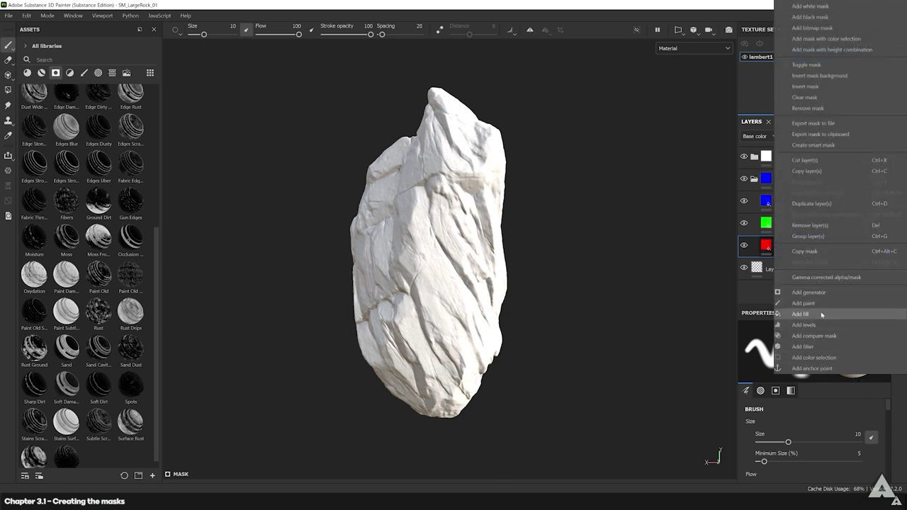
click(822, 314)
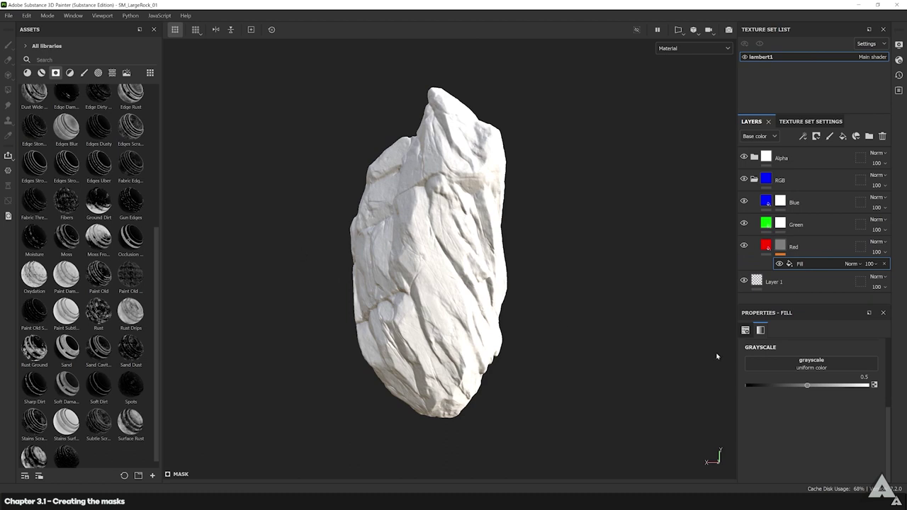
click(112, 72)
drag(154, 122, 148, 212)
scroll(141, 199, up, 6)
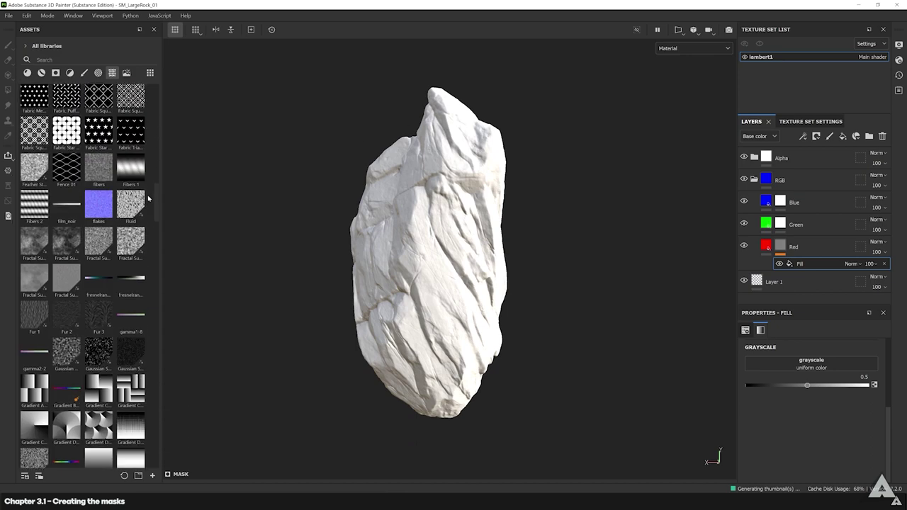
mouse_move(103, 165)
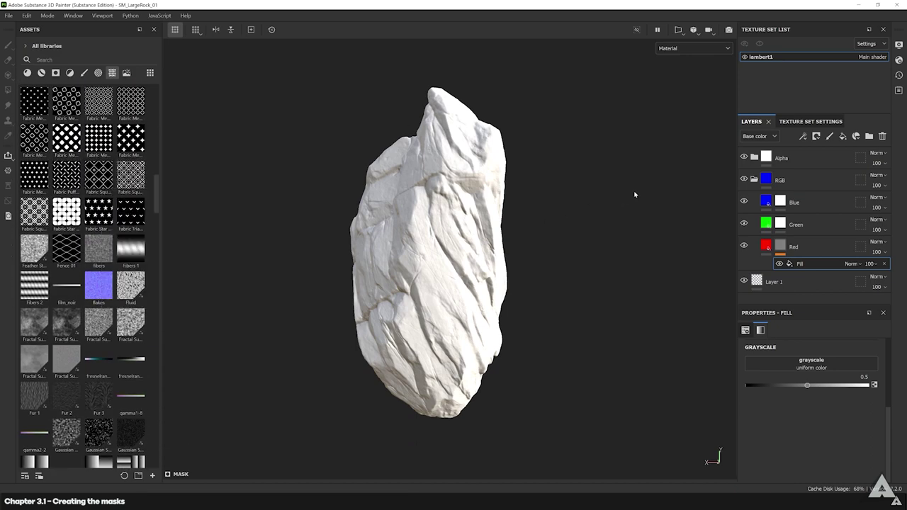
Hide the Alpha folder and move the Red layer above Blue within the RGB folder.
click(744, 158)
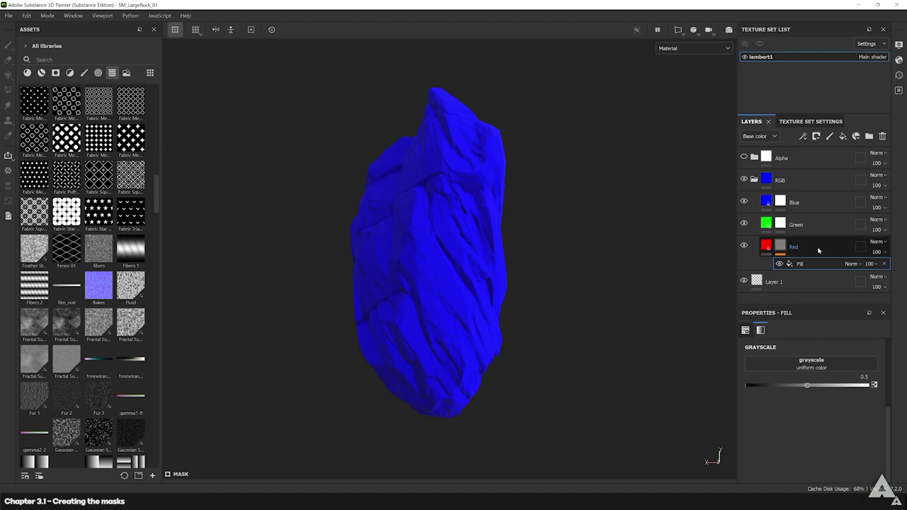
drag(820, 249, 820, 202)
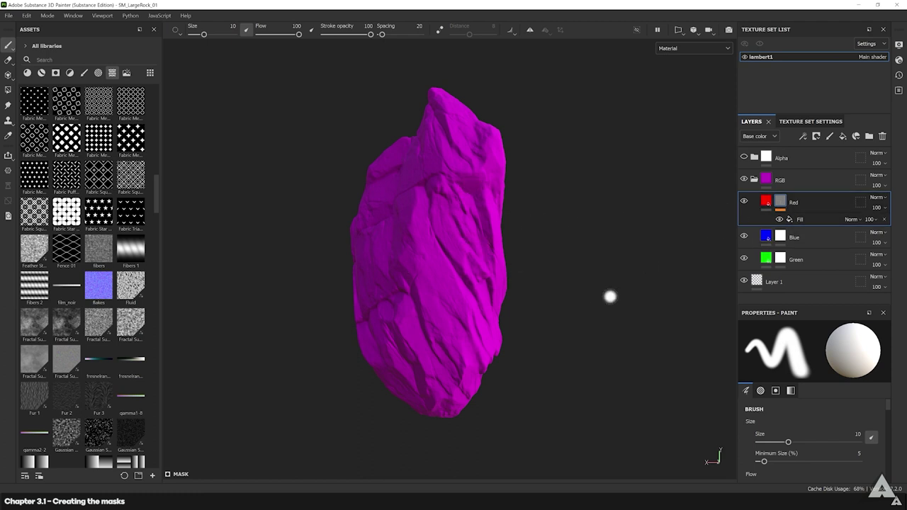
Assign the Fence 01 texture as the grayscale source of the Red mask's fill.
drag(66, 245, 802, 220)
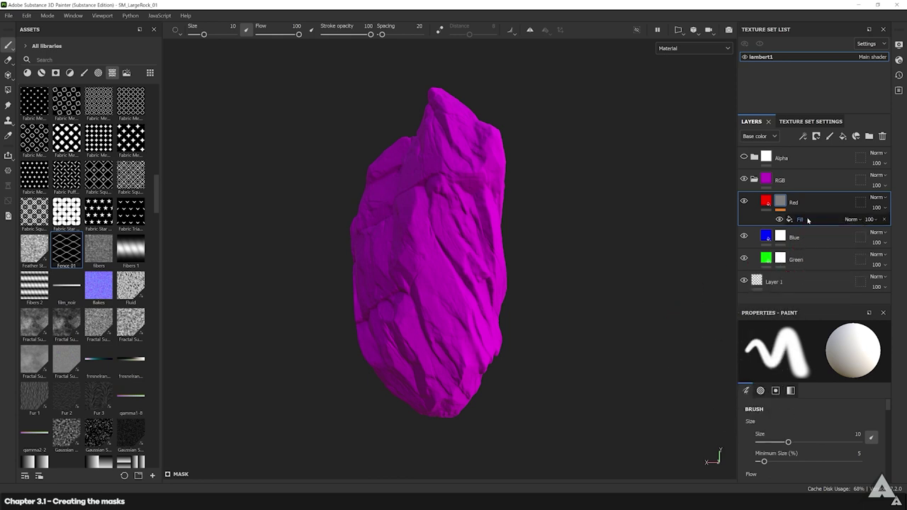
drag(66, 248, 794, 365)
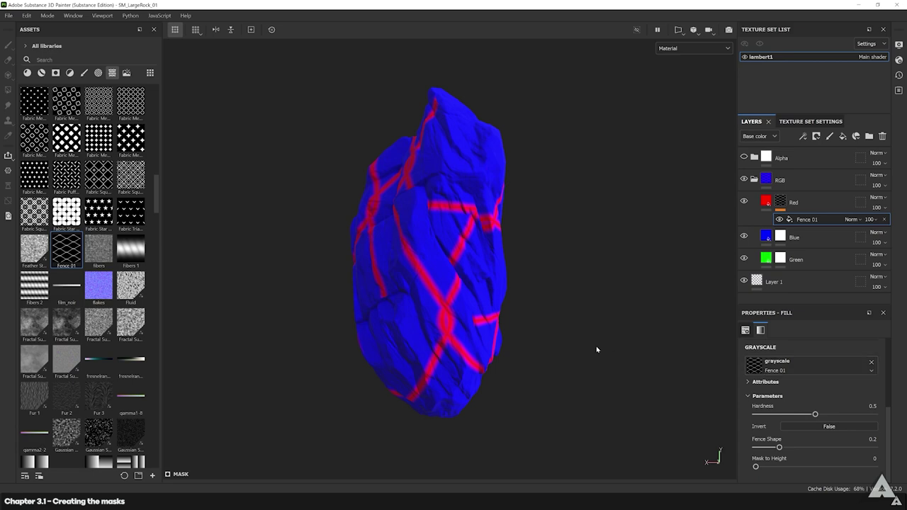
Replace Fence 01 with the Grunge Map 013 texture in the Red mask's fill.
scroll(74, 265, down, 3)
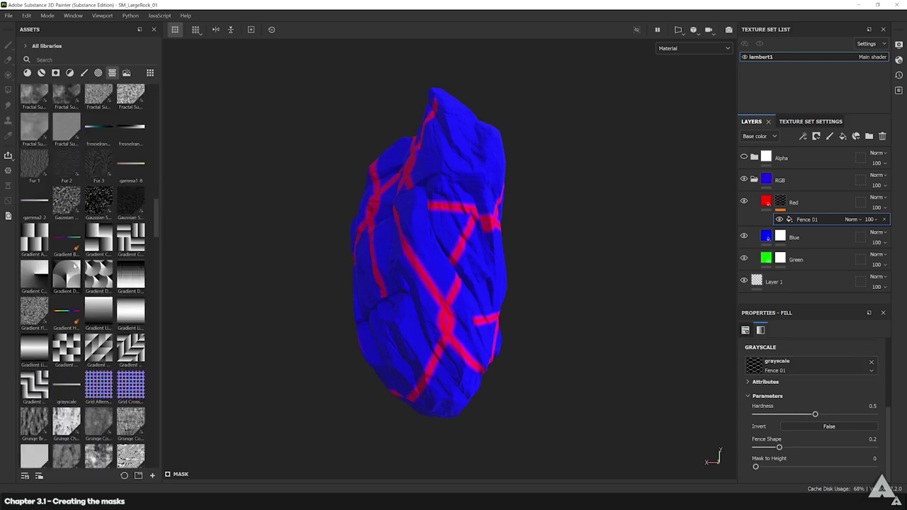
scroll(74, 265, down, 5)
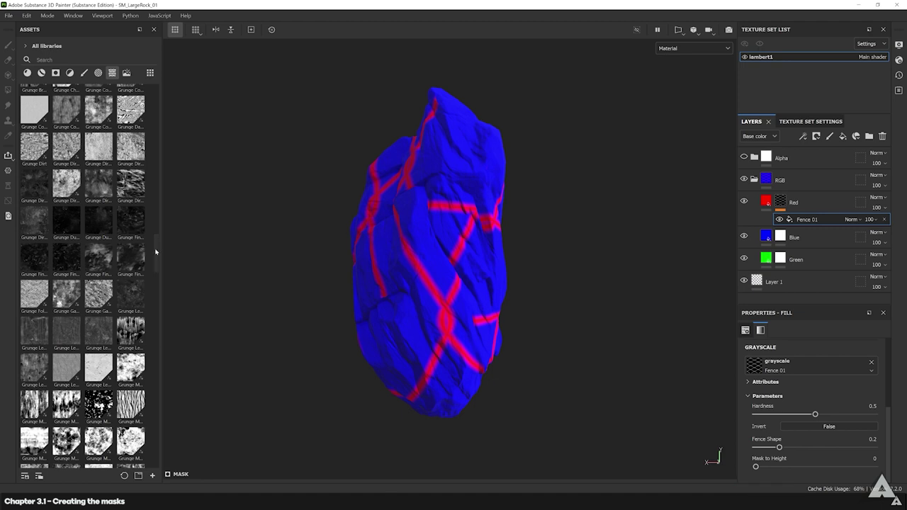
scroll(157, 262, down, 2)
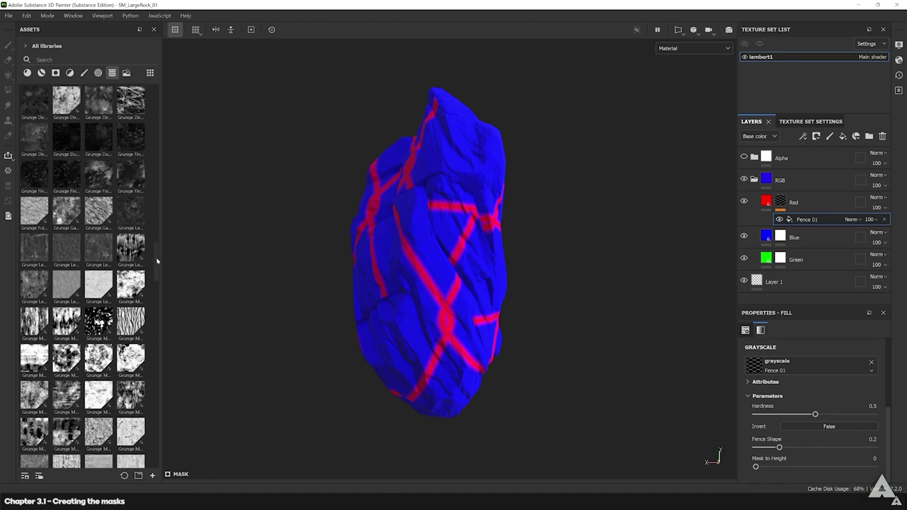
scroll(157, 261, down, 2)
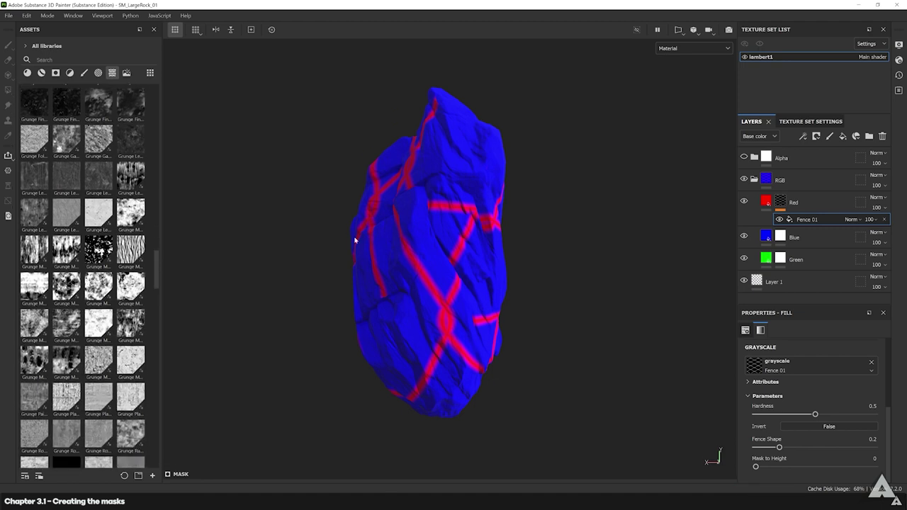
scroll(158, 285, down, 6)
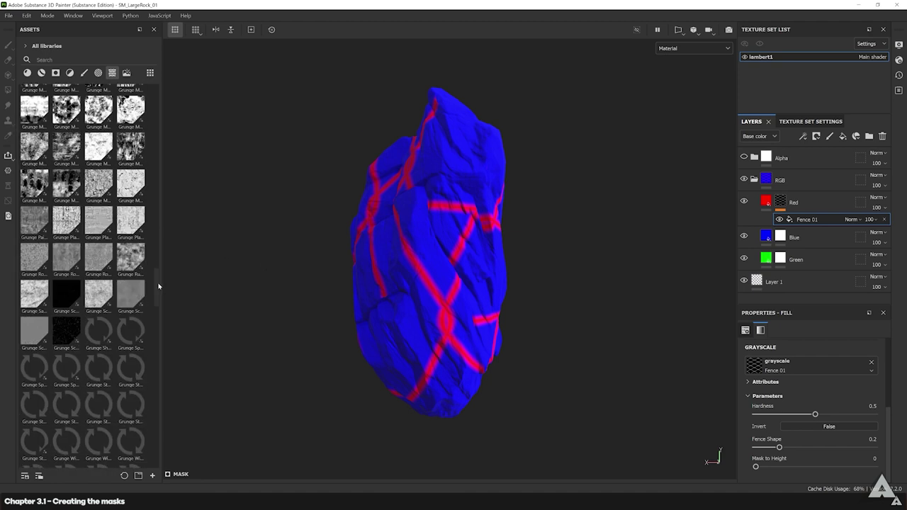
drag(158, 284, 155, 265)
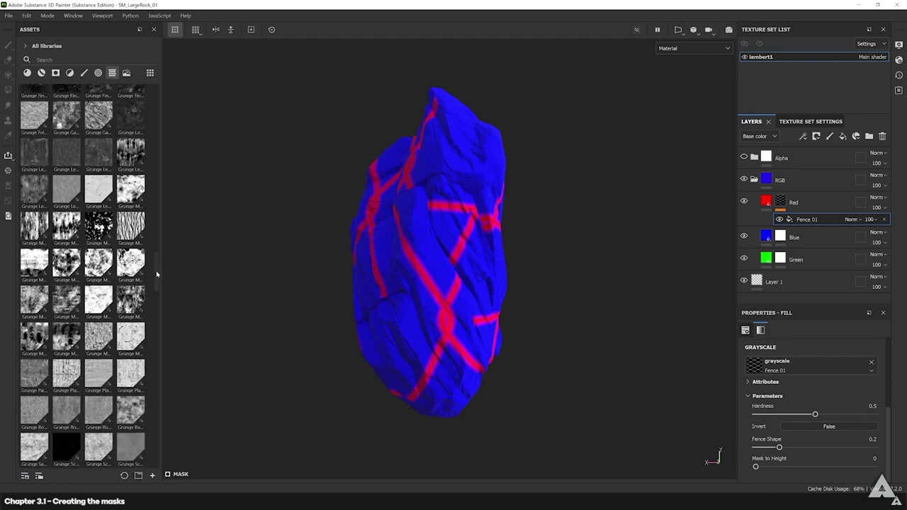
mouse_move(132, 300)
drag(132, 300, 805, 358)
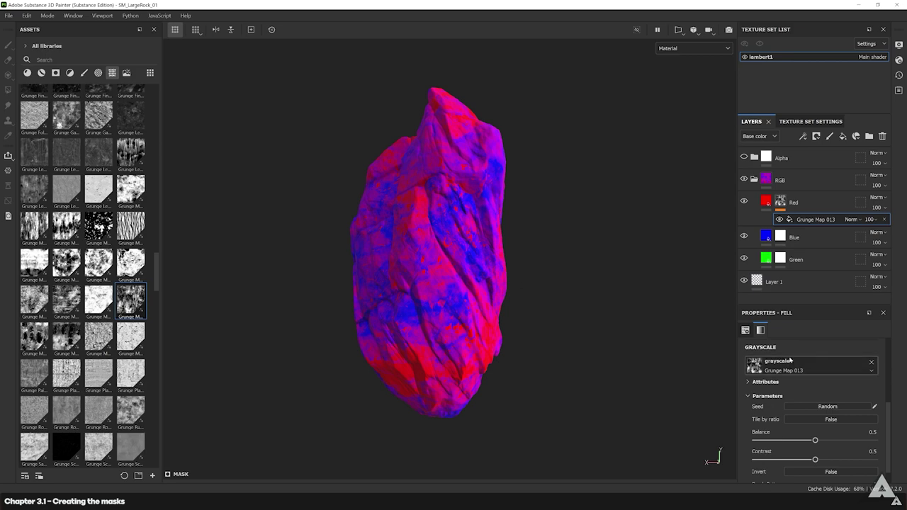
scroll(798, 402, down, 1)
mouse_move(816, 440)
mouse_down()
mouse_move(777, 441)
mouse_move(836, 442)
mouse_move(815, 442)
mouse_up()
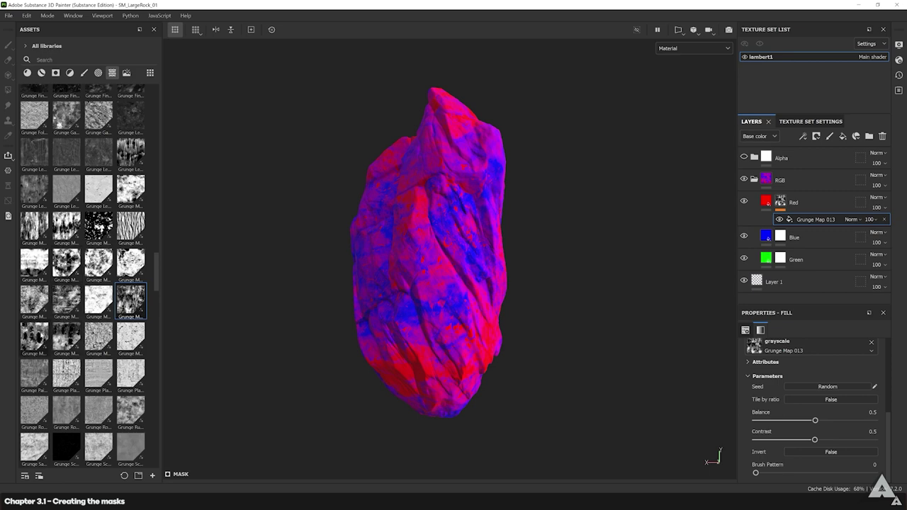
Switch the Red mask's fill to Grunge Map 007 with balance 0.54, contrast 0.53 and a new random seed.
mouse_move(34, 336)
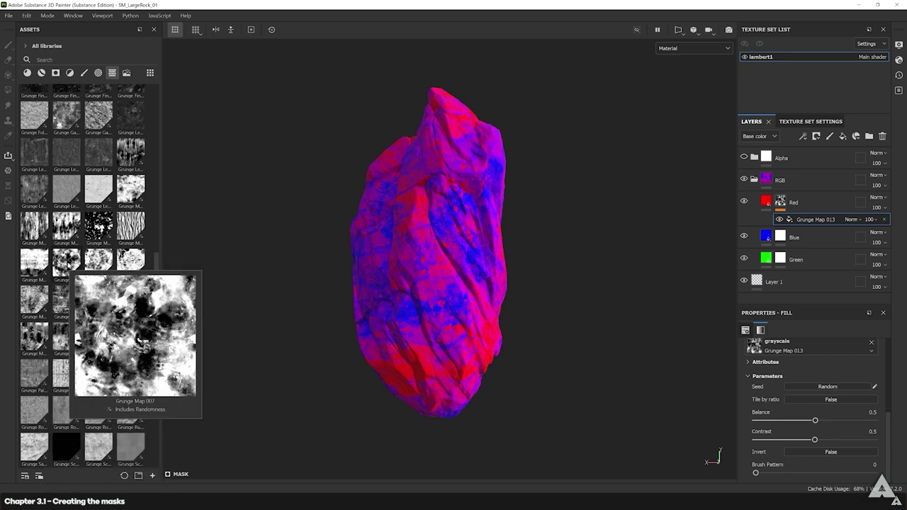
drag(66, 262, 788, 347)
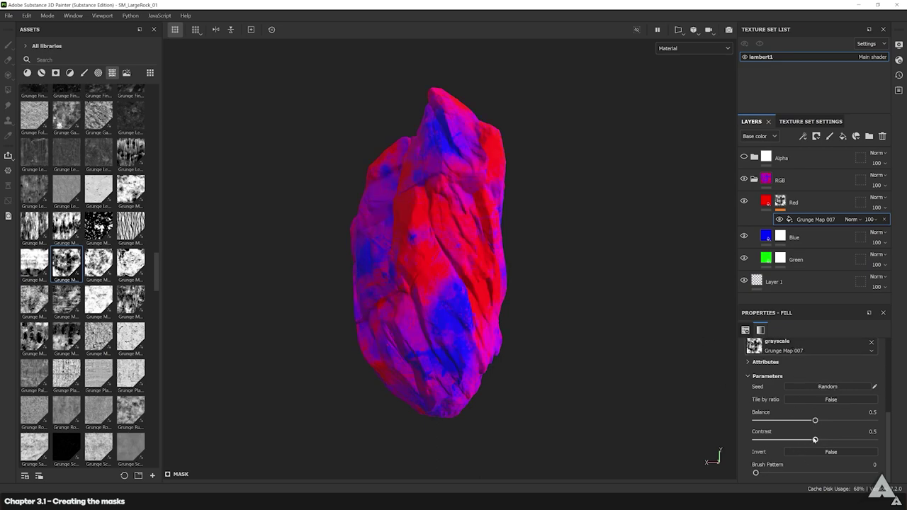
drag(815, 440, 820, 421)
click(831, 389)
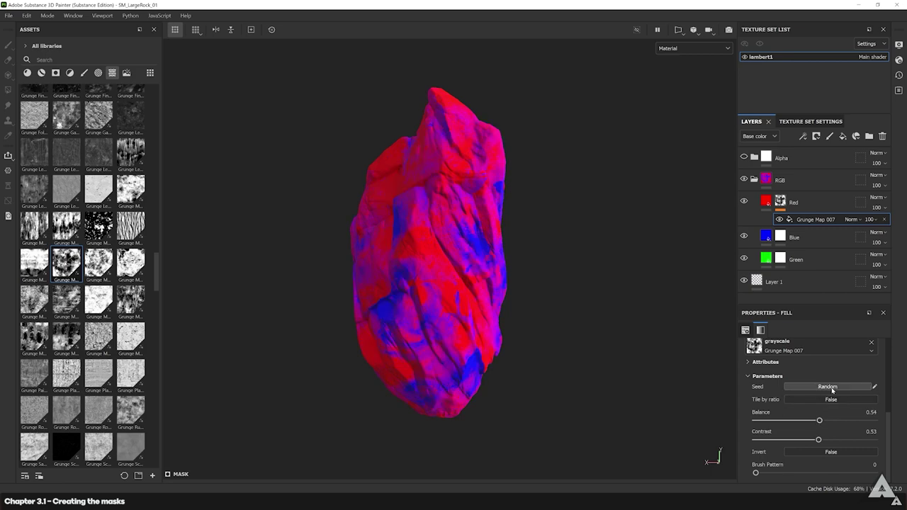
Randomize the seed of the Red mask's Grunge Map 007 fill repeatedly to try different patch patterns on the rock.
click(832, 389)
click(832, 389)
click(832, 388)
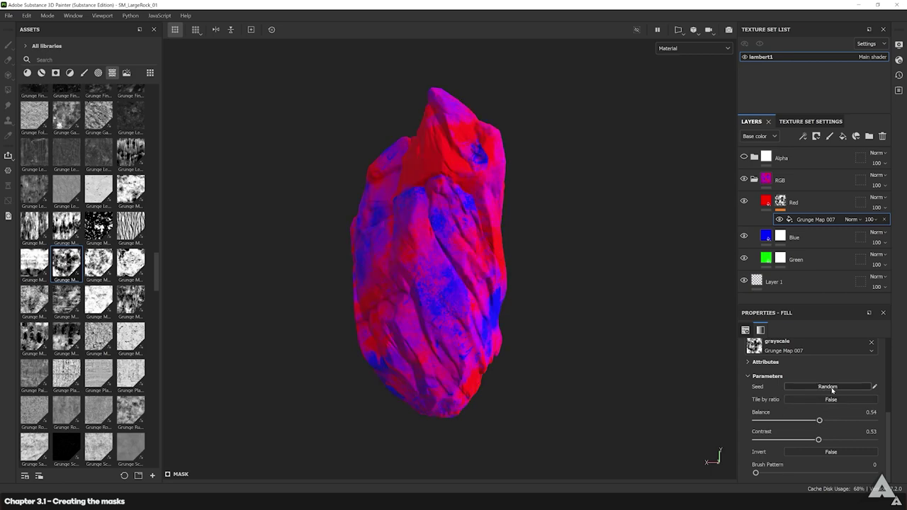
click(832, 388)
click(832, 389)
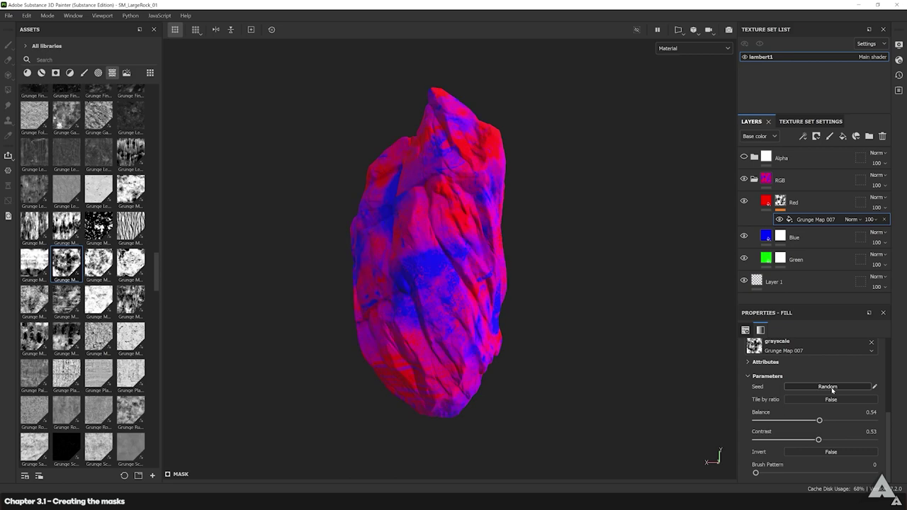
click(832, 389)
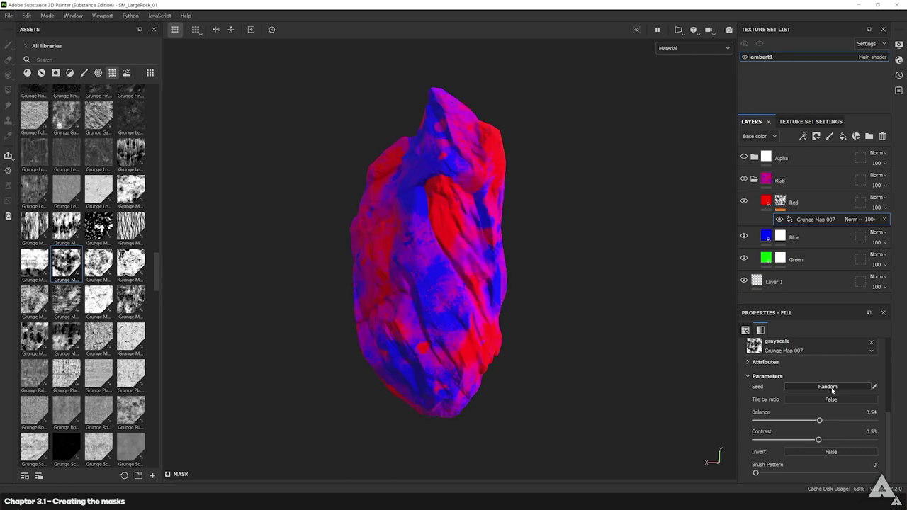
click(832, 388)
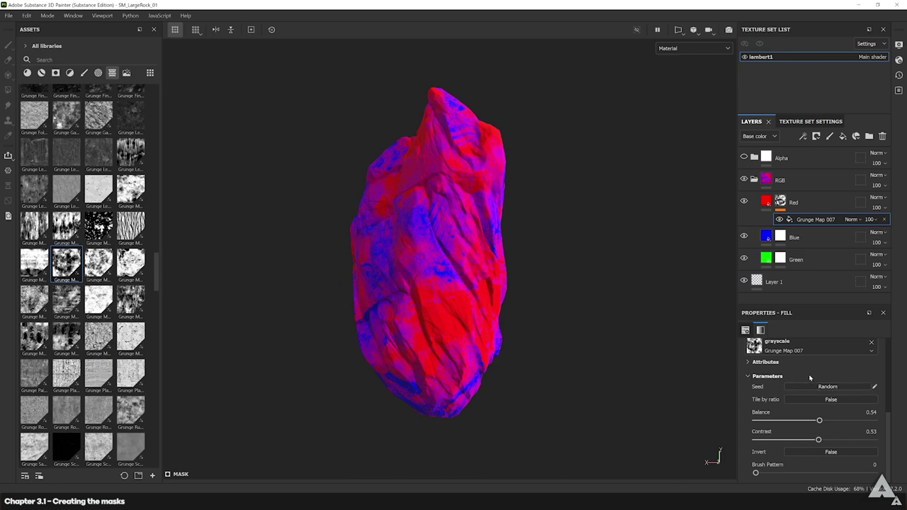
click(826, 387)
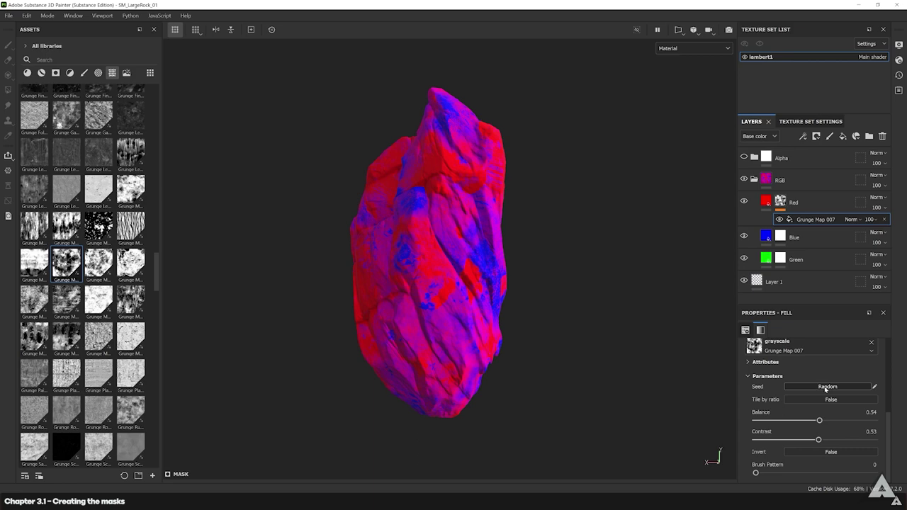
click(826, 387)
click(827, 388)
click(827, 389)
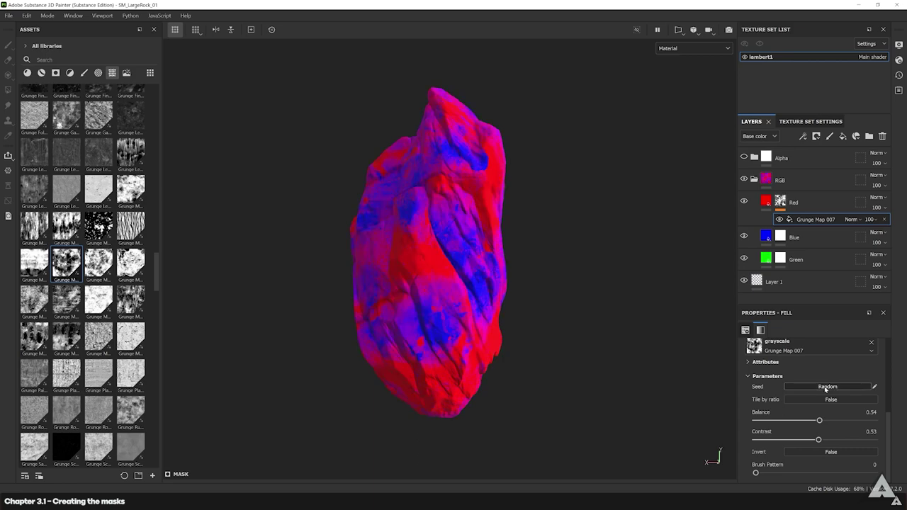
click(826, 388)
click(827, 389)
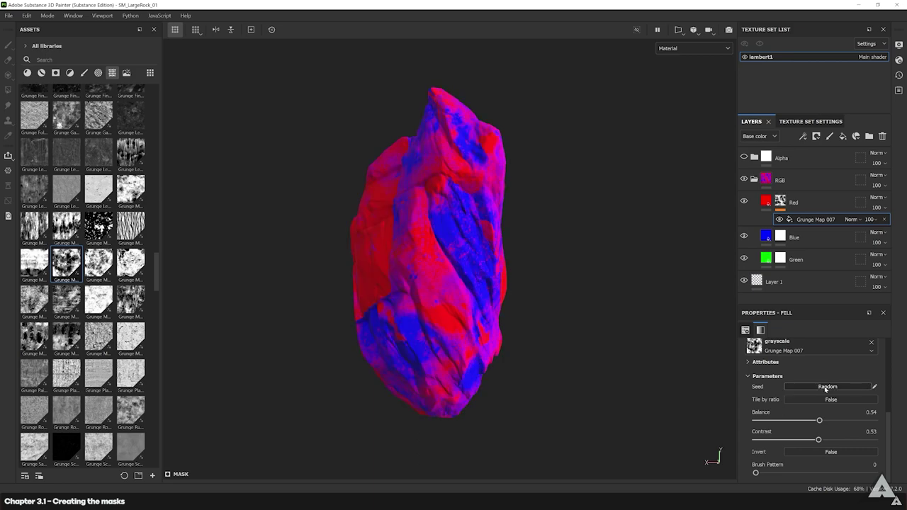
click(826, 388)
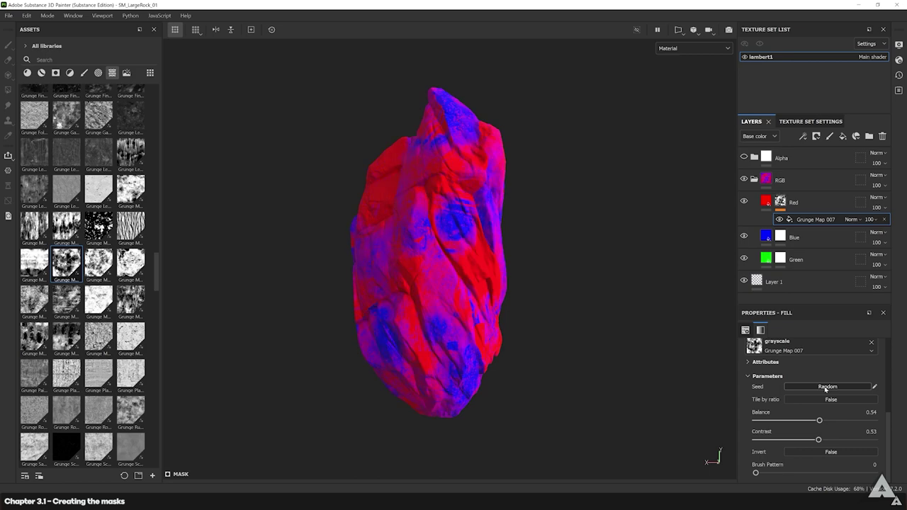
click(827, 388)
click(826, 388)
click(826, 389)
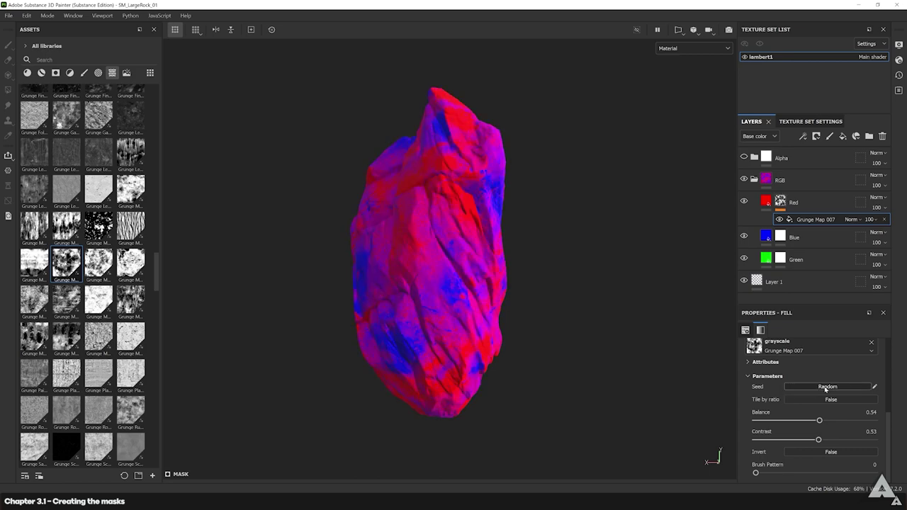
click(826, 389)
click(826, 388)
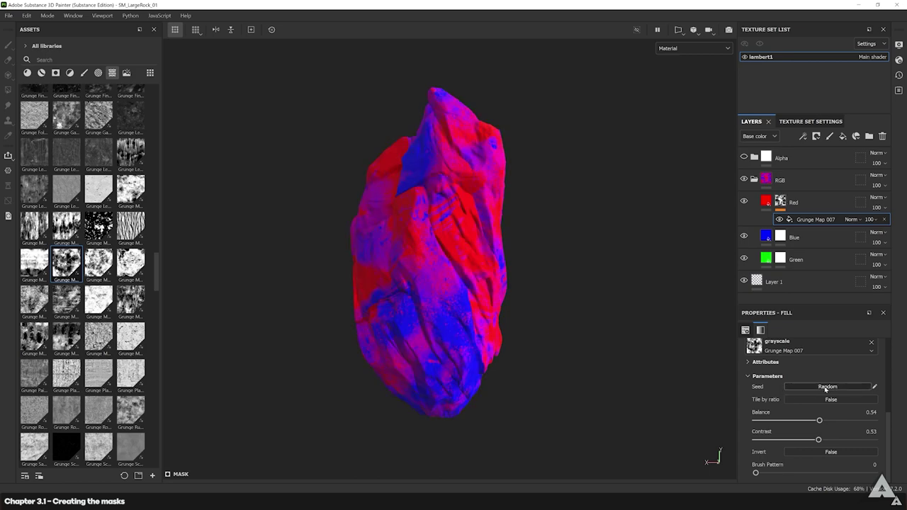
click(826, 388)
click(826, 387)
click(827, 387)
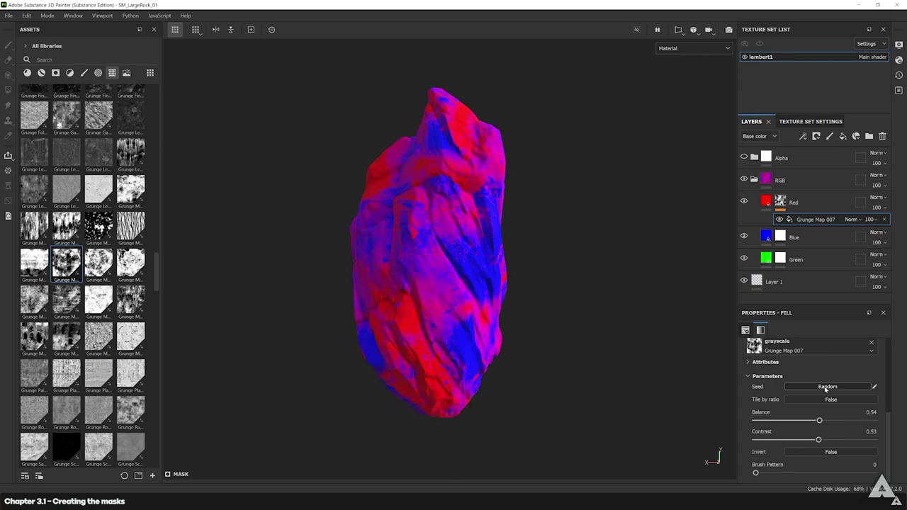
click(826, 387)
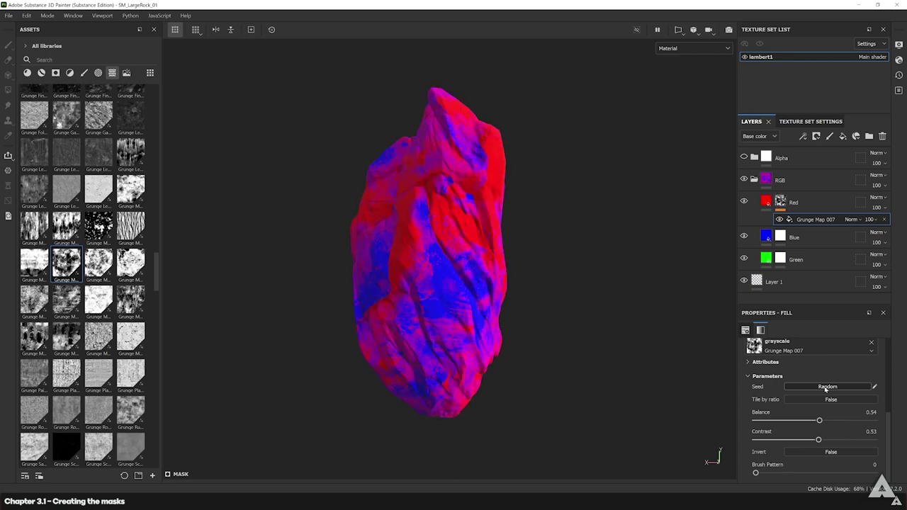
click(826, 387)
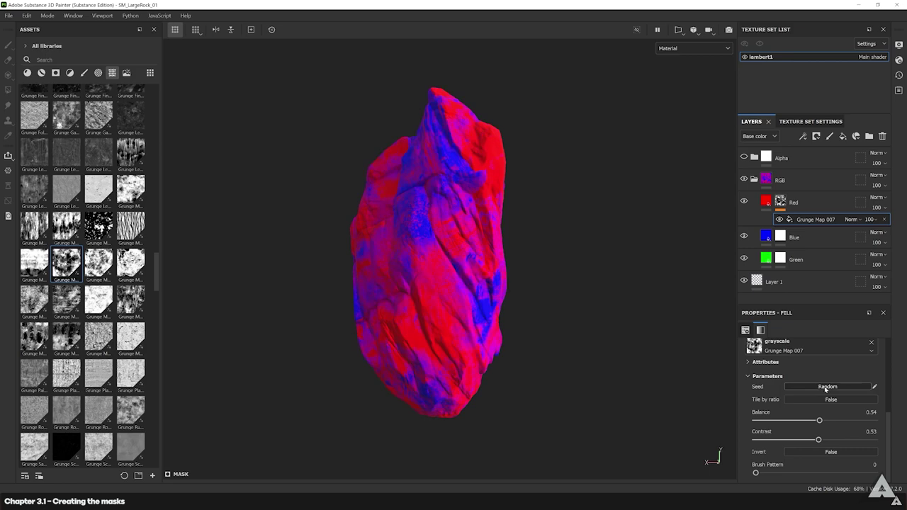
click(826, 386)
click(827, 387)
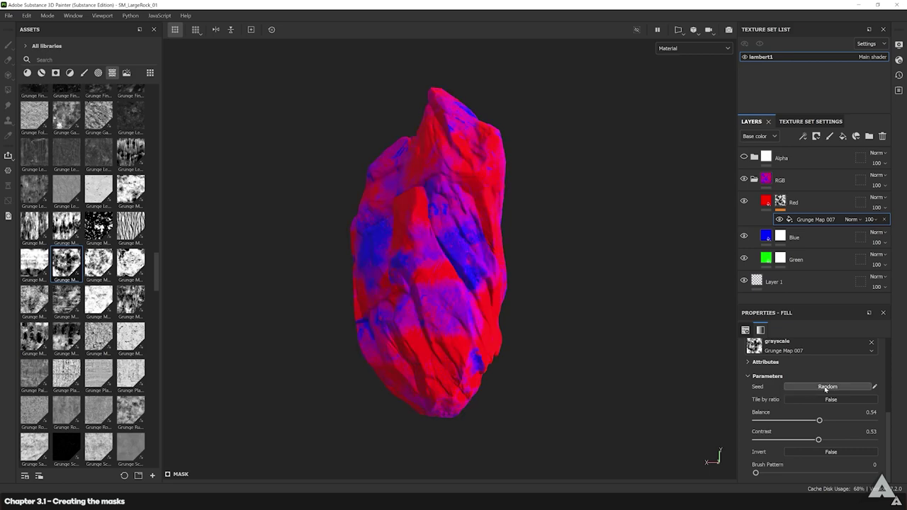
click(826, 387)
click(826, 386)
click(827, 386)
click(826, 387)
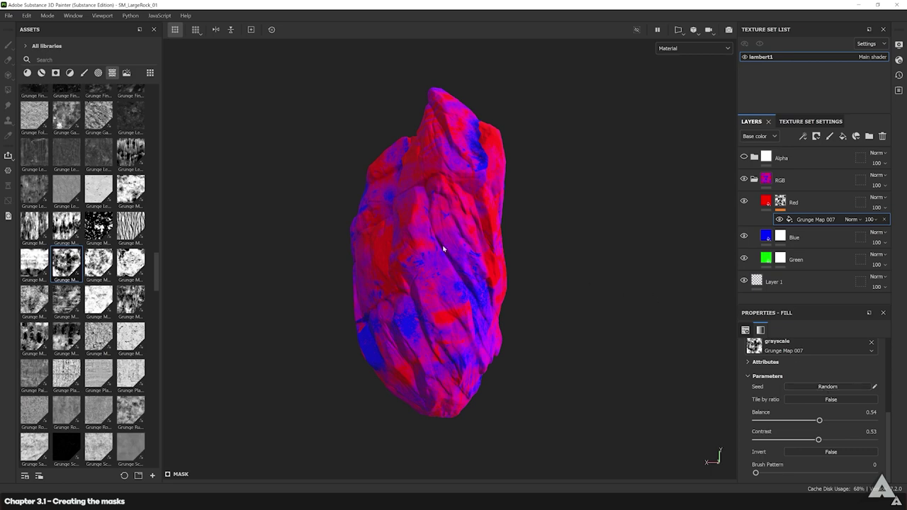
Set the contrast of the Red mask's Grunge Map 008 fill to 0.54.
scroll(465, 262, up, 5)
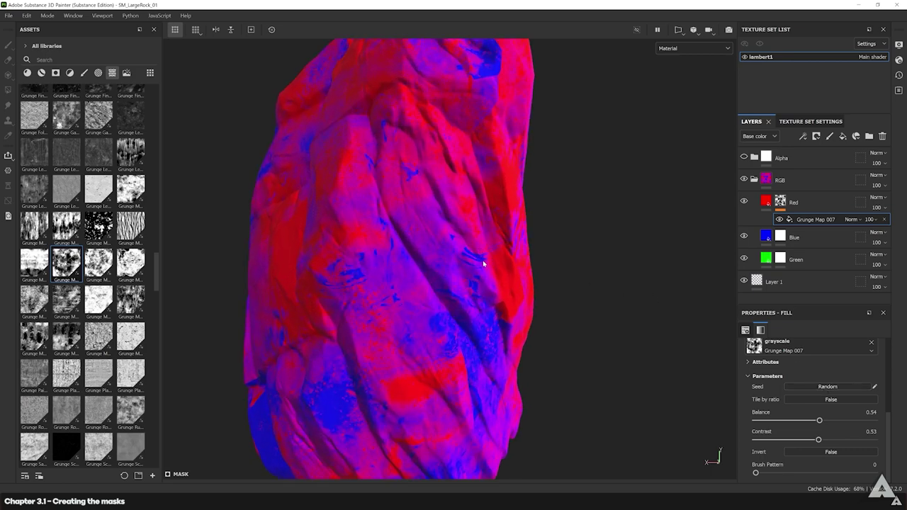
scroll(464, 253, down, 4)
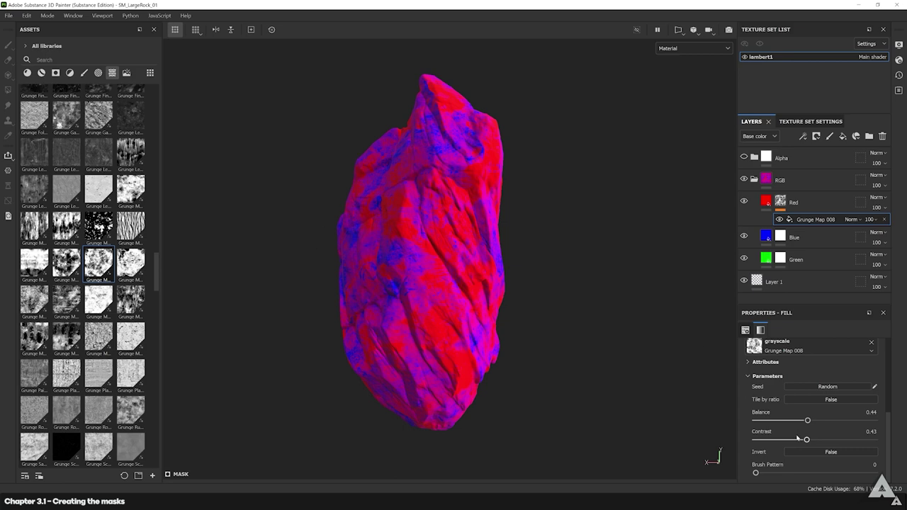
mouse_move(807, 441)
mouse_down()
mouse_move(828, 441)
mouse_move(808, 440)
mouse_move(820, 440)
mouse_up()
Move the Green layer above Blue within the RGB folder.
click(826, 242)
click(817, 262)
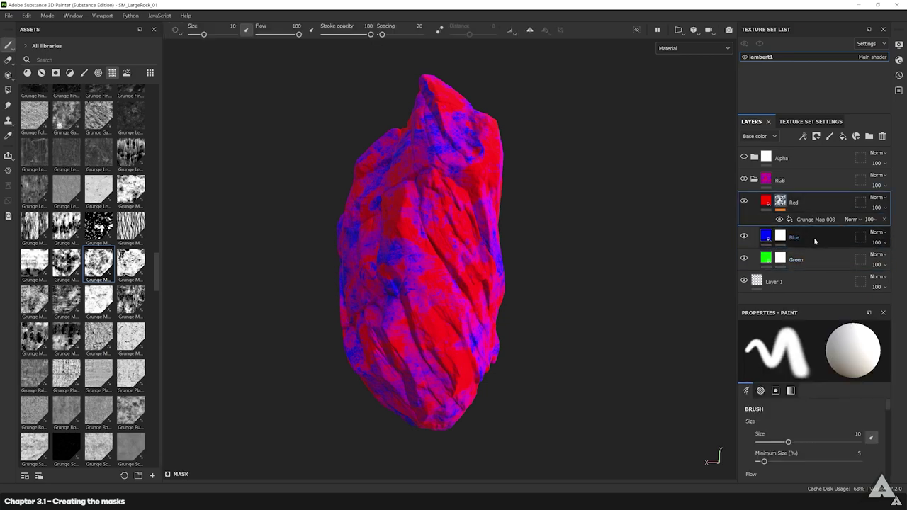
drag(816, 259, 815, 238)
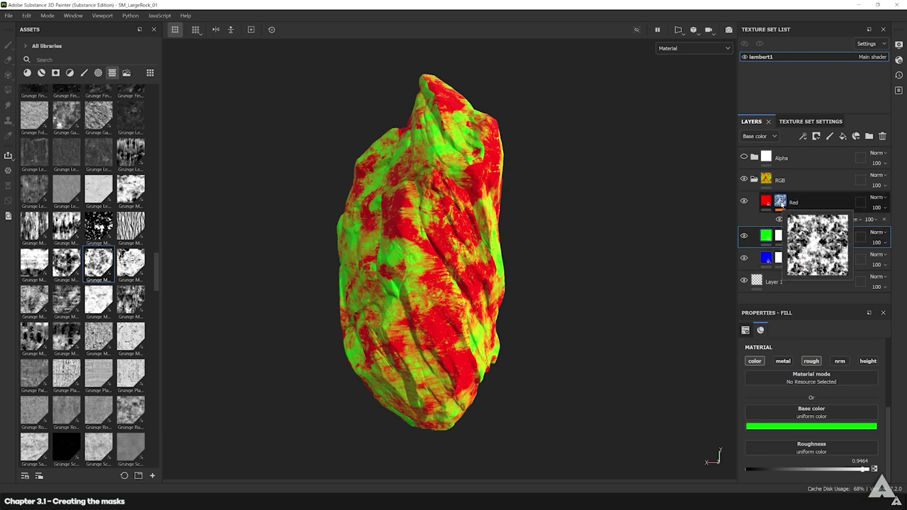
Transfer the Grunge Map 008 fill from the Red layer's mask to the Green layer's mask, leaving Red with an empty black mask.
click(781, 202)
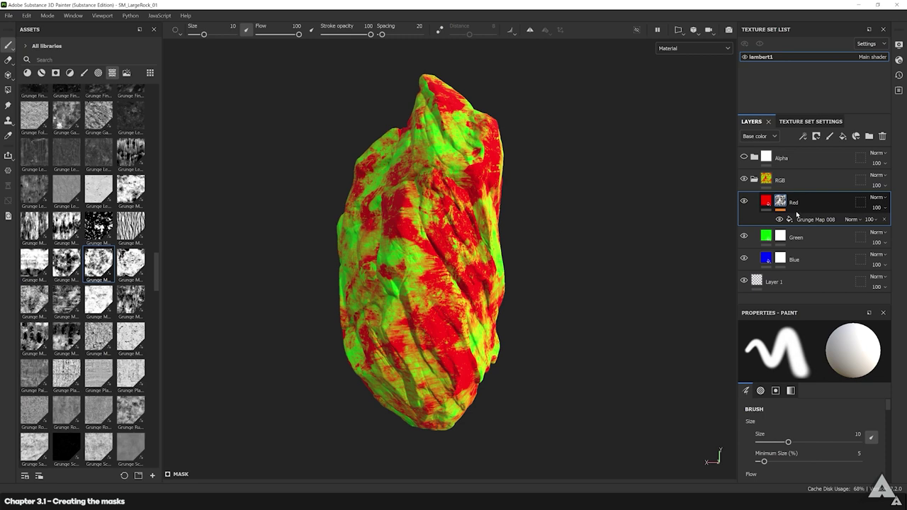
right_click(795, 234)
key(Escape)
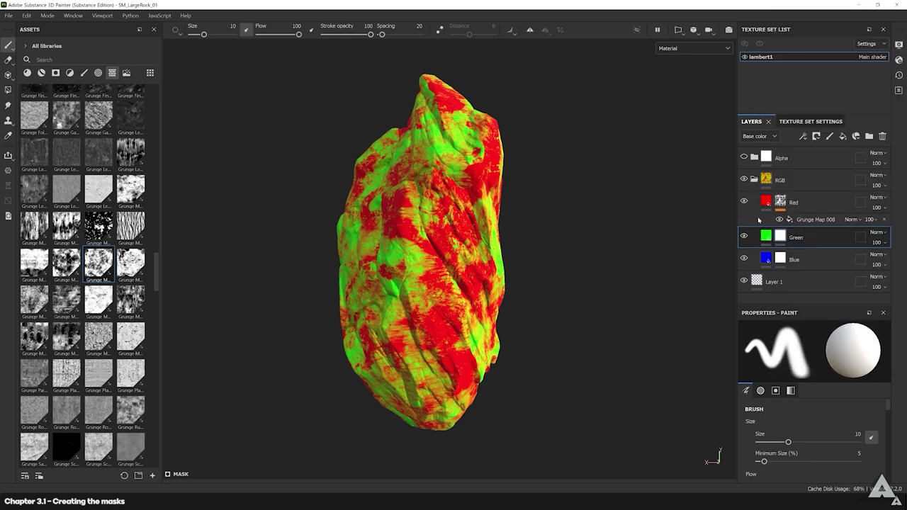
right_click(795, 234)
click(815, 18)
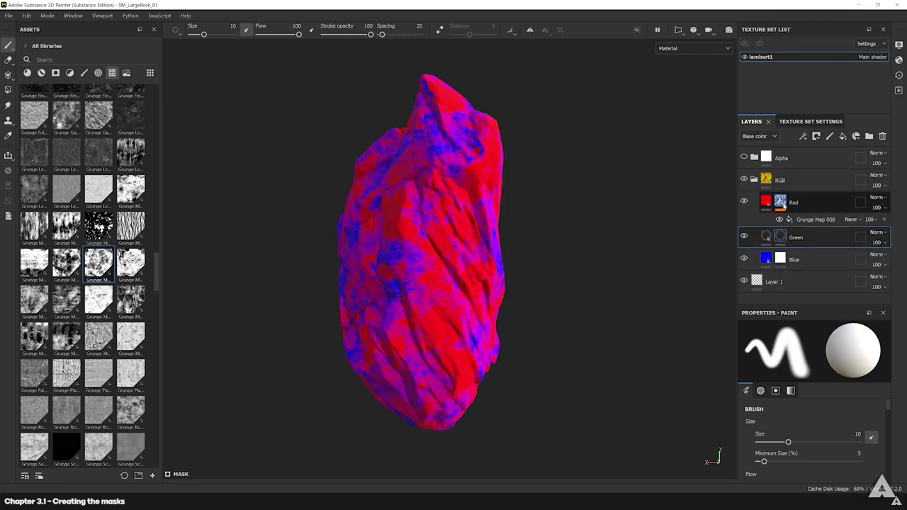
drag(780, 204, 776, 236)
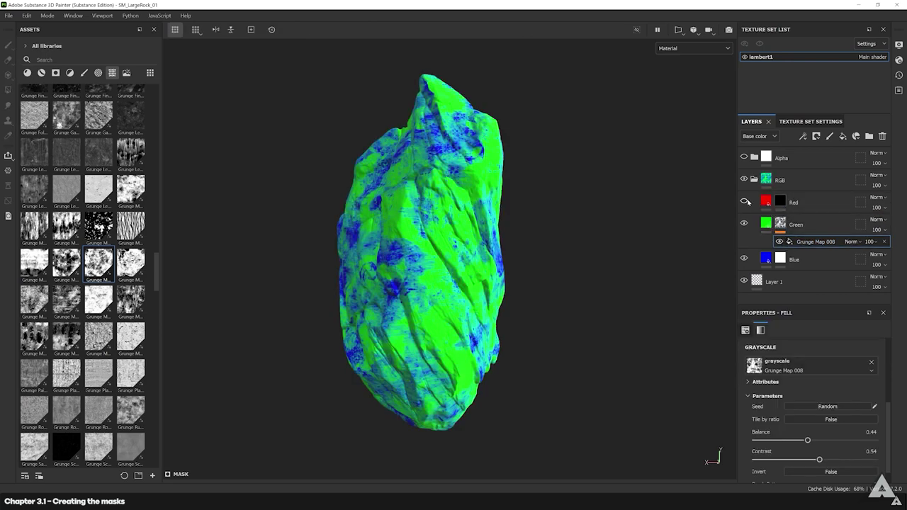
Find the Ground Dirt smart mask in the library and apply it to the Red layer's mask.
click(780, 203)
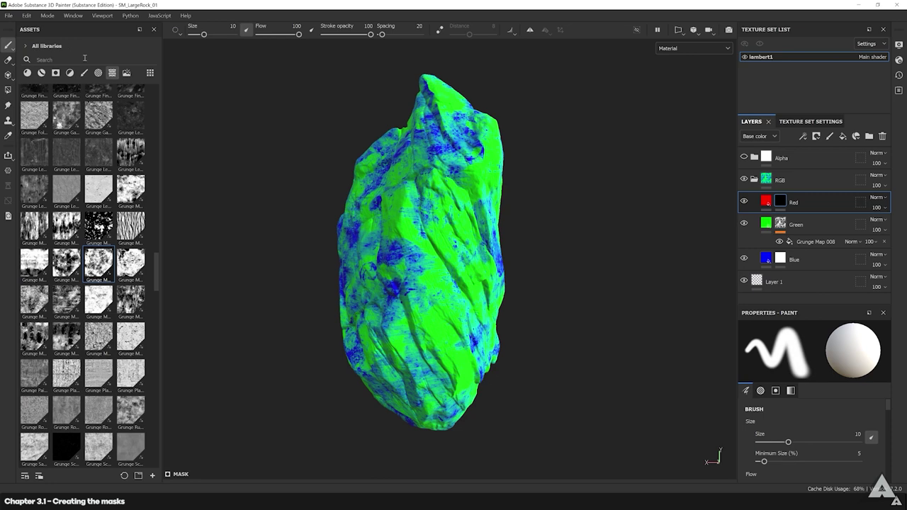
click(70, 73)
click(55, 73)
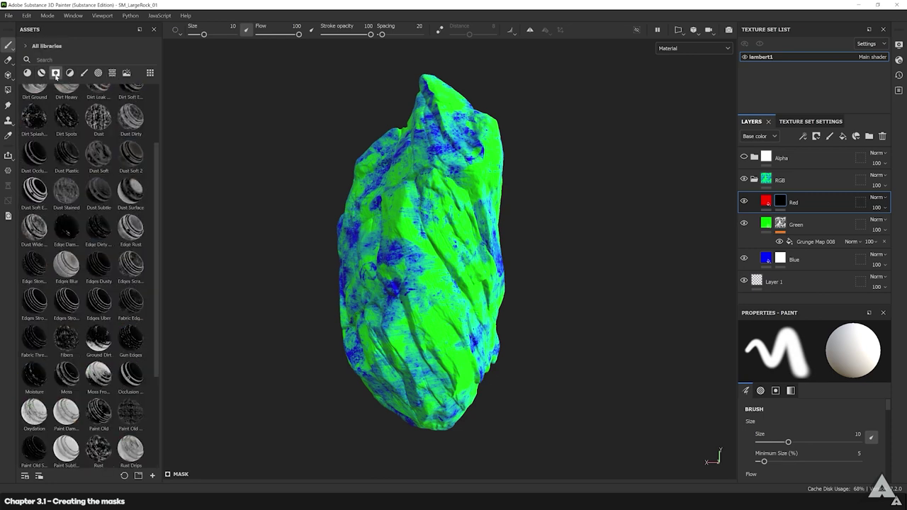
mouse_move(50, 236)
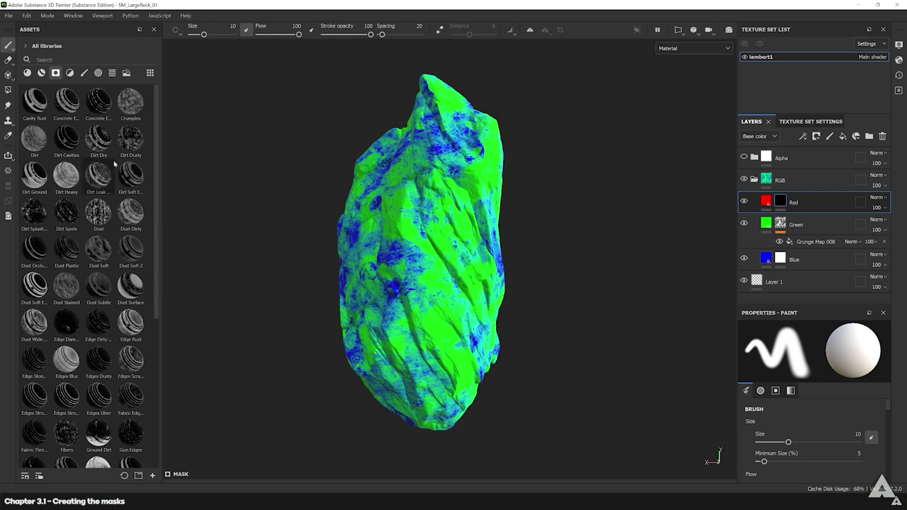
scroll(154, 147, down, 1)
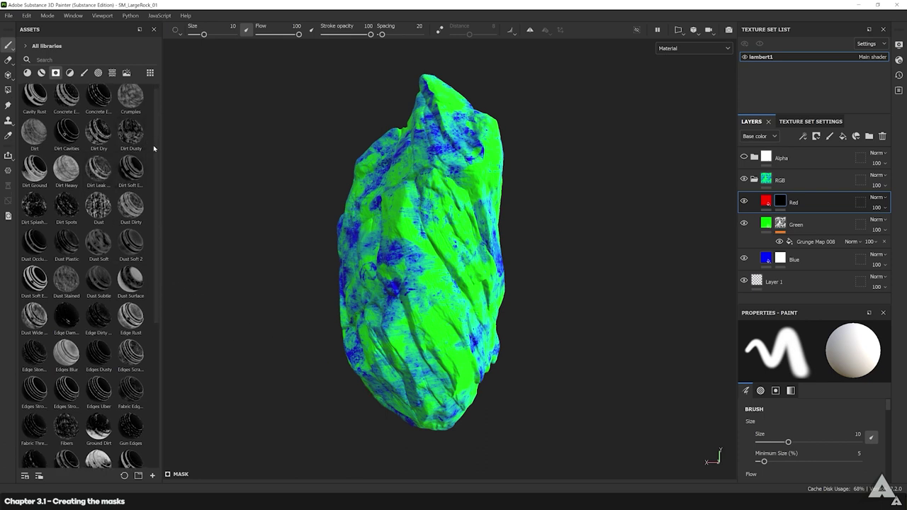
scroll(154, 138, up, 1)
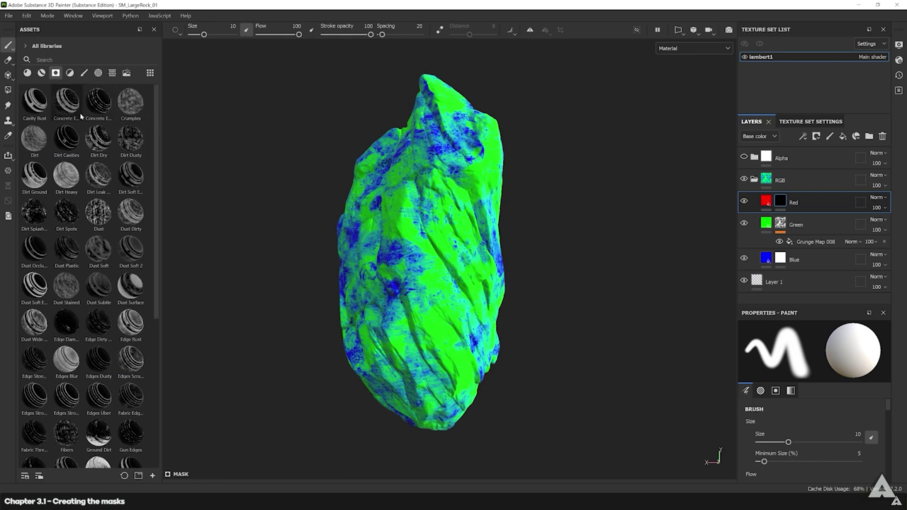
drag(157, 112, 158, 260)
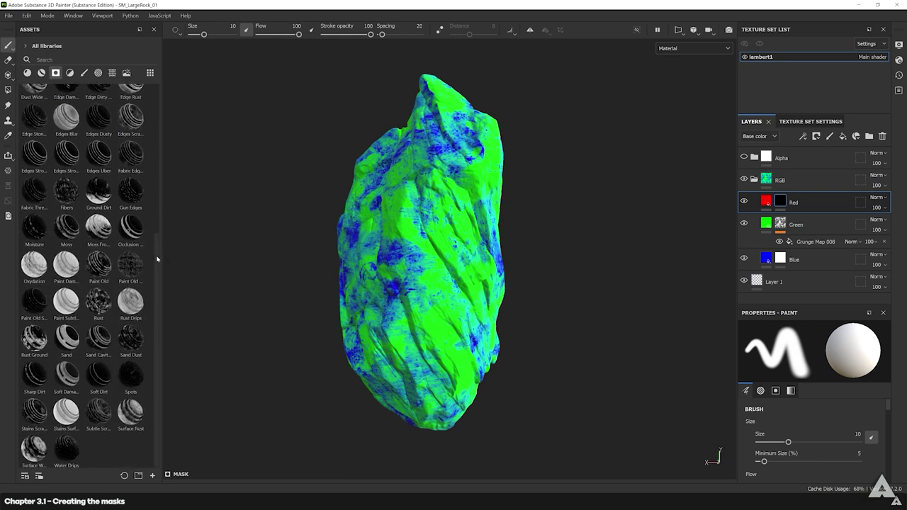
mouse_move(95, 205)
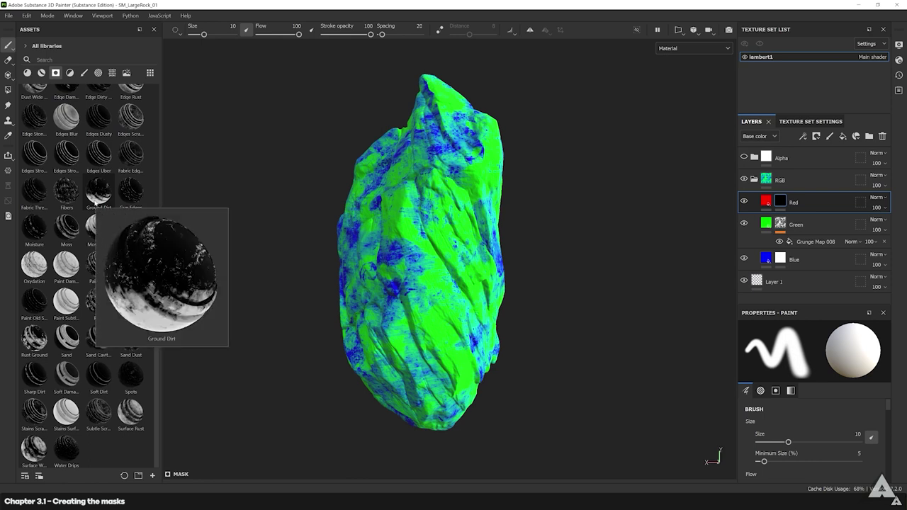
mouse_move(94, 231)
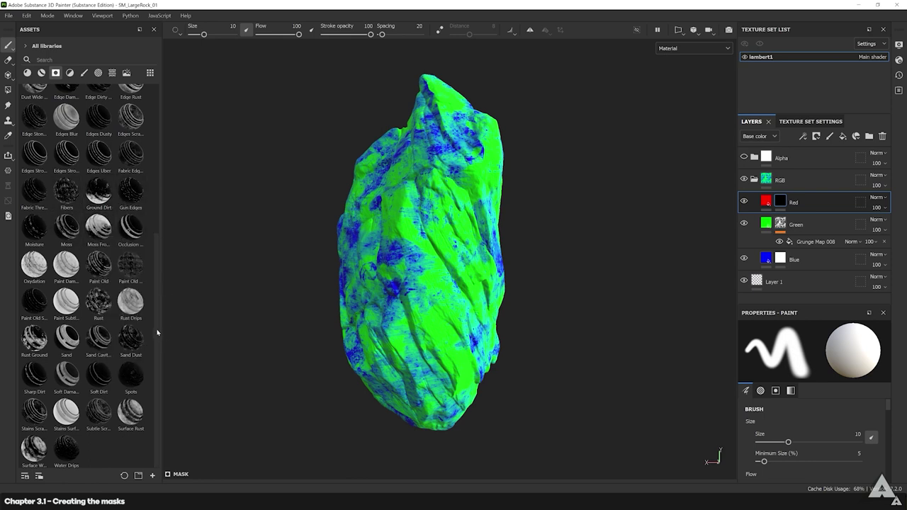
drag(157, 331, 156, 254)
drag(98, 284, 780, 204)
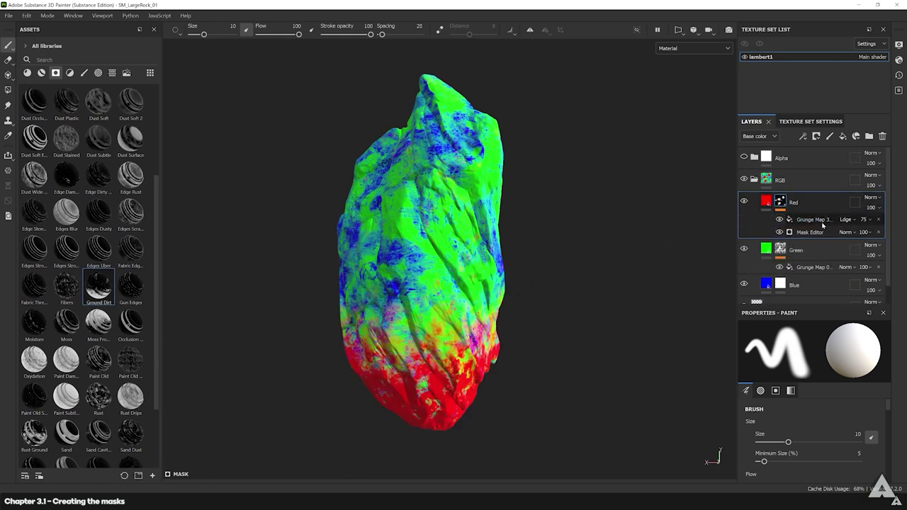
Delete the Grunge Map 31 Bitmap fill from the Red mask and open its Mask Editor generator's parameters.
click(822, 222)
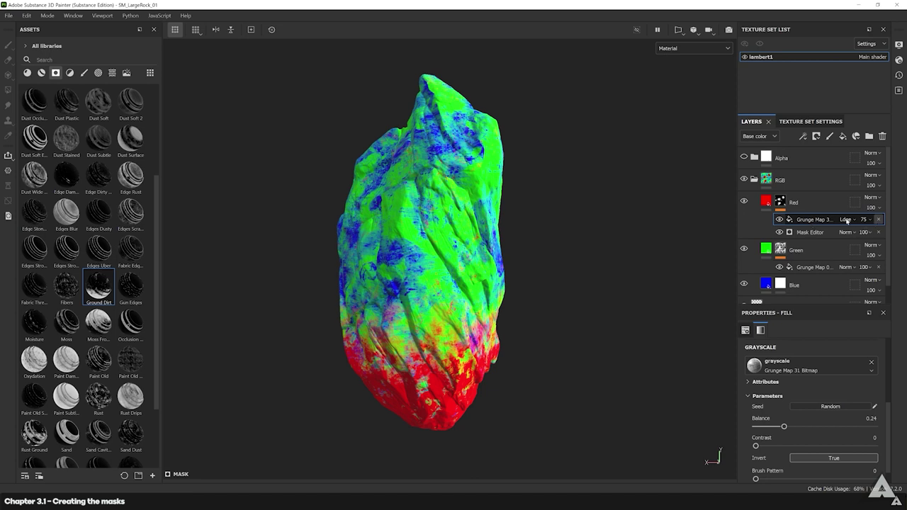
key(Delete)
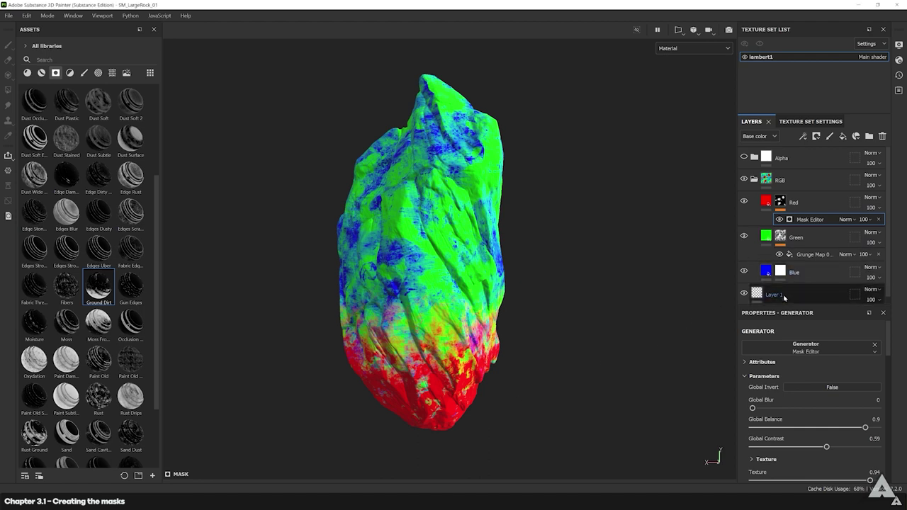
scroll(765, 384, down, 3)
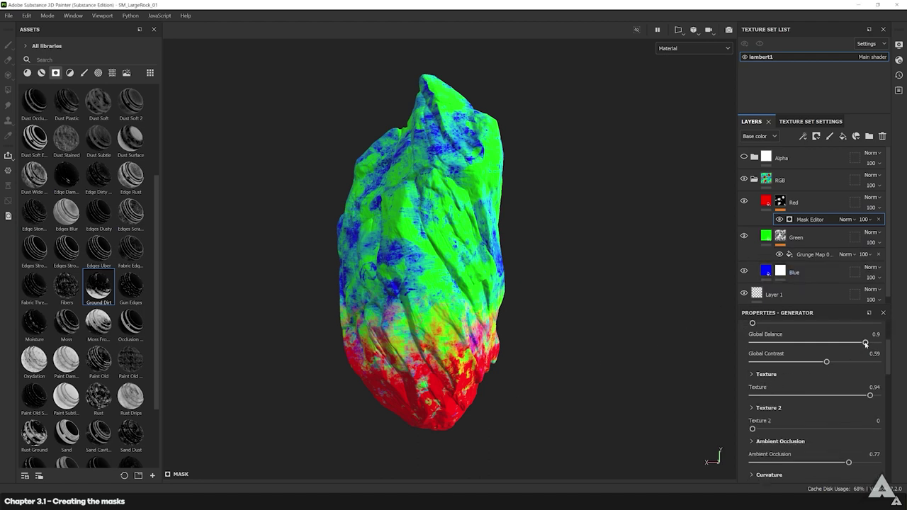
Set the Red mask generator's Global Balance to 0.92, Global Contrast to 0.2, Texture to 1 and Texture 2 to 0.61.
mouse_move(866, 344)
mouse_down()
mouse_move(849, 344)
mouse_move(866, 343)
mouse_up()
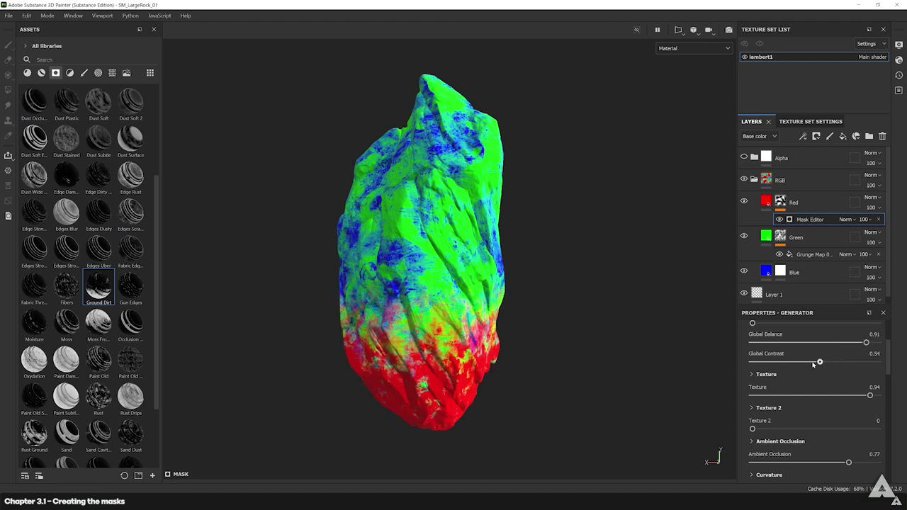
drag(815, 363, 778, 362)
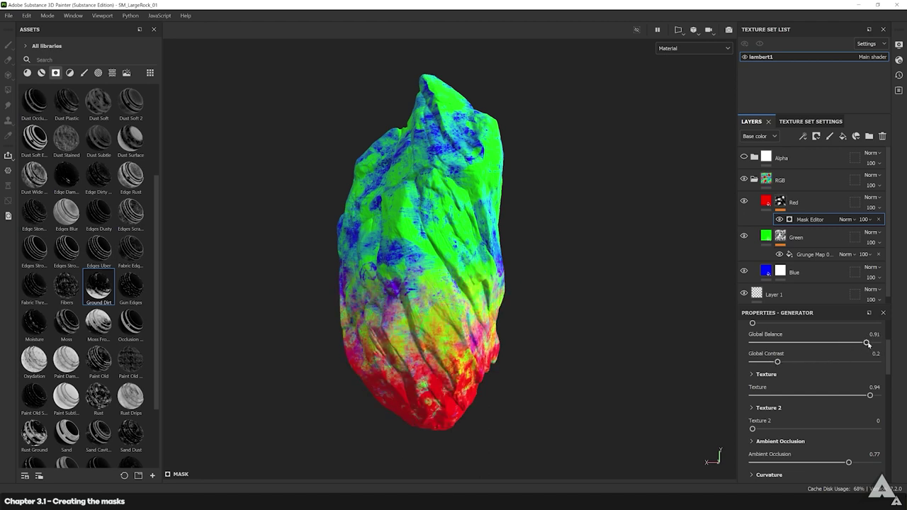
drag(866, 344, 868, 344)
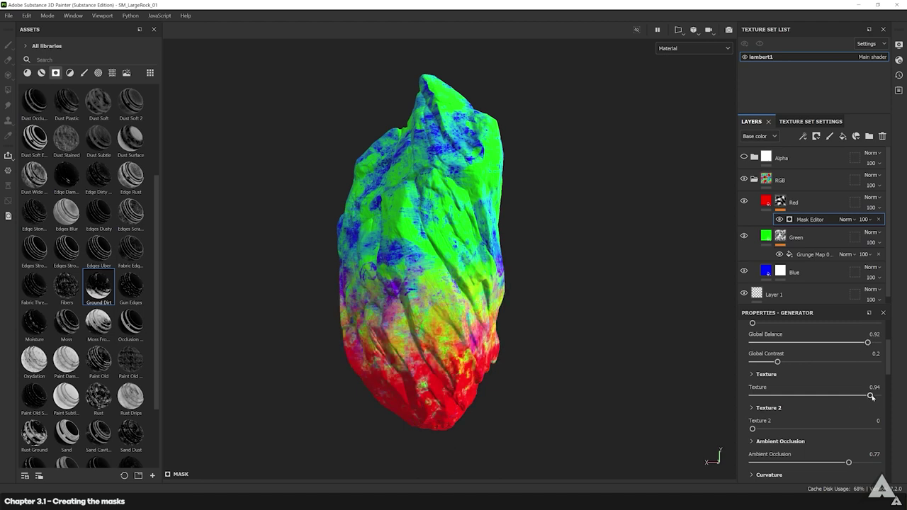
drag(872, 397, 885, 392)
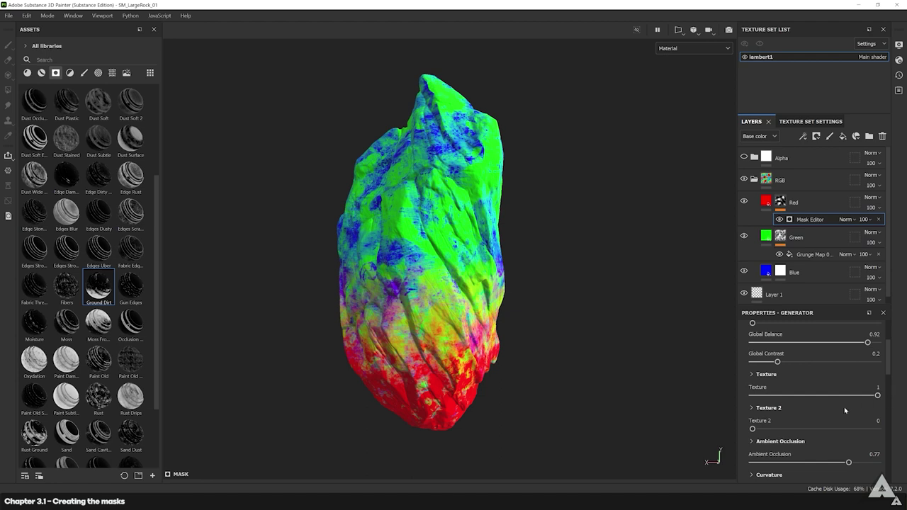
drag(757, 430, 828, 429)
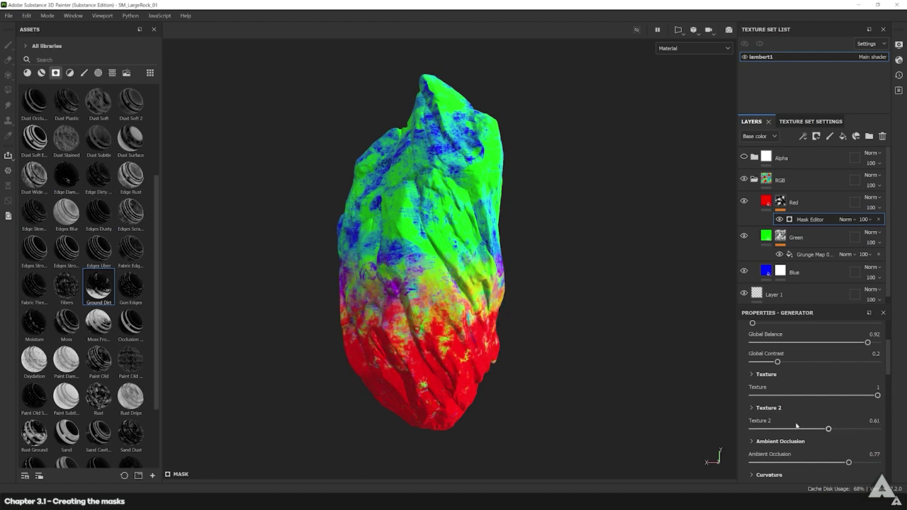
Set the generator's Ambient Occlusion to 0.7 and Curvature to 0.04, and adjust its Position Gradient.
scroll(797, 426, down, 2)
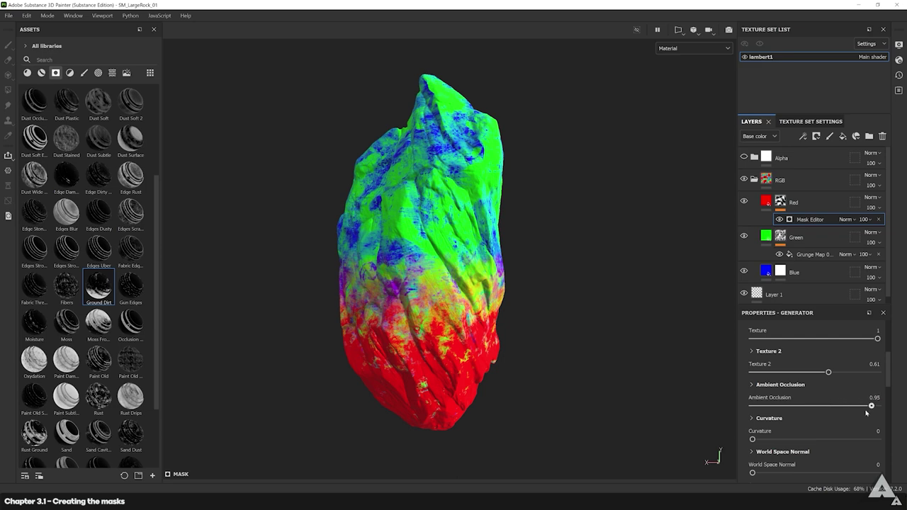
mouse_move(824, 405)
mouse_down()
mouse_move(865, 406)
mouse_move(840, 405)
mouse_up()
mouse_move(753, 440)
mouse_down()
mouse_move(800, 443)
mouse_move(757, 440)
mouse_up()
scroll(780, 420, down, 3)
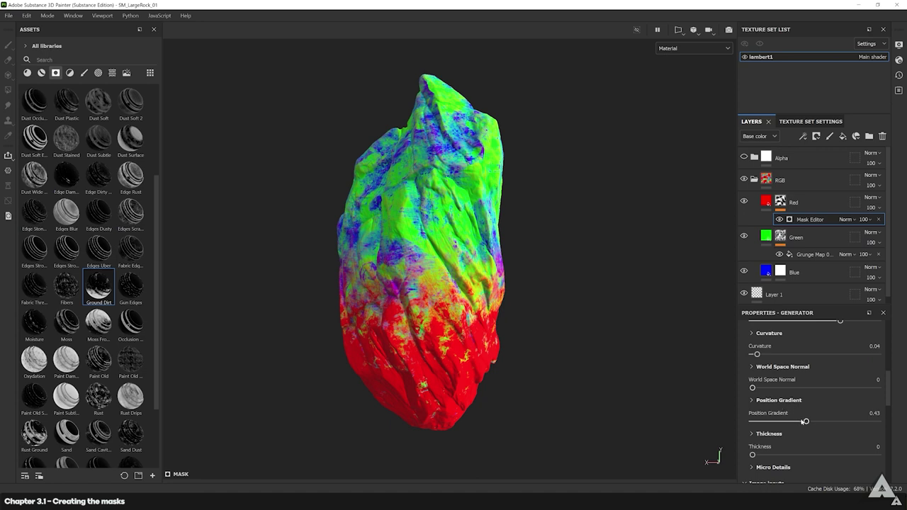
mouse_move(823, 422)
mouse_down()
mouse_move(753, 421)
mouse_move(812, 421)
mouse_up()
Set the generator's Texture 2 to 0.15 and the Balance of its primary texture input to 0.32.
scroll(814, 392, up, 3)
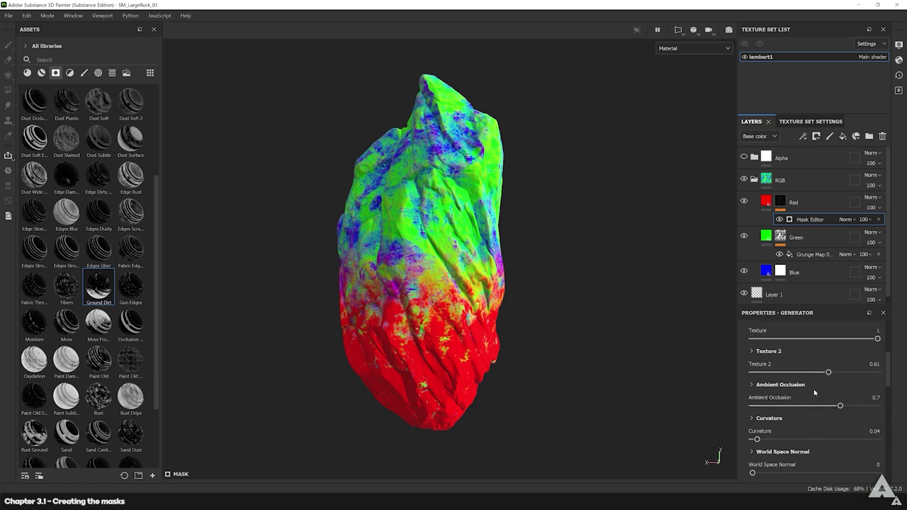
drag(826, 374, 771, 373)
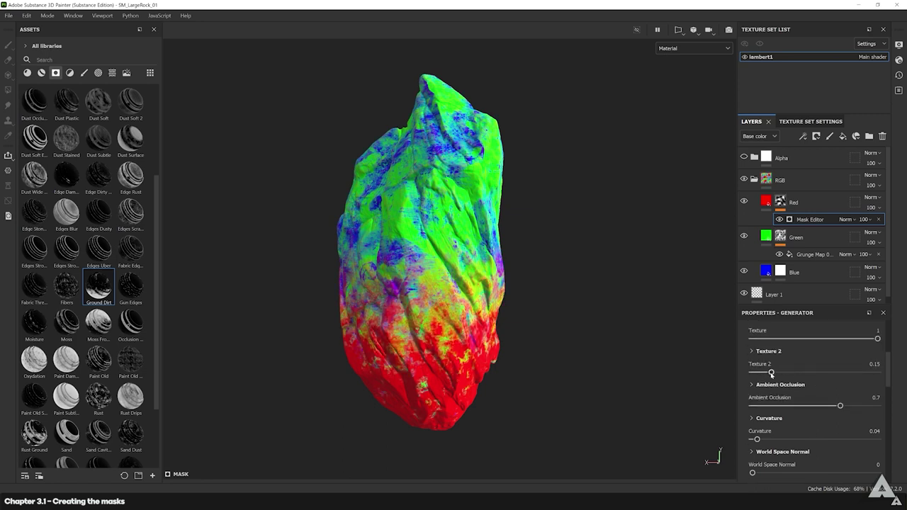
scroll(798, 436, down, 10)
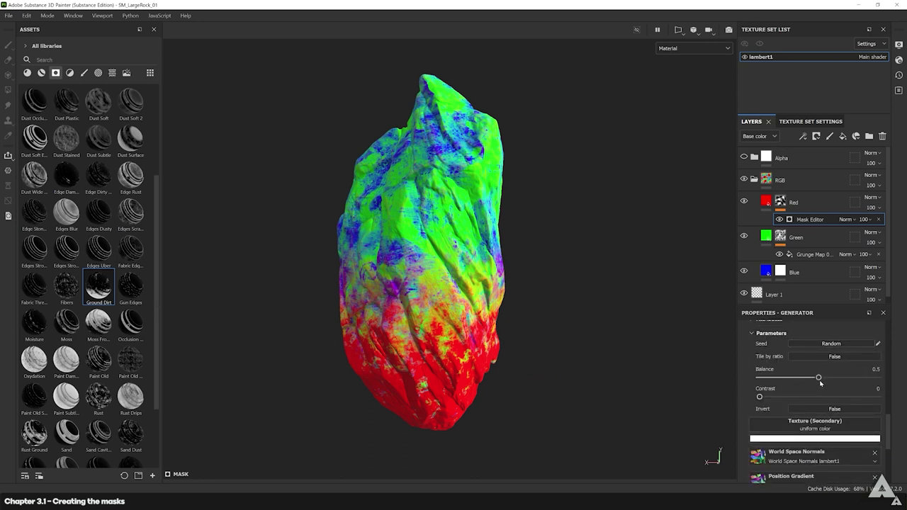
drag(819, 377, 797, 377)
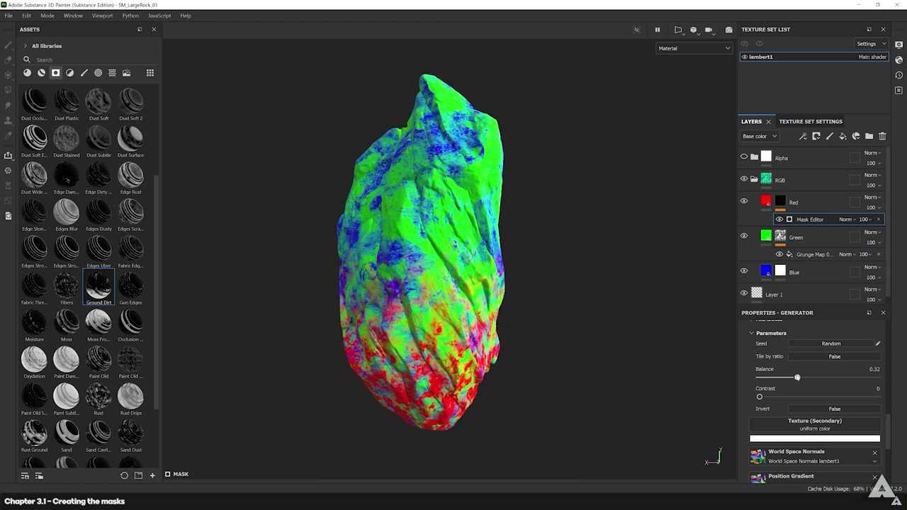
Raise the Red mask generator's Global Balance to 0.97.
scroll(797, 377, down, 8)
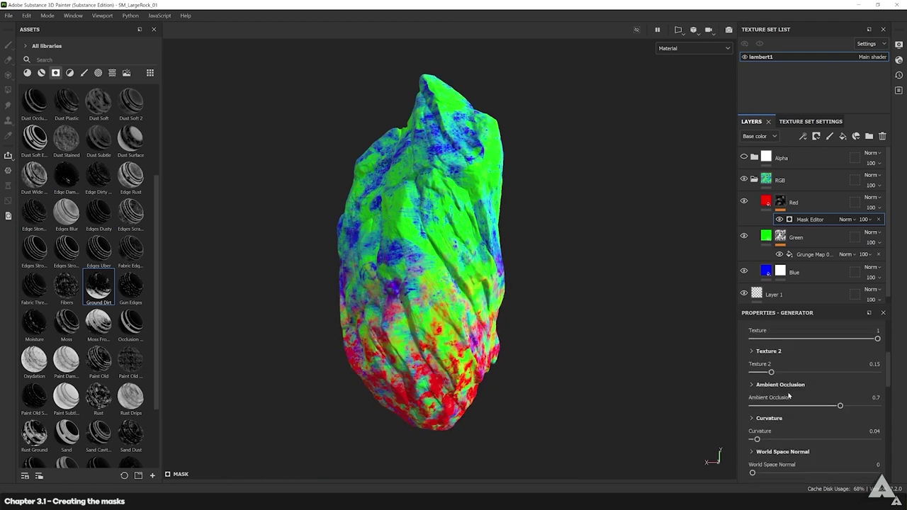
scroll(828, 372, up, 2)
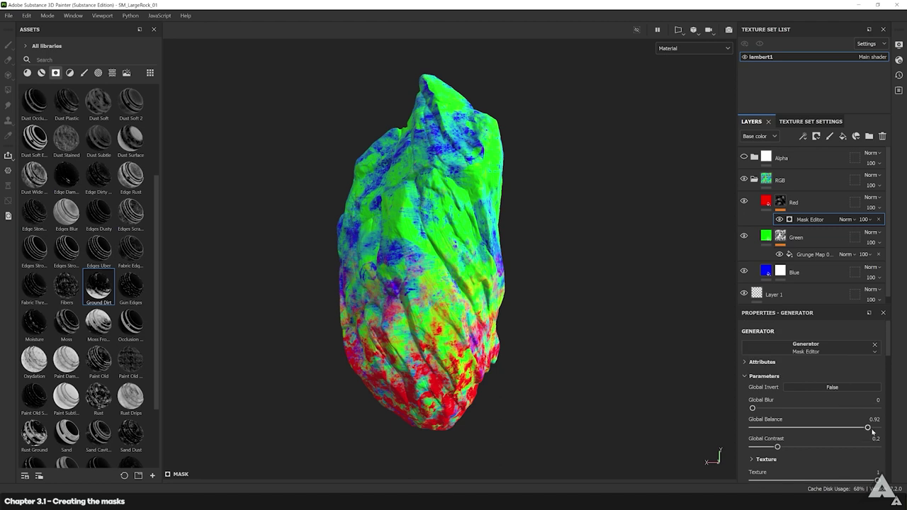
drag(874, 430, 874, 429)
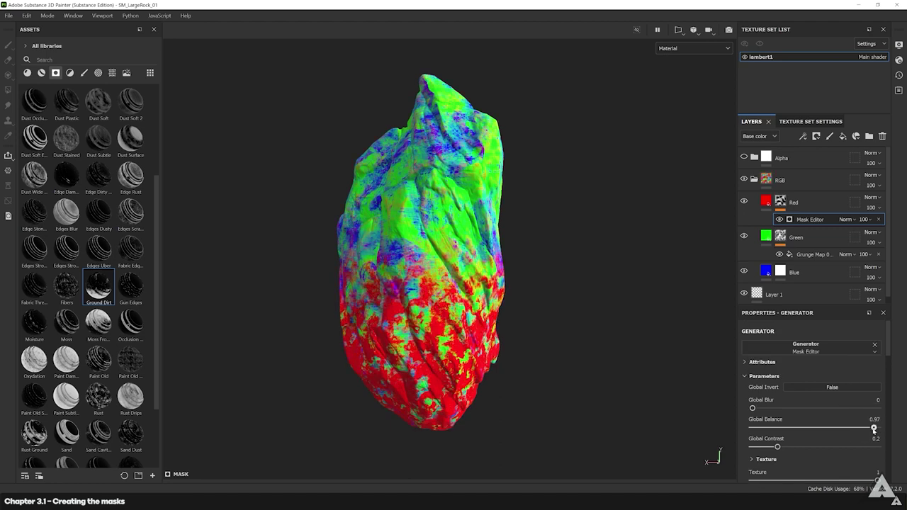
Group the Red layer into its own folder inside RGB and name the folder "Red mask".
click(816, 203)
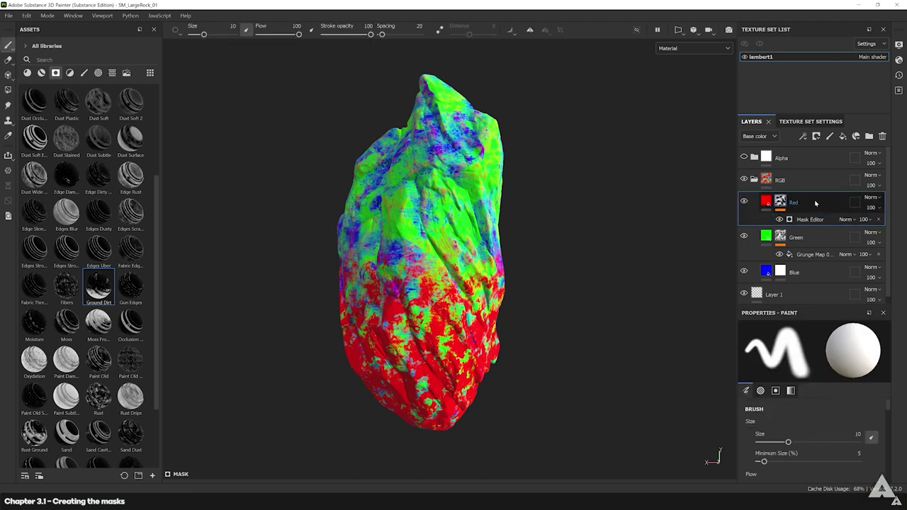
key(ctrl+g)
double_click(819, 206)
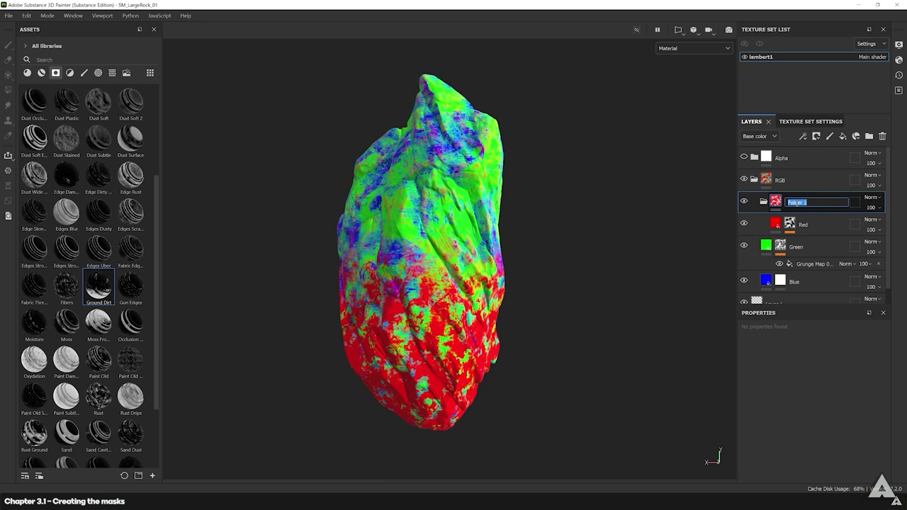
text(Red mask)
key(Return)
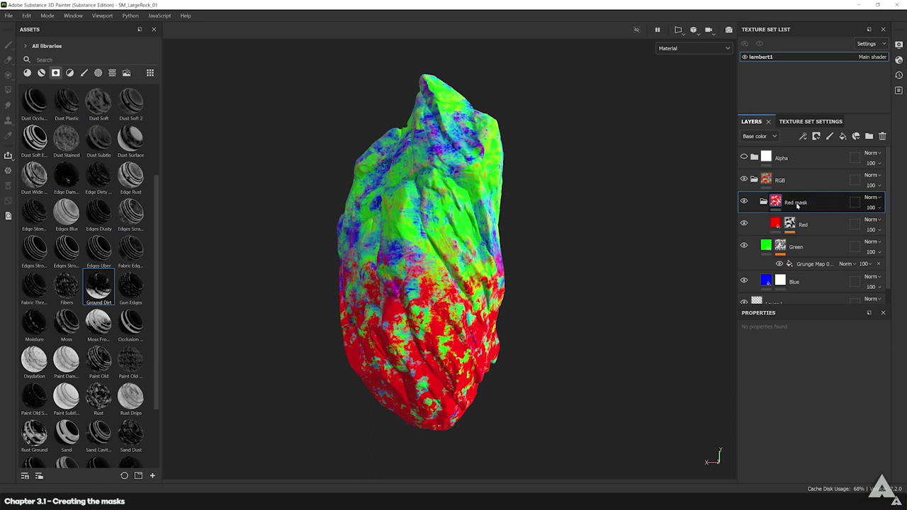
Add a black mask to the Red mask folder and add a fill effect to that mask.
right_click(797, 204)
click(822, 19)
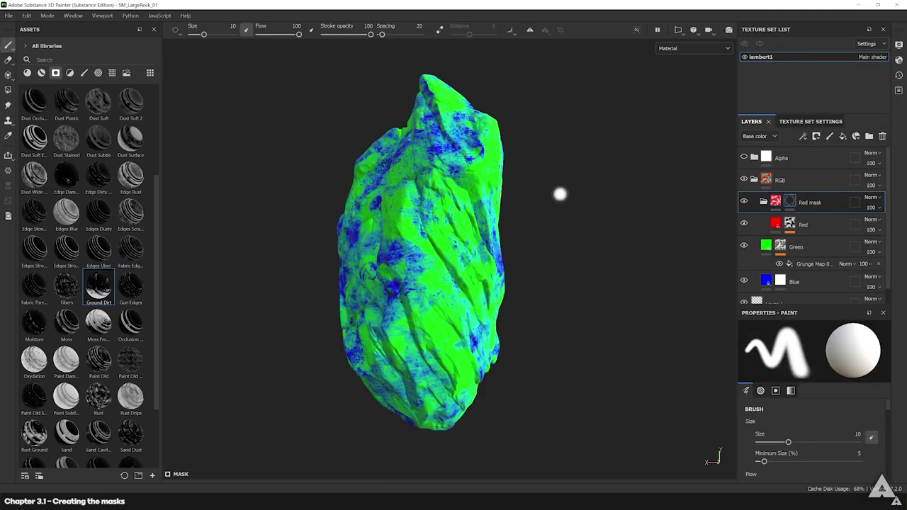
right_click(790, 202)
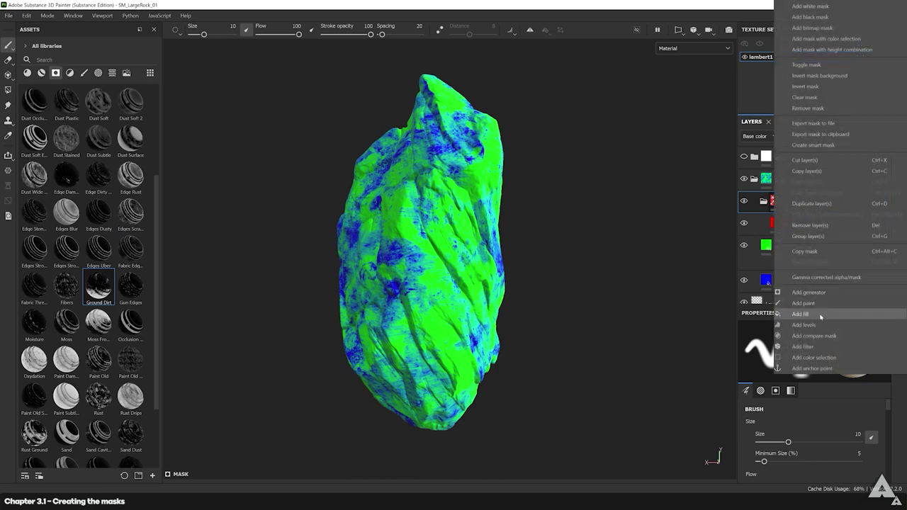
click(801, 314)
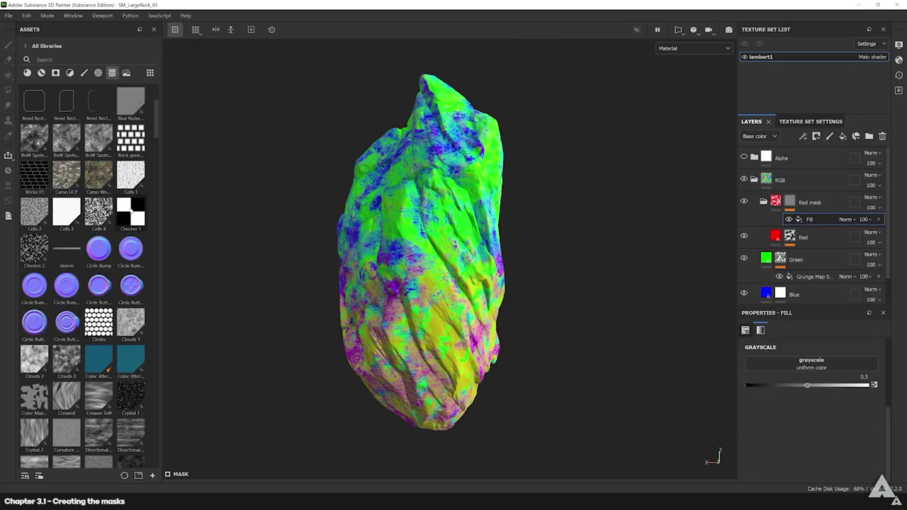
Assign Grunge Map 013 to the folder mask's fill, with Balance 0.67 and Contrast 0.
scroll(82, 276, down, 15)
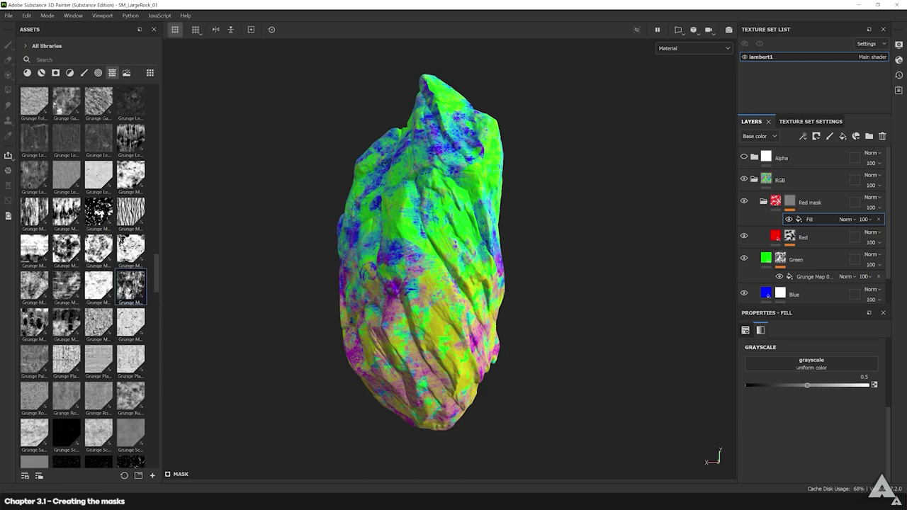
drag(130, 287, 819, 415)
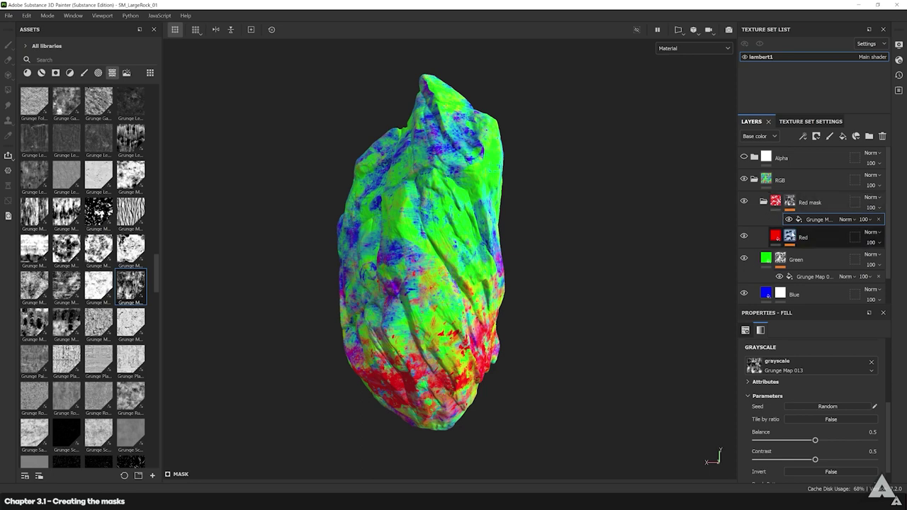
drag(818, 442, 755, 460)
Replace the fill's texture with Grunge Wipe Smudgy Heavy and set its Balance to 0.89.
scroll(66, 277, down, 5)
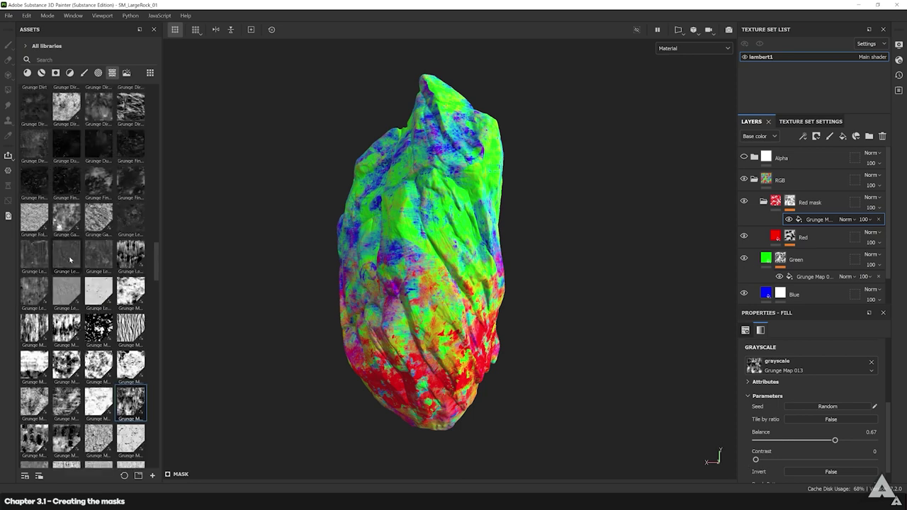
scroll(105, 325, down, 3)
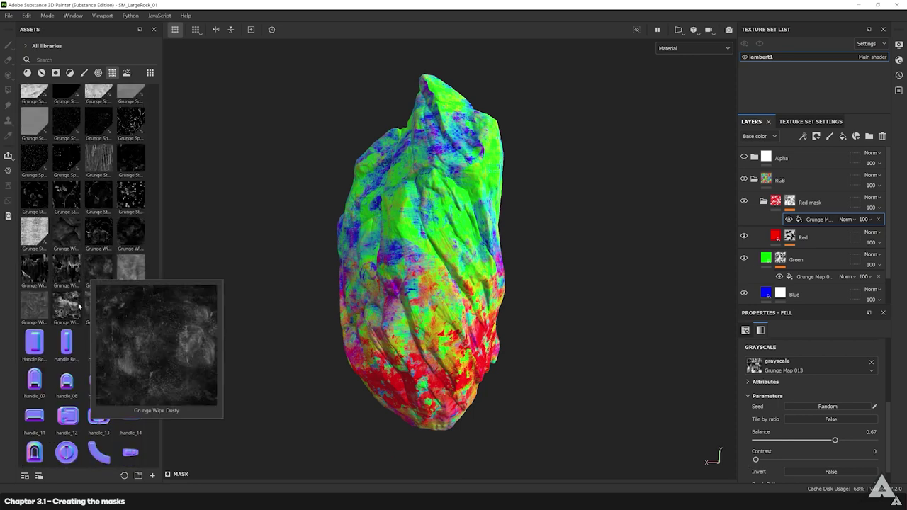
drag(67, 305, 749, 363)
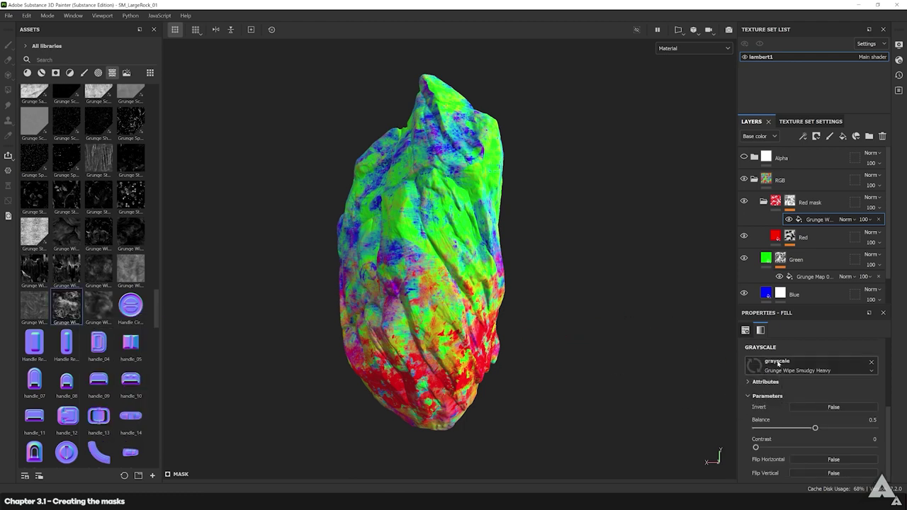
drag(816, 429, 861, 428)
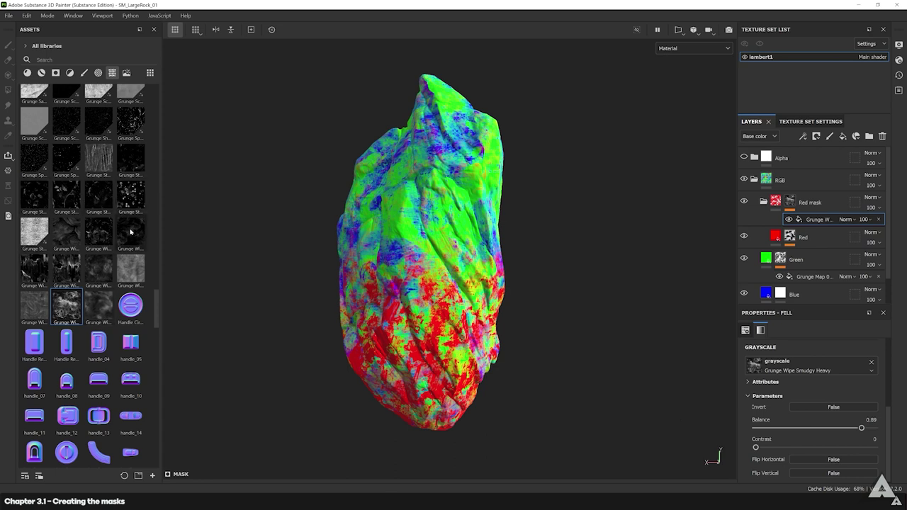
Replace the fill's texture with Grunge Wipe Brushed and set its Balance to 0.97.
mouse_move(66, 234)
mouse_down()
mouse_move(742, 381)
mouse_move(793, 367)
mouse_up()
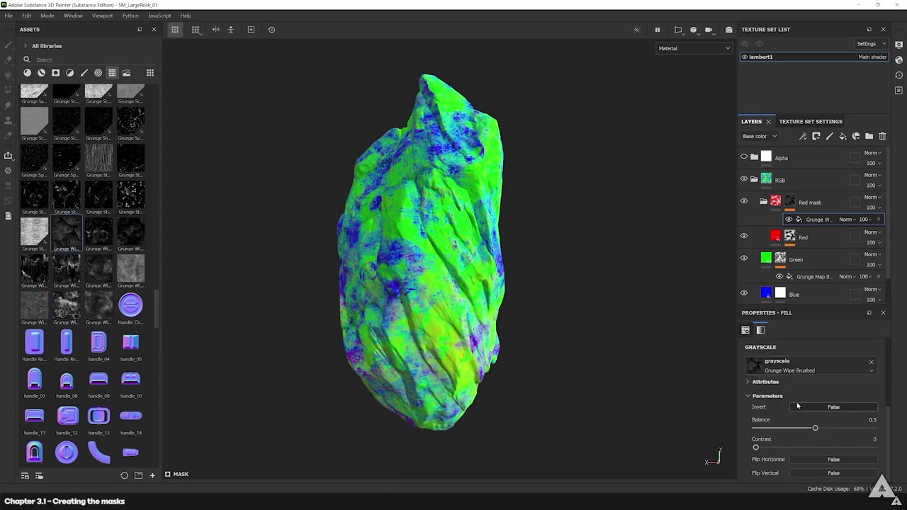
drag(816, 429, 870, 429)
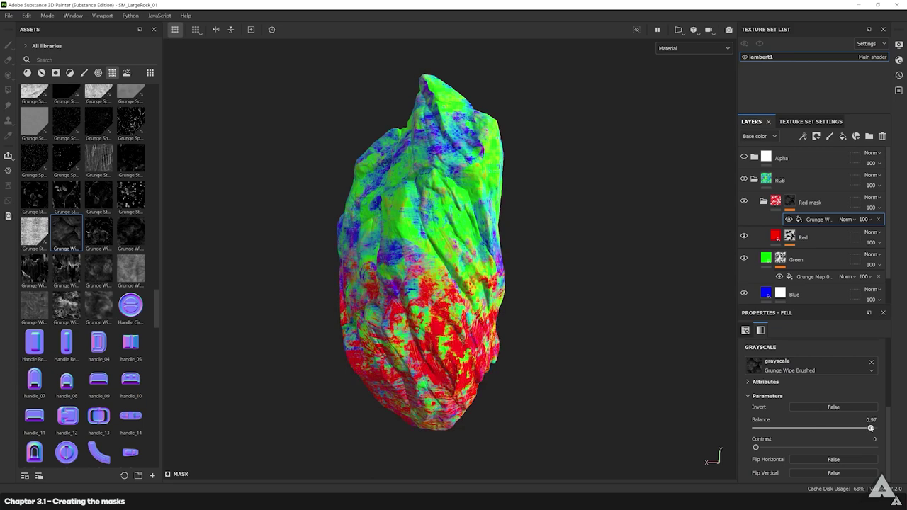
scroll(145, 243, up, 5)
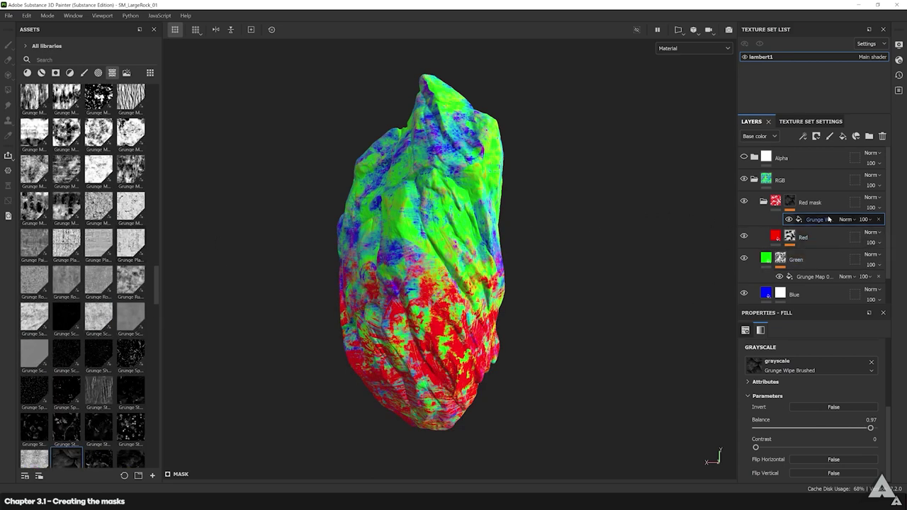
Add a Blur filter above the grunge fill on the Red mask folder's mask and set Blur Intensity to 2.66.
right_click(799, 220)
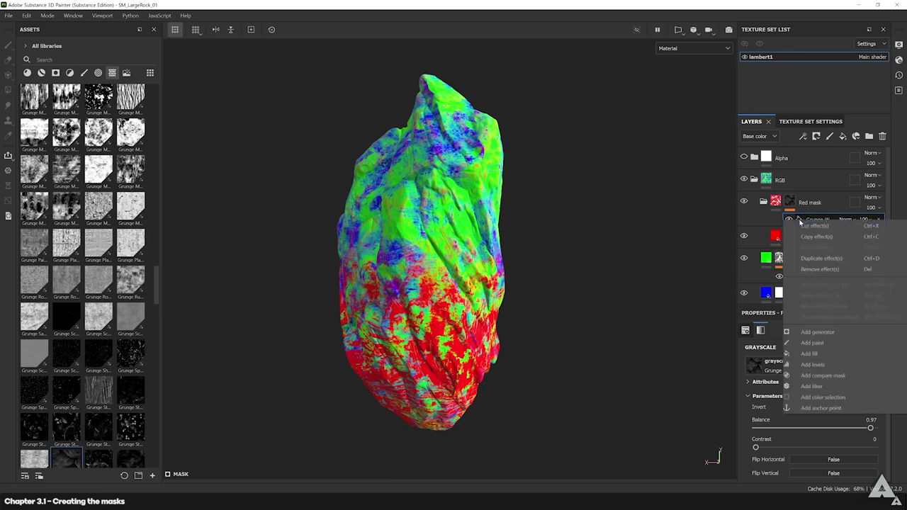
click(815, 378)
click(820, 347)
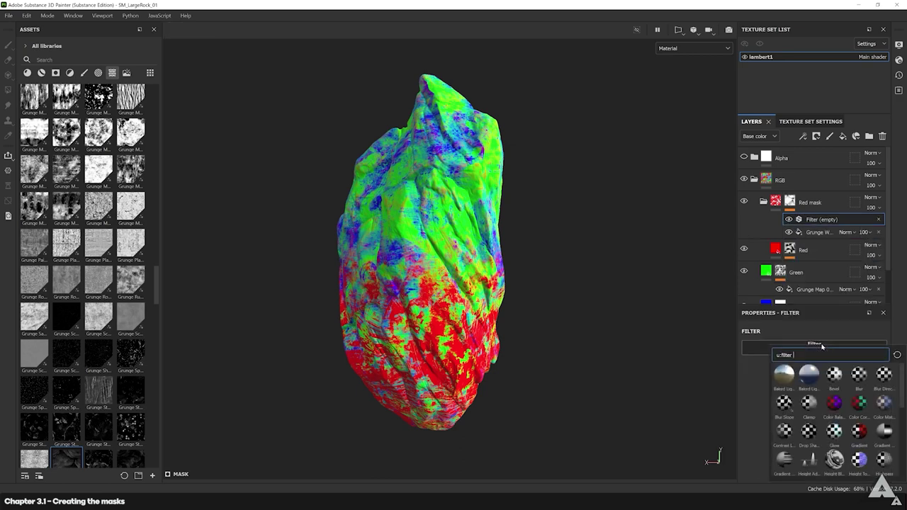
mouse_move(886, 377)
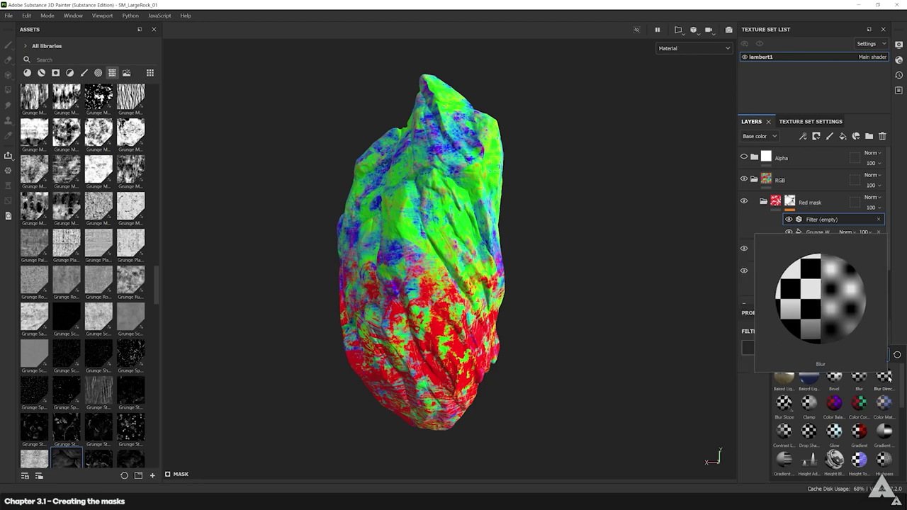
click(864, 380)
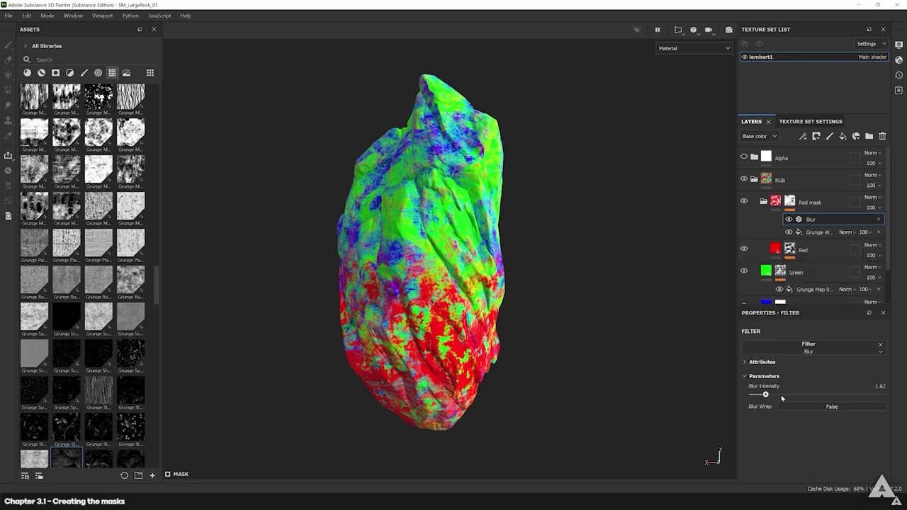
drag(765, 395, 775, 395)
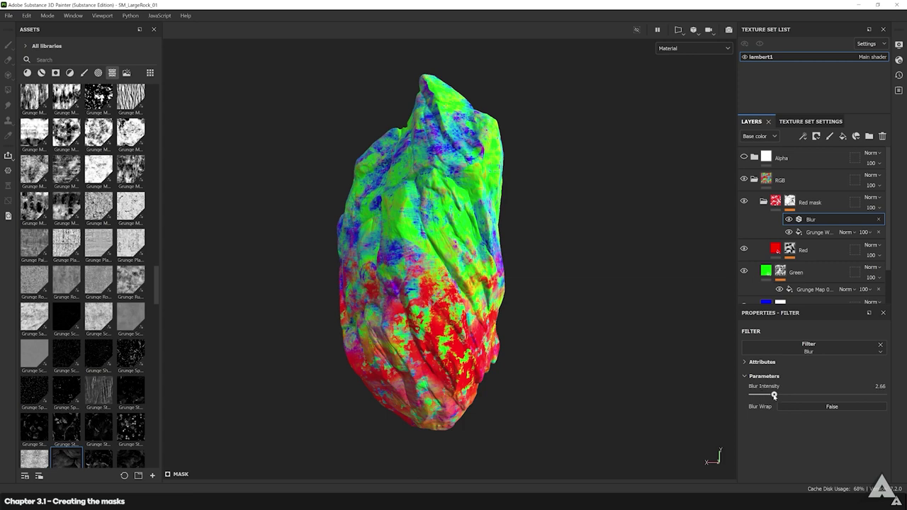
click(779, 259)
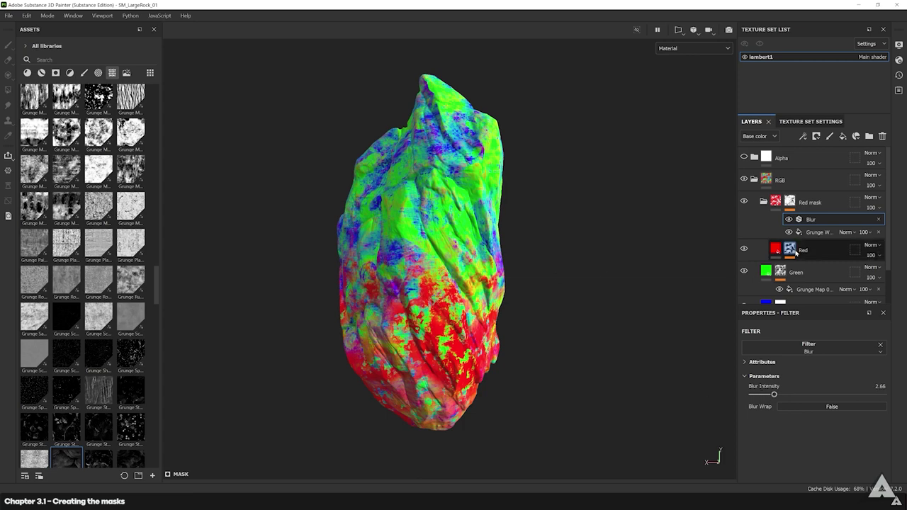
Remove the Mask Editor generator from the Red layer's mask and the Blur and grunge fill from the Red mask folder's mask.
scroll(783, 411, down, 2)
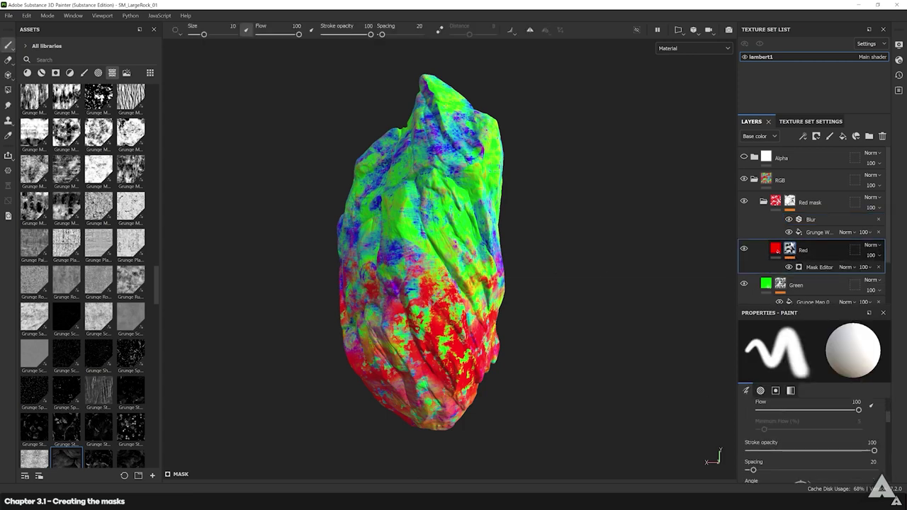
click(819, 268)
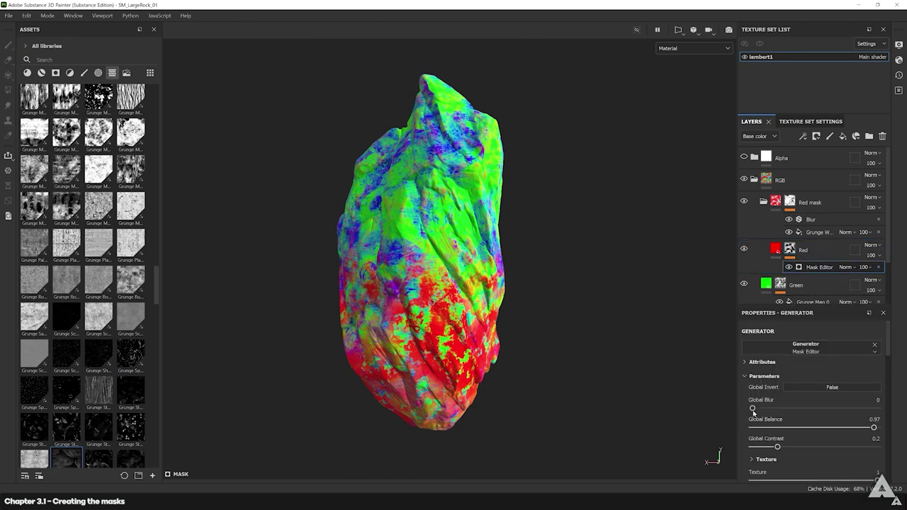
drag(758, 409, 759, 409)
click(880, 267)
right_click(791, 203)
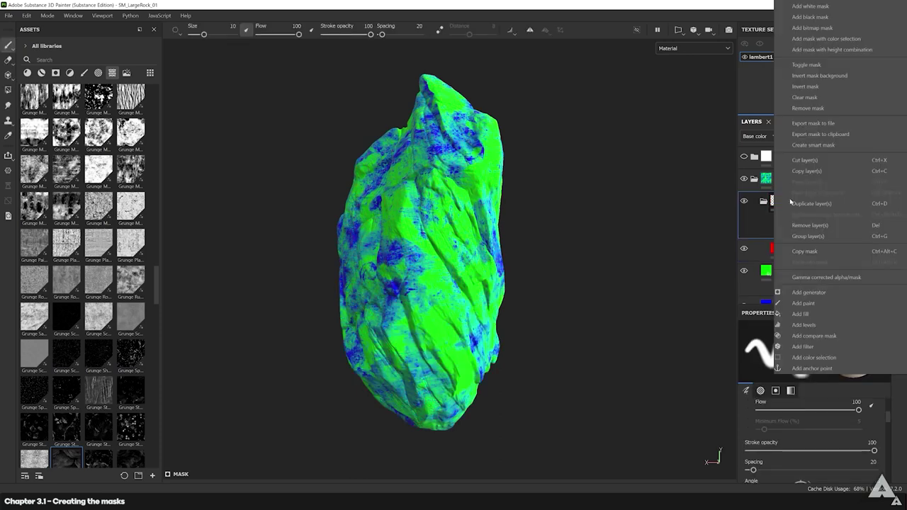
key(Escape)
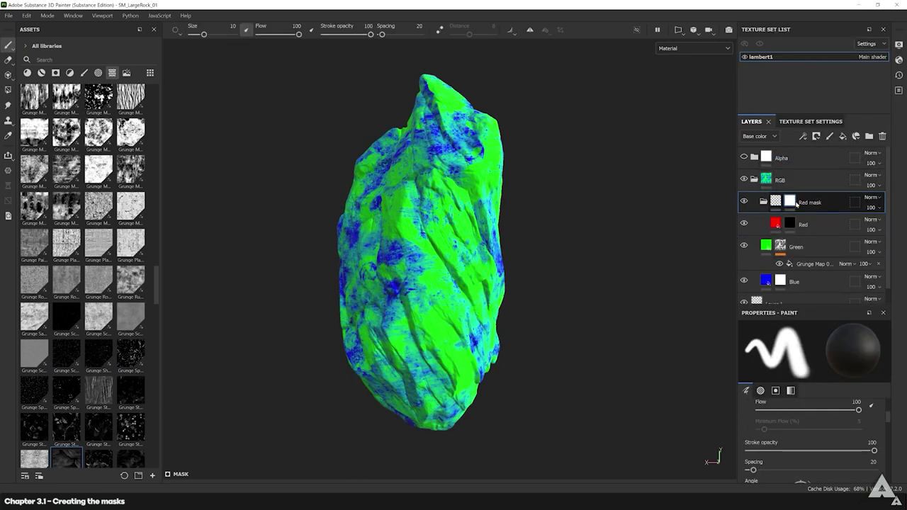
Try the Dirt Ground smart mask on the Red layer.
click(796, 225)
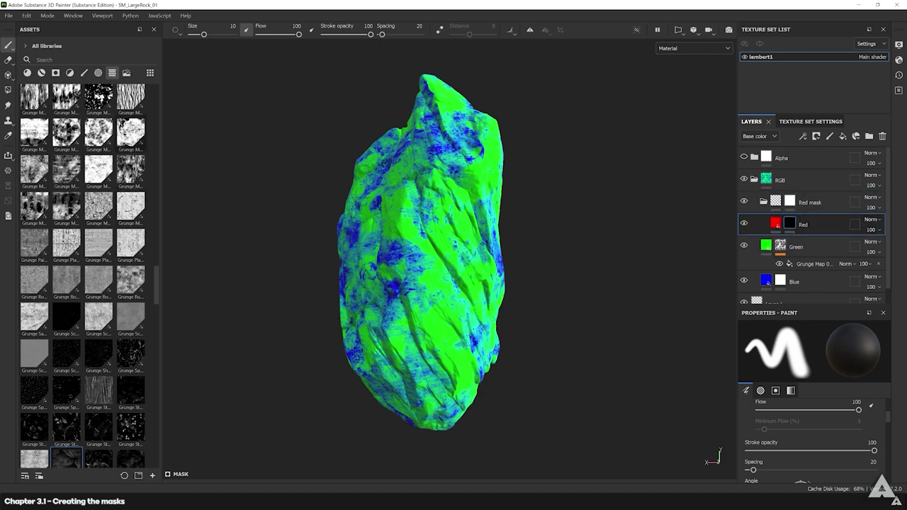
click(56, 73)
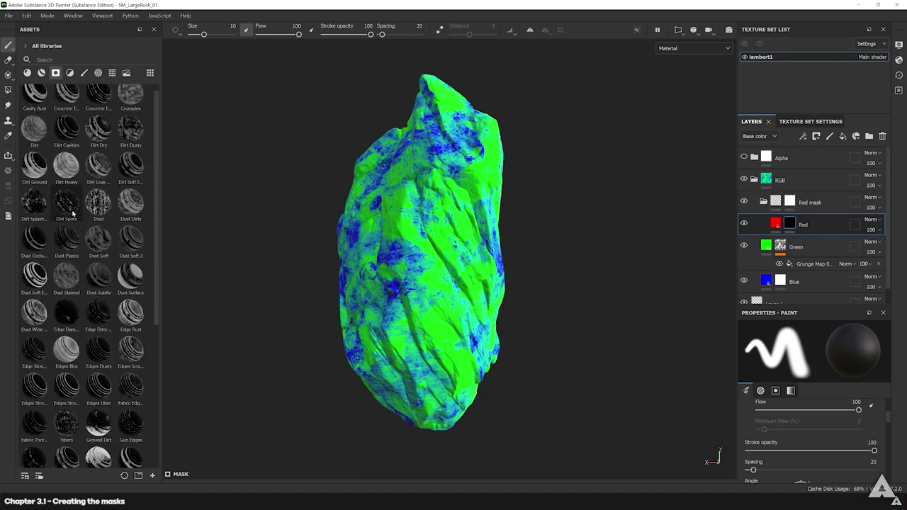
drag(30, 168, 789, 222)
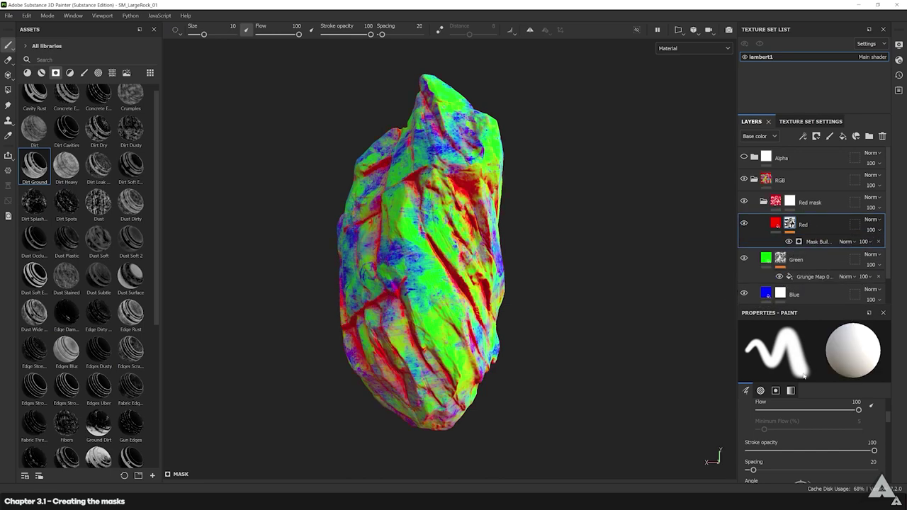
click(880, 241)
scroll(94, 146, up, 1)
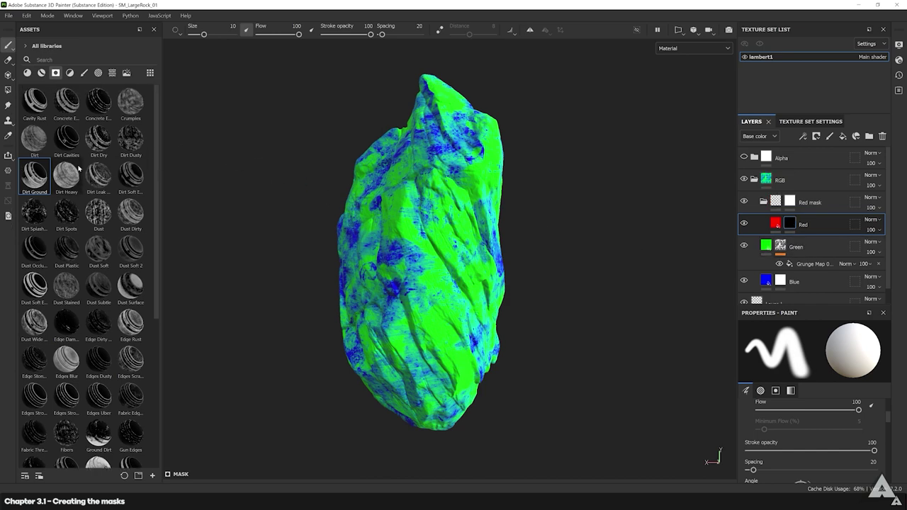
Apply the Moss From Above smart mask to the Red layer and set its generator's Invert to True and Contrast to 0.05.
scroll(103, 187, down, 3)
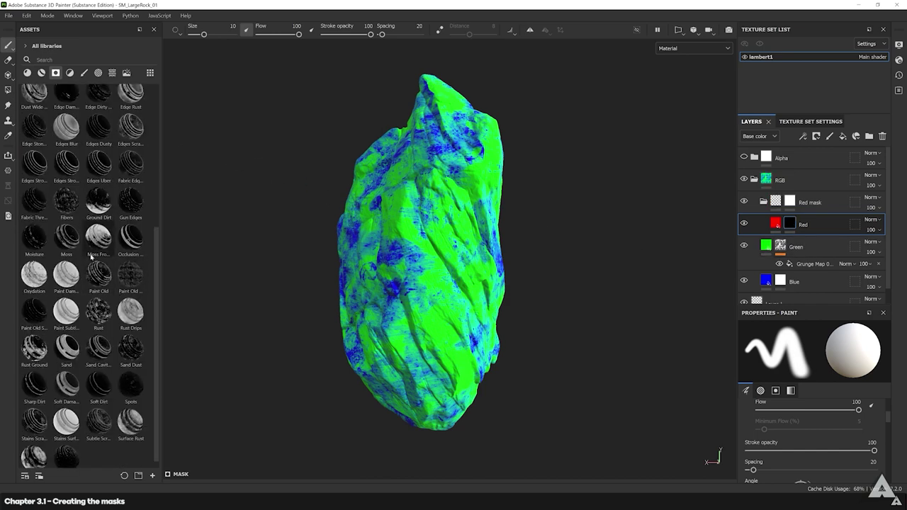
drag(99, 235, 791, 224)
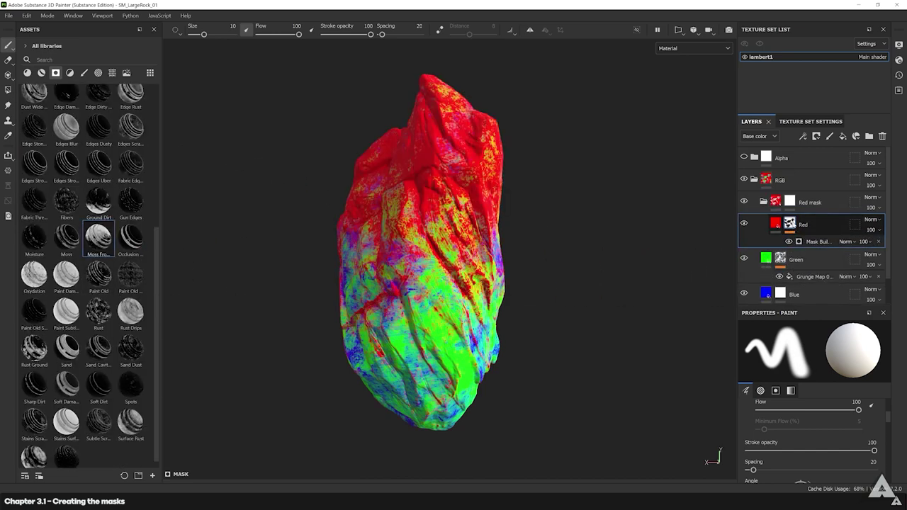
click(818, 241)
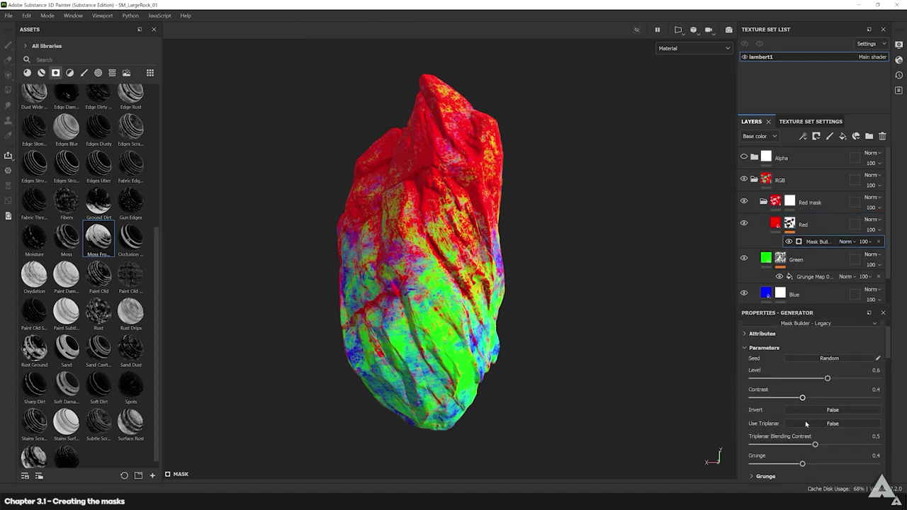
click(801, 409)
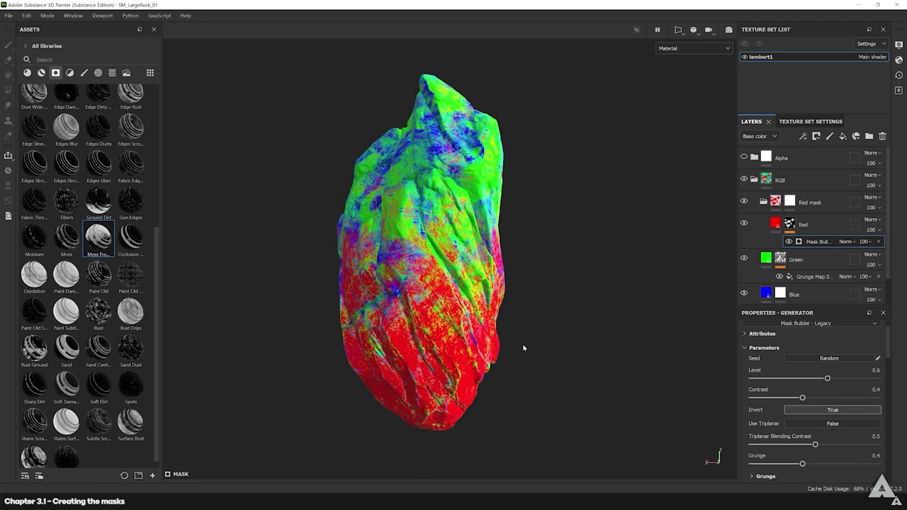
drag(796, 397, 758, 400)
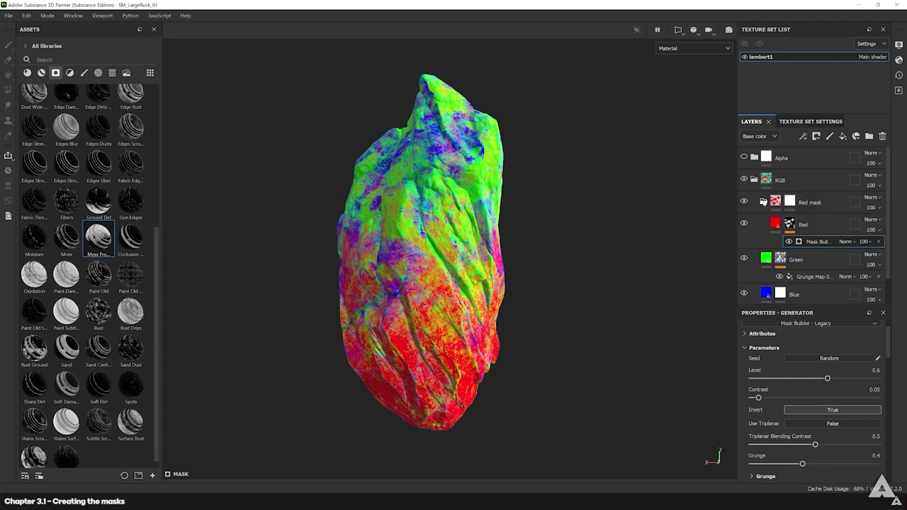
Move the Red layer out of the Red mask folder to above Green in the RGB folder, and delete the emptied folder.
click(763, 202)
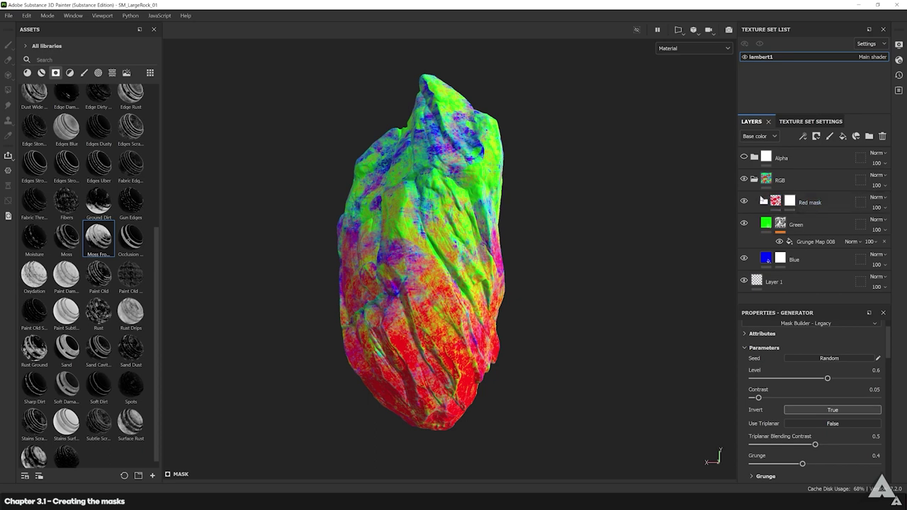
right_click(791, 204)
click(791, 204)
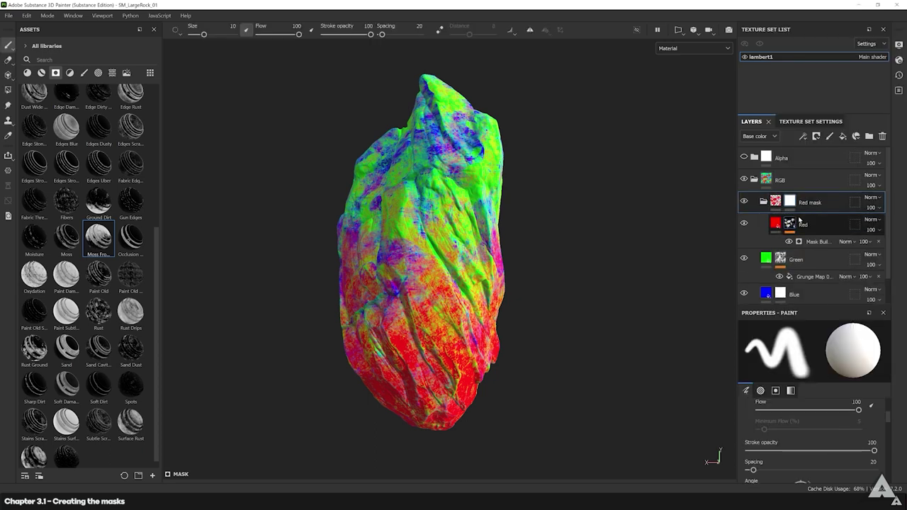
drag(794, 225, 786, 193)
click(808, 237)
key(Delete)
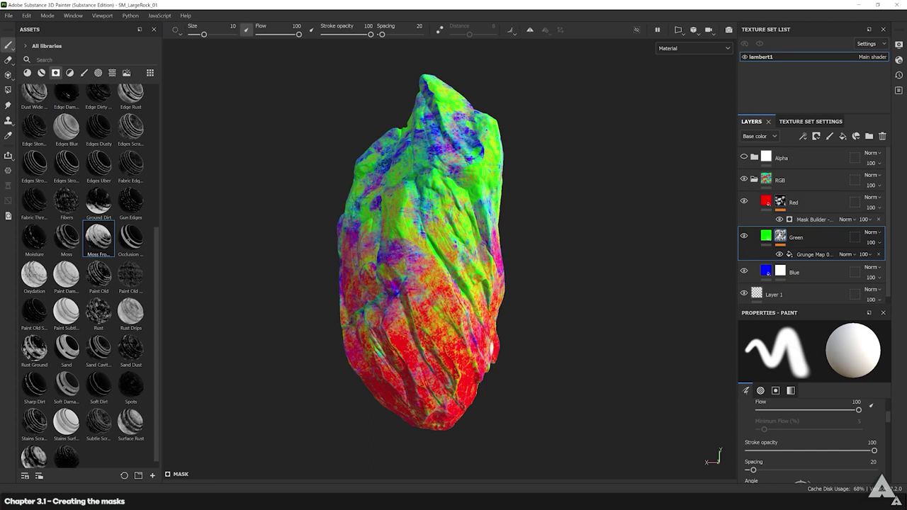
Hide and collapse the RGB folder, show and expand the Alpha folder, and select its white fill layer.
click(745, 180)
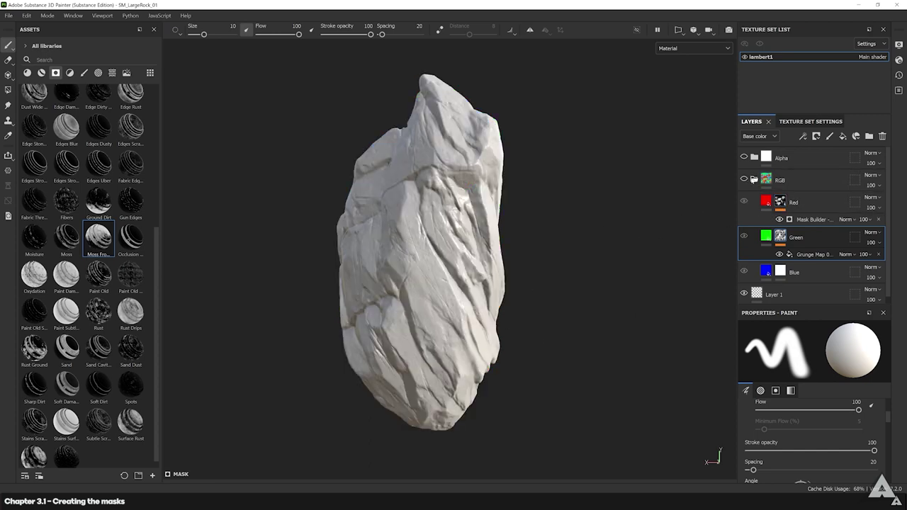
click(744, 179)
click(754, 179)
click(744, 180)
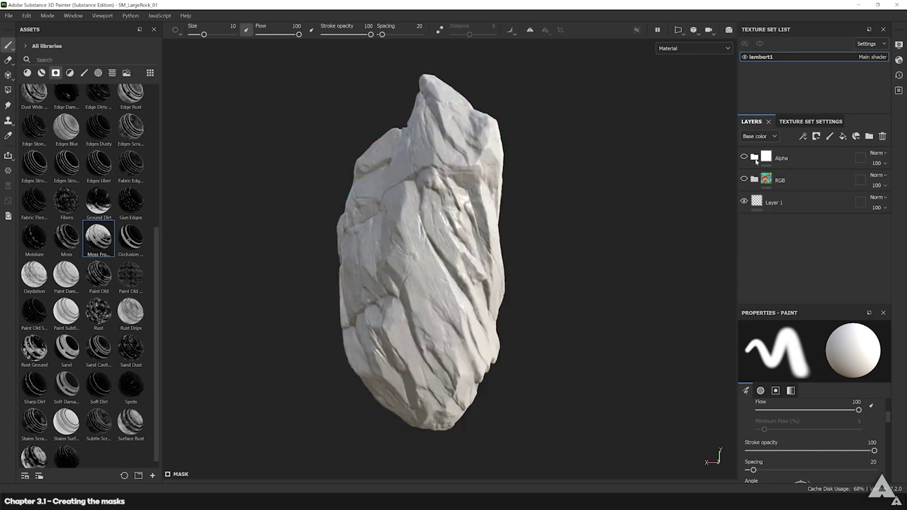
click(754, 158)
click(744, 157)
click(794, 180)
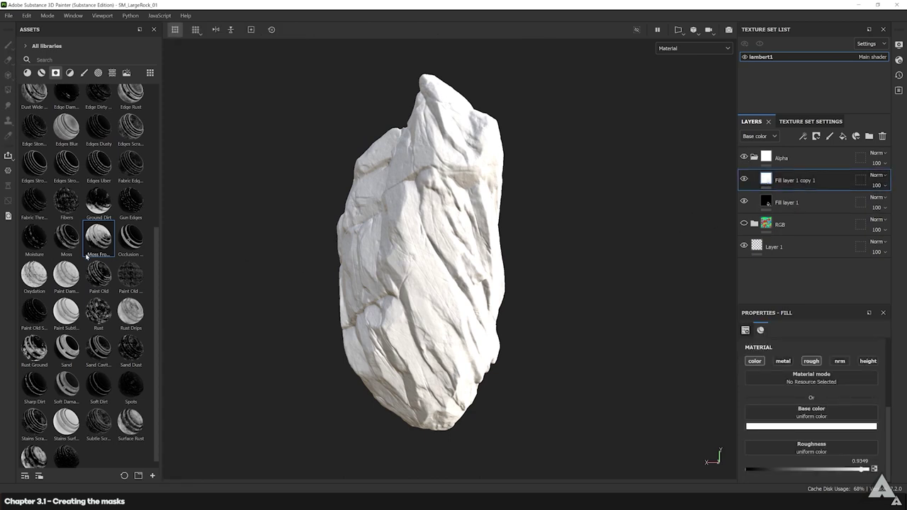
scroll(86, 262, up, 3)
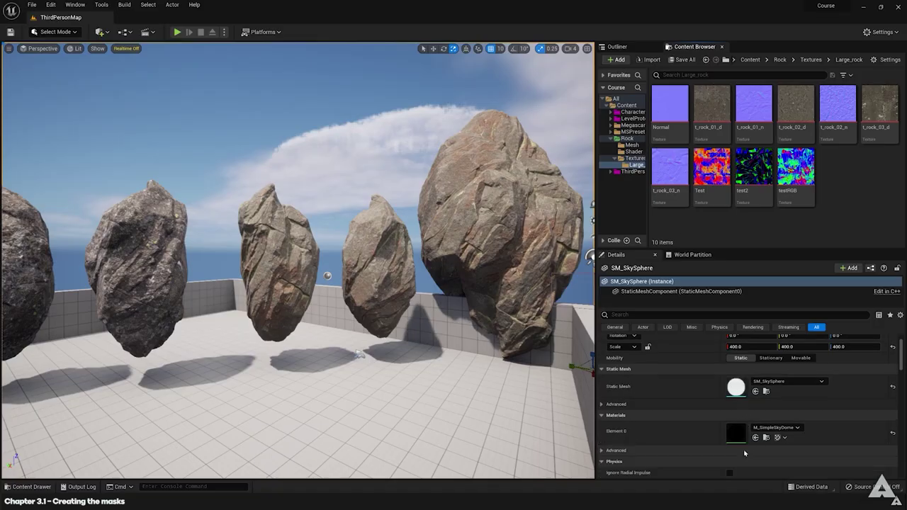
Switch to Unreal Engine, select the largest rock in the level and open its material instance MI_Advance.
scroll(744, 452, down, 3)
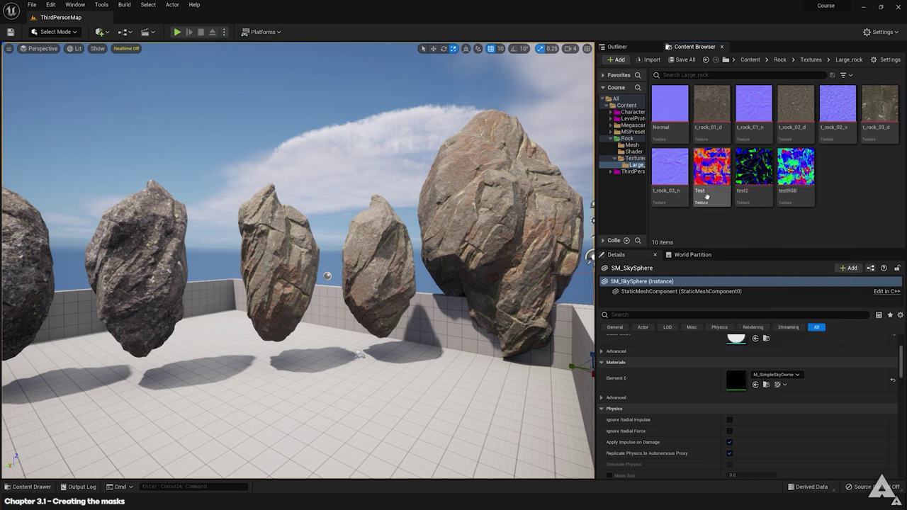
mouse_move(721, 186)
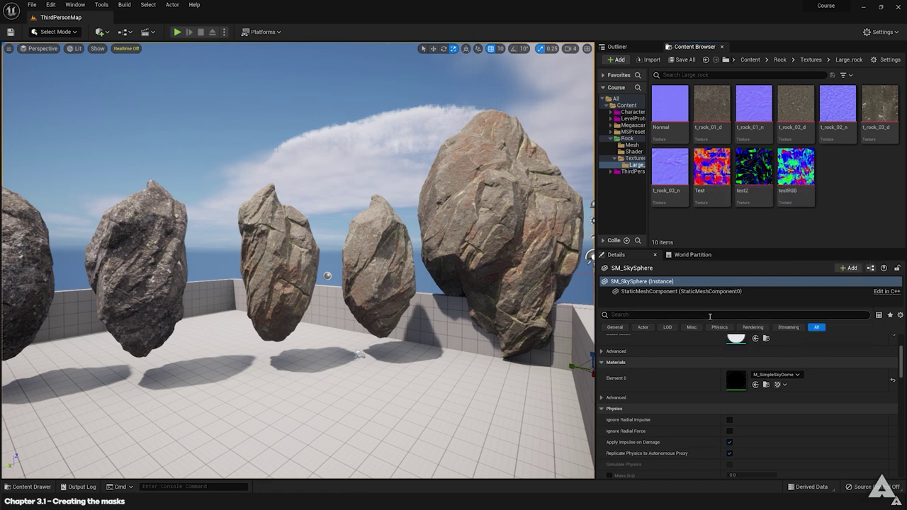
scroll(725, 397, up, 1)
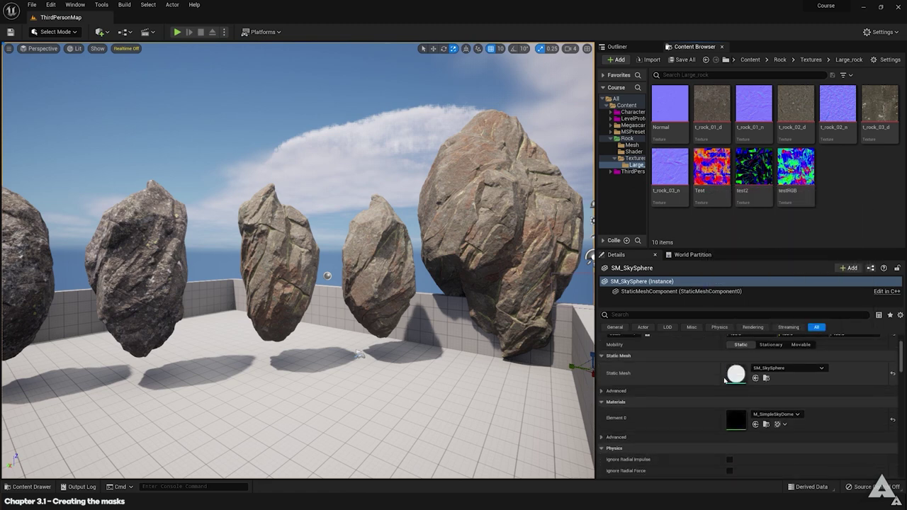
click(507, 298)
double_click(734, 419)
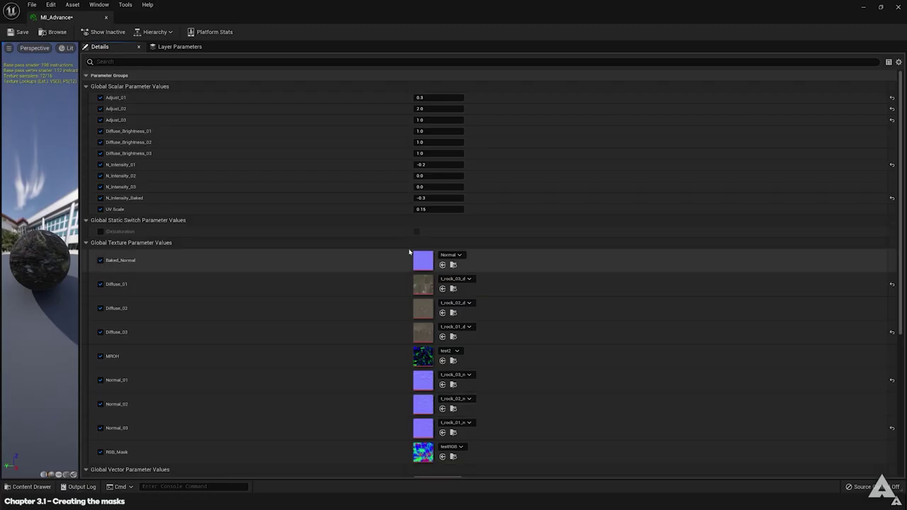
Review the texture and colour parameters of MI_Advance and open its parent material MM_Rockshader_Advanced.
scroll(353, 208, down, 3)
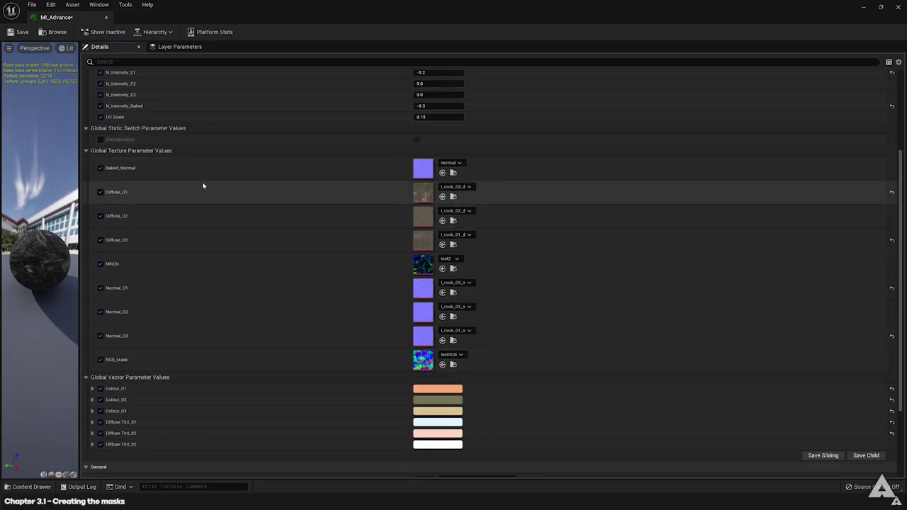
scroll(463, 451, down, 3)
double_click(423, 416)
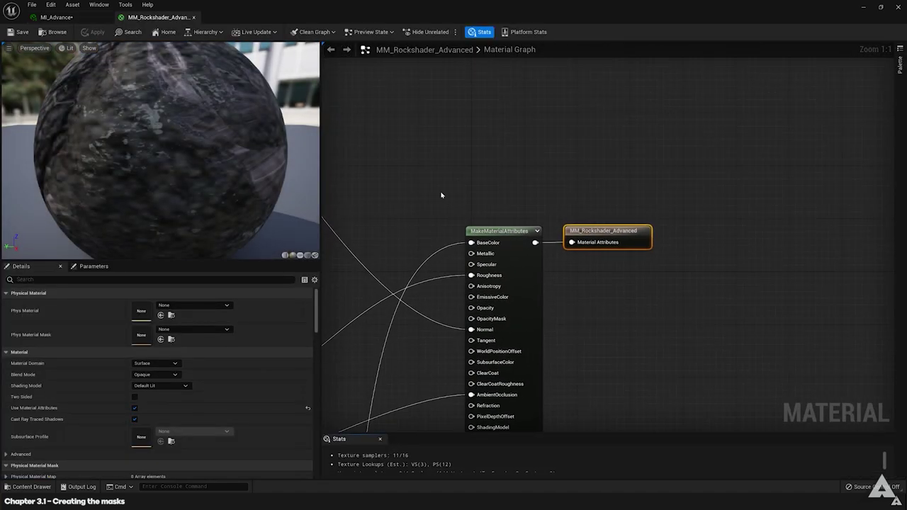
Examine how the Diffuse and Masks groups use the RGB_Mask and MROH texture channels, and return to Substance 3D Painter.
scroll(406, 159, down, 7)
scroll(406, 158, up, 5)
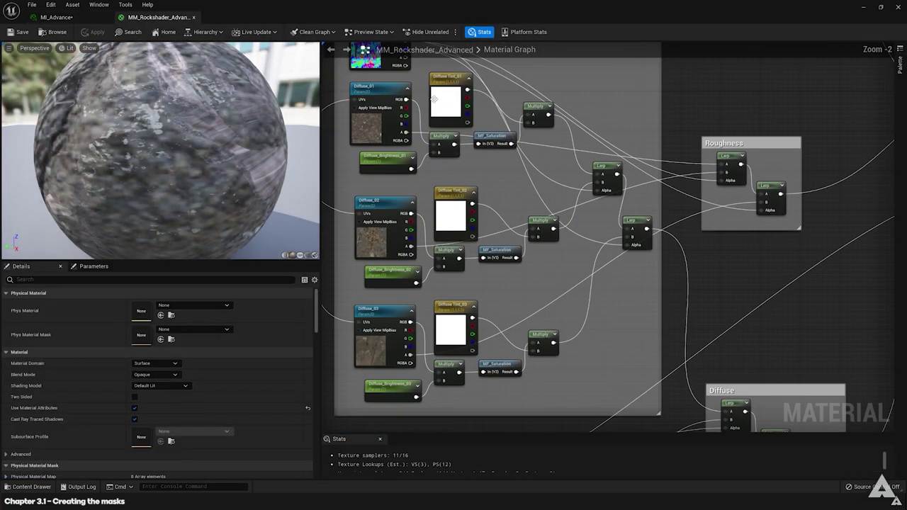
scroll(528, 248, up, 2)
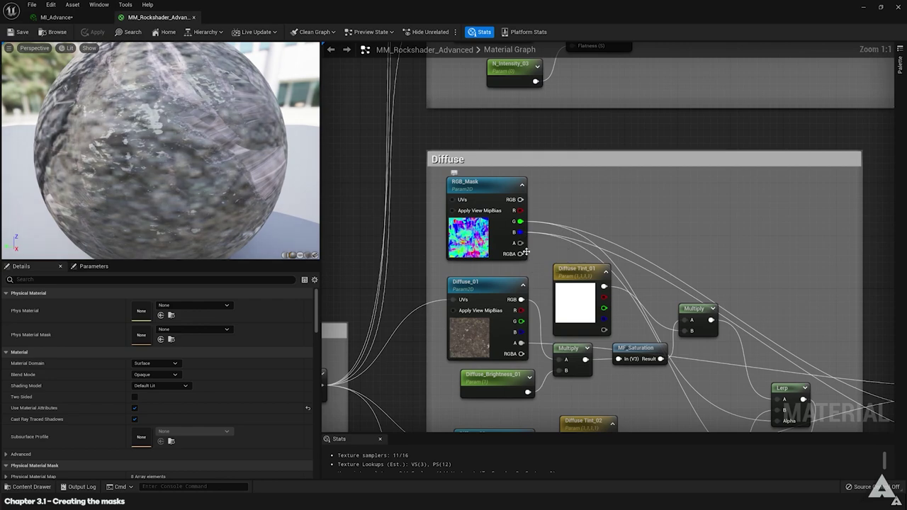
scroll(529, 254, down, 1)
right_drag(530, 254, 468, 43)
scroll(496, 213, down, 2)
scroll(461, 192, up, 1)
scroll(462, 193, up, 1)
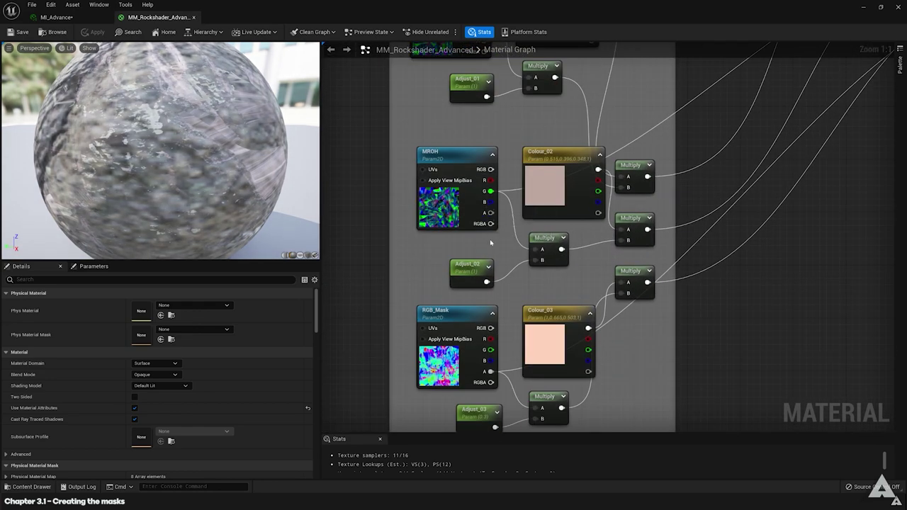
scroll(492, 315, down, 1)
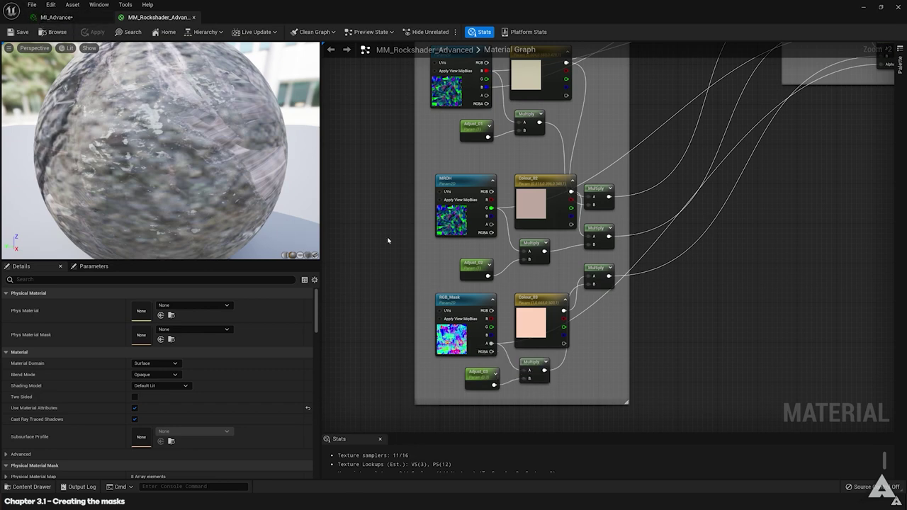
right_drag(388, 241, 454, 223)
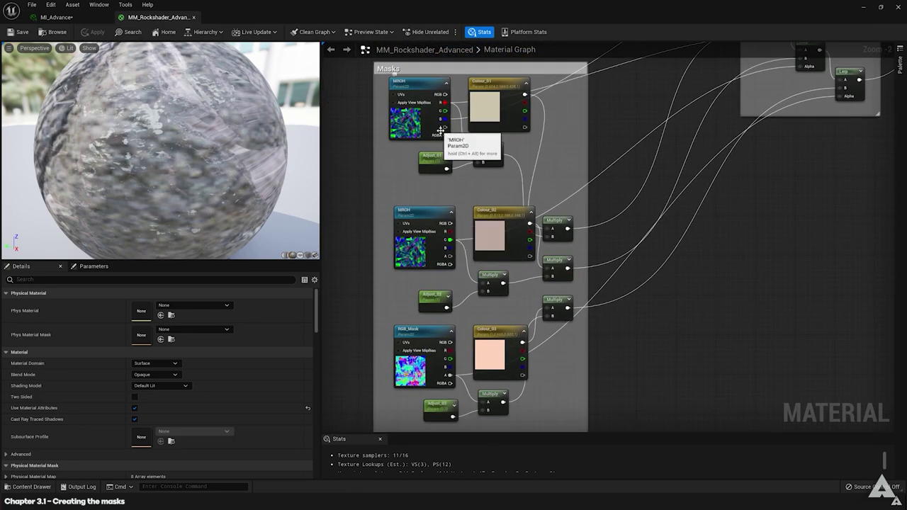
scroll(440, 131, down, 3)
click(863, 7)
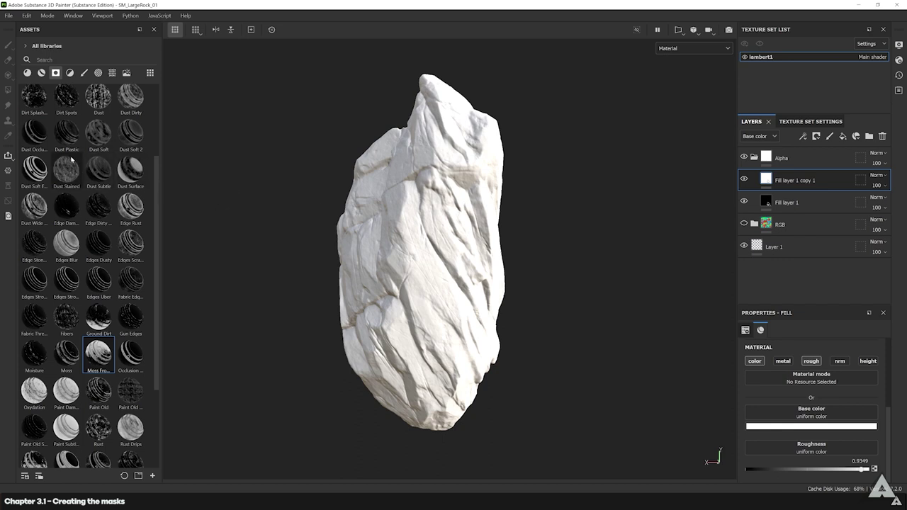
Add a black mask to the white fill layer in the Alpha folder.
scroll(67, 170, up, 3)
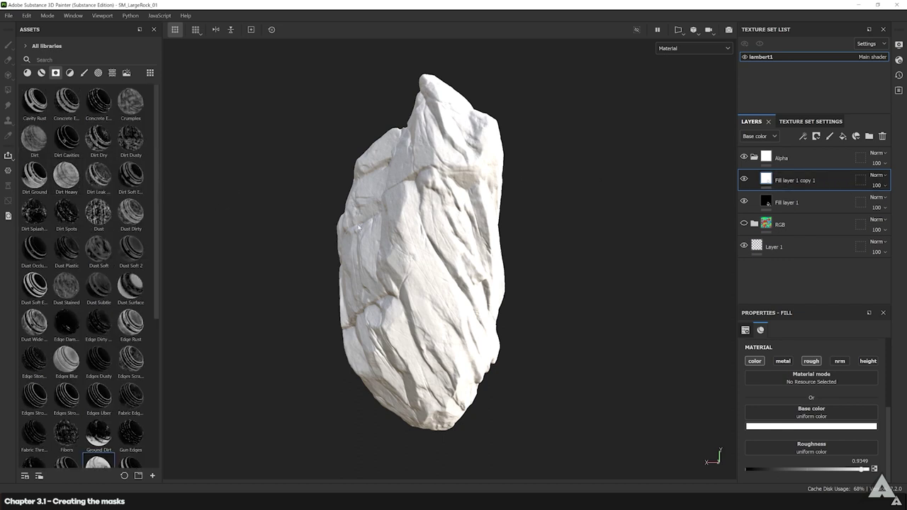
right_click(801, 180)
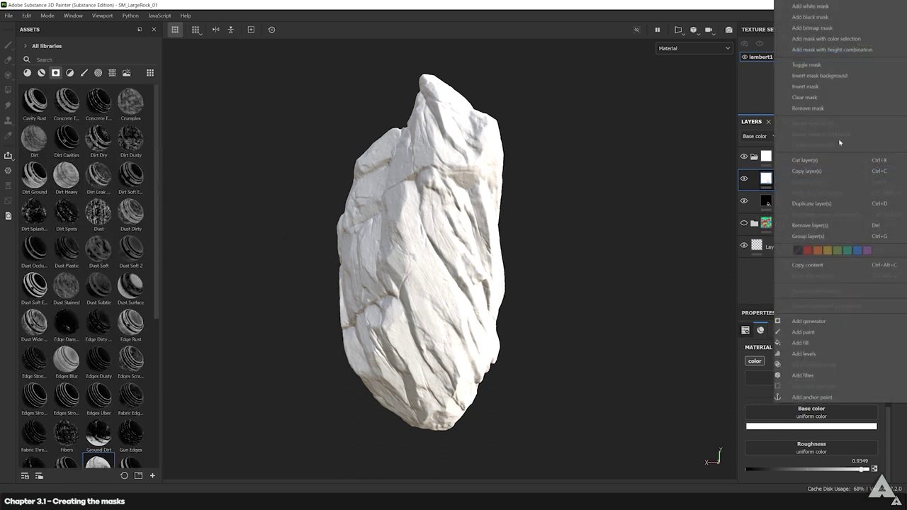
click(810, 16)
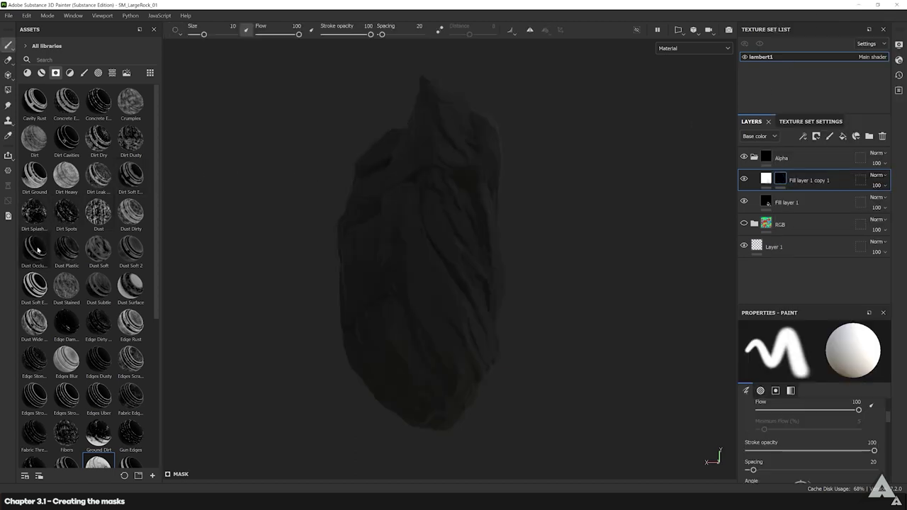
Apply the Dust Occlusion smart mask to the white fill layer and set its generator's Dirt Level to 0.45 and Dirt Contrast to 0.62.
drag(33, 257, 784, 185)
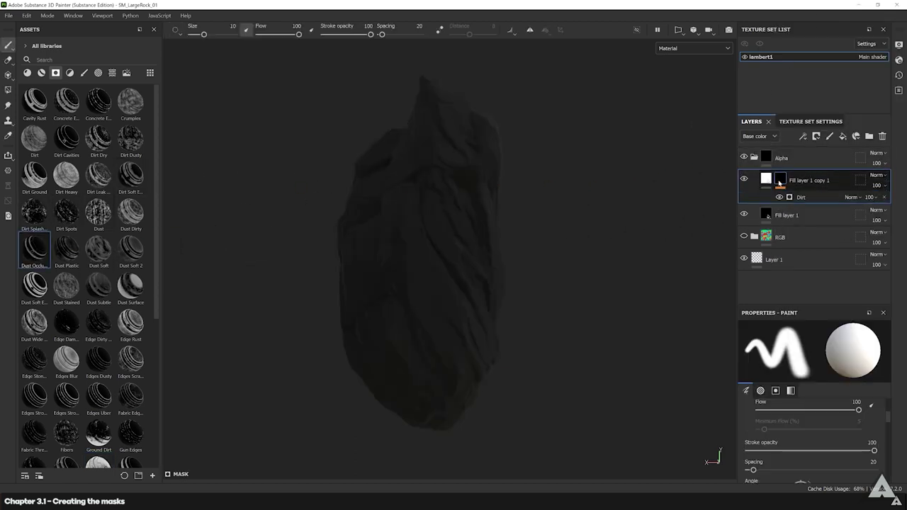
click(822, 199)
scroll(822, 383, down, 1)
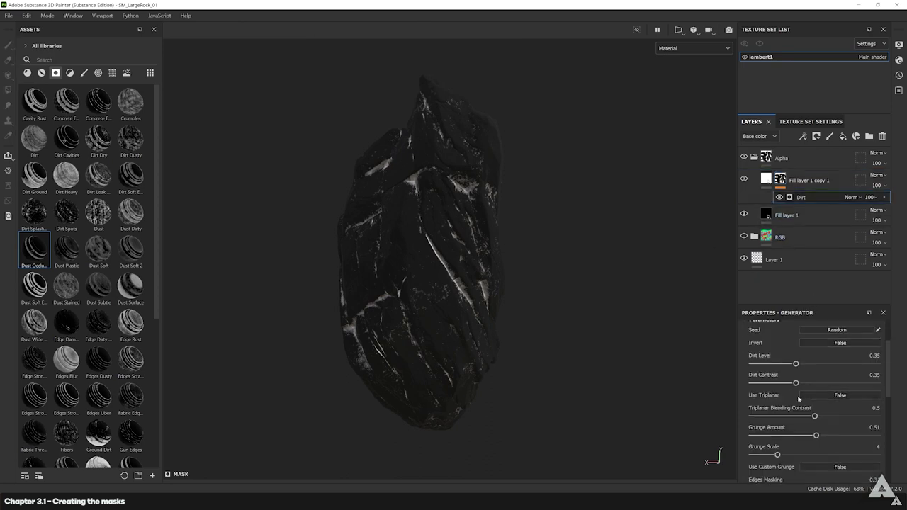
drag(796, 384, 814, 364)
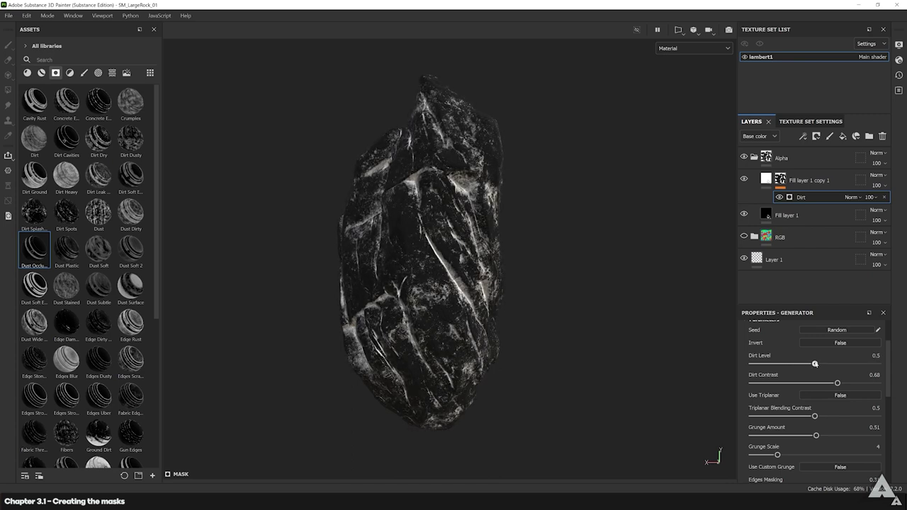
drag(838, 383, 808, 364)
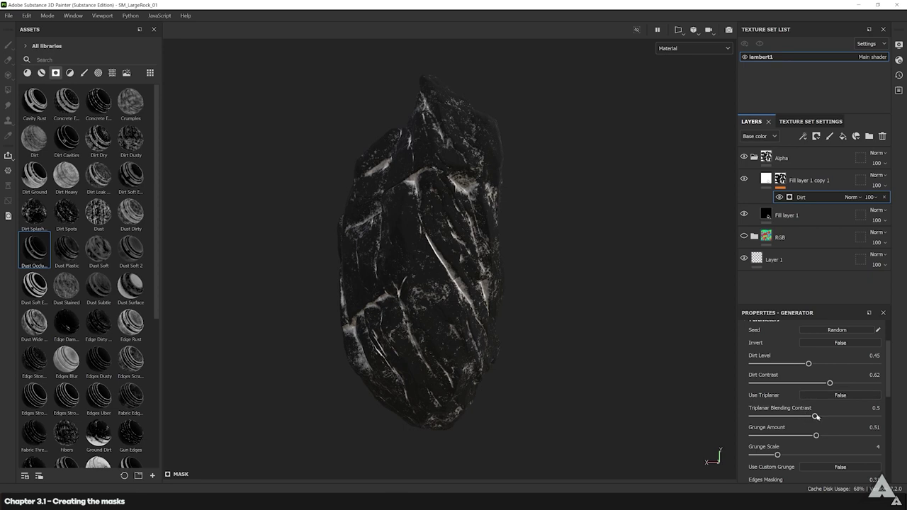
Set the Dirt generator's Triplanar Blending Contrast to 0.25, Dirt Level to 0.52, Dirt Contrast to 0.61, Grunge Amount to 0.4 and Grunge Scale to 2.
mouse_move(816, 417)
mouse_down()
mouse_move(854, 417)
mouse_move(774, 416)
mouse_move(820, 435)
mouse_move(799, 435)
mouse_move(809, 435)
mouse_up()
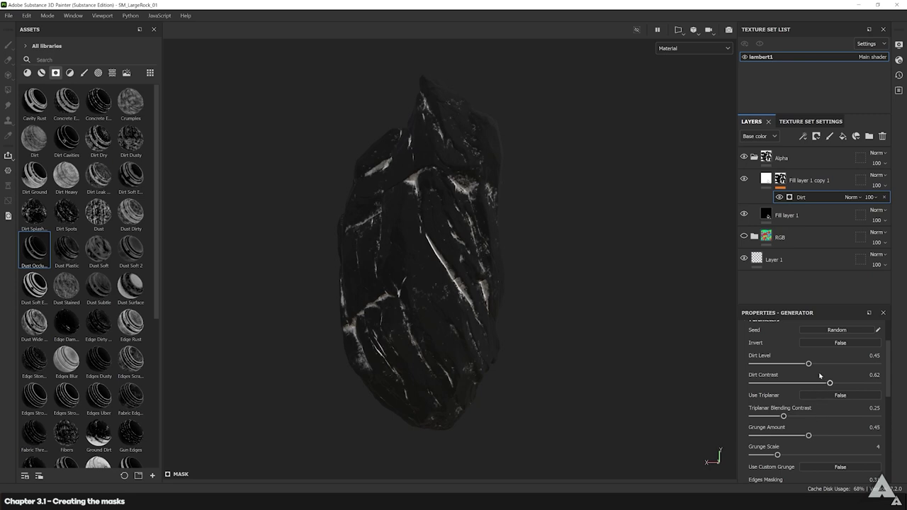
drag(810, 364, 829, 384)
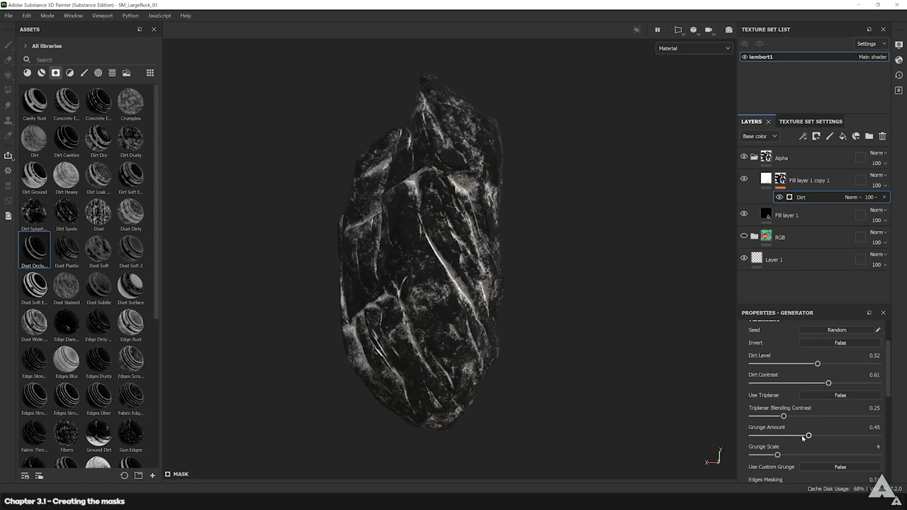
drag(803, 436, 761, 455)
Try different Edges Masking strengths on the Dirt generator and set Edges Masking to 0.
scroll(769, 426, down, 4)
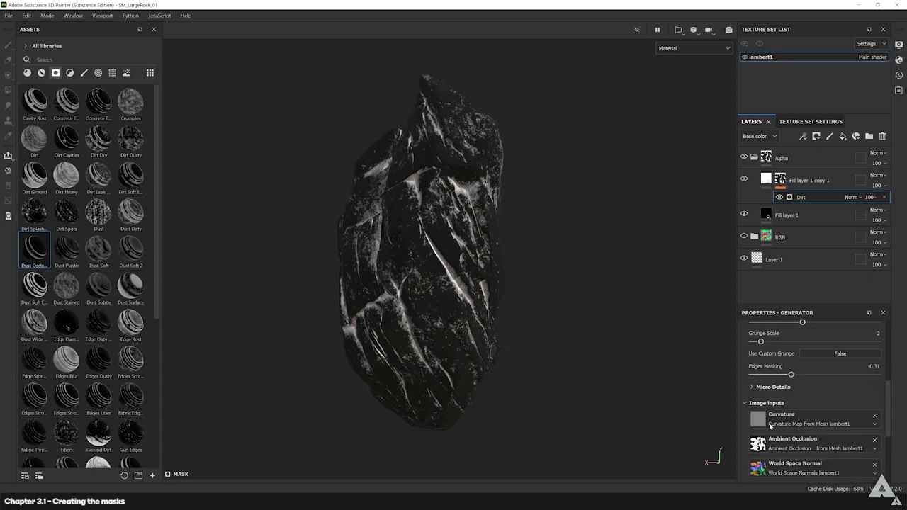
click(761, 388)
click(762, 388)
click(874, 367)
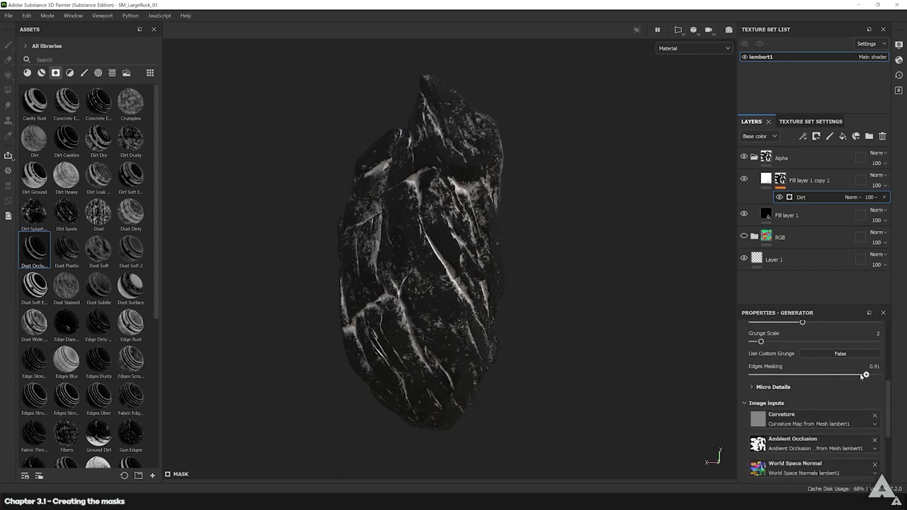
text(0)
key(Return)
click(874, 367)
text(0.11)
key(Return)
click(872, 383)
drag(874, 383, 752, 376)
scroll(780, 397, up, 2)
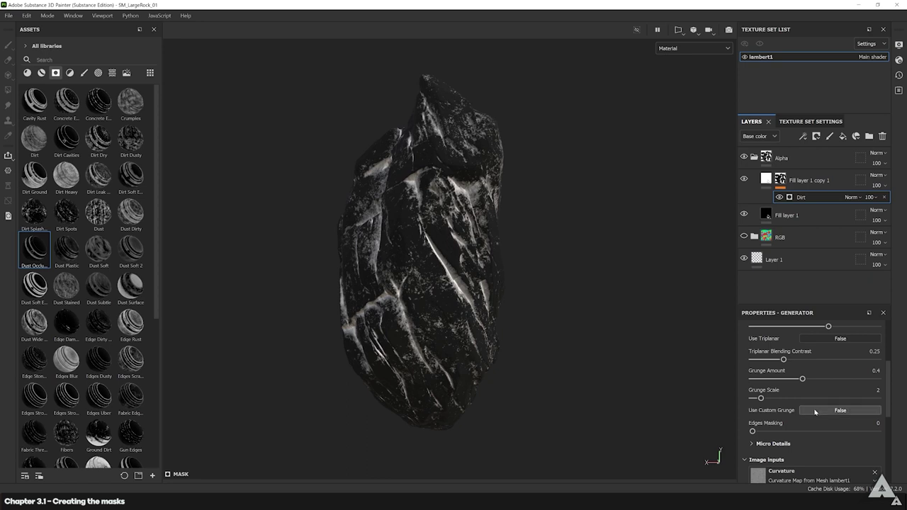
scroll(791, 411, up, 4)
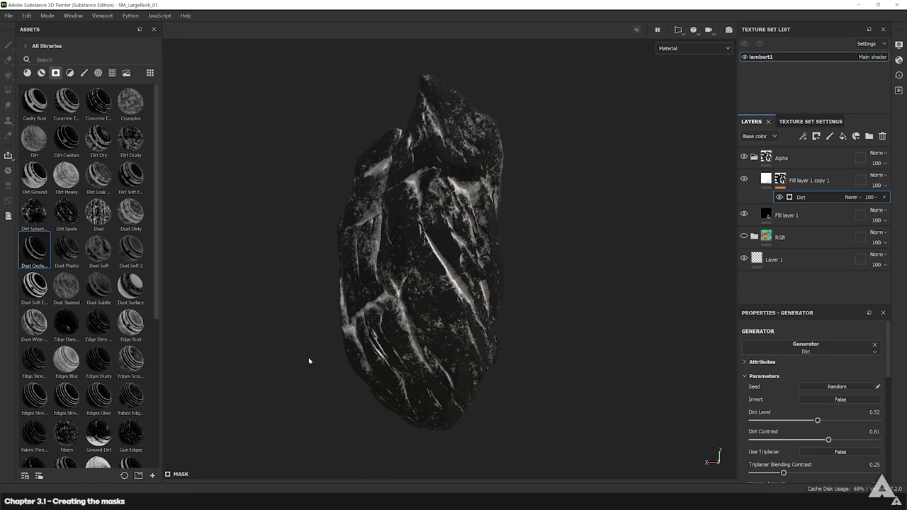
Start a texture export and set the output directory to the Large_Modular_rock project's Files/Textures folder.
key(ctrl+shift)
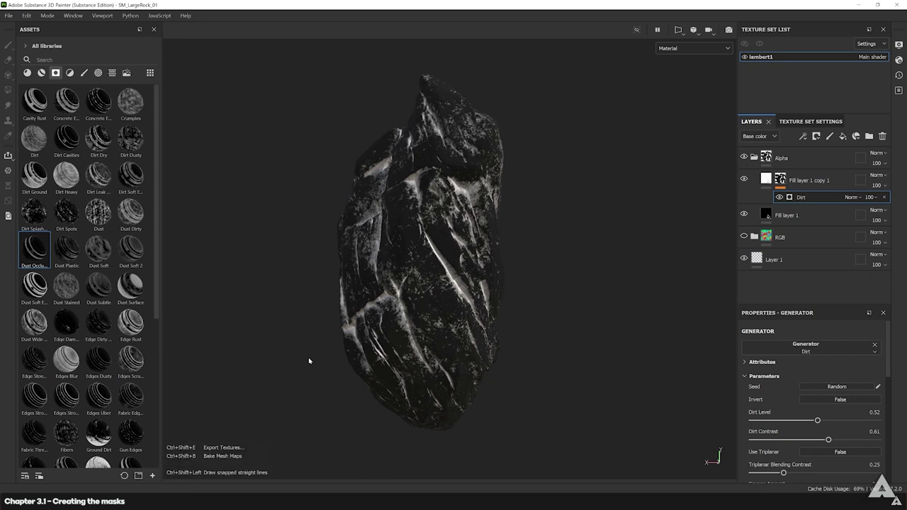
key(ctrl+shift+e)
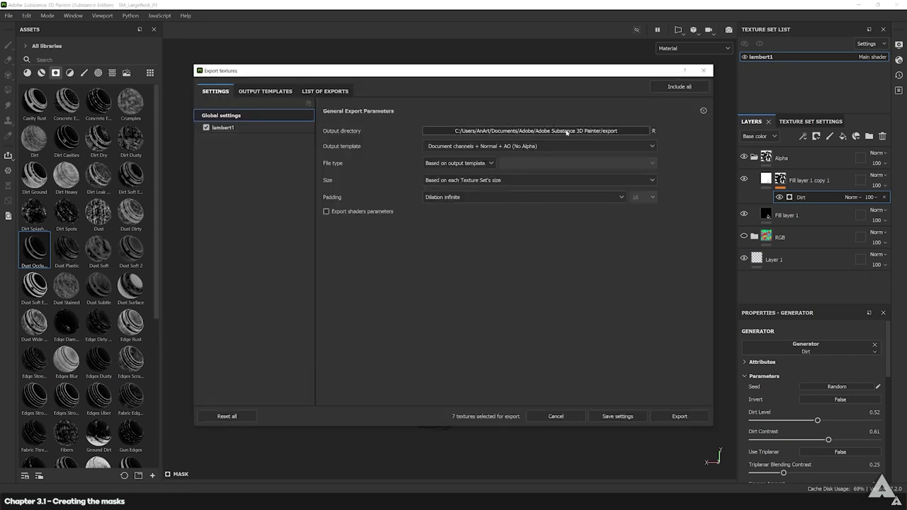
click(452, 130)
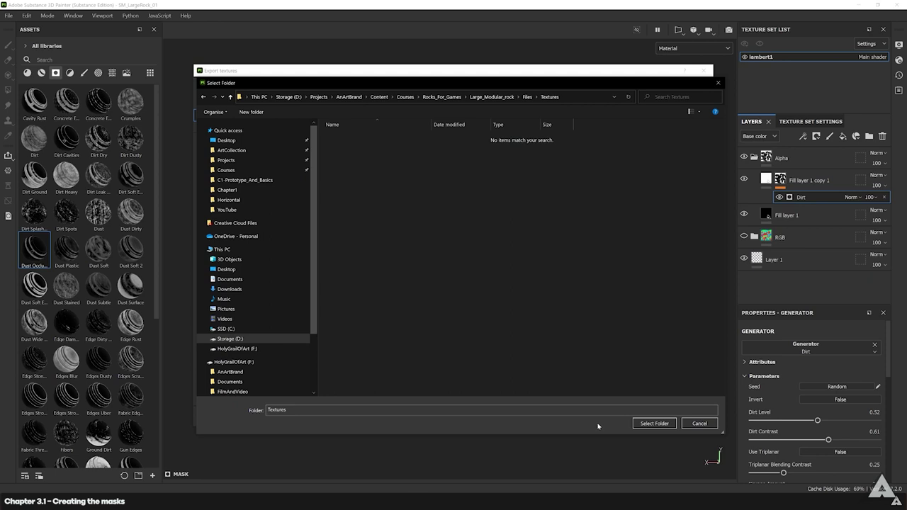
click(654, 425)
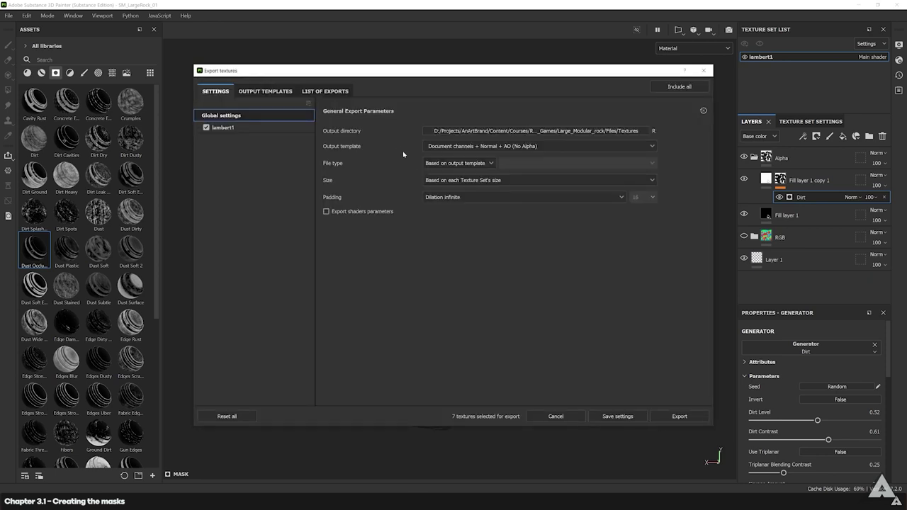
Choose Rock_RGB_Mask as the output template for the export.
click(469, 146)
scroll(473, 189, down, 8)
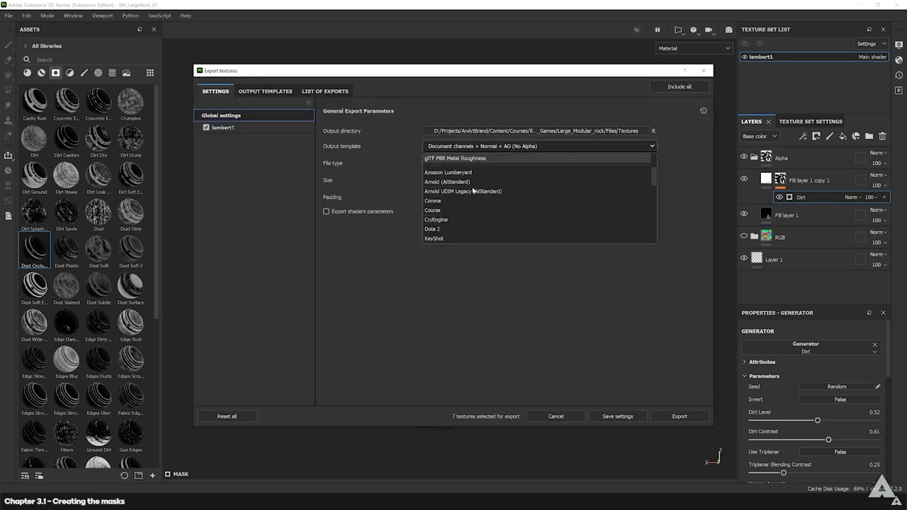
scroll(470, 190, down, 1)
scroll(468, 191, down, 1)
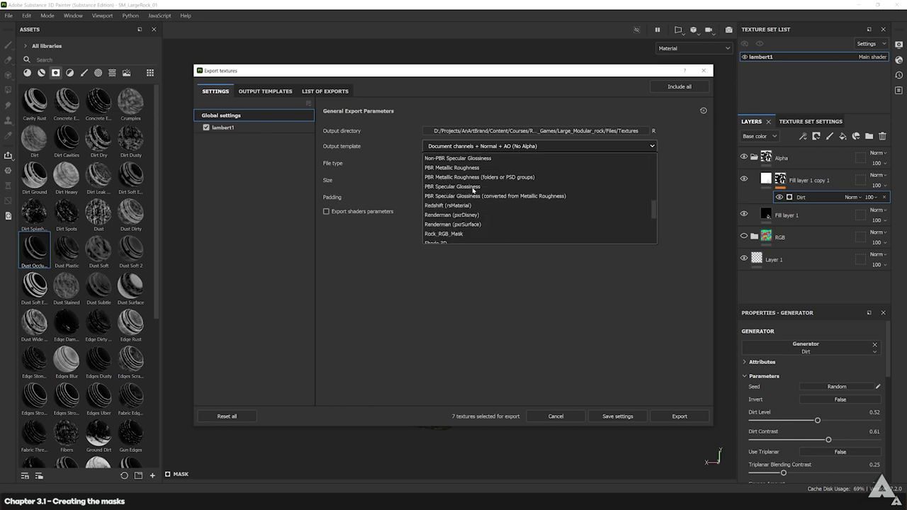
scroll(465, 194, up, 1)
scroll(450, 199, down, 2)
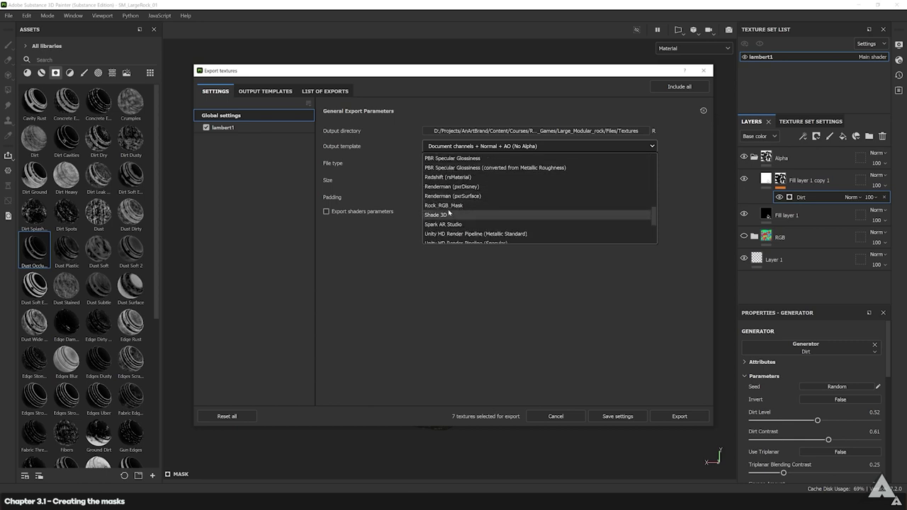
click(456, 206)
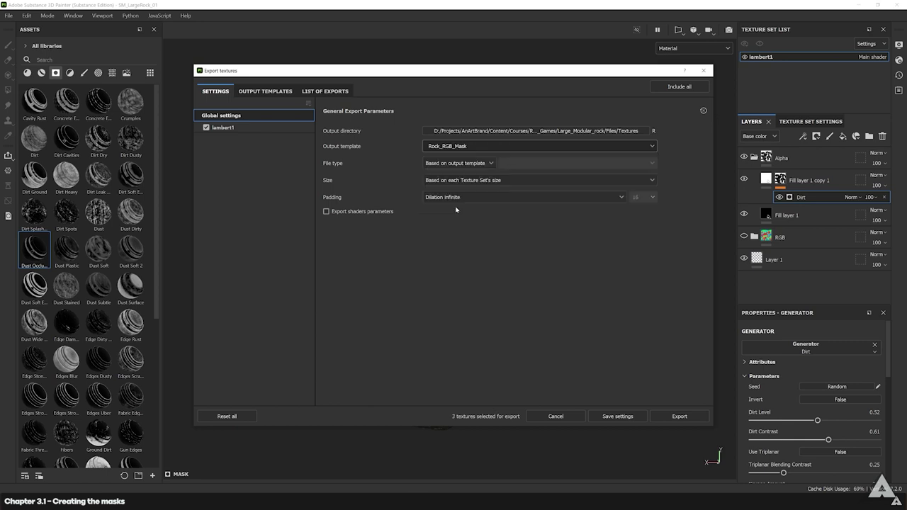
Add a new empty export preset to the output templates and remove it again.
click(265, 91)
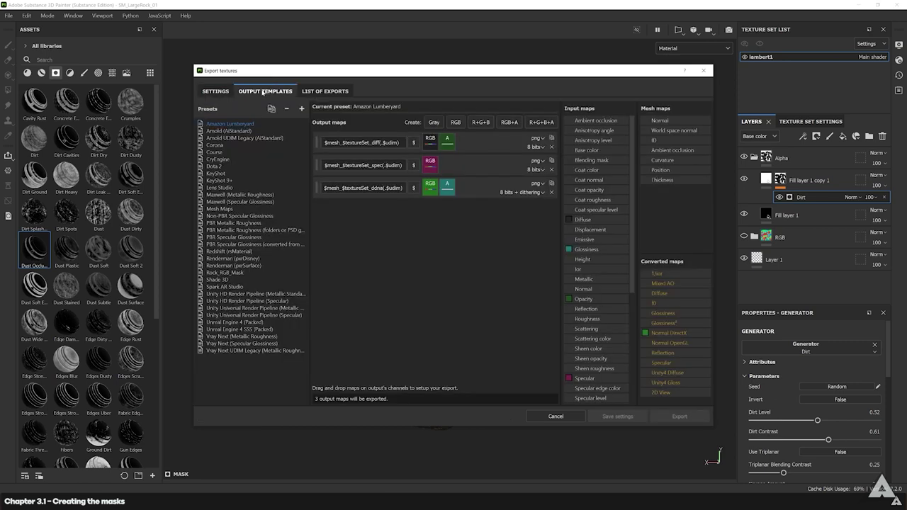
click(301, 108)
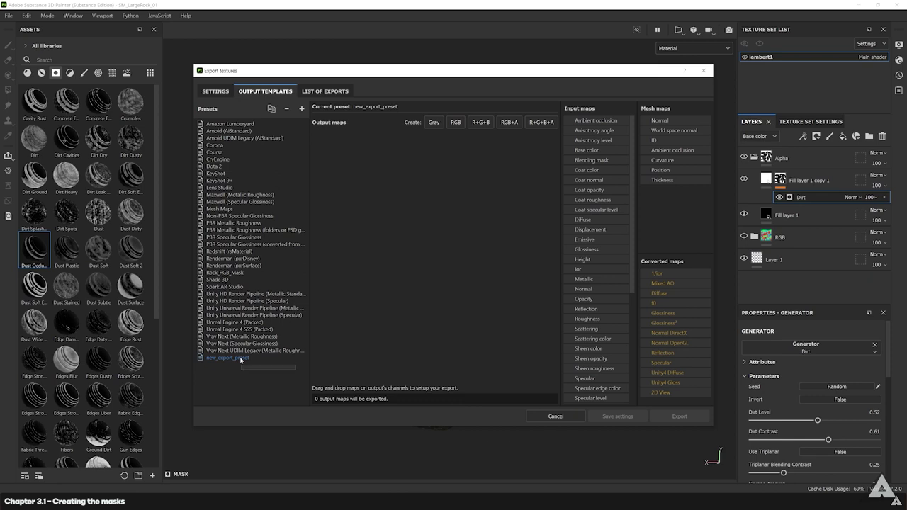
click(288, 109)
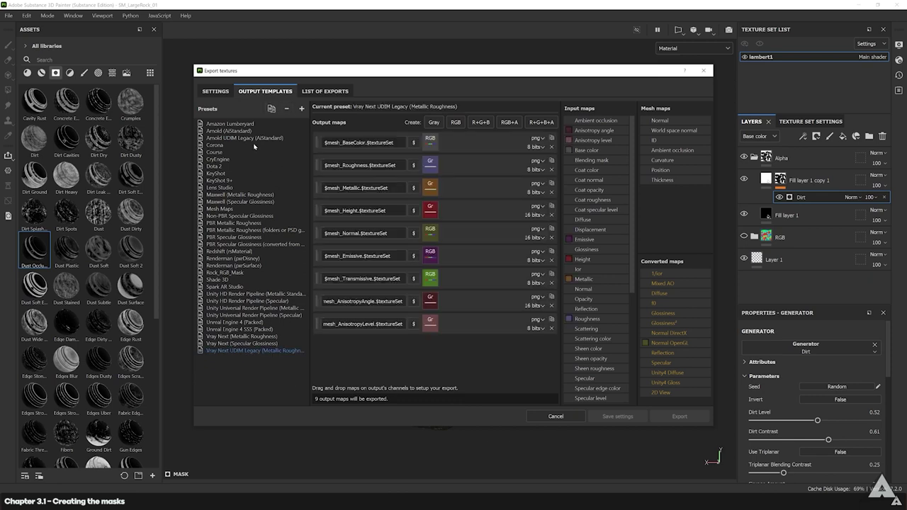
Review the output maps of the Rock_RGB_Mask preset and set the export file type to psd.
click(235, 274)
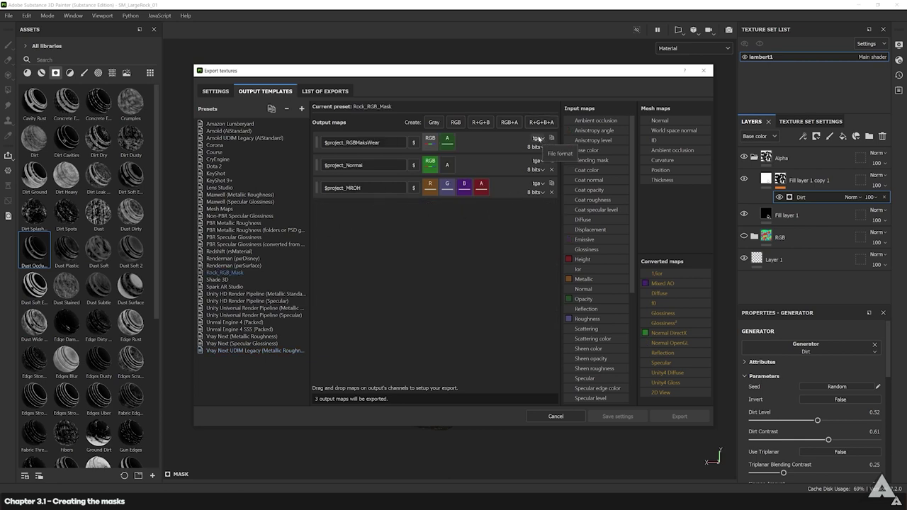
click(221, 92)
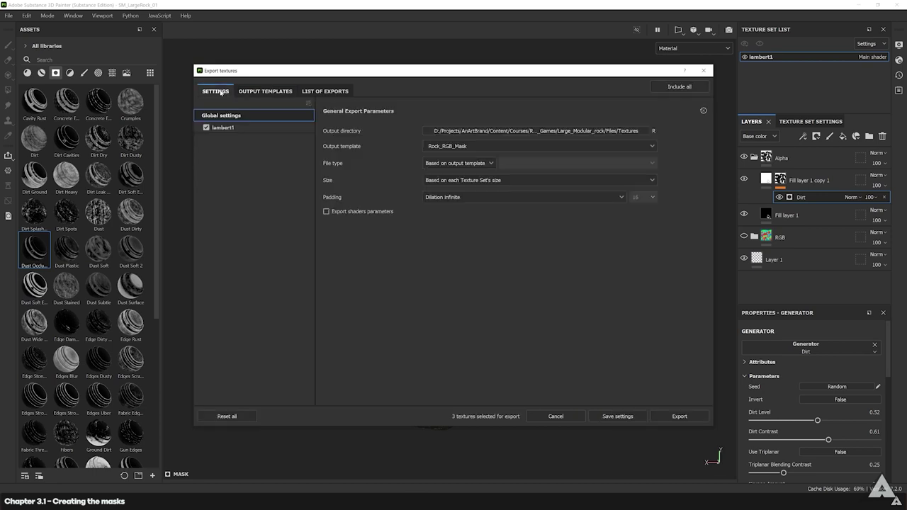
click(453, 163)
click(435, 254)
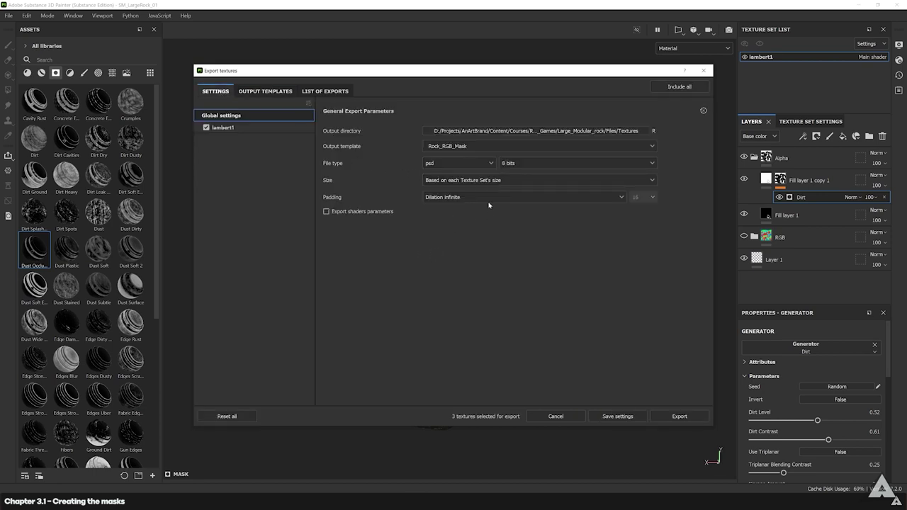
Add an RGB+A output map to the Rock_RGB_Mask preset, try the Base color and Opacity channel assignments, and delete the map.
click(265, 92)
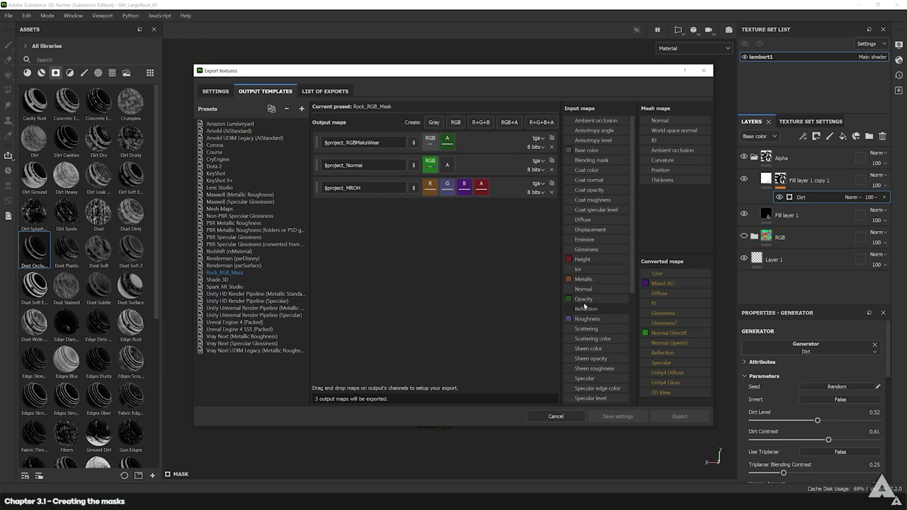
click(509, 124)
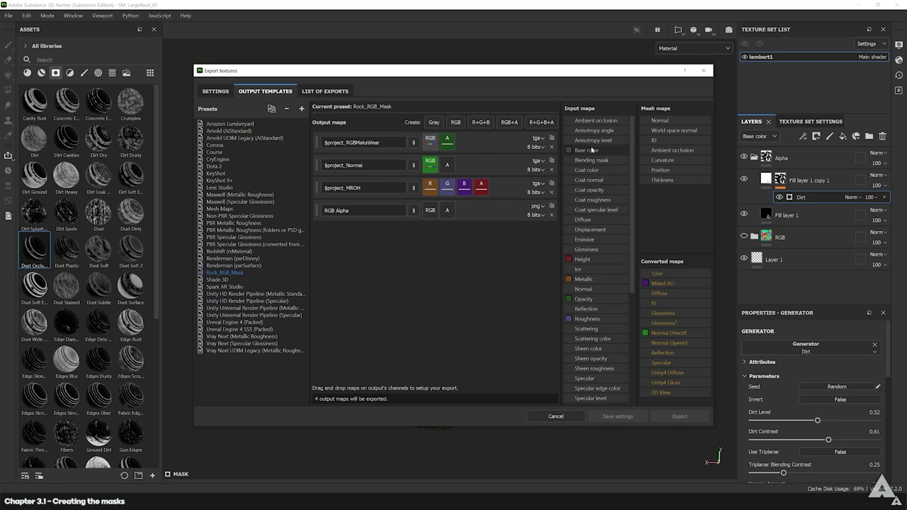
drag(586, 150, 428, 214)
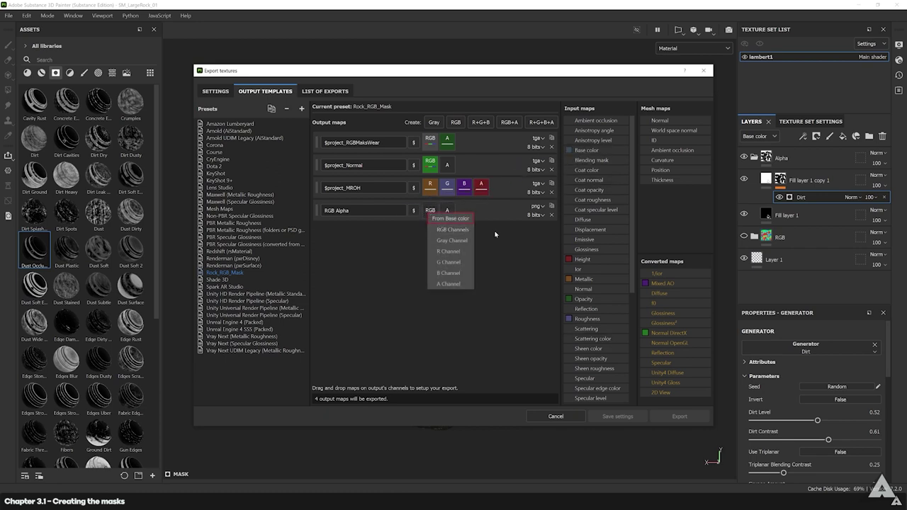
click(518, 260)
drag(584, 298, 447, 211)
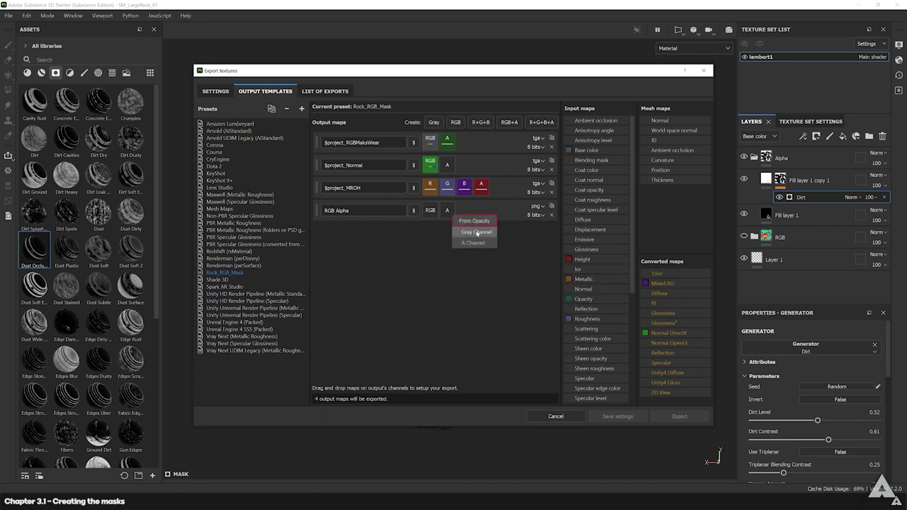
click(525, 245)
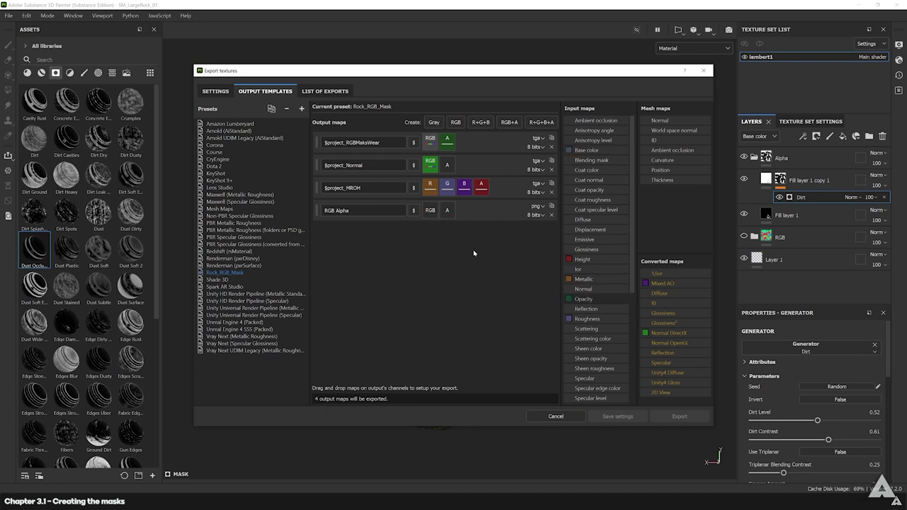
click(552, 215)
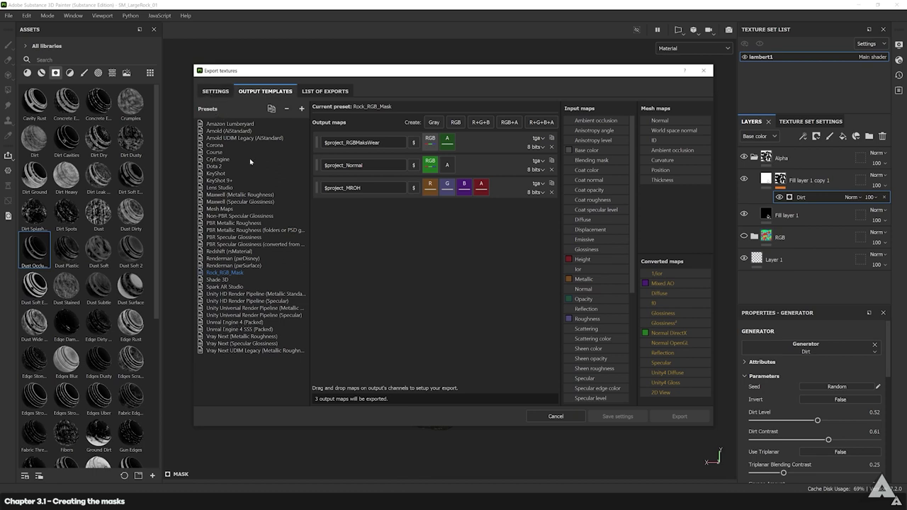
Try an export size of 4096, return it to Based on each Texture Set's size, and export the rock's textures.
click(215, 92)
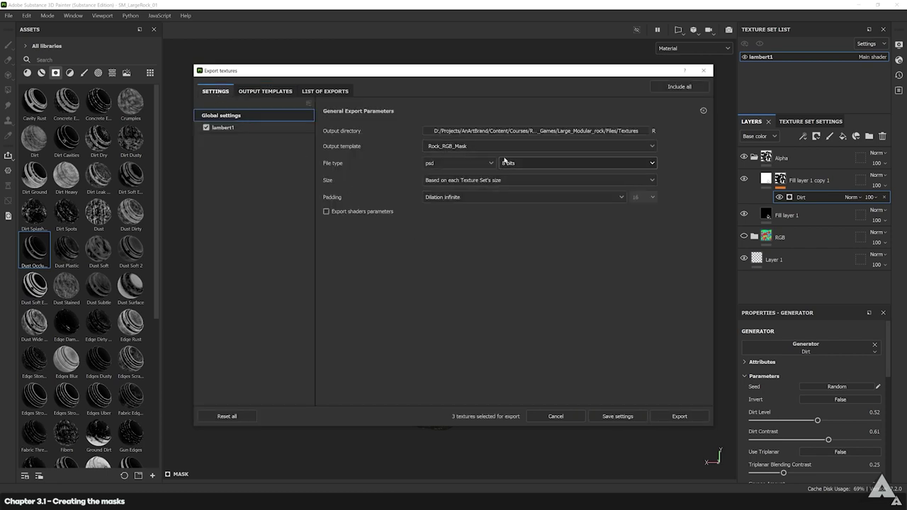
click(448, 180)
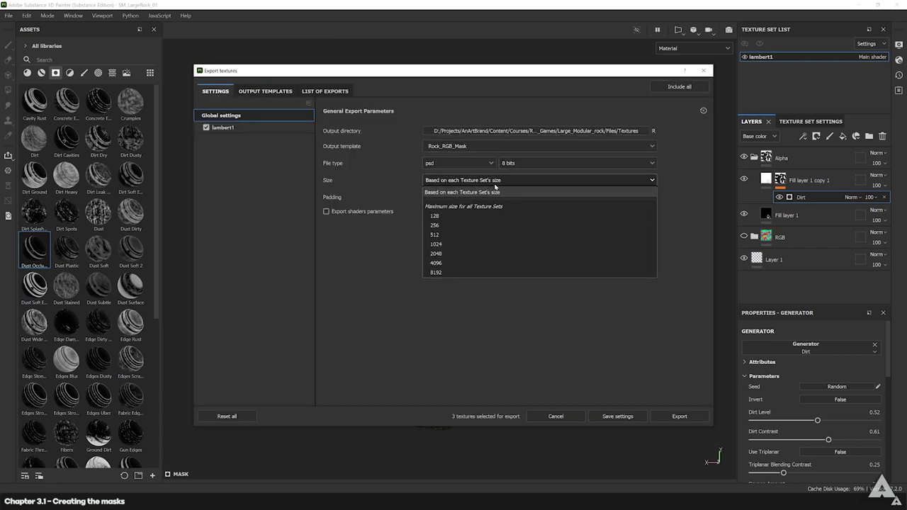
click(451, 263)
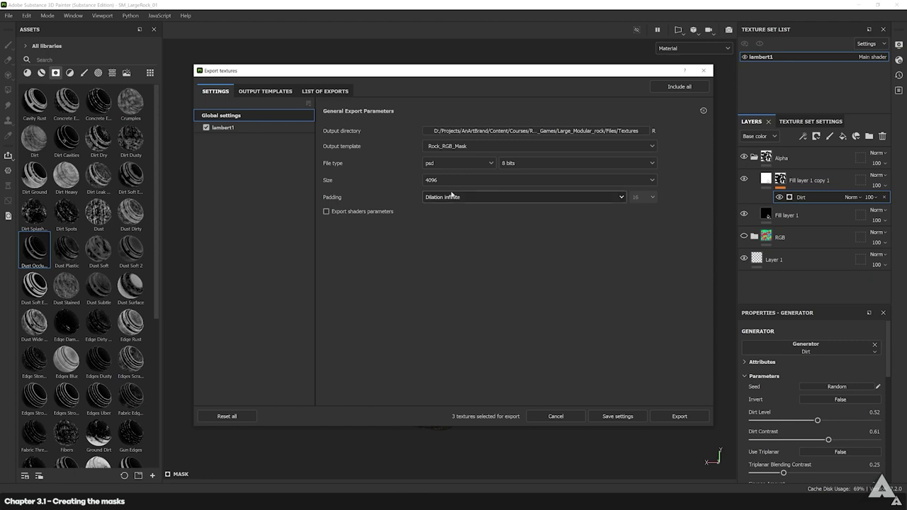
click(473, 180)
click(448, 192)
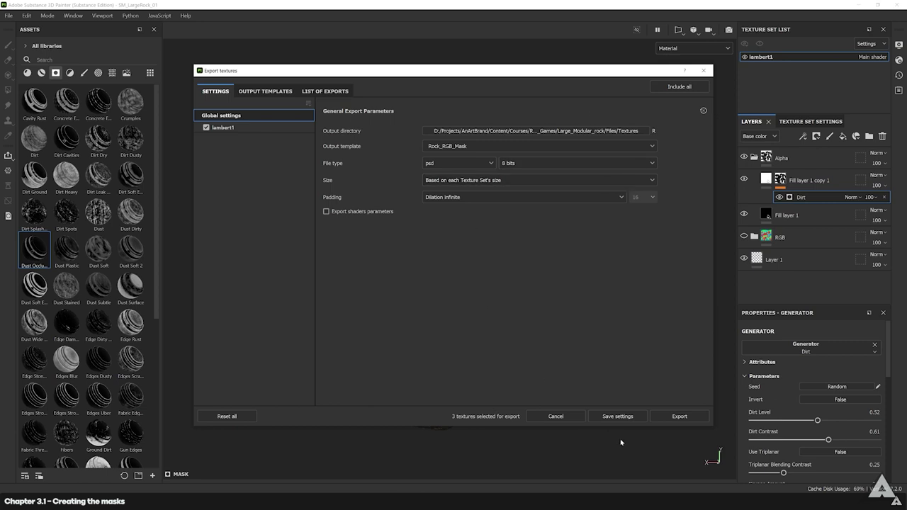
click(679, 416)
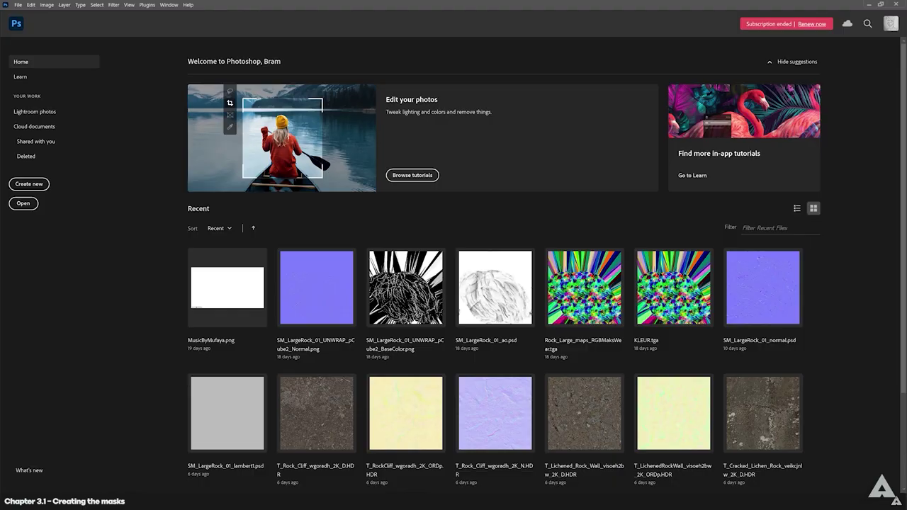
Switch to Photoshop and open the exported SM_LargeRock_01_lambert1.psd from the Textures folder.
key(ctrl+o)
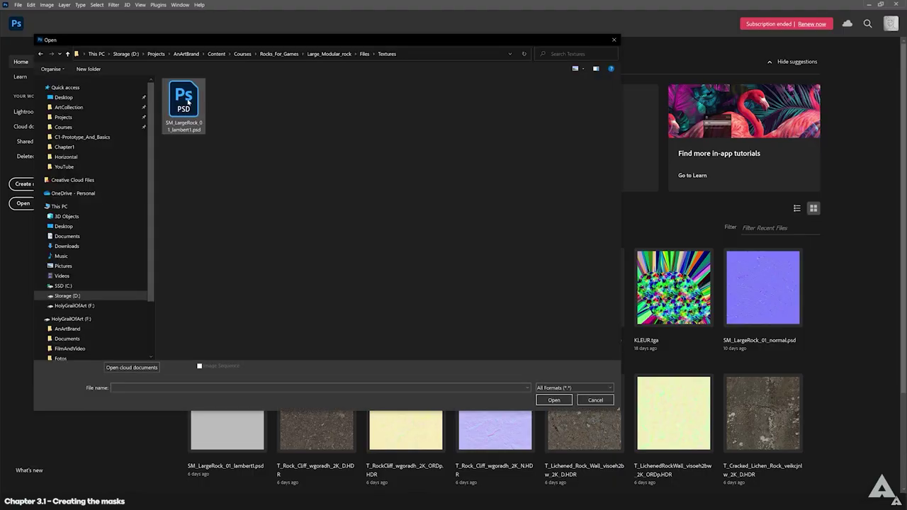
double_click(185, 103)
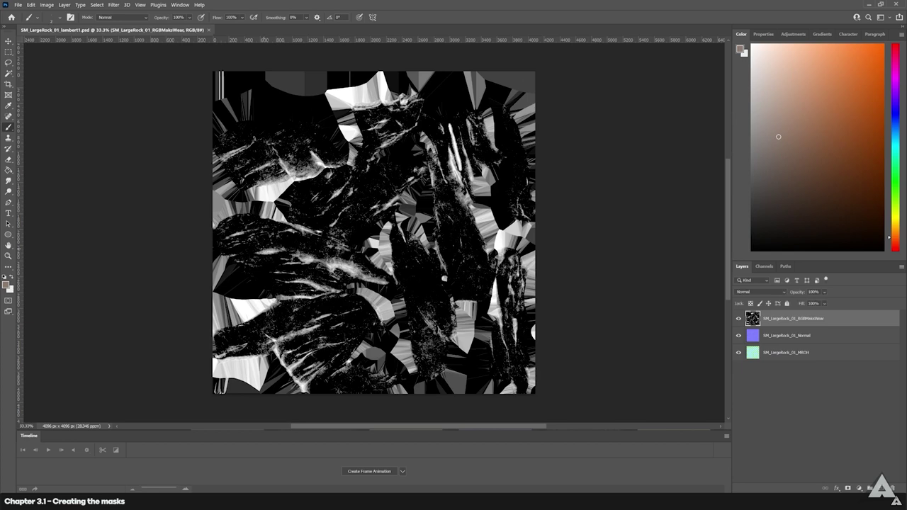
key(m)
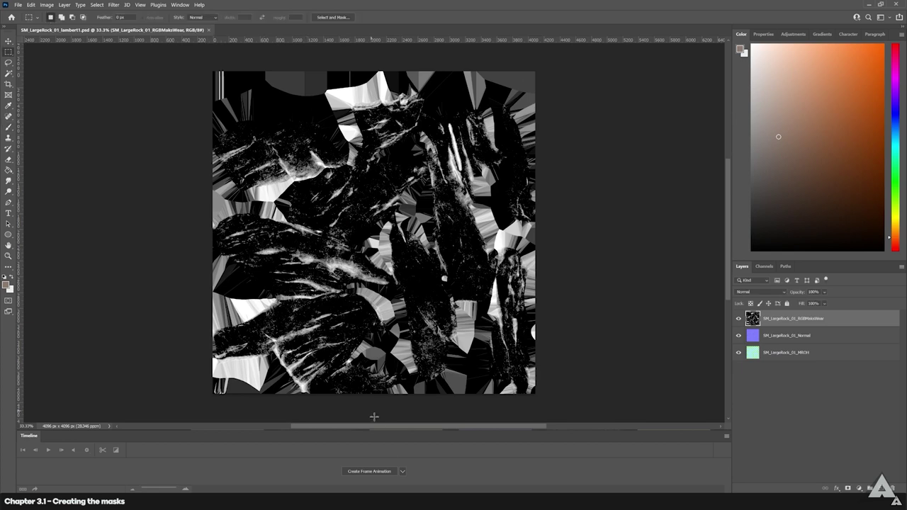
key(alt+Tab)
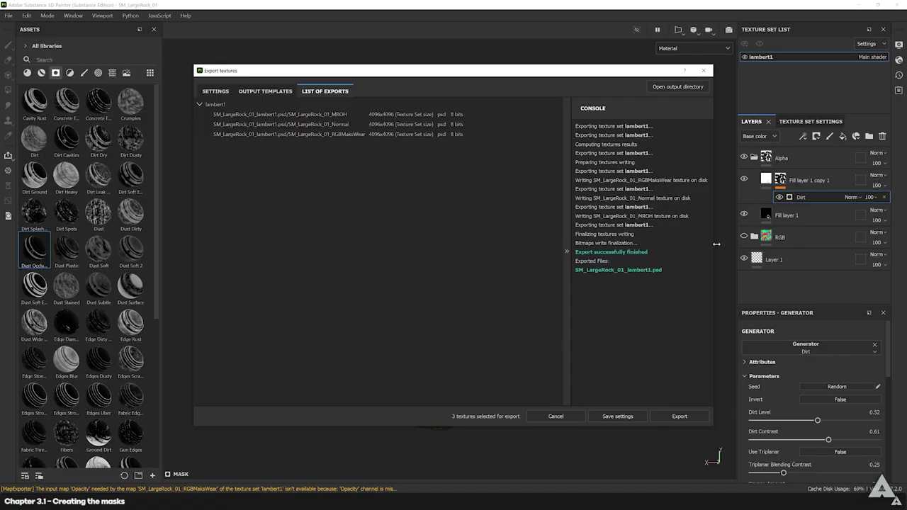
key(alt+Tab)
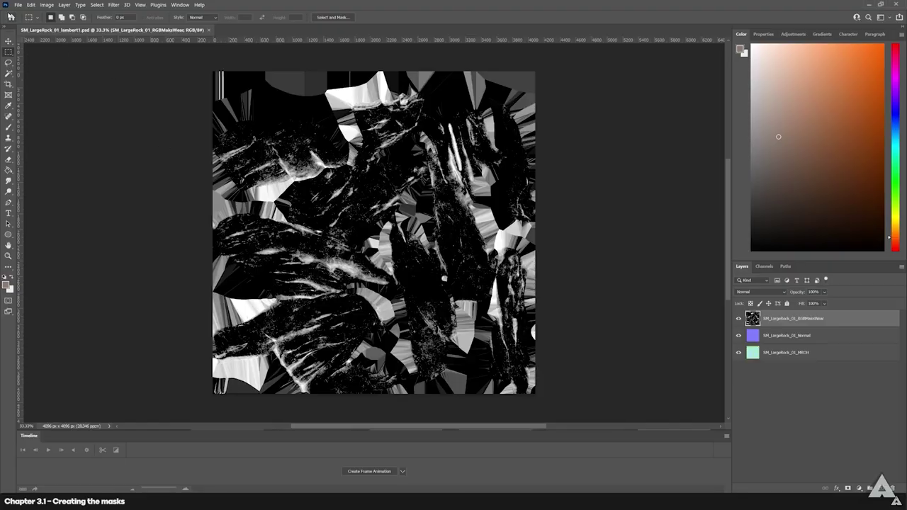
Create a new 4096 x 4096 pixel document in 8 bit RGB Color with a white background.
click(17, 5)
click(24, 12)
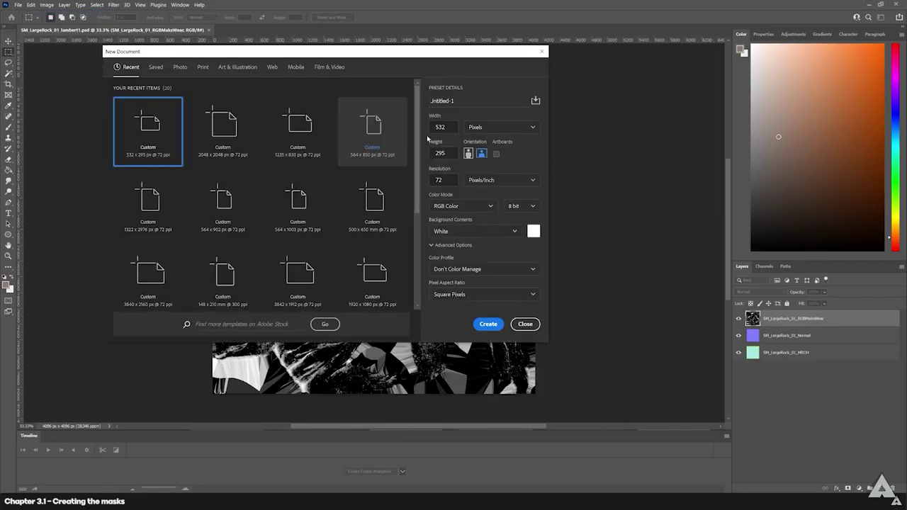
double_click(433, 126)
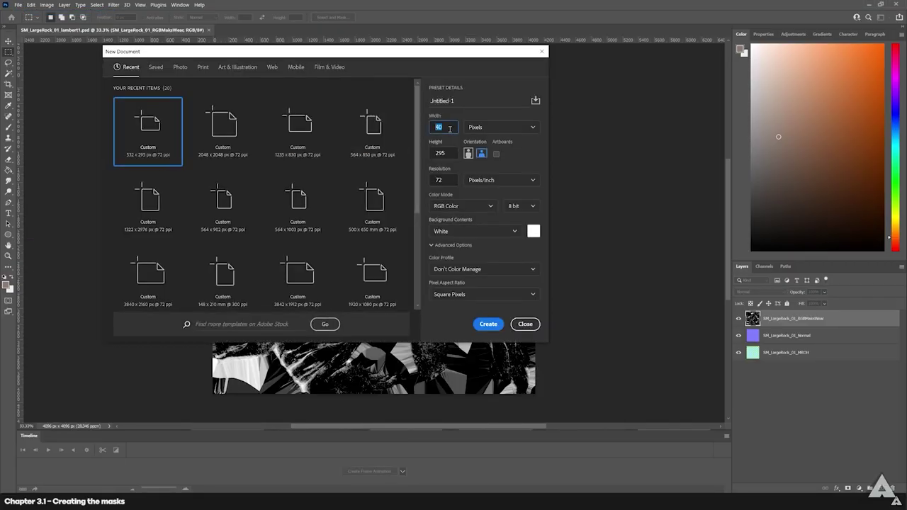
text(4096)
double_click(451, 153)
text(4096)
click(522, 206)
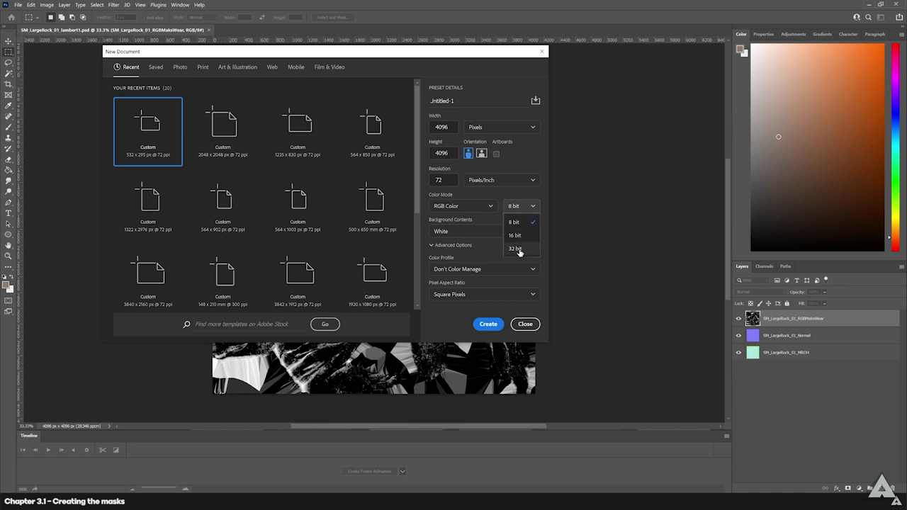
click(522, 206)
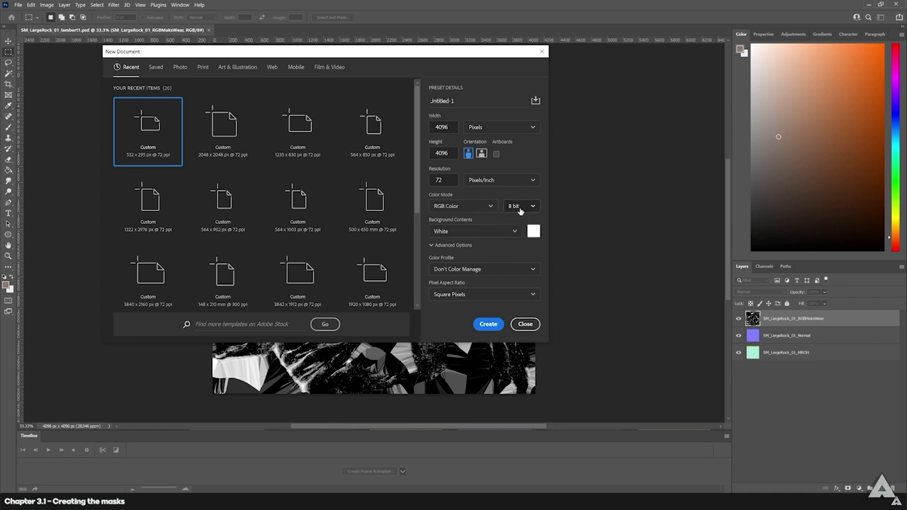
click(522, 206)
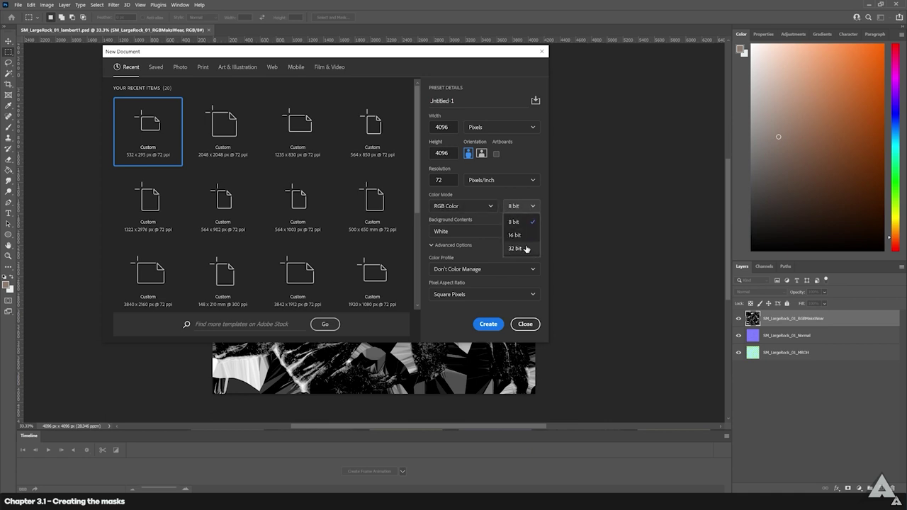
click(514, 221)
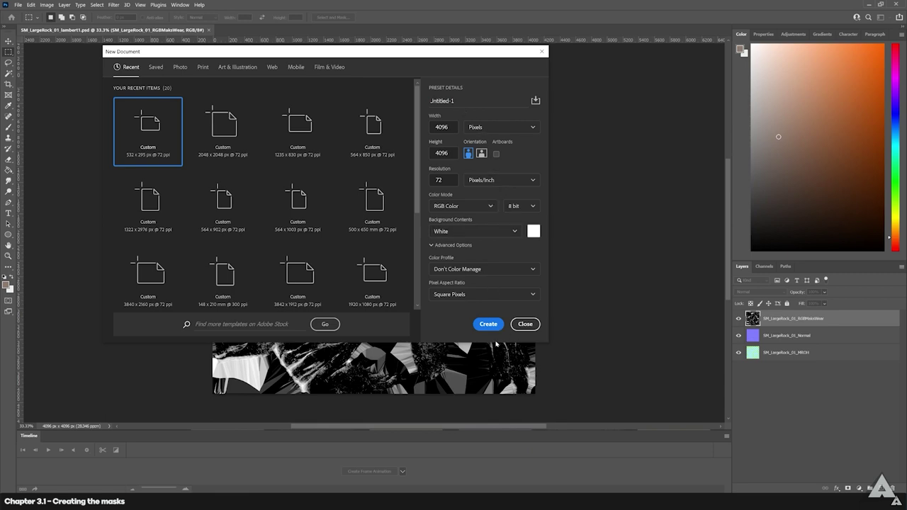
click(488, 324)
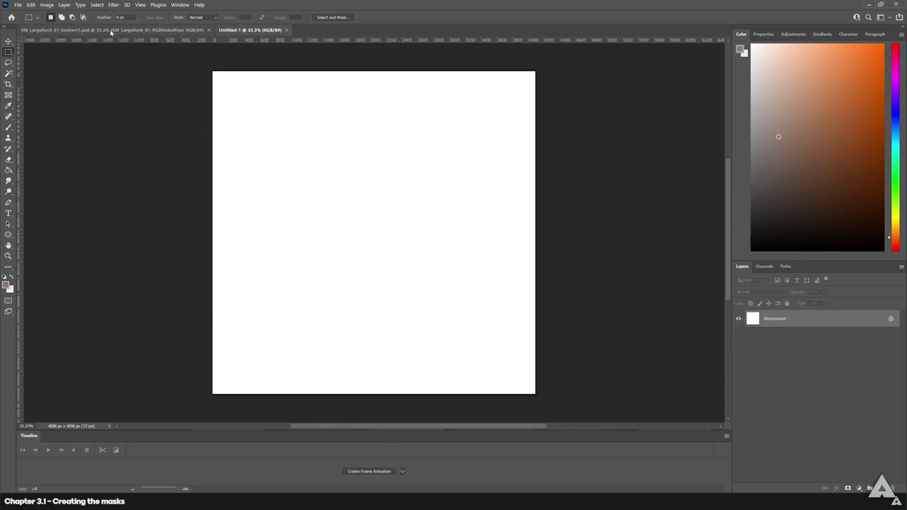
Copy the black-and-white mask from SM_LargeRock_01_lambert1.psd into a new alpha channel of the blank document, unlocking its background layer.
click(111, 30)
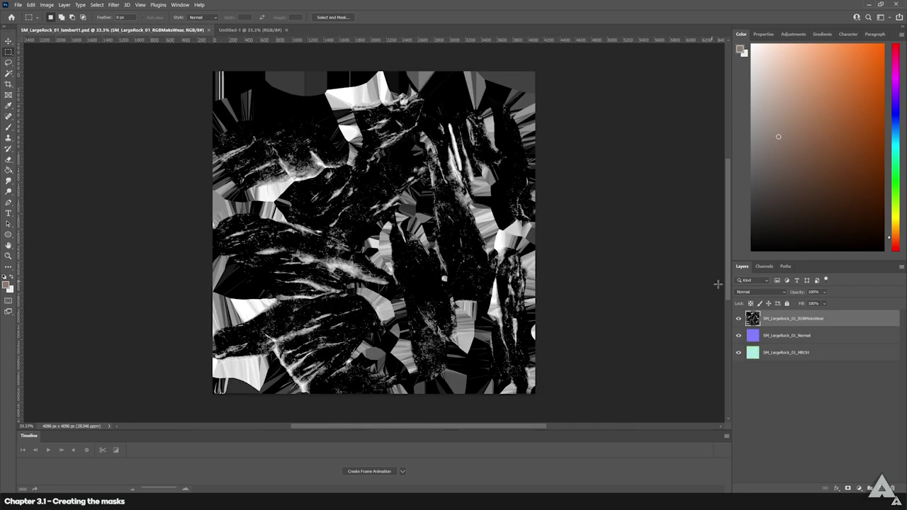
key(ctrl+a)
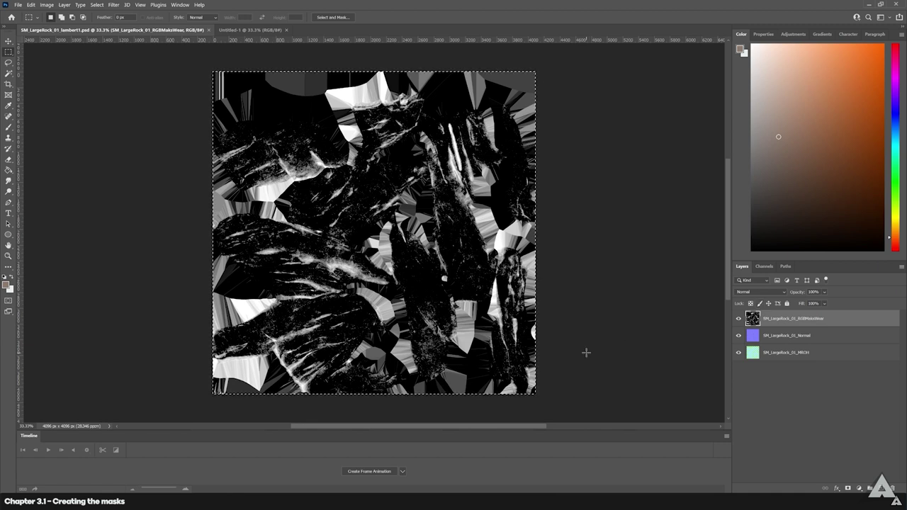
click(250, 30)
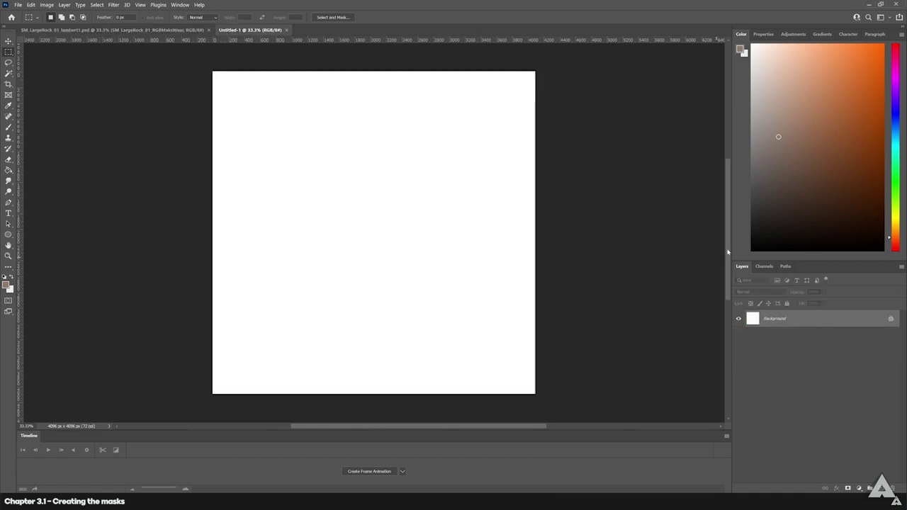
click(891, 318)
click(765, 267)
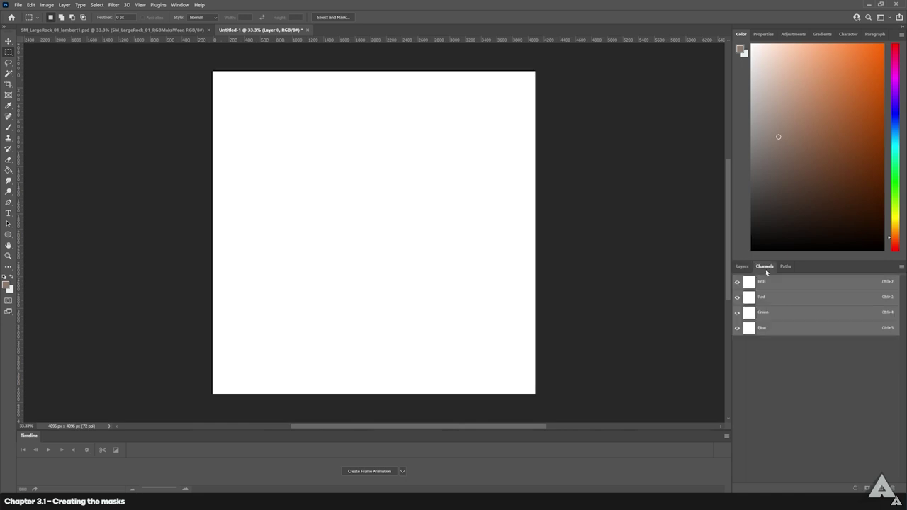
click(879, 488)
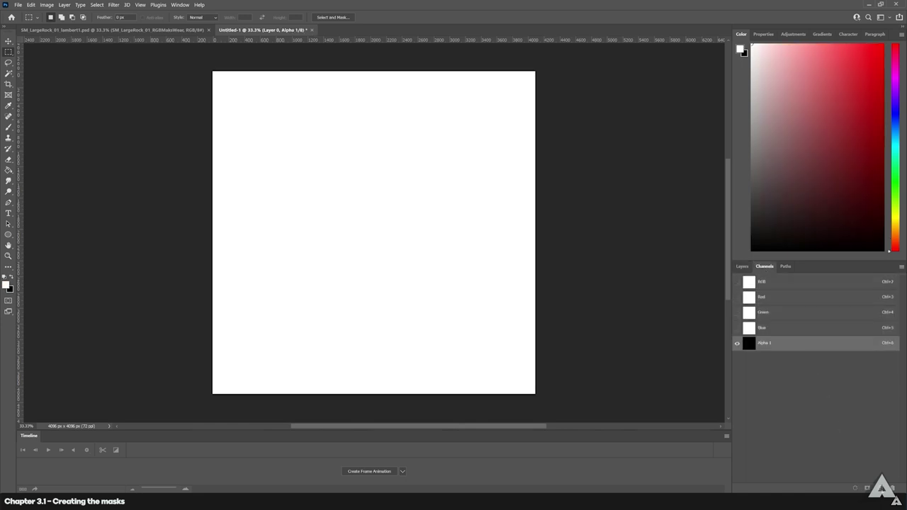
key(ctrl+v)
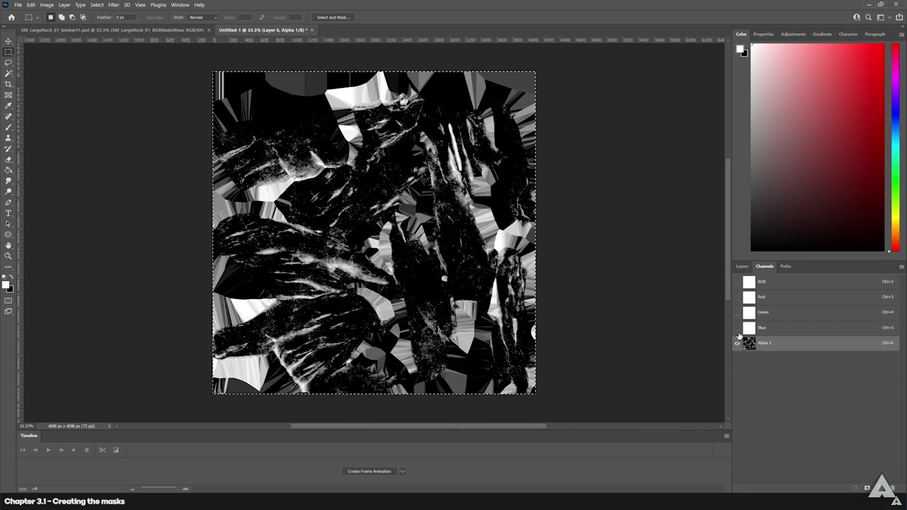
click(761, 282)
click(742, 266)
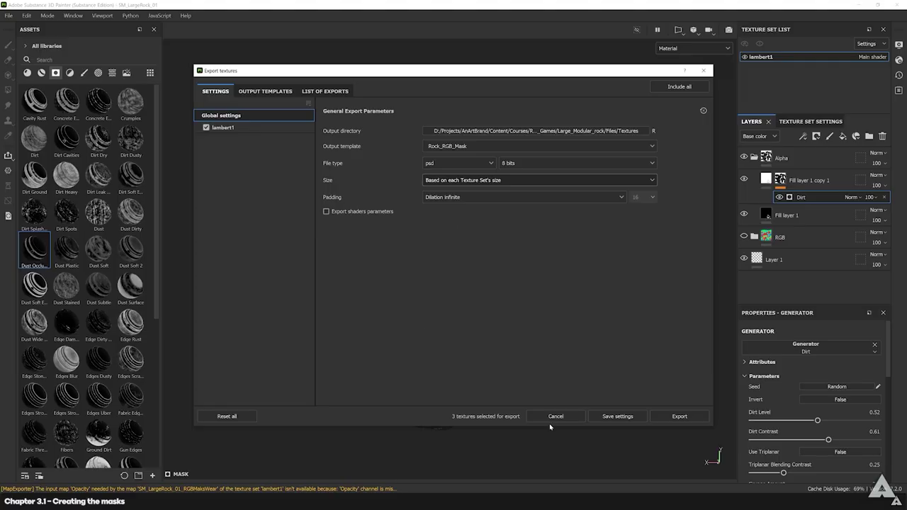
Switch to Substance Painter, show the RGB group instead of the Alpha group, and re-export the textures as psd with the Rock_RGB_Mask template.
click(556, 416)
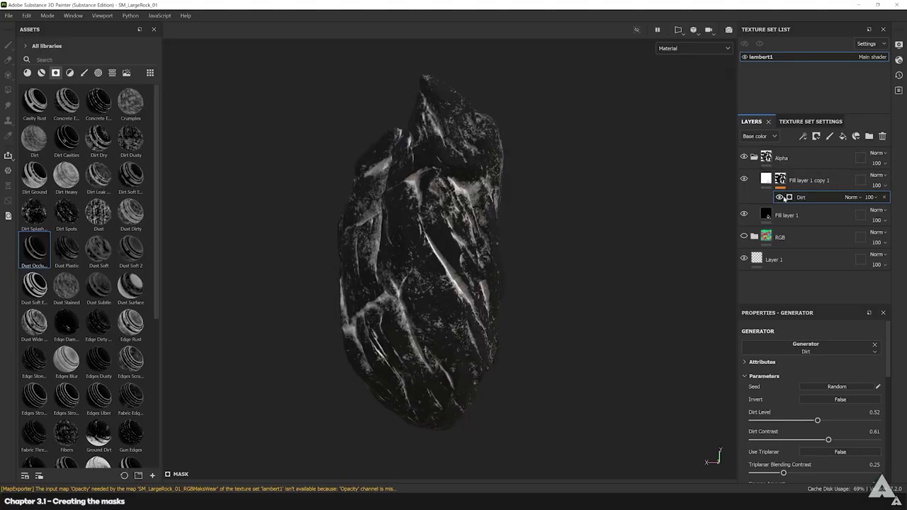
click(744, 157)
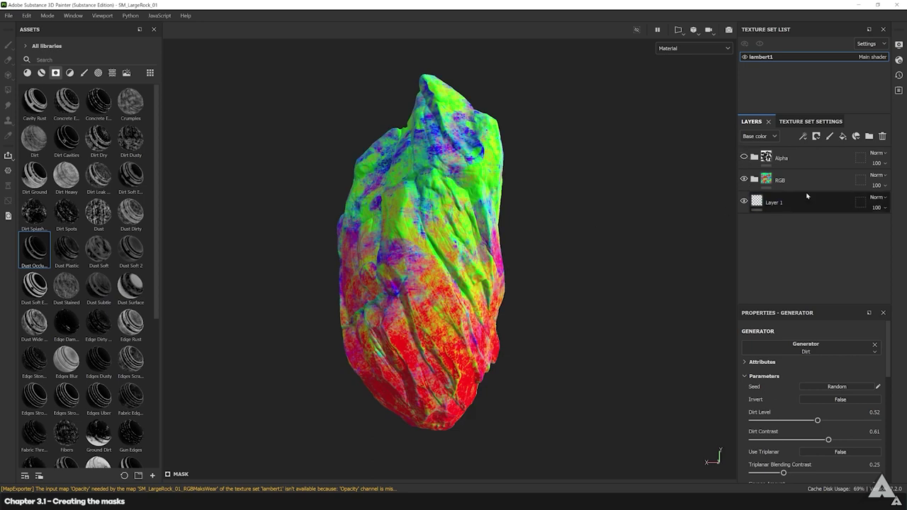
key(ctrl+shift+e)
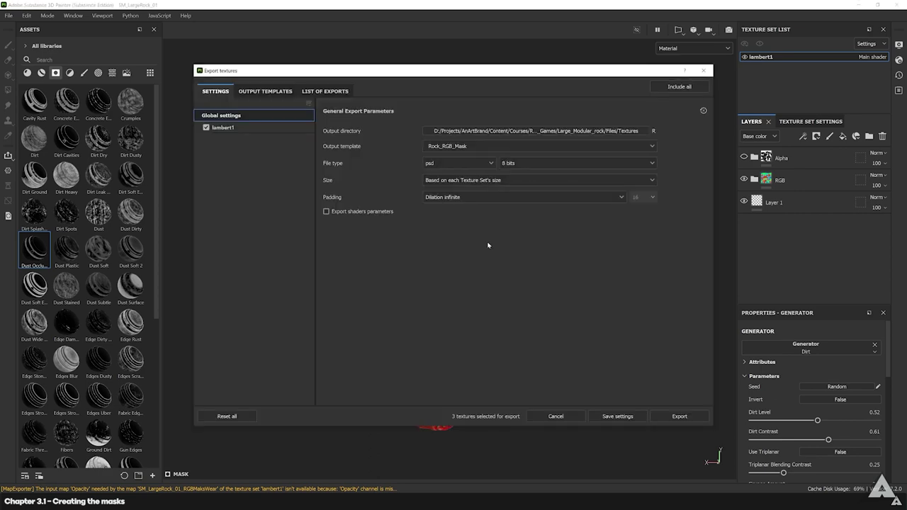
click(676, 417)
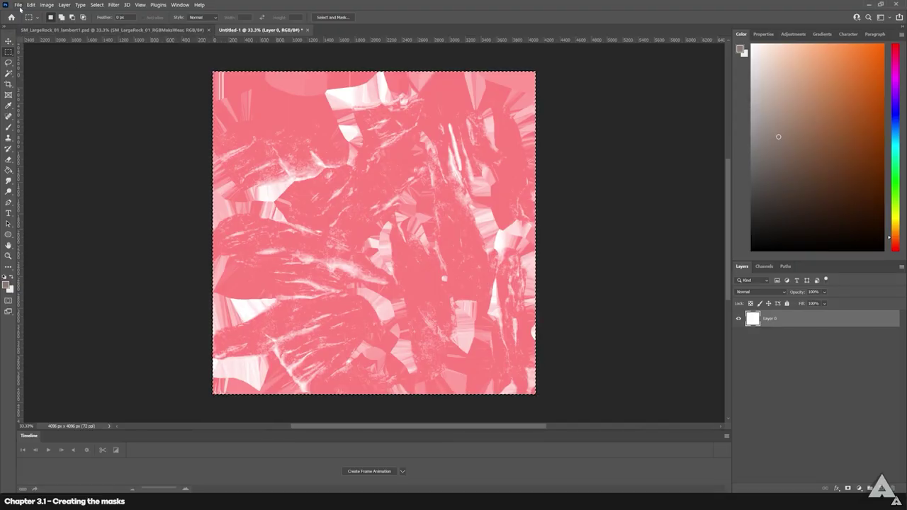
Switch to Photoshop and reload the re-exported SM_LargeRock_01_lambert1.psd from the recent files.
click(18, 5)
mouse_move(85, 52)
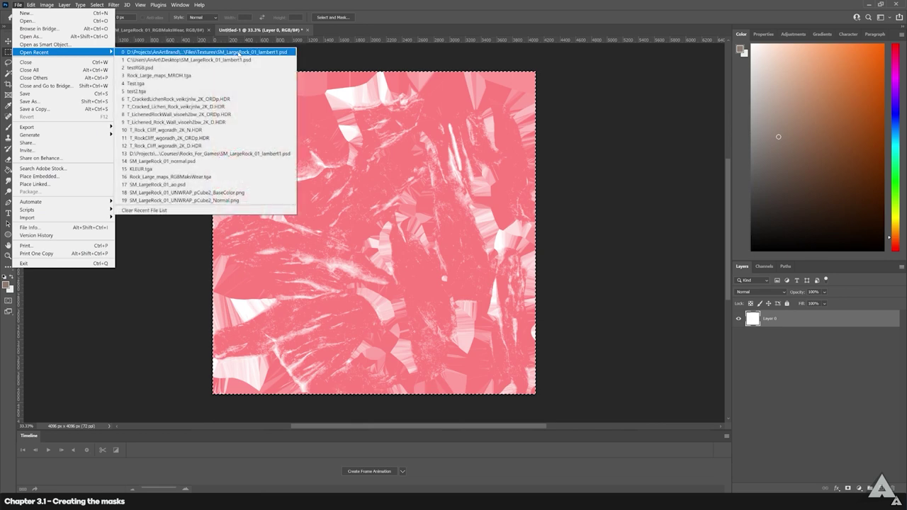
click(239, 53)
click(510, 197)
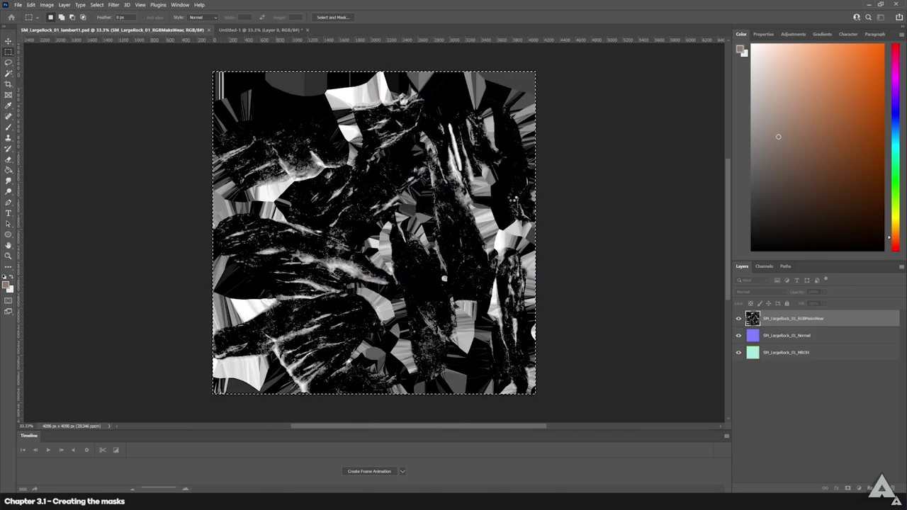
Copy the whole RGB mask into the untitled document as a new layer and delete the white Layer 0.
key(ctrl+a)
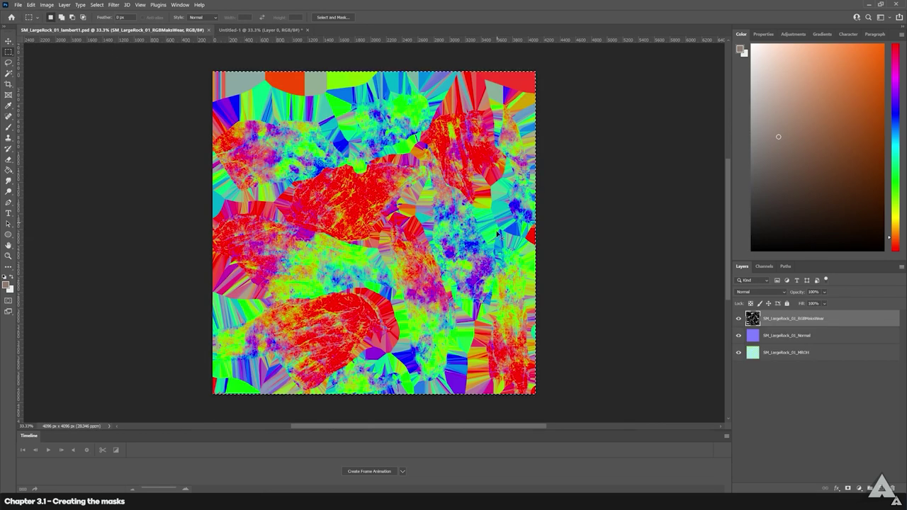
click(227, 29)
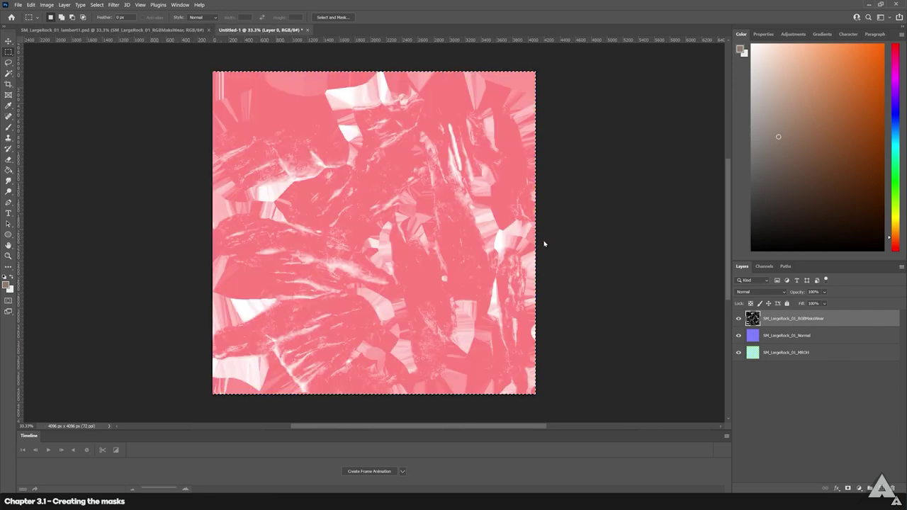
key(ctrl+v)
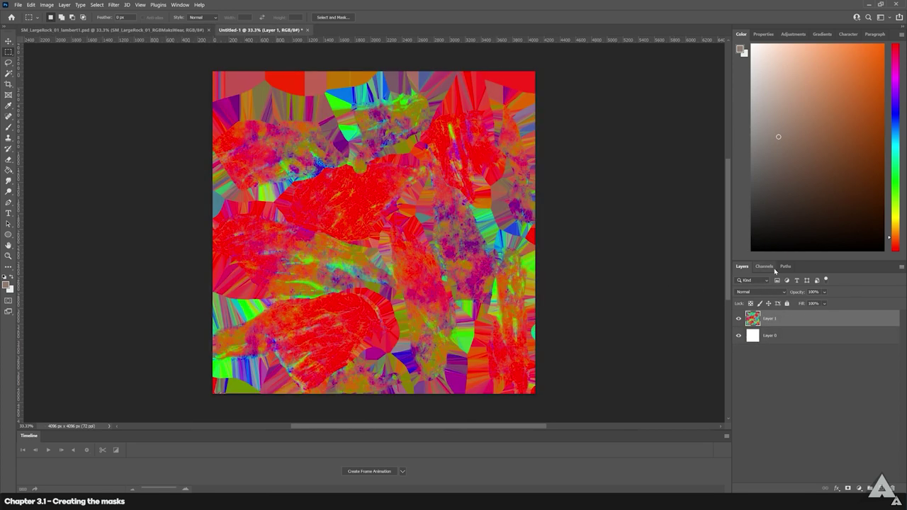
click(777, 335)
key(Delete)
Examine the Red, Green, Blue and Alpha 1 channels of the combined mask one at a time.
click(764, 266)
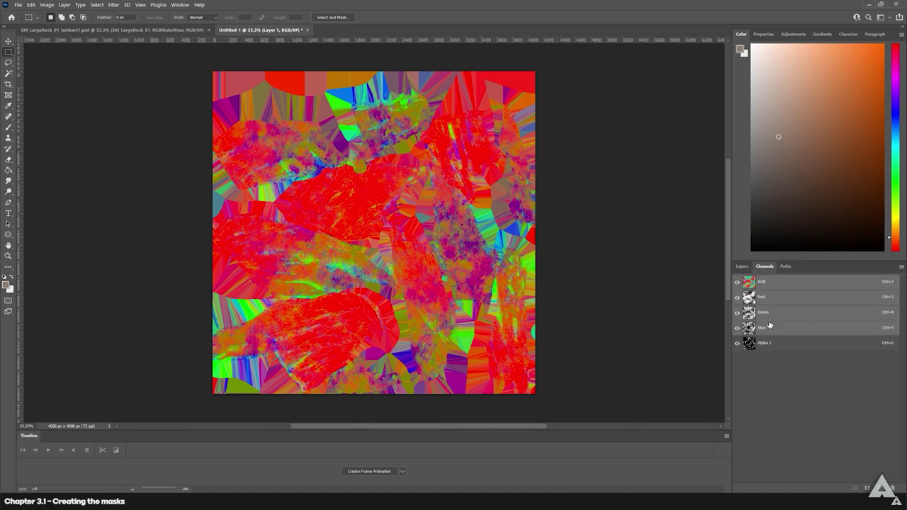
click(769, 296)
click(737, 297)
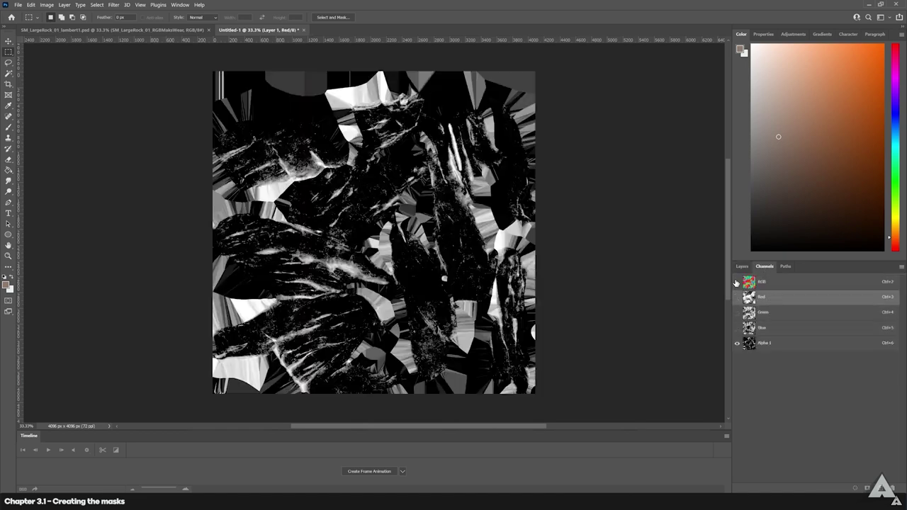
click(737, 298)
click(737, 343)
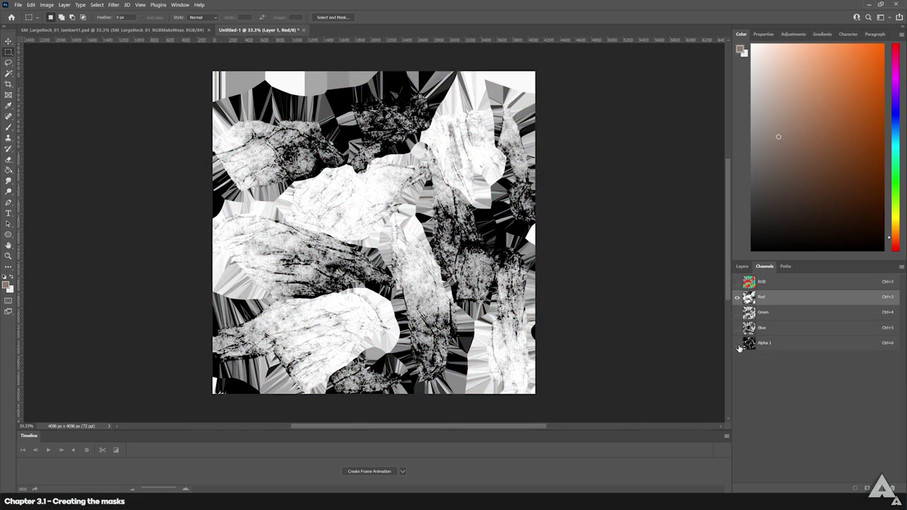
click(737, 313)
click(736, 297)
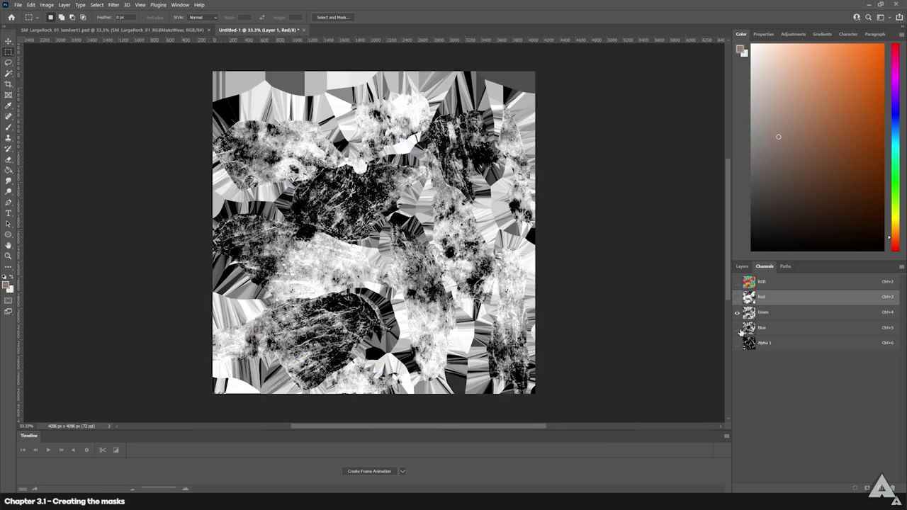
click(737, 329)
click(762, 327)
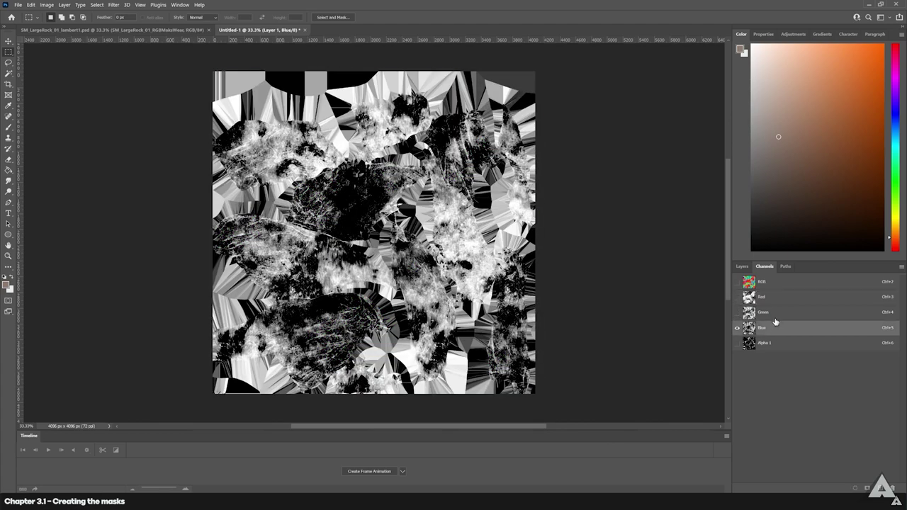
Examine the red, green, blue and alpha channels one by one, and show the RGB composite again.
click(779, 312)
click(779, 298)
click(780, 313)
click(780, 328)
click(779, 314)
click(780, 303)
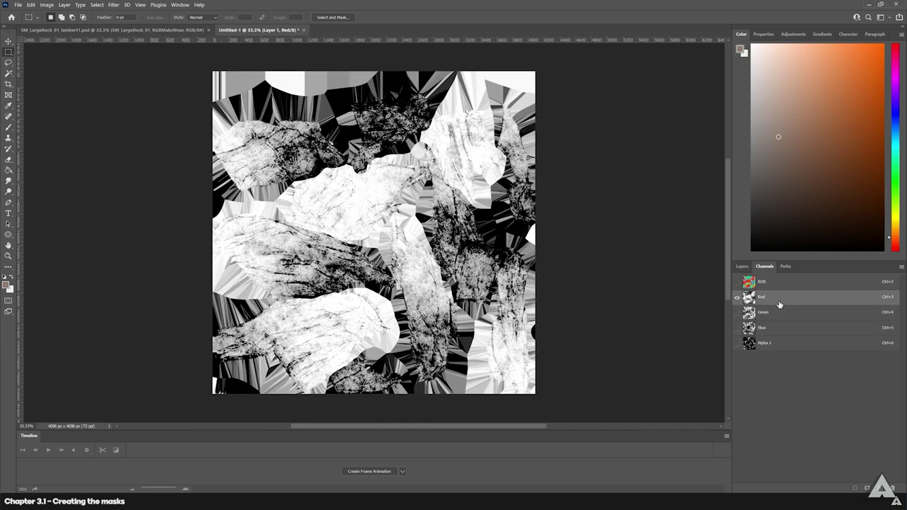
click(781, 317)
click(784, 329)
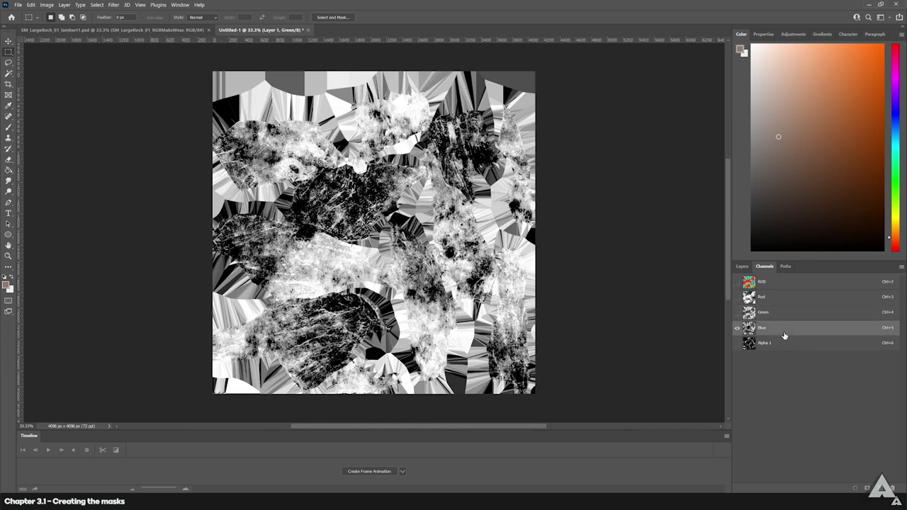
click(783, 344)
click(737, 282)
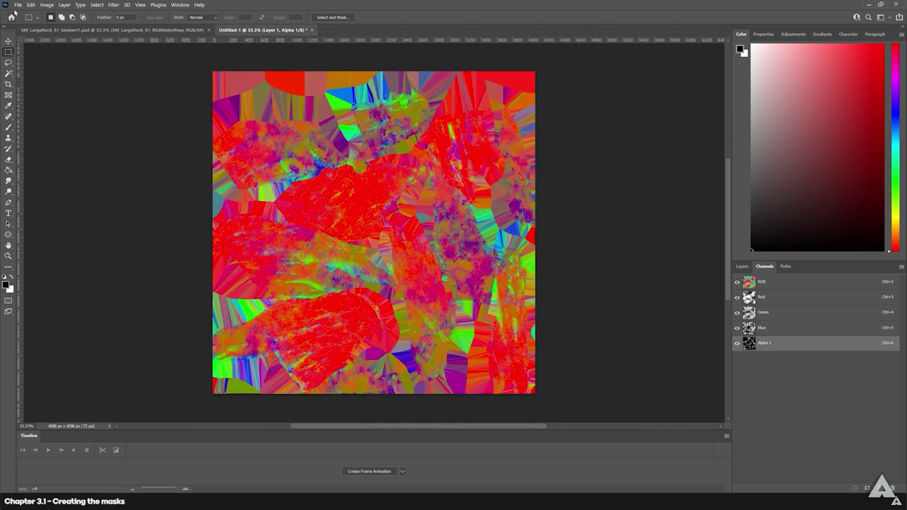
Save the packed mask as a Targa file named T_RGB_Rock_mask in the Textures folder, at 32 bits/pixel.
click(17, 6)
click(30, 101)
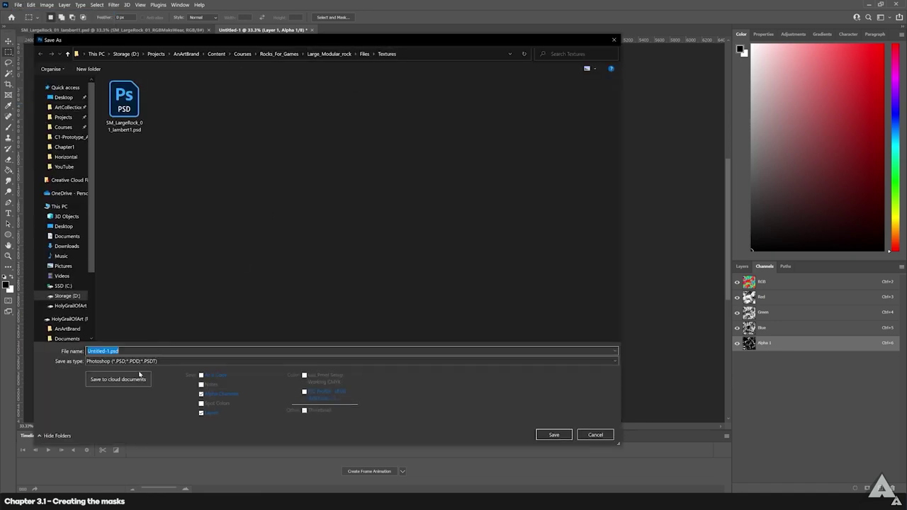
click(135, 361)
click(119, 339)
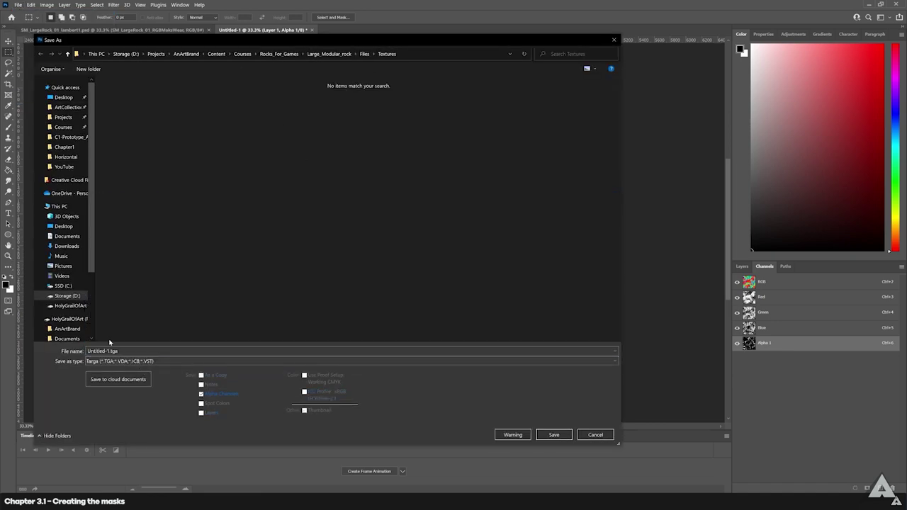
click(125, 351)
text(RGB)
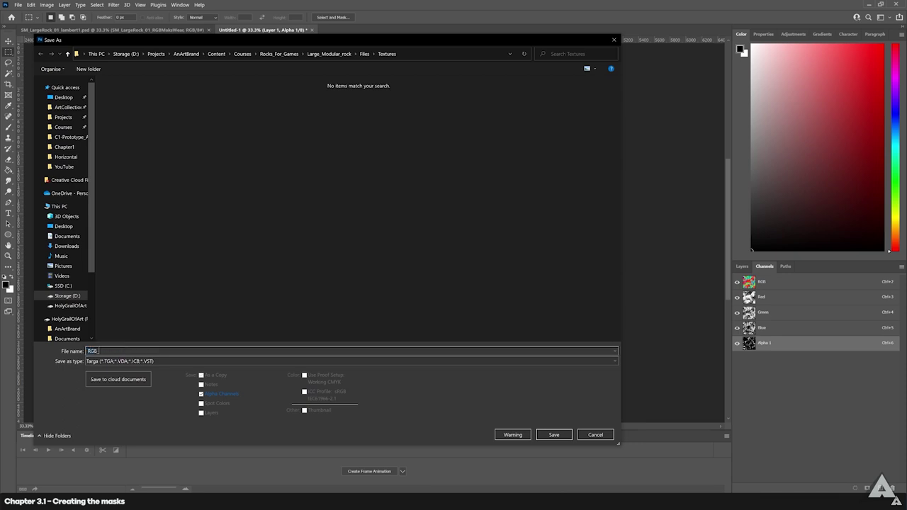
key(ctrl+a)
key(Return)
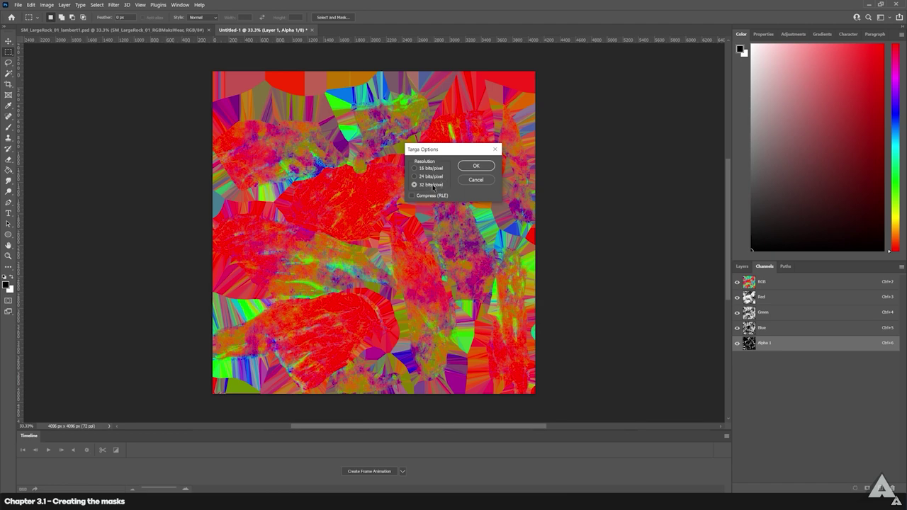
click(477, 166)
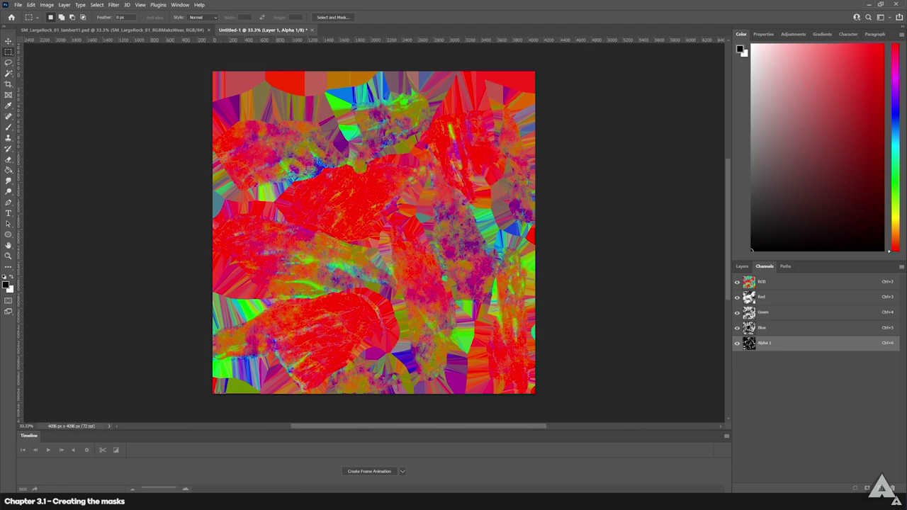
Switch to Unreal Editor, import T_RGB_Rock_mask.tga from the Textures folder into the Large_rock content folder, and save the asset.
click(305, 468)
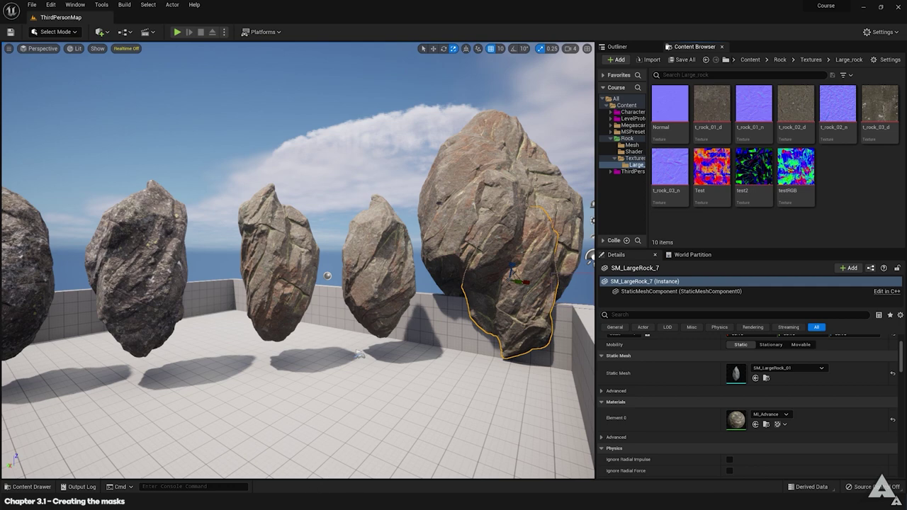
right_click(313, 496)
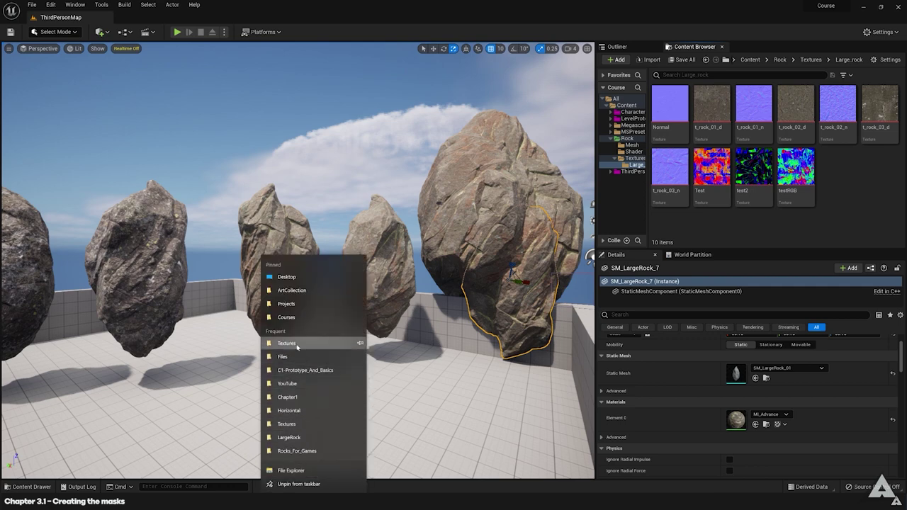
click(297, 344)
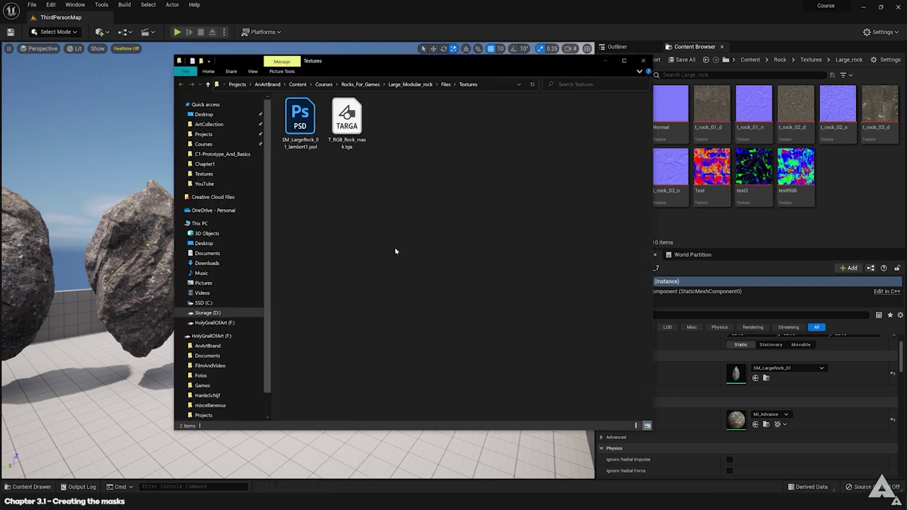
drag(352, 125, 829, 197)
click(604, 60)
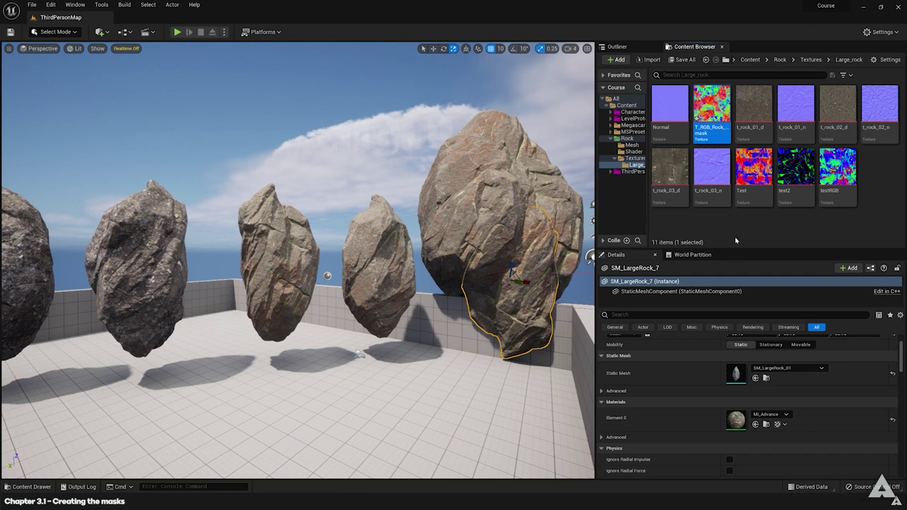
key(ctrl+s)
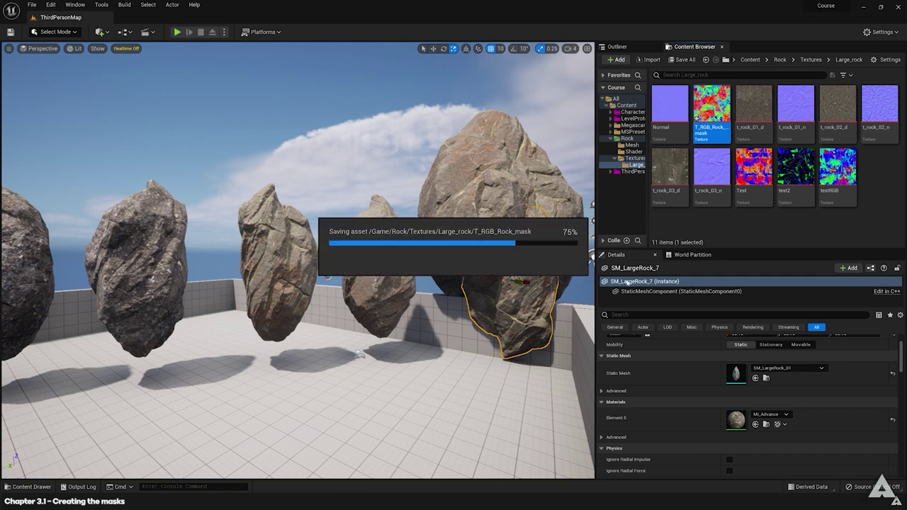
Open the selected rock's MI_Advance material instance beside the viewport and assign T_RGB_Rock_mask to its RGB_Mask parameter.
click(275, 265)
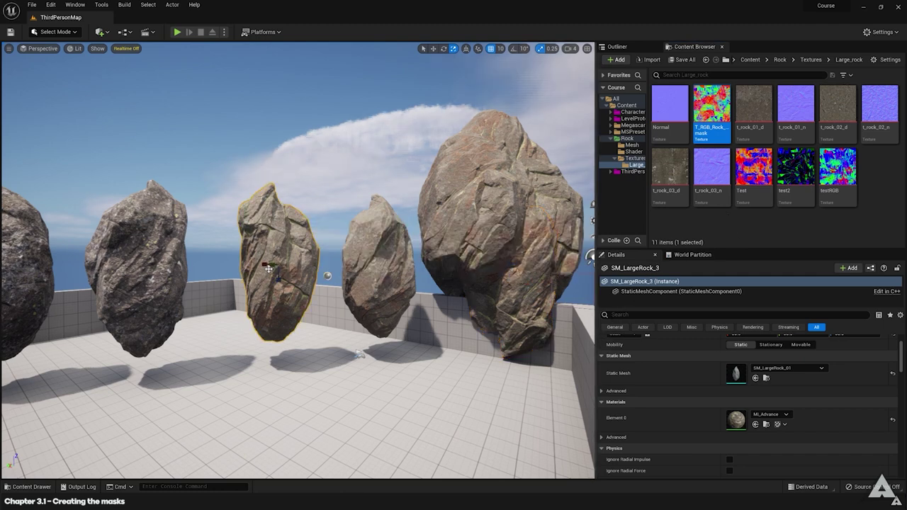
double_click(735, 418)
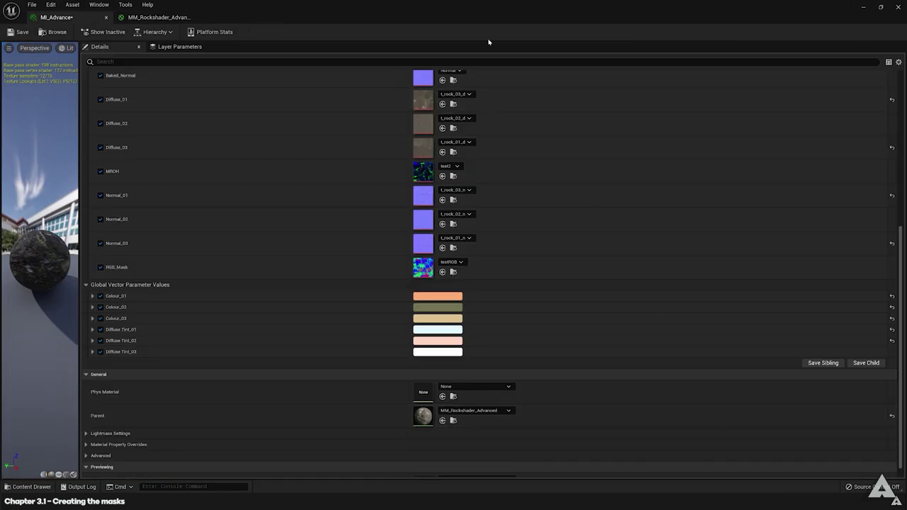
drag(486, 38, 520, 30)
right_drag(177, 283, 305, 284)
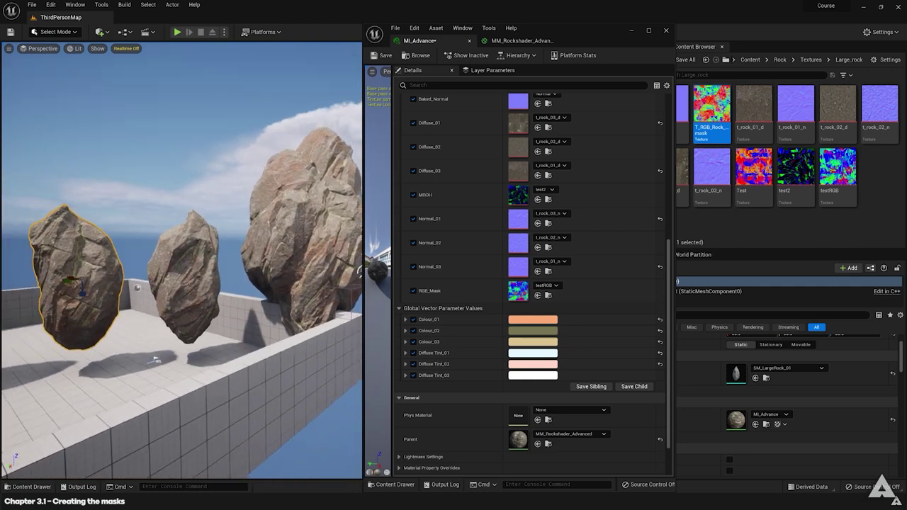
click(213, 106)
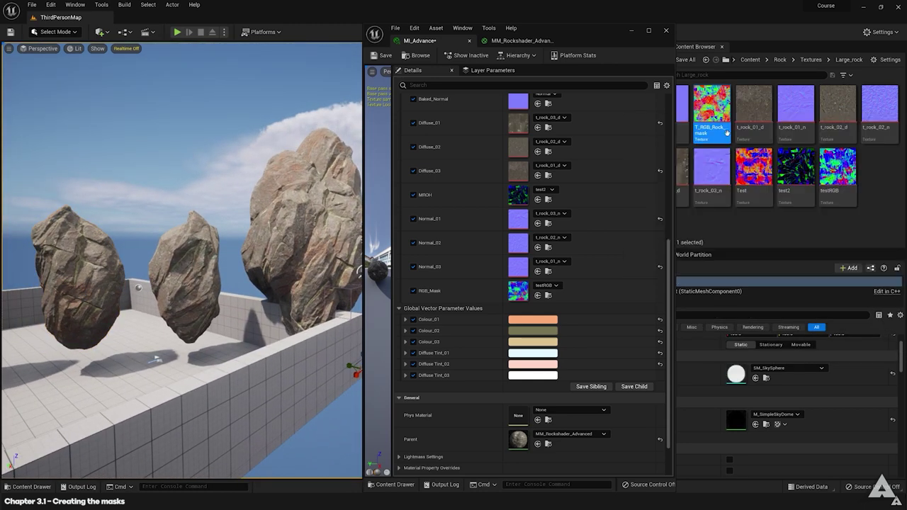
drag(711, 110, 517, 289)
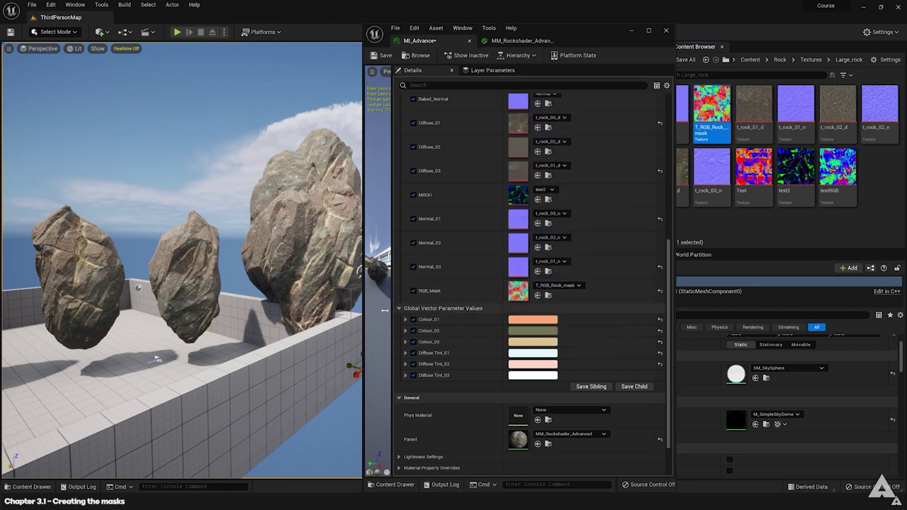
right_drag(269, 293, 284, 294)
scroll(228, 373, up, 5)
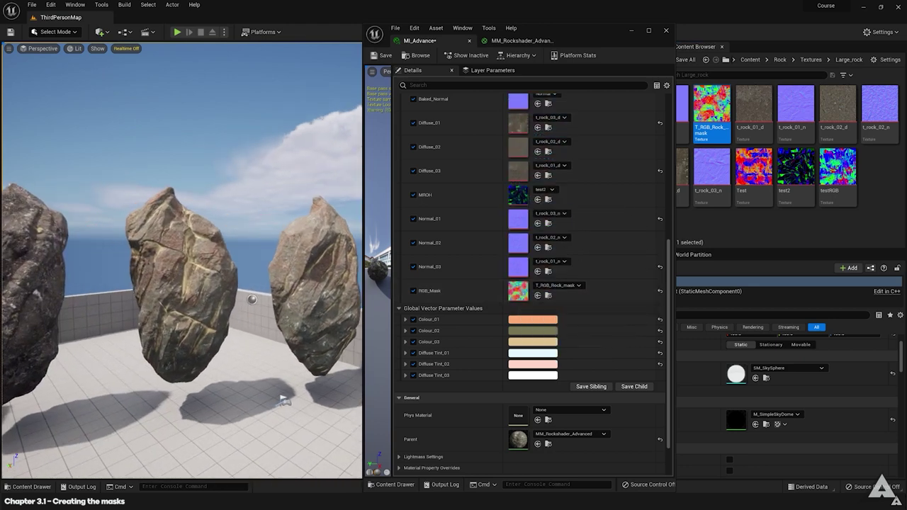
scroll(228, 373, down, 5)
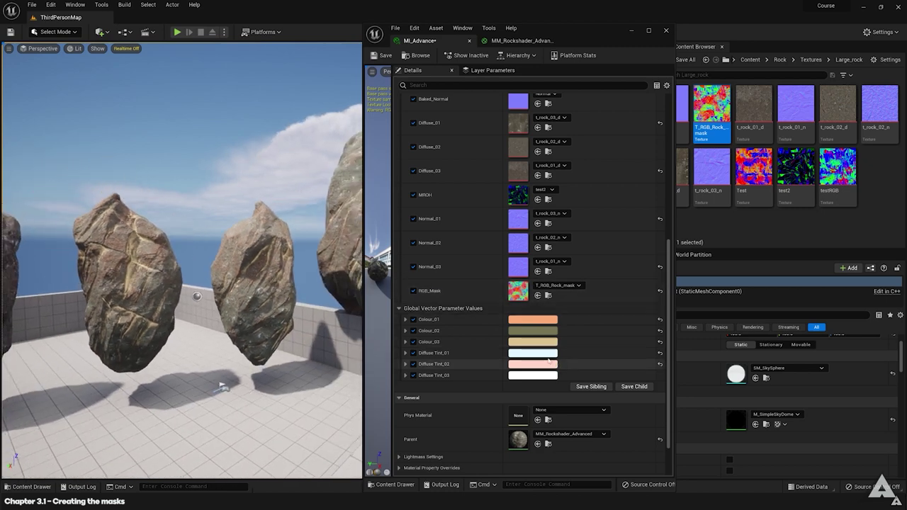
scroll(455, 277, up, 3)
scroll(456, 277, down, 3)
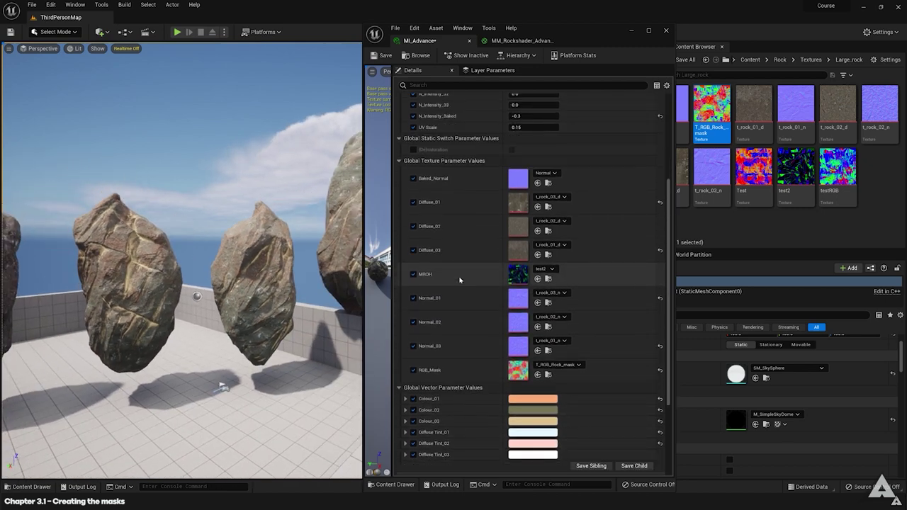
scroll(528, 305, down, 1)
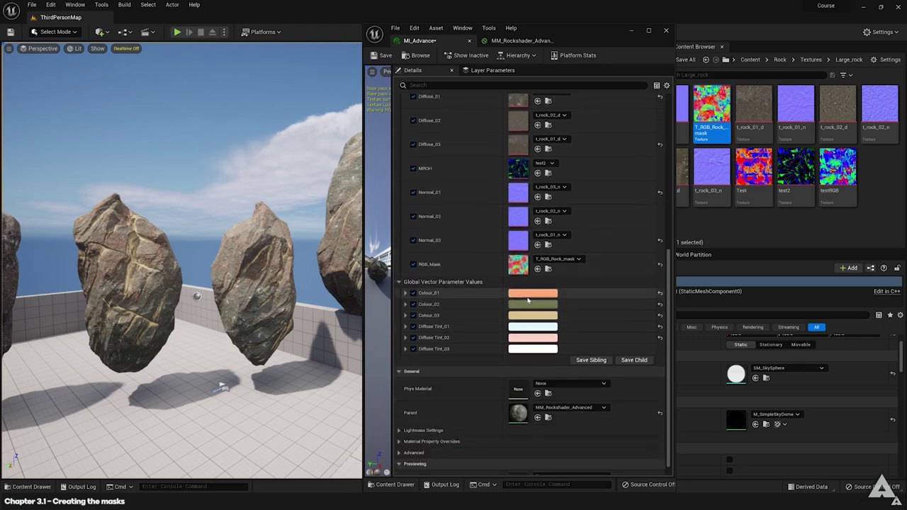
click(522, 296)
drag(598, 333, 568, 379)
click(682, 481)
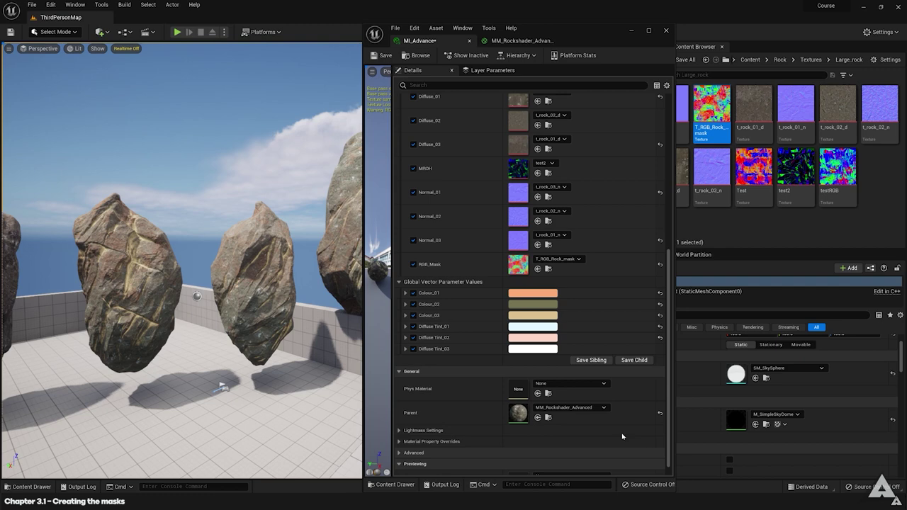
Set Diffuse Tint_01 to an orange-red (hex sRGB FF855DFF) and Diffuse Tint_02 to a light blue.
click(538, 327)
drag(586, 339, 624, 351)
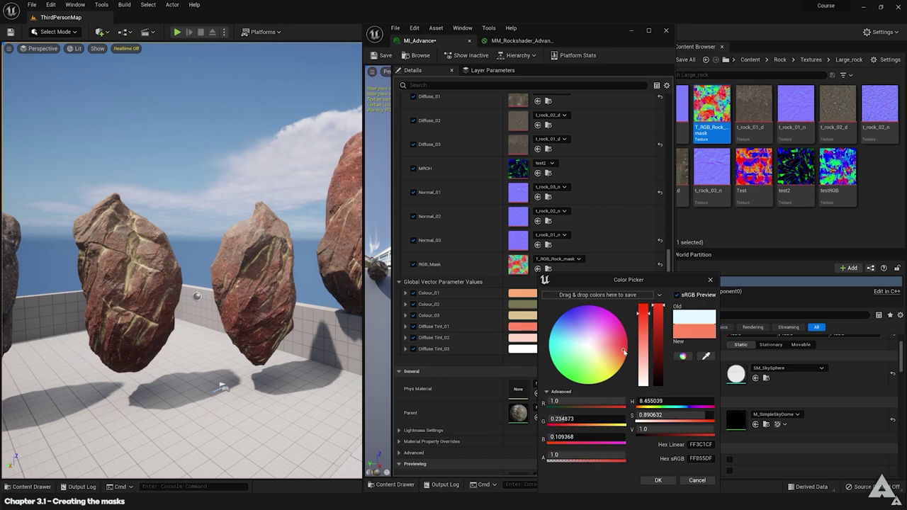
click(657, 481)
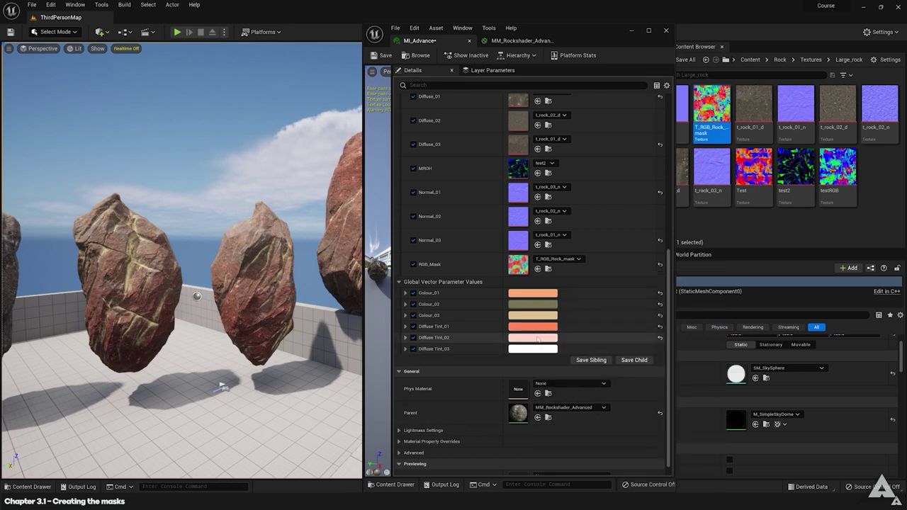
click(522, 337)
click(570, 327)
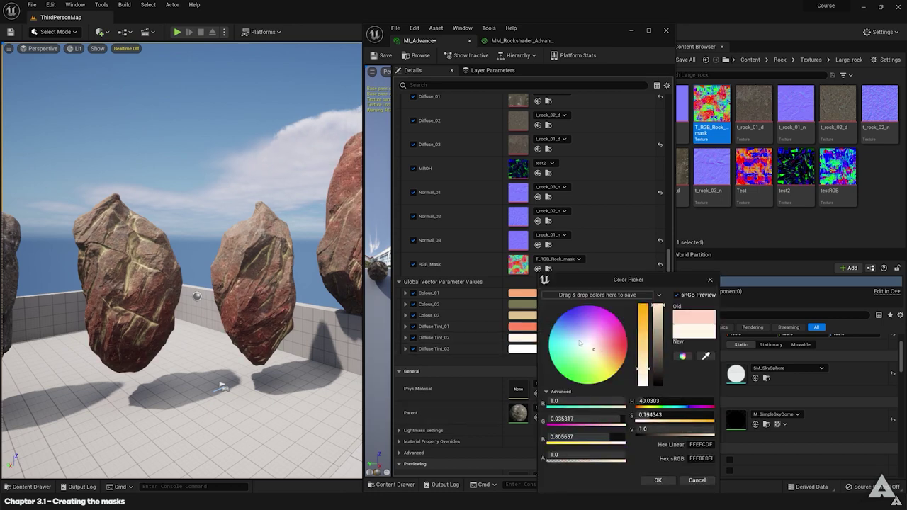
click(658, 481)
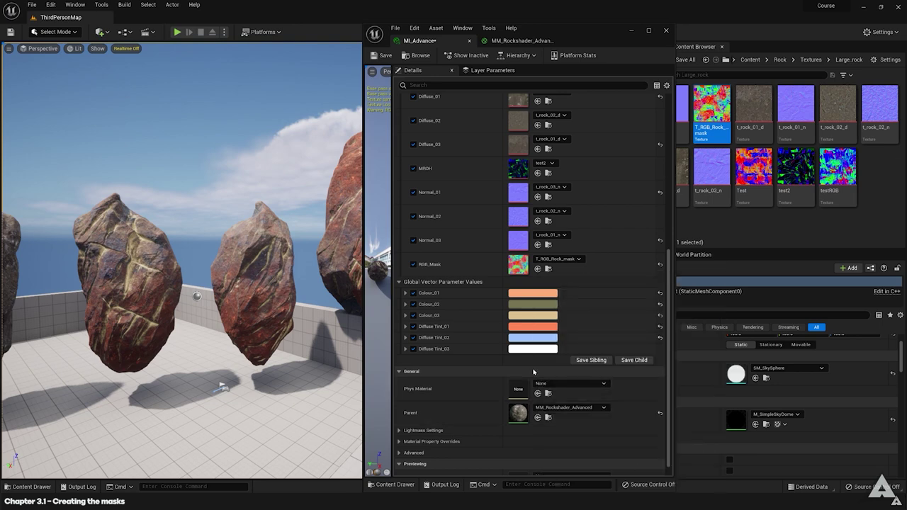
Set Diffuse Tint_03 to a saturated green (hex sRGB 51FF19FF).
click(522, 349)
click(567, 383)
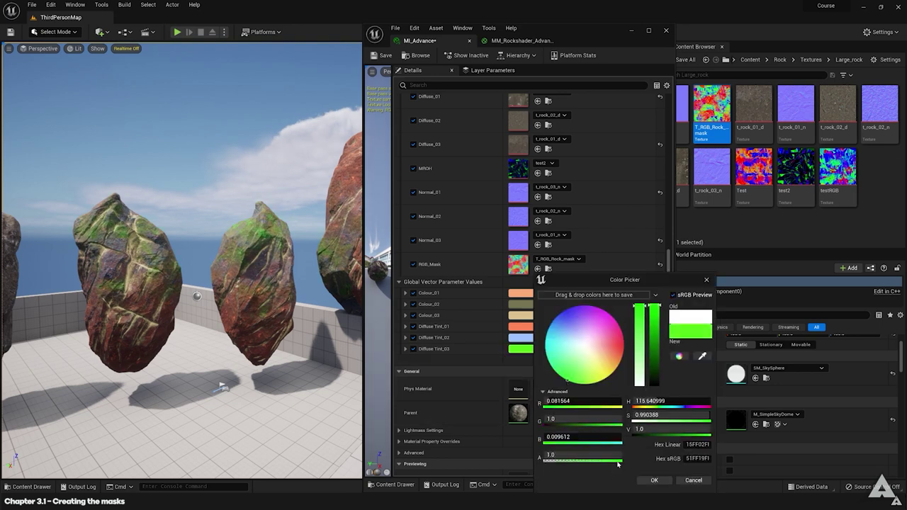
click(654, 481)
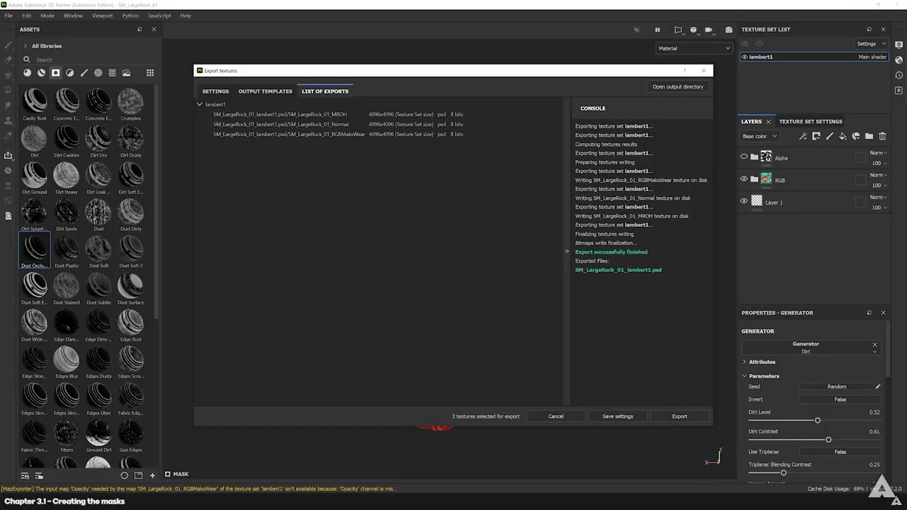
In Substance 3D Painter, dismiss the texture export window to compare the RGB mask on the rock, and return to Unreal Editor.
click(554, 417)
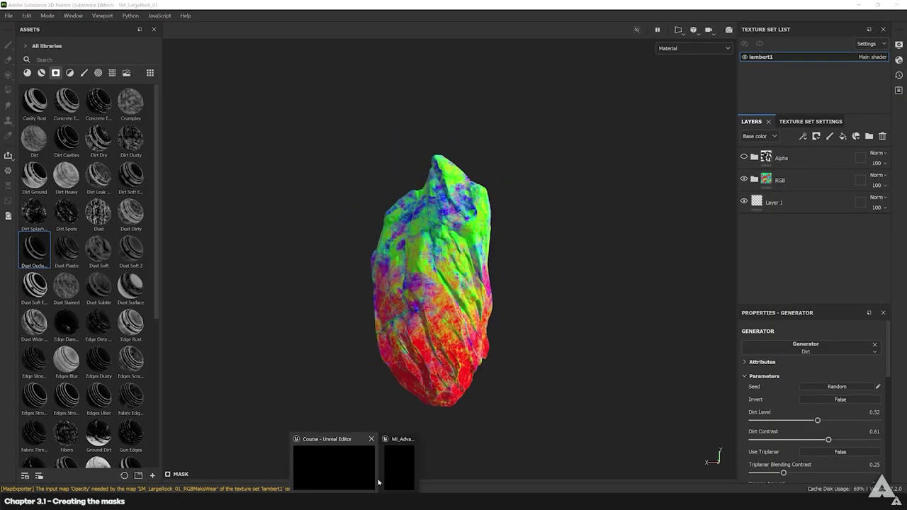
click(339, 469)
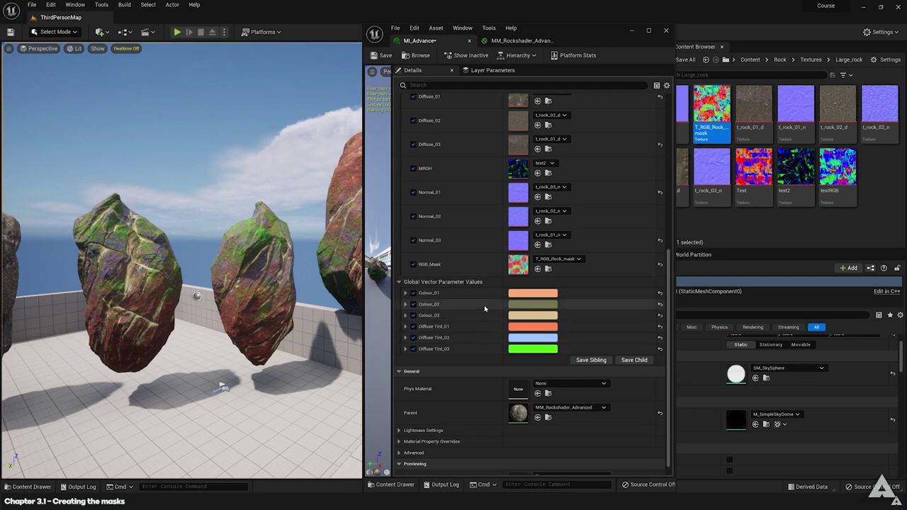
scroll(532, 306, up, 1)
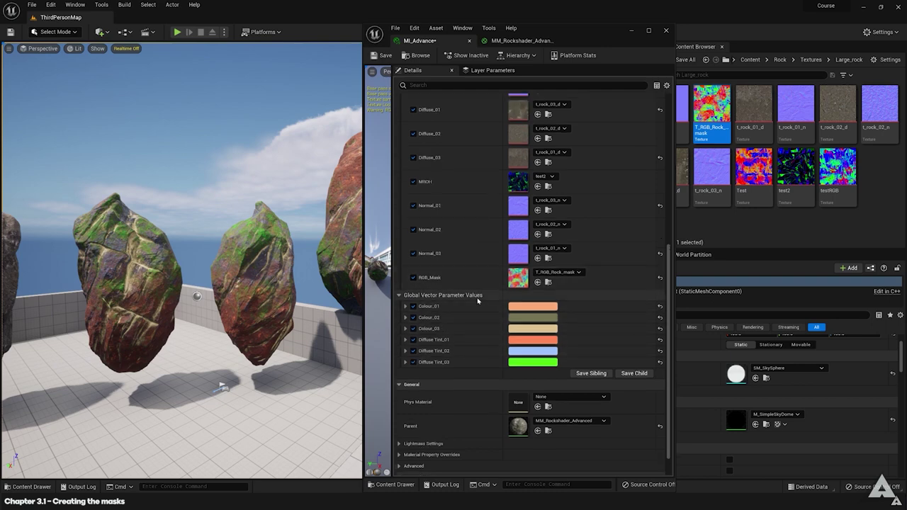
click(533, 306)
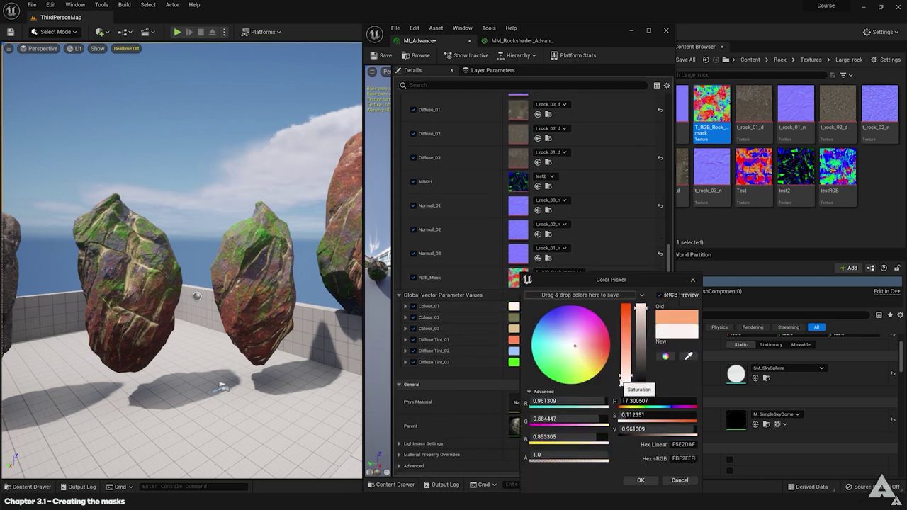
click(680, 480)
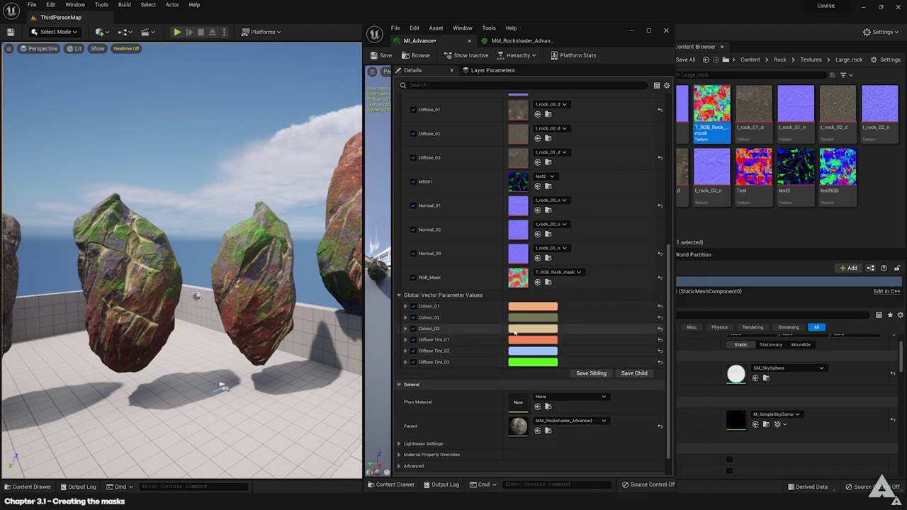
Set the Colour_03 parameter to a muted brown (hex sRGB 92805FFF).
click(518, 330)
mouse_move(617, 367)
mouse_down()
mouse_move(616, 331)
mouse_move(635, 370)
mouse_move(634, 336)
mouse_move(633, 375)
mouse_move(631, 362)
mouse_up()
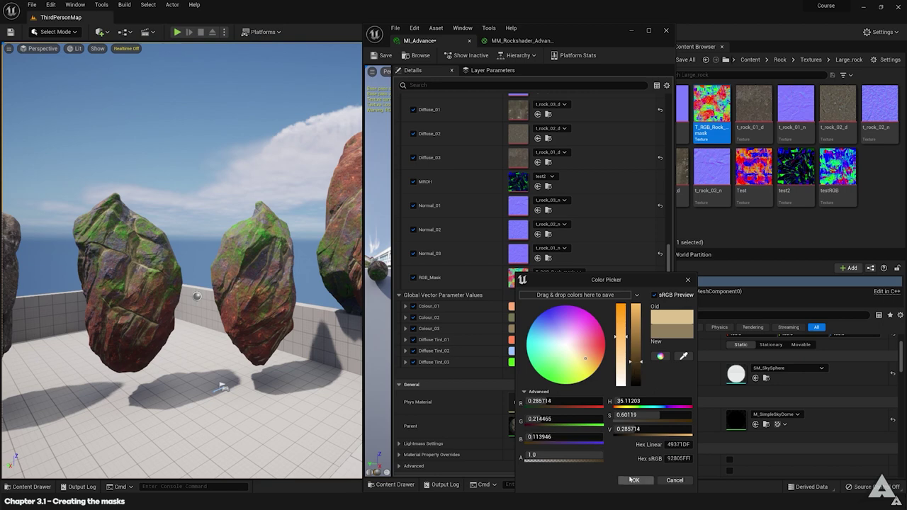
click(635, 480)
Raise the Adjust_03 scalar parameter of the material instance to about 3.03.
scroll(546, 225, up, 5)
scroll(545, 225, up, 2)
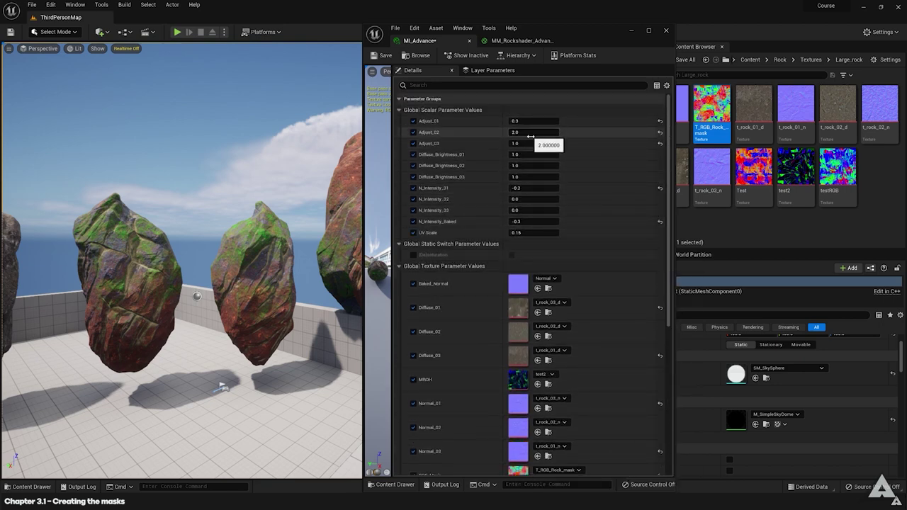
mouse_move(533, 143)
mouse_down()
mouse_move(567, 143)
mouse_move(545, 143)
mouse_up()
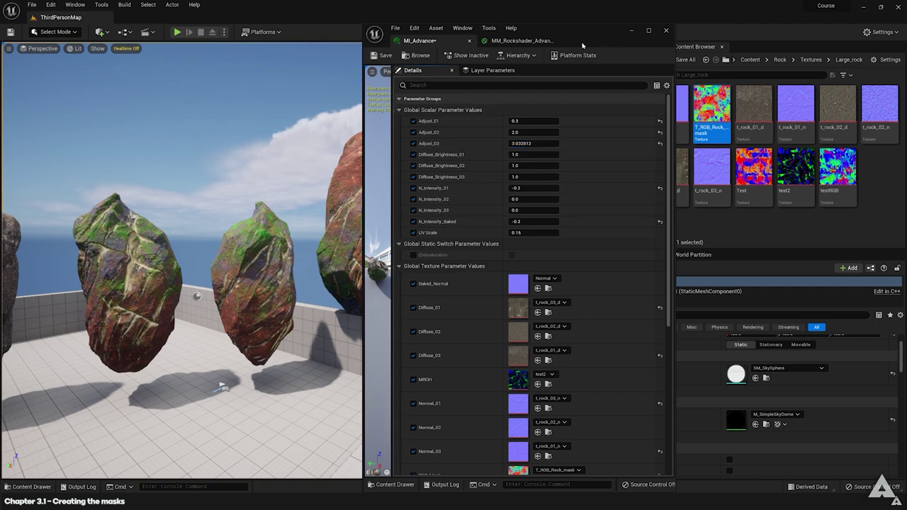
Save the MI_Advance material instance and minimise its editor to view all the rocks in the level.
key(ctrl+s)
click(630, 31)
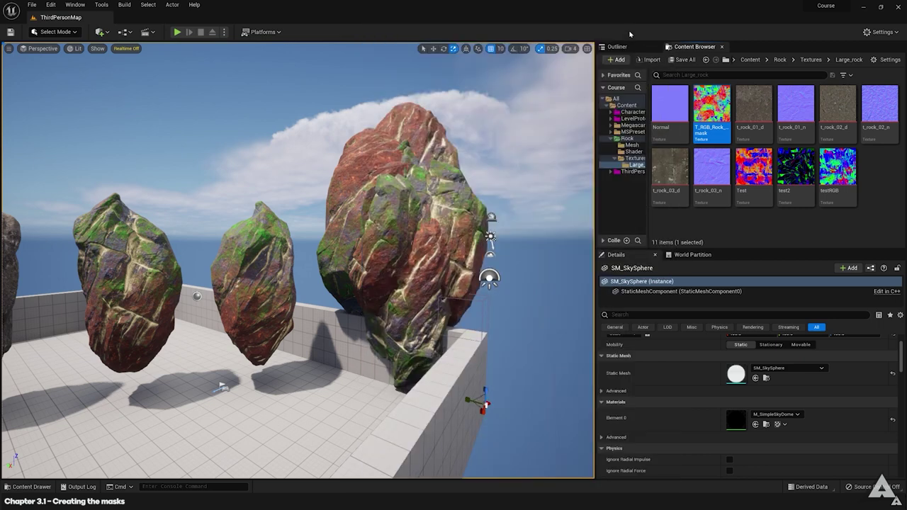
drag(298, 262, 464, 271)
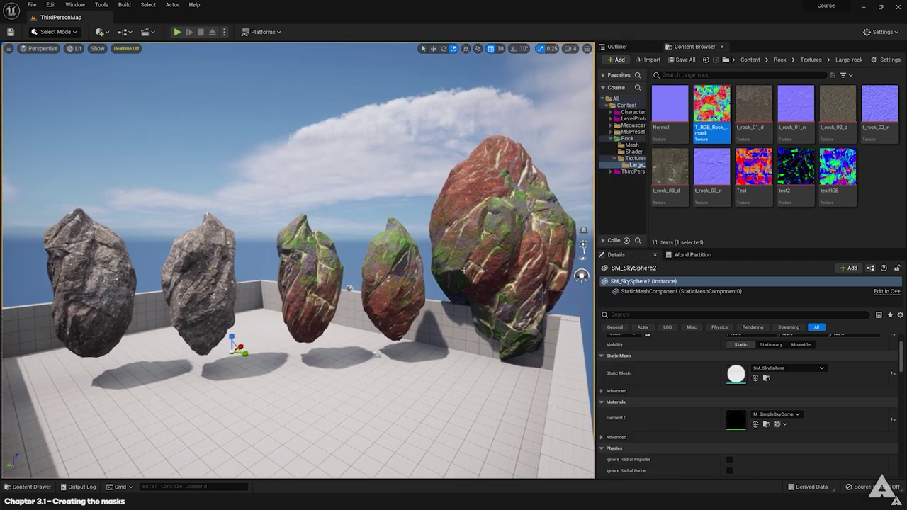
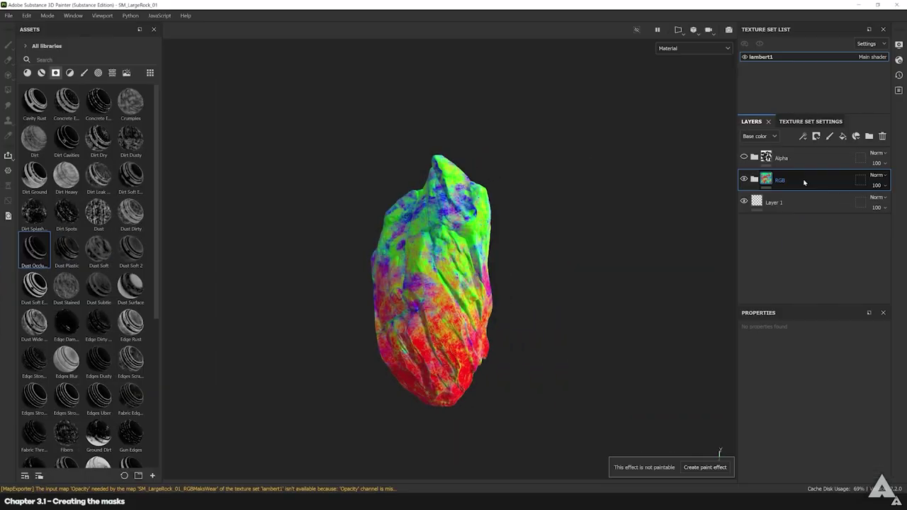
In Substance 3D Painter, delete the RGB and Alpha folders from the rock's layer stack.
click(802, 179)
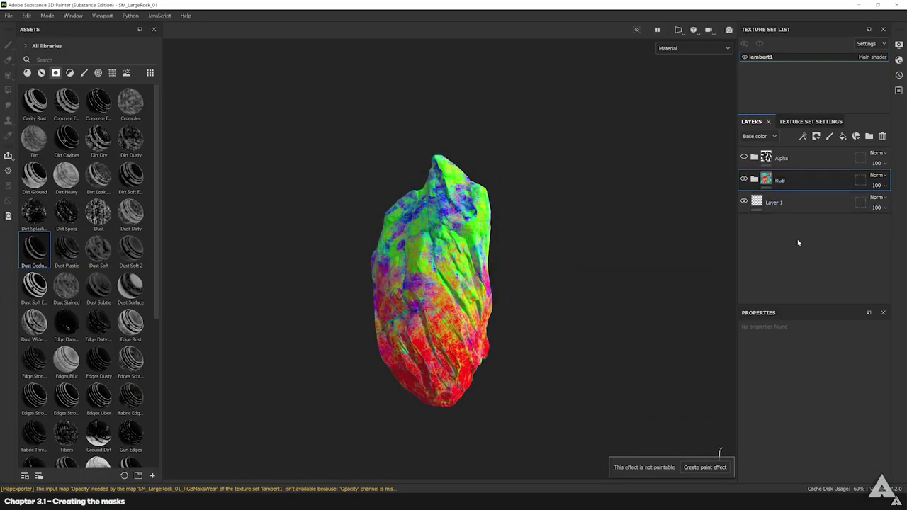
key(Delete)
click(800, 157)
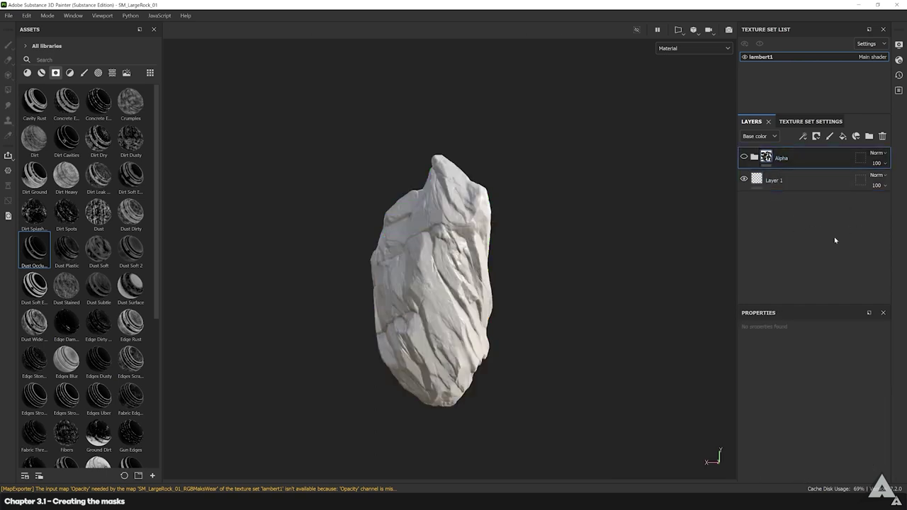
key(Delete)
Add three new fill layers above Layer 1.
click(842, 136)
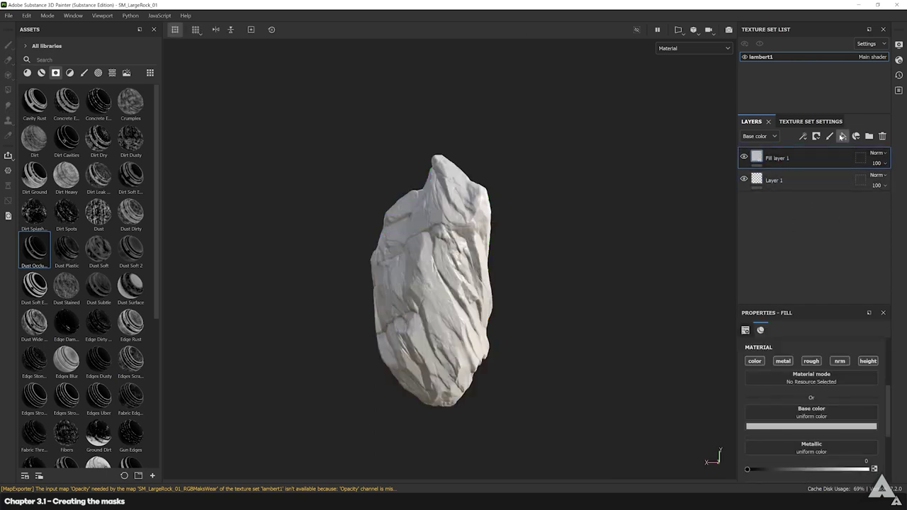
click(841, 136)
click(842, 137)
Rename the three fill layers, from the lowest up, as Blue - AO, Green and red.
double_click(778, 202)
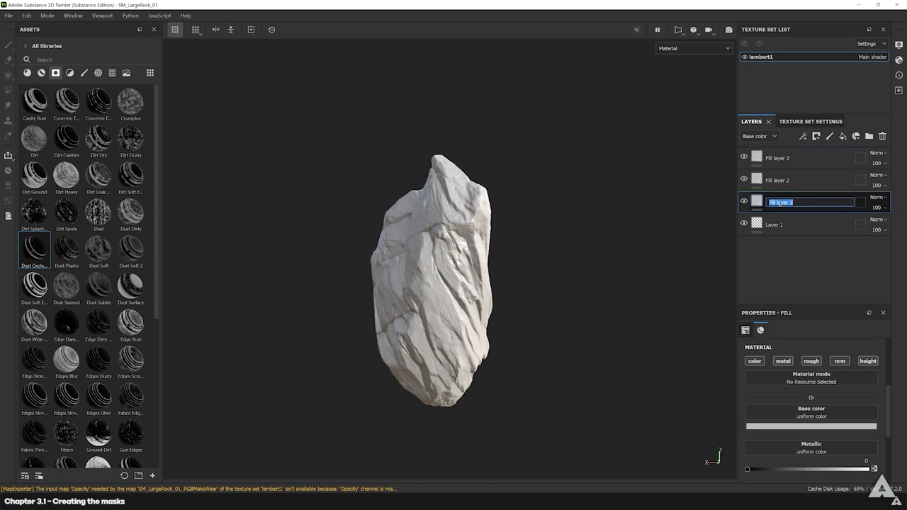
text(Blue)
key(Return)
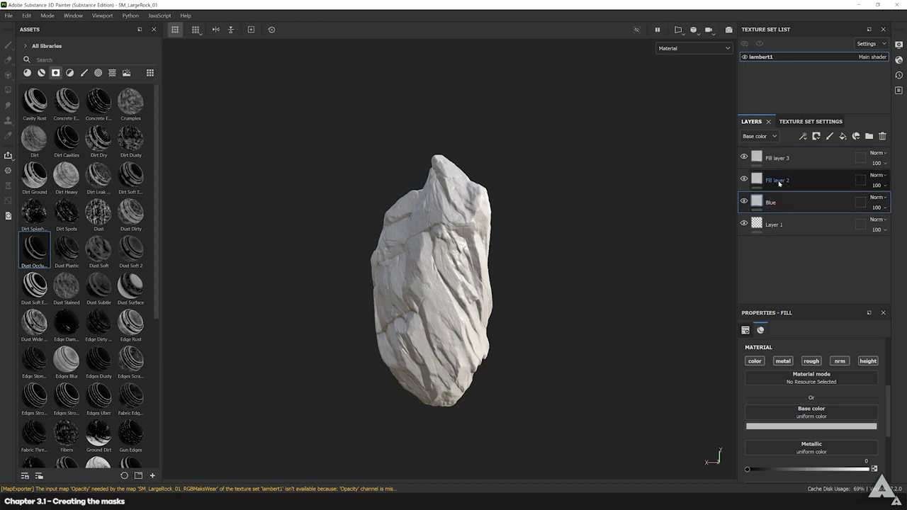
double_click(777, 180)
text(Green)
key(Return)
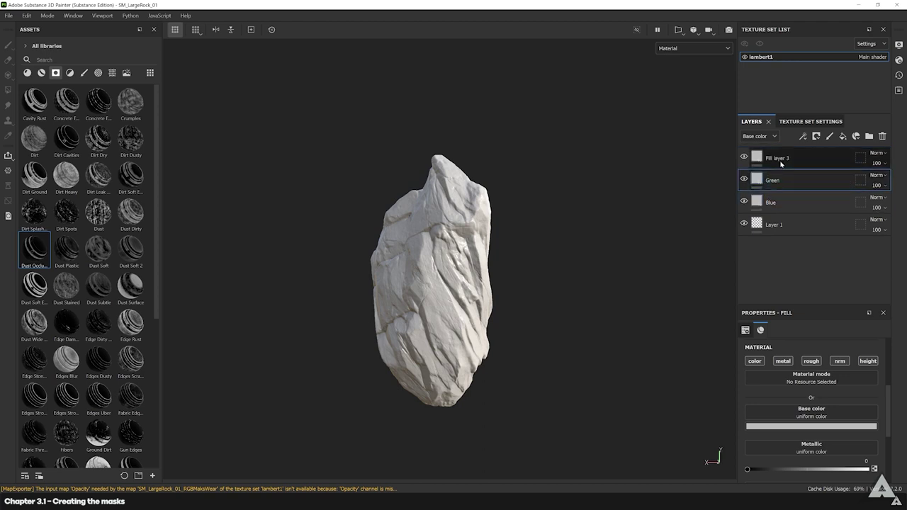
double_click(779, 157)
text(red)
key(Return)
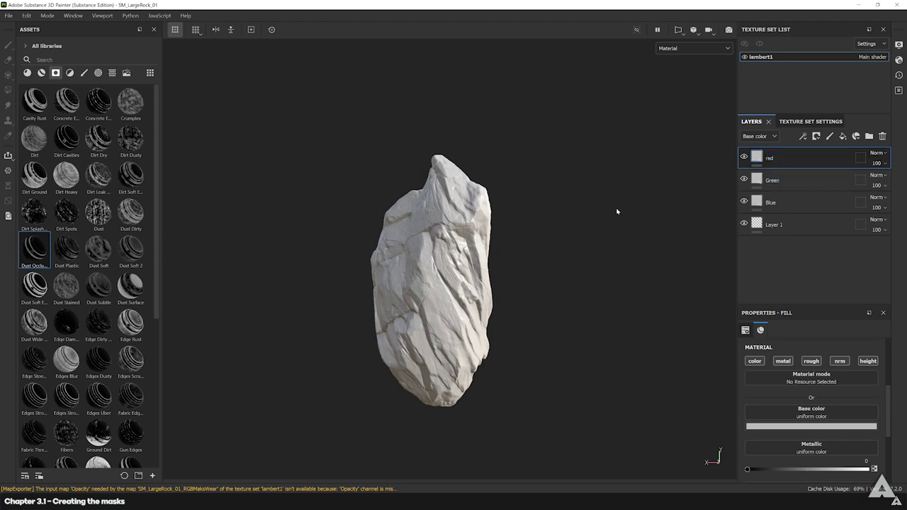
double_click(780, 203)
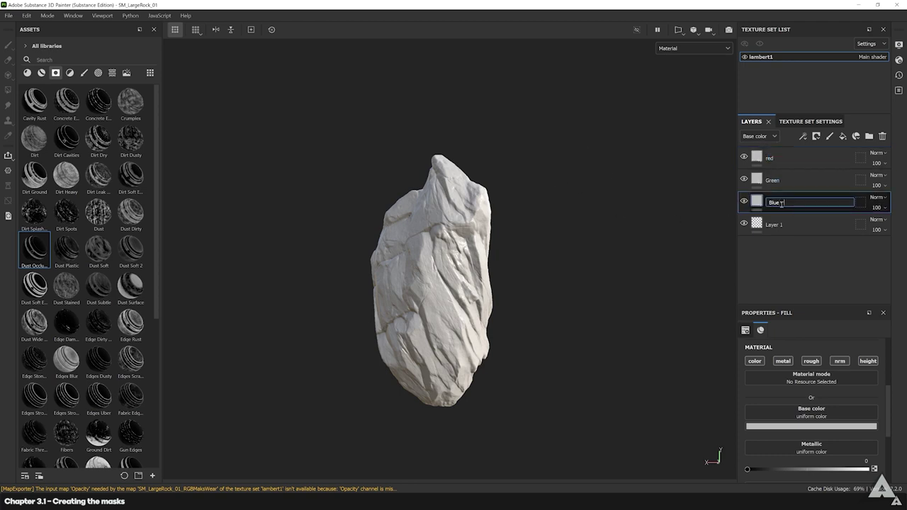
key(Return)
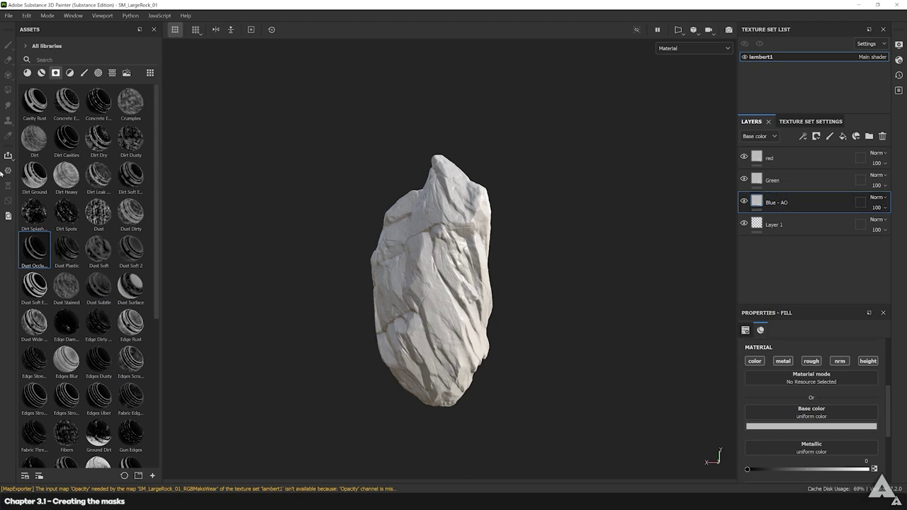
Add a fill layer directly above Layer 1 with only colour and roughness enabled, base colour black (000000) and roughness 0.977.
click(808, 227)
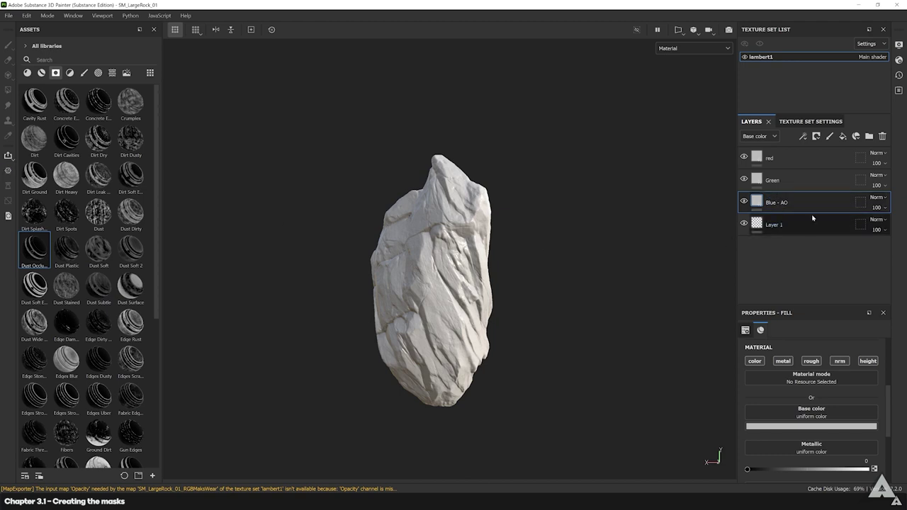
click(843, 136)
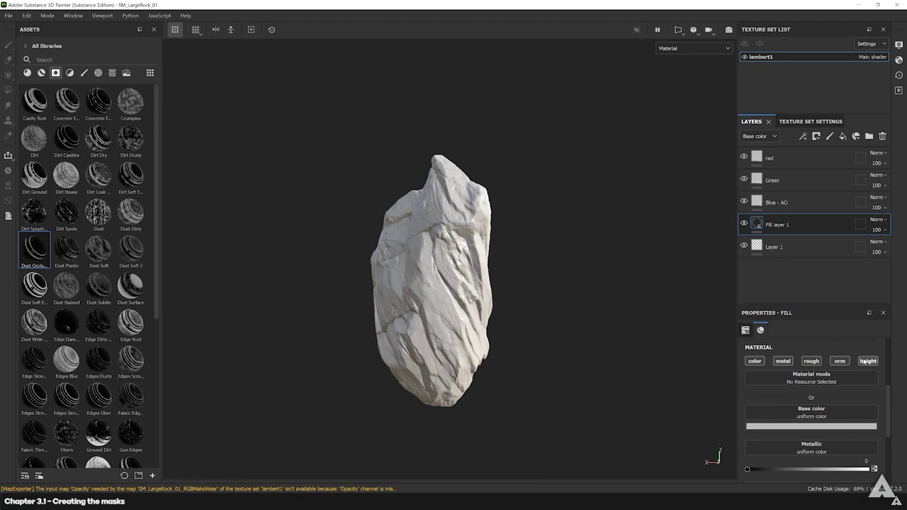
click(783, 360)
click(811, 361)
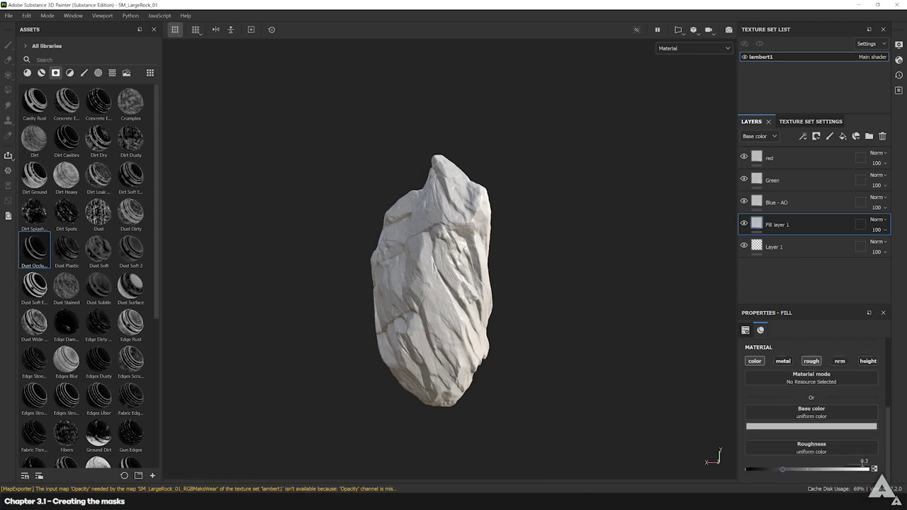
click(812, 426)
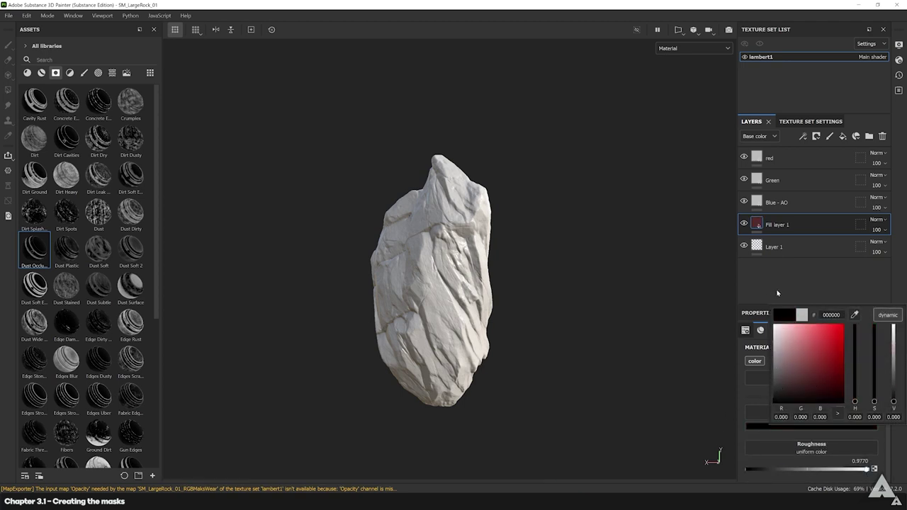
click(756, 203)
Set the base colour of the Blue - AO, Green and red layers to white, and hide Green and red.
click(756, 203)
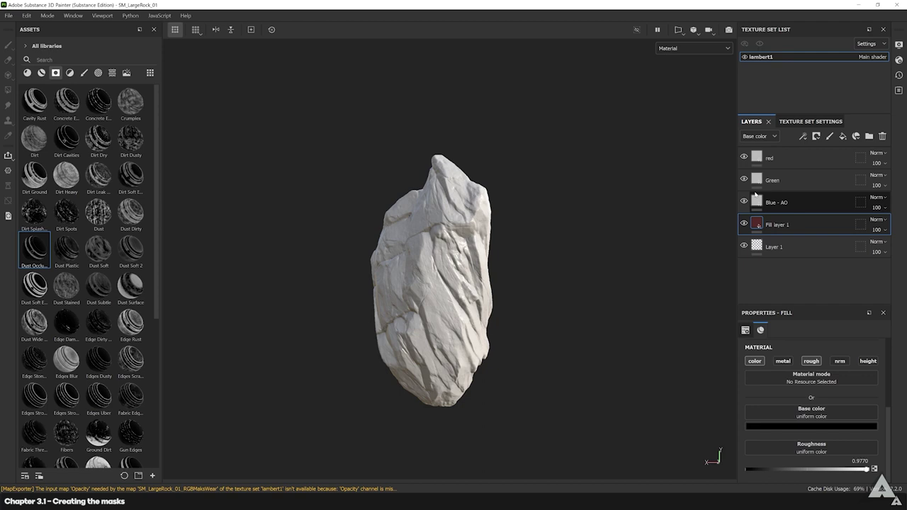
click(787, 426)
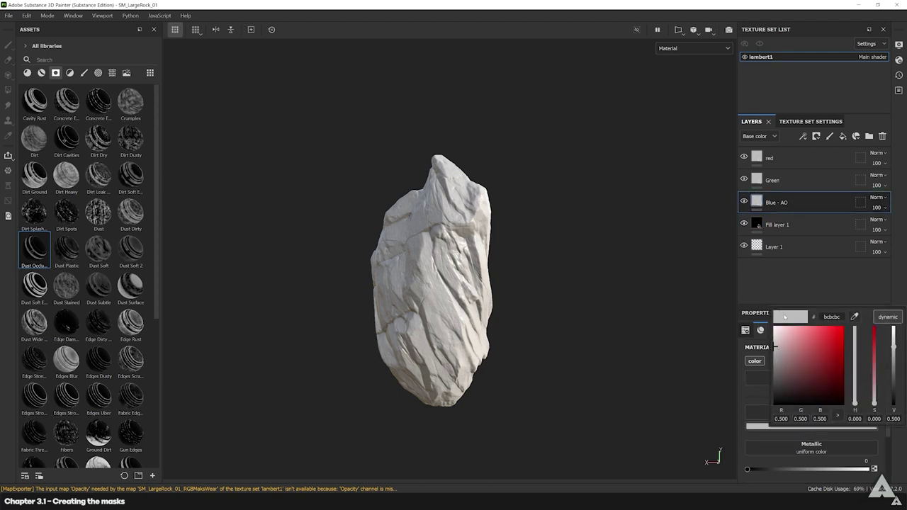
drag(795, 342, 773, 327)
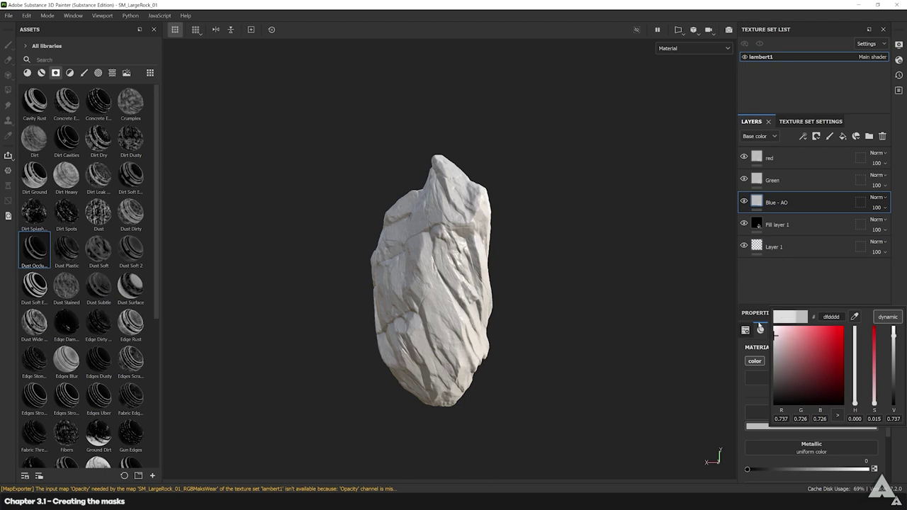
click(758, 180)
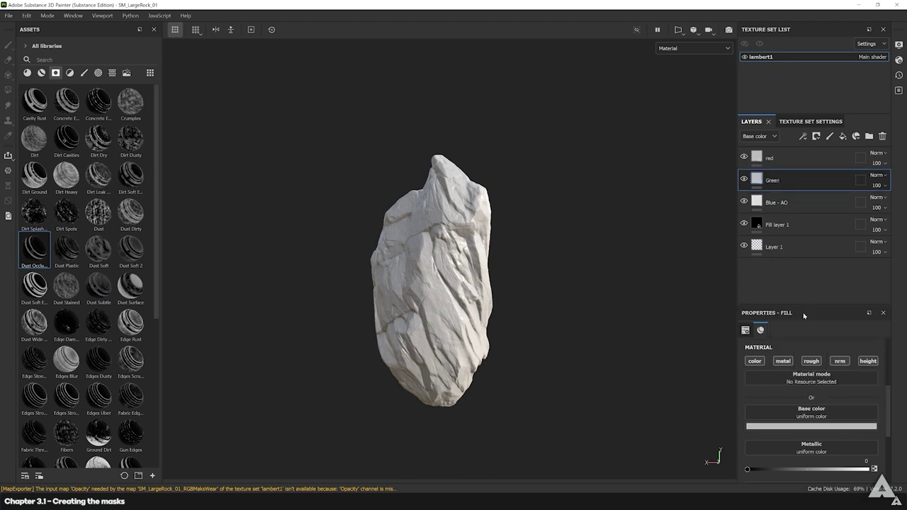
click(808, 426)
click(772, 158)
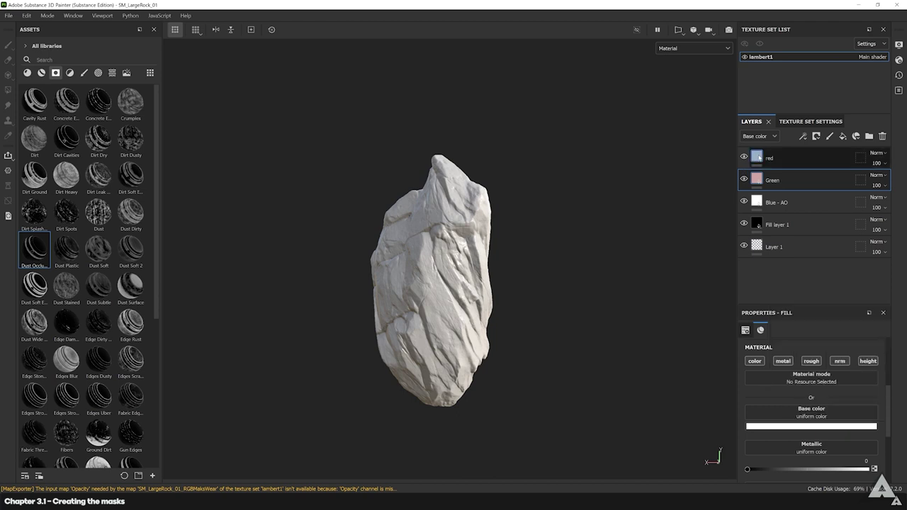
click(813, 428)
click(774, 327)
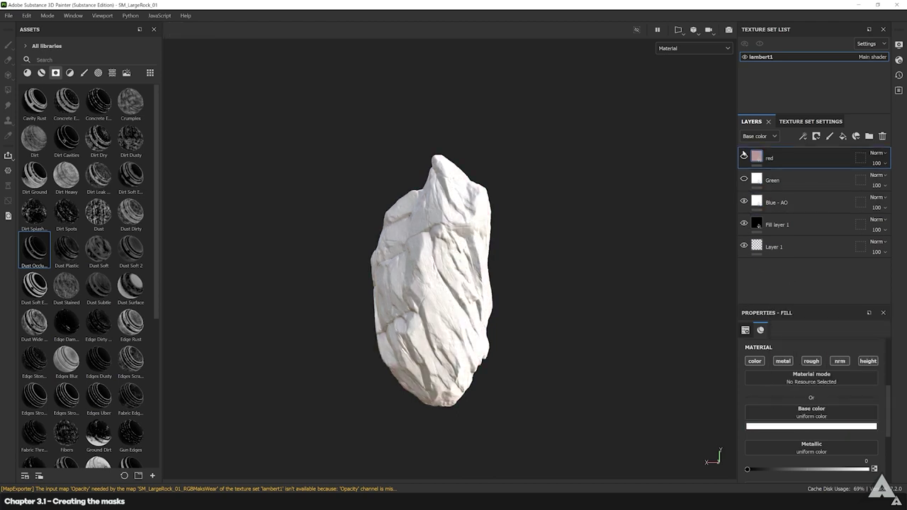
Try the Dust Occlusion smart mask on the Blue - AO layer, inspect it on the rock and undo it.
click(791, 206)
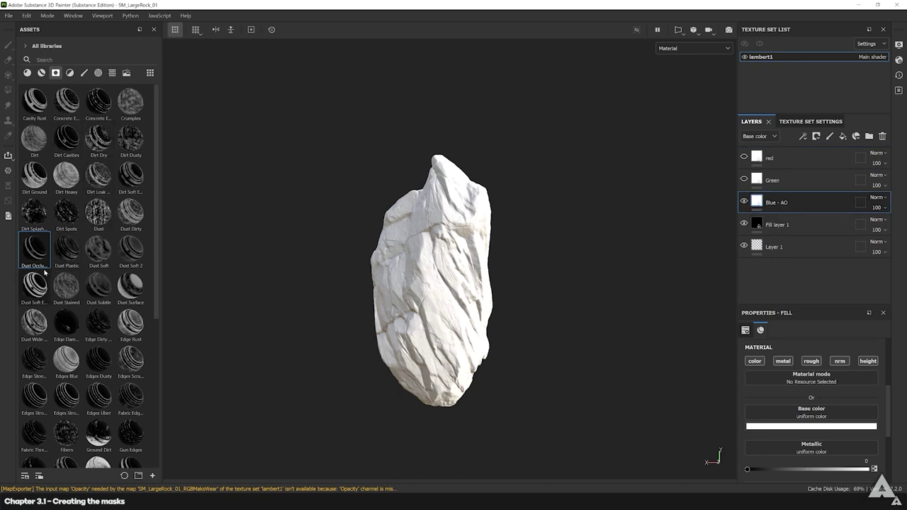
drag(31, 252, 794, 222)
scroll(550, 300, up, 3)
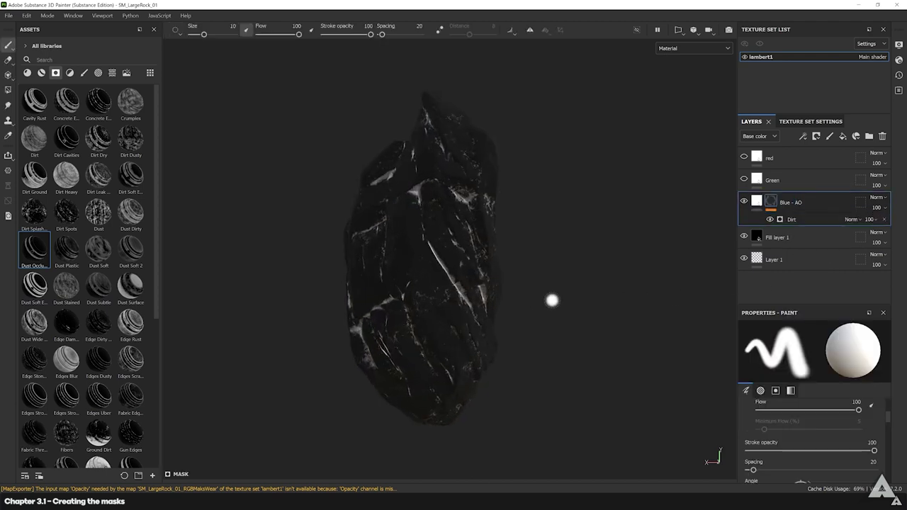
alt+drag(559, 257, 557, 265)
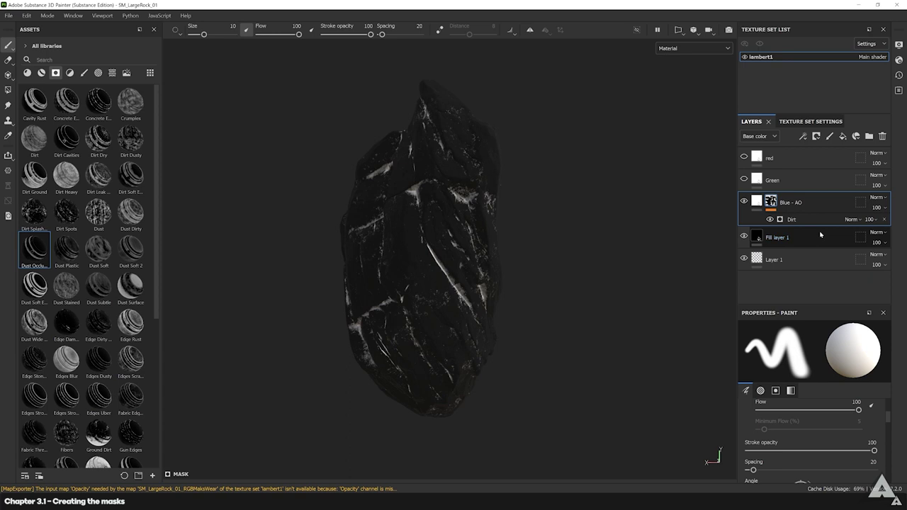
key(ctrl+z)
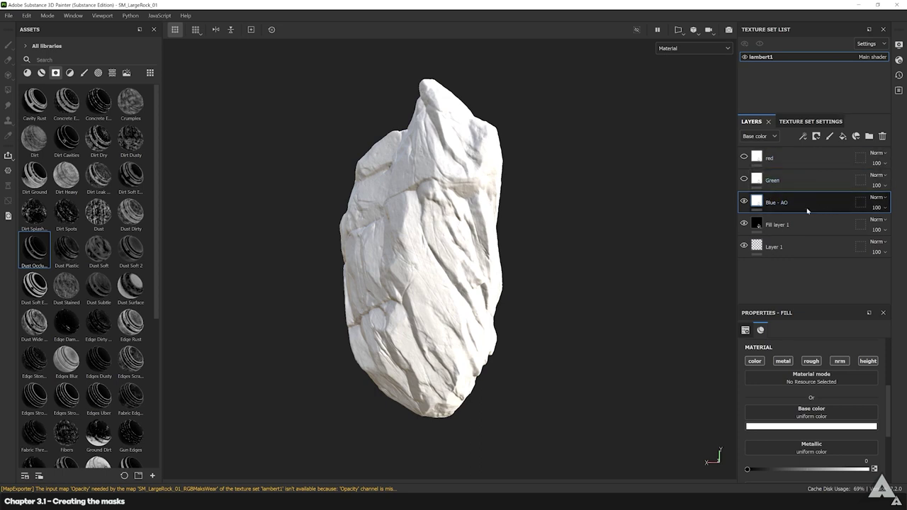
Apply the Dirt Cavities smart mask to the Blue - AO layer and delete its Sharpen filter.
scroll(96, 269, down, 3)
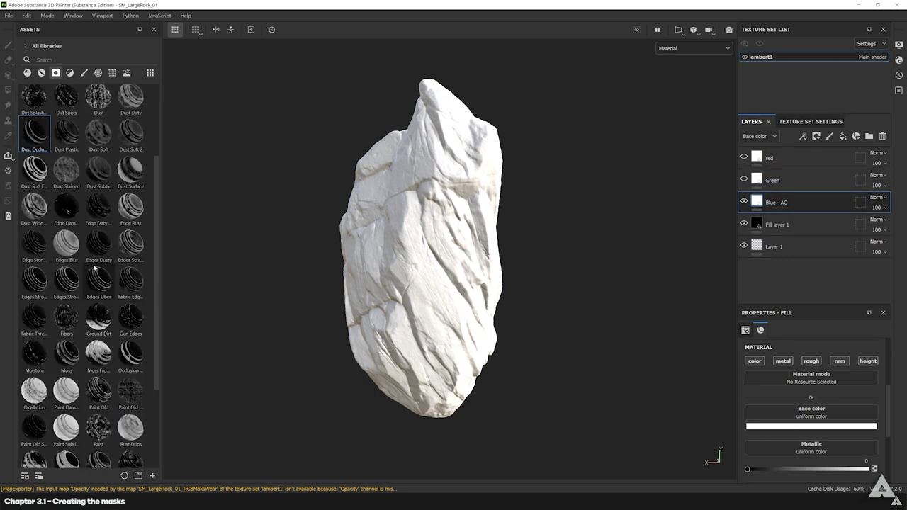
scroll(58, 294, up, 3)
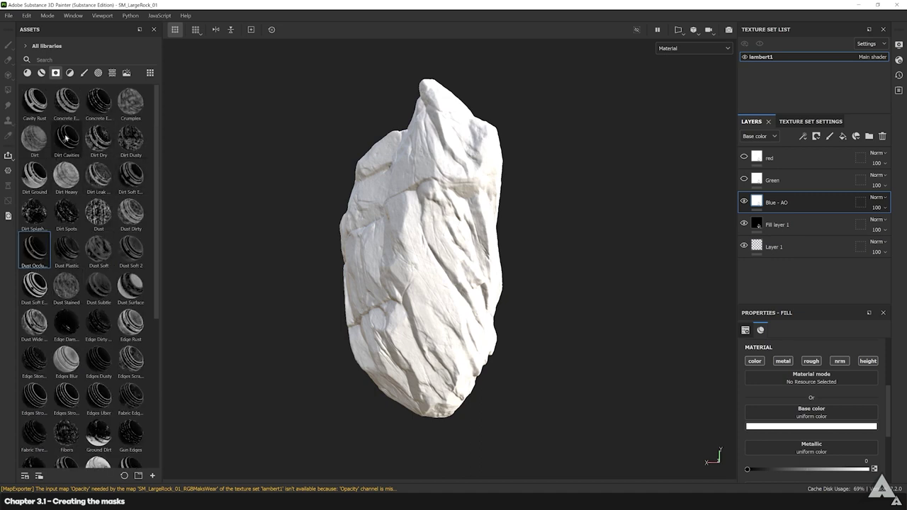
drag(66, 137, 764, 207)
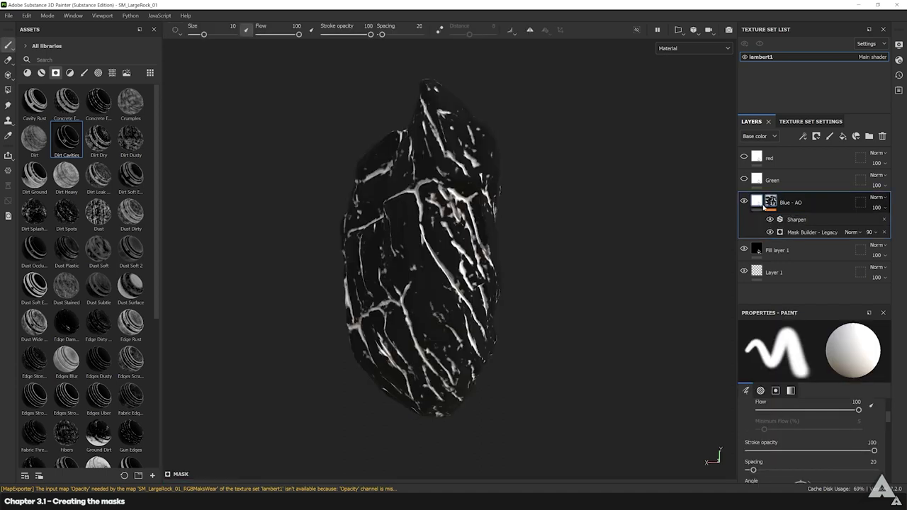
click(813, 220)
key(Delete)
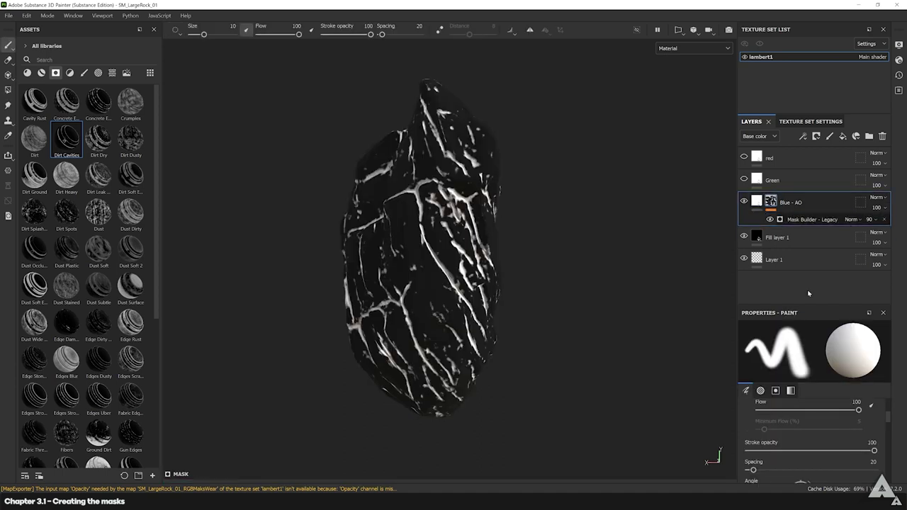
Set the Blue - AO mask generator's Contrast to 0.01 and Level to 0.23.
click(812, 220)
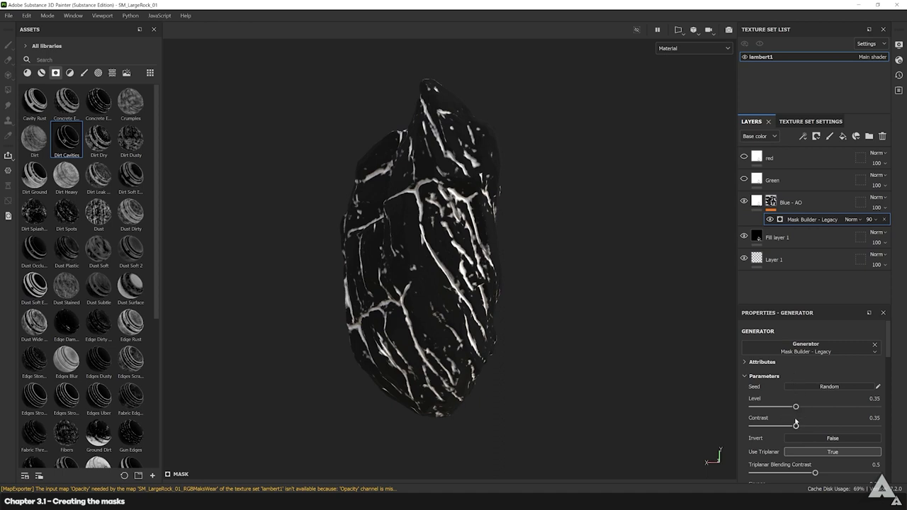
drag(776, 426, 754, 426)
drag(796, 406, 780, 411)
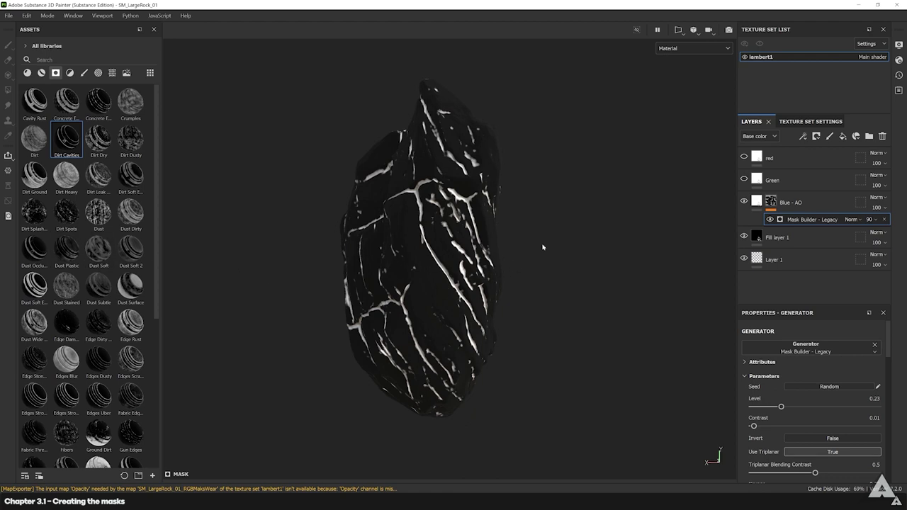
Show the Green layer, hide the Blue - AO layer, and select Green for masking.
click(843, 210)
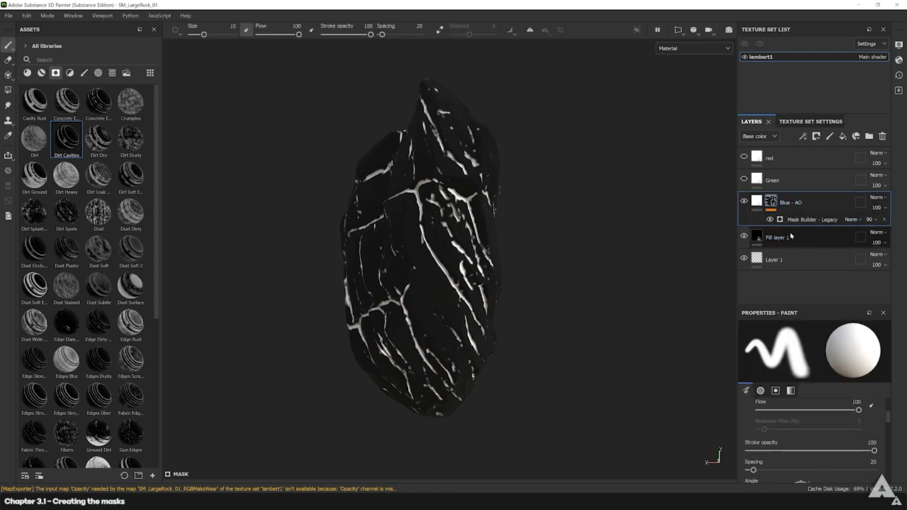
click(744, 182)
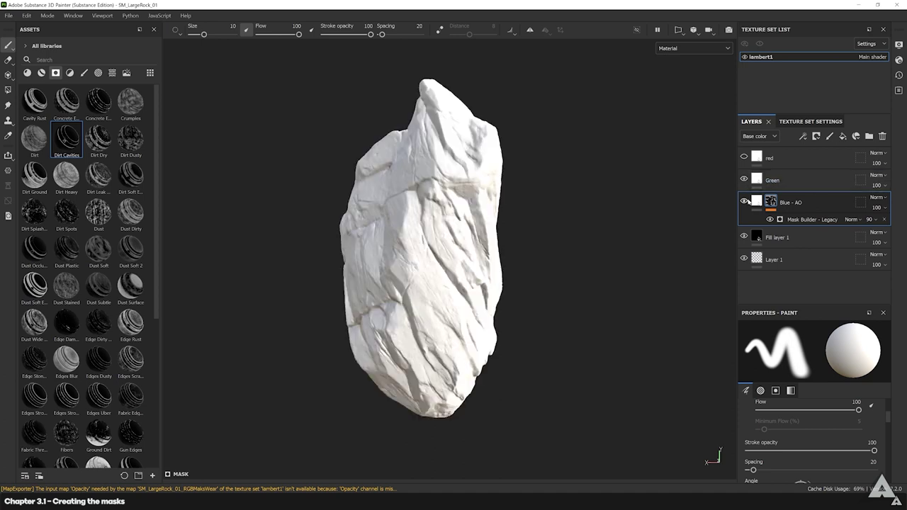
click(793, 180)
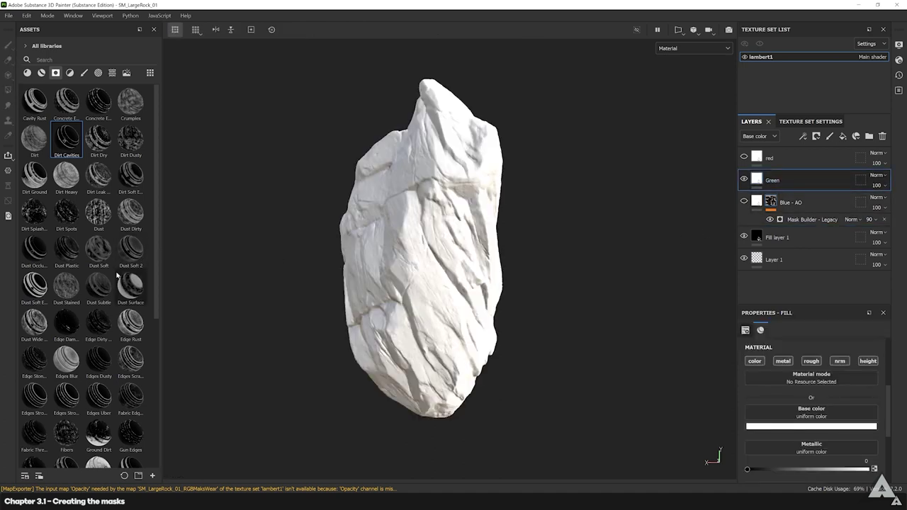
Apply the Fabric Thread smart mask to the Green layer.
scroll(119, 267, down, 3)
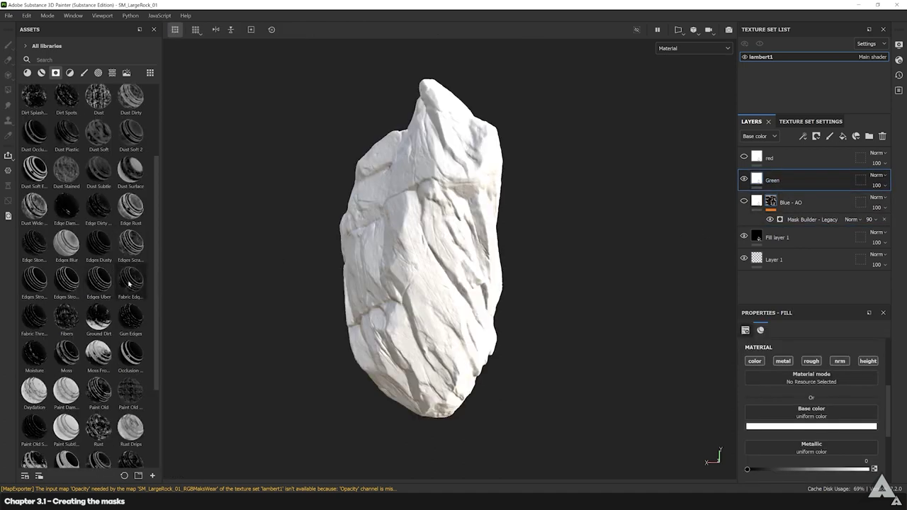
mouse_move(128, 283)
mouse_move(124, 317)
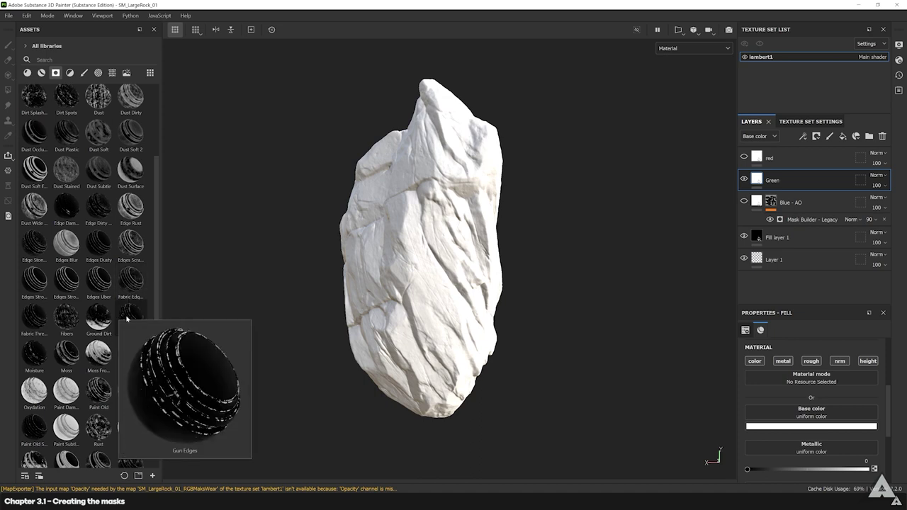
mouse_move(30, 317)
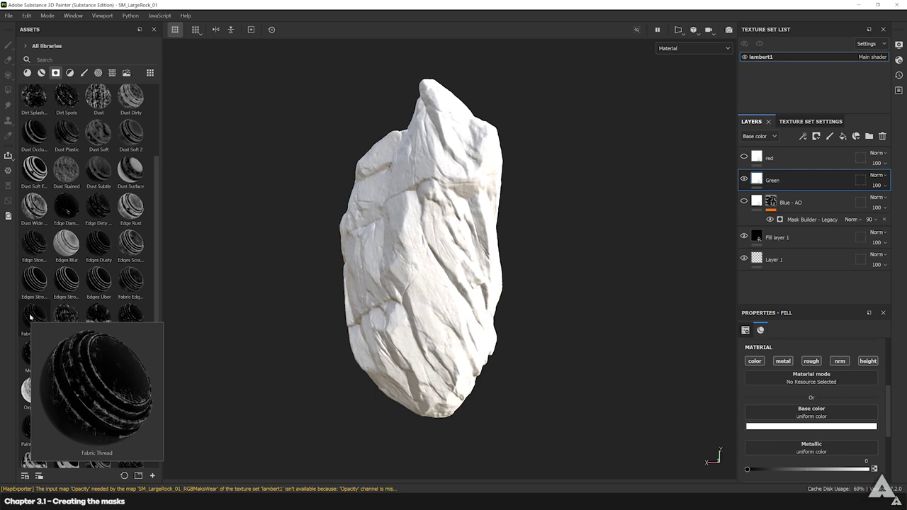
drag(30, 317, 806, 181)
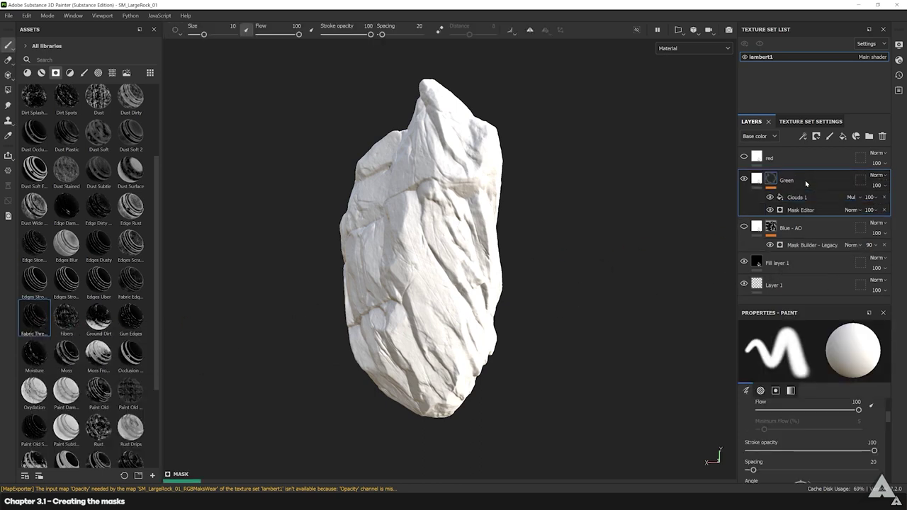
key(m)
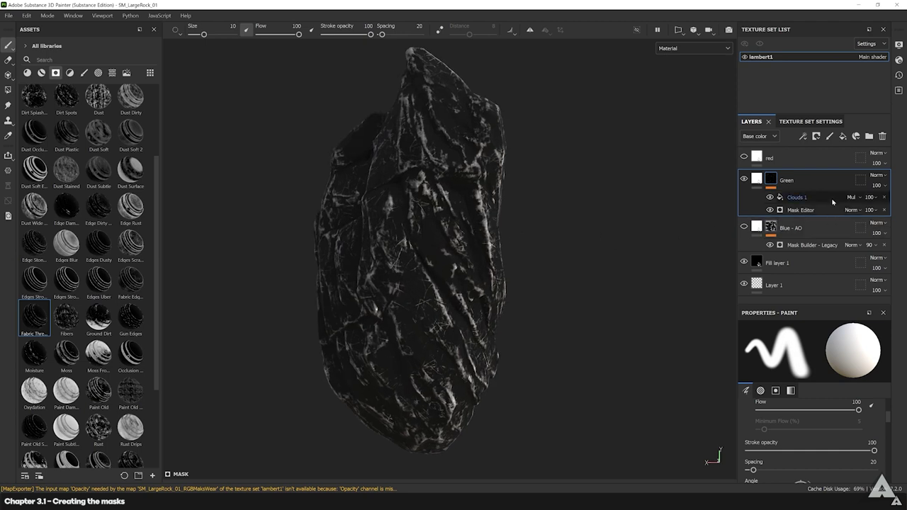
Try removing the Clouds 1 fill from the Green layer's mask, and undo the removal.
click(884, 198)
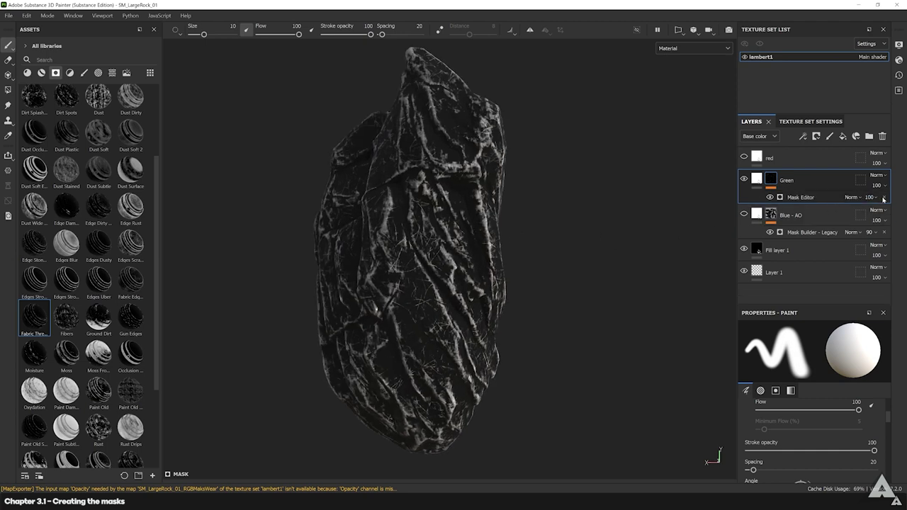
key(ctrl+z)
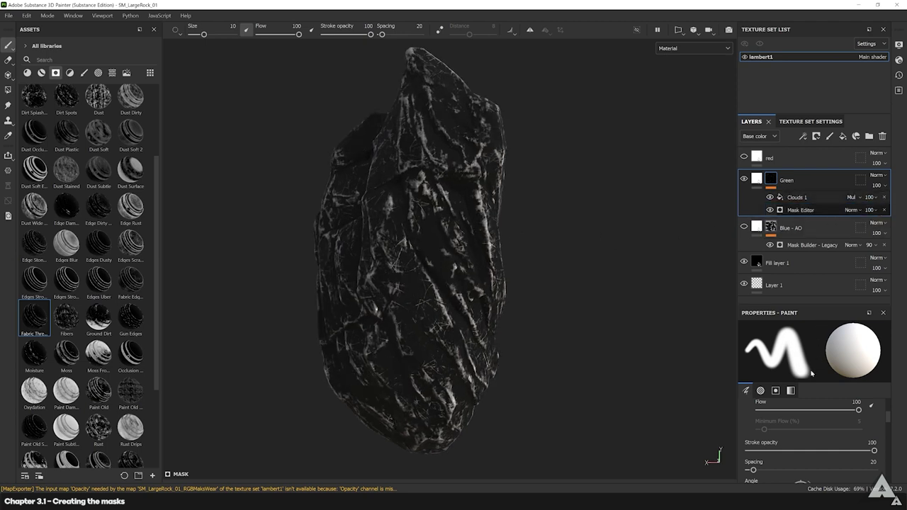
key(ctrl+z)
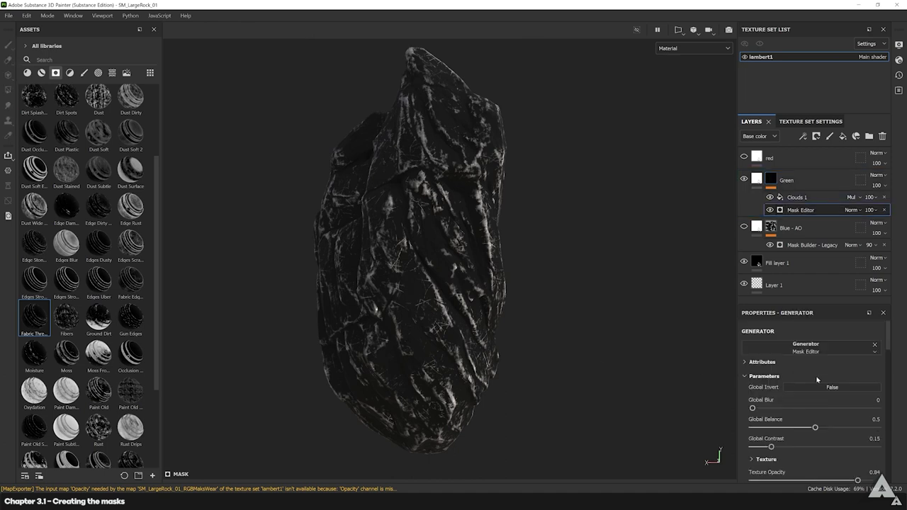
Try a Balance of 0.61 on the Green Mask Editor's secondary Grunge Concrete Burnt texture, and undo it.
scroll(818, 382, down, 8)
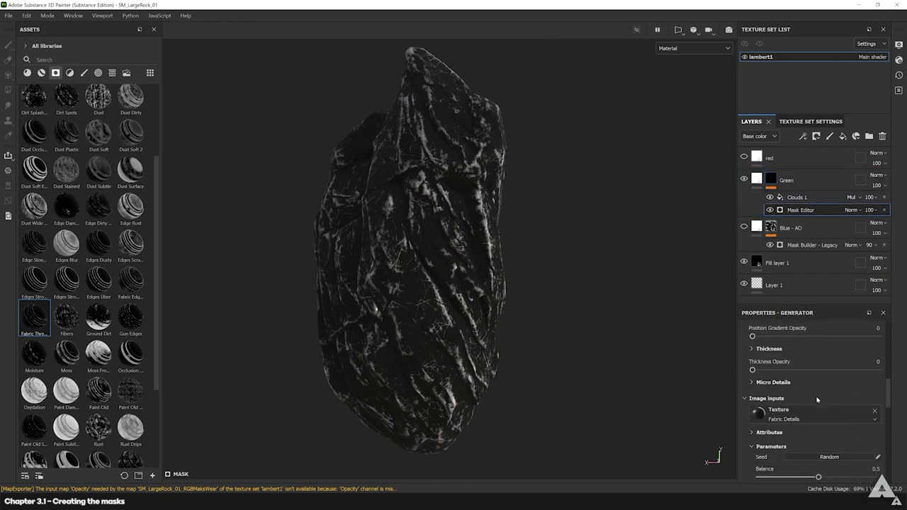
scroll(816, 400, down, 2)
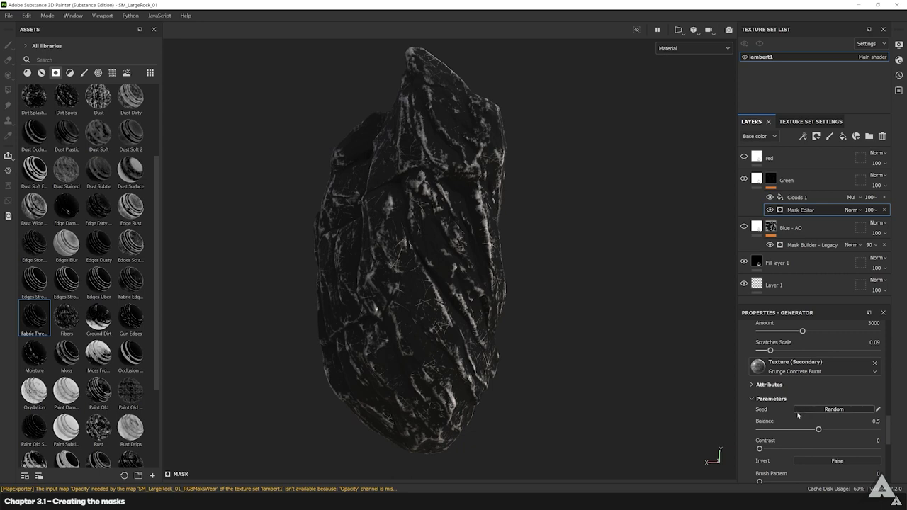
drag(768, 430, 832, 429)
click(831, 429)
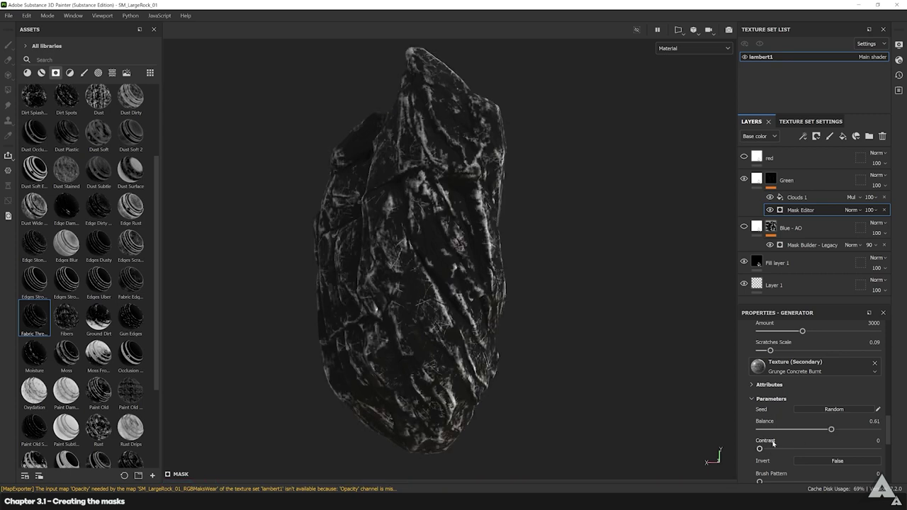
key(ctrl+z)
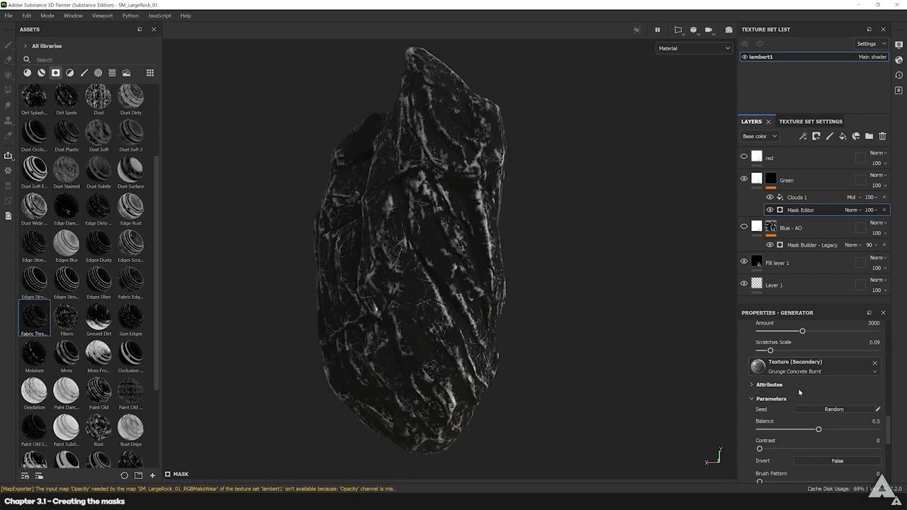
Set the Balance of the Green Mask Editor's Fabric Details texture to 0.
scroll(794, 383, down, 2)
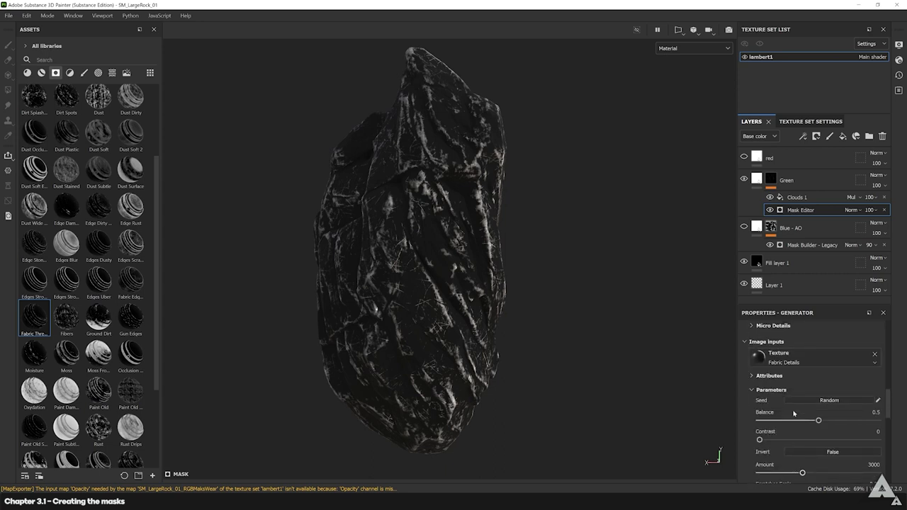
scroll(795, 414, up, 2)
drag(818, 392, 744, 394)
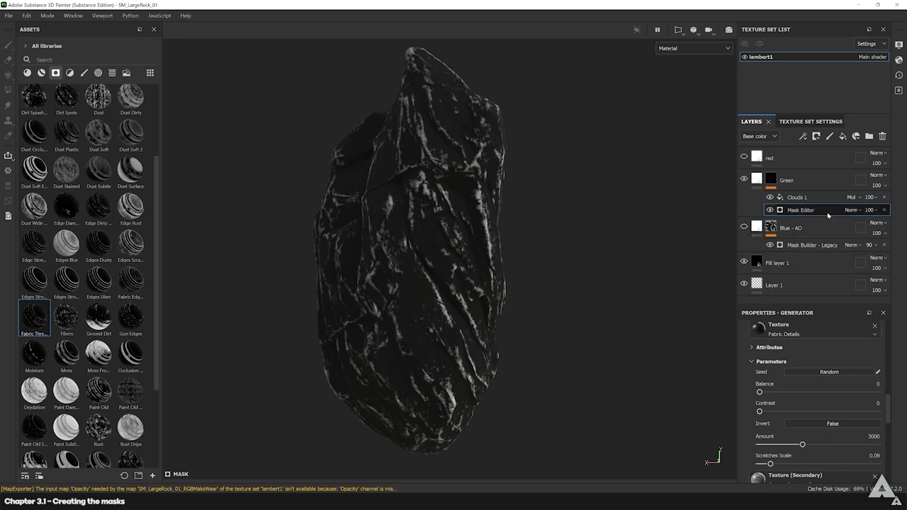
Add a Sharpen filter to the Green layer's mask.
right_click(771, 178)
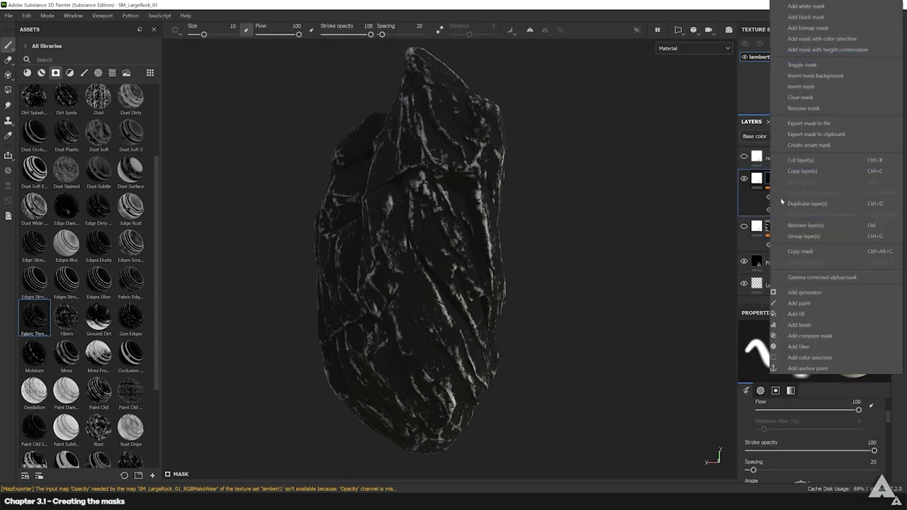
click(829, 347)
click(826, 346)
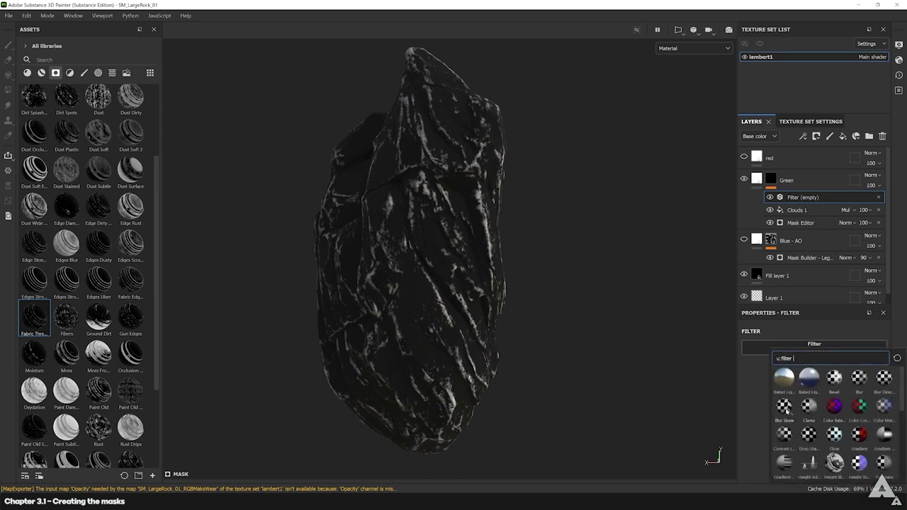
text(sha)
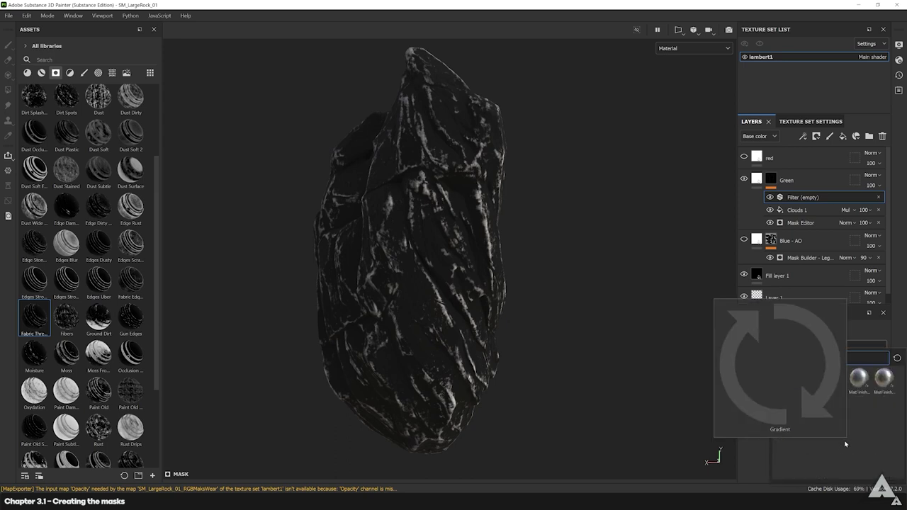
click(785, 406)
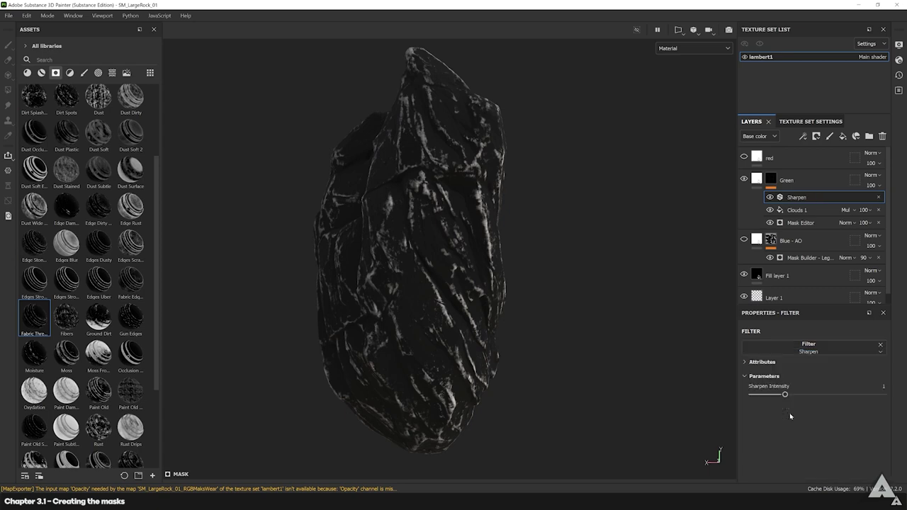
Try a Sharpen Intensity of 5 on the Green mask and inspect it on the rock.
click(885, 387)
text(5)
key(Return)
scroll(529, 227, up, 4)
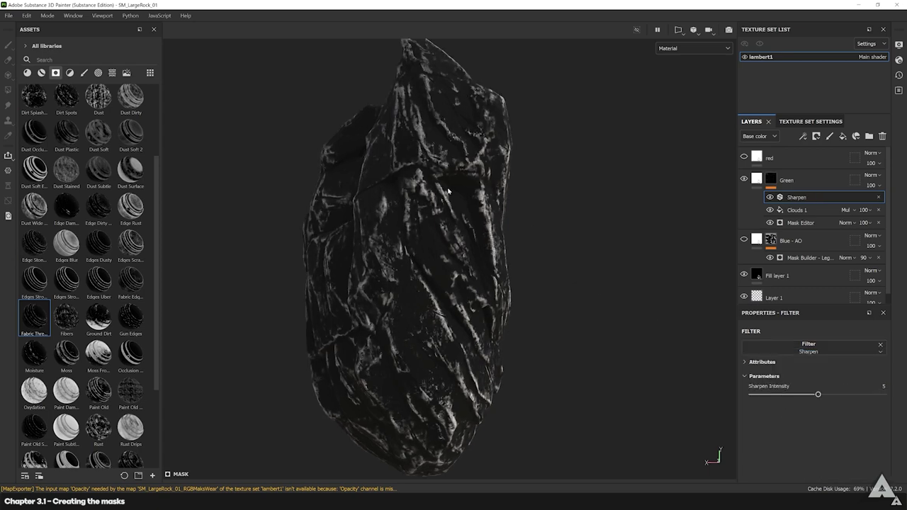
scroll(448, 190, down, 2)
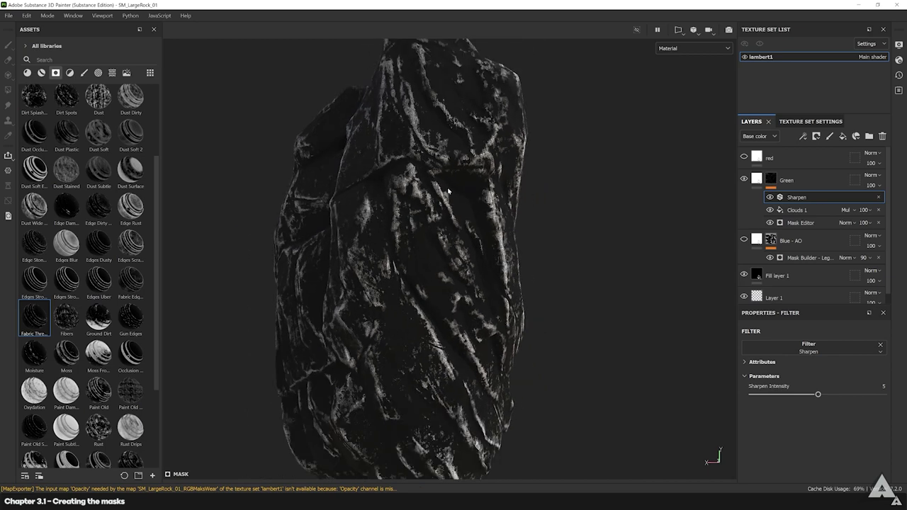
scroll(447, 190, down, 2)
Try a Sharpen Intensity of 3 on the Green mask, and settle on 1.52.
click(883, 387)
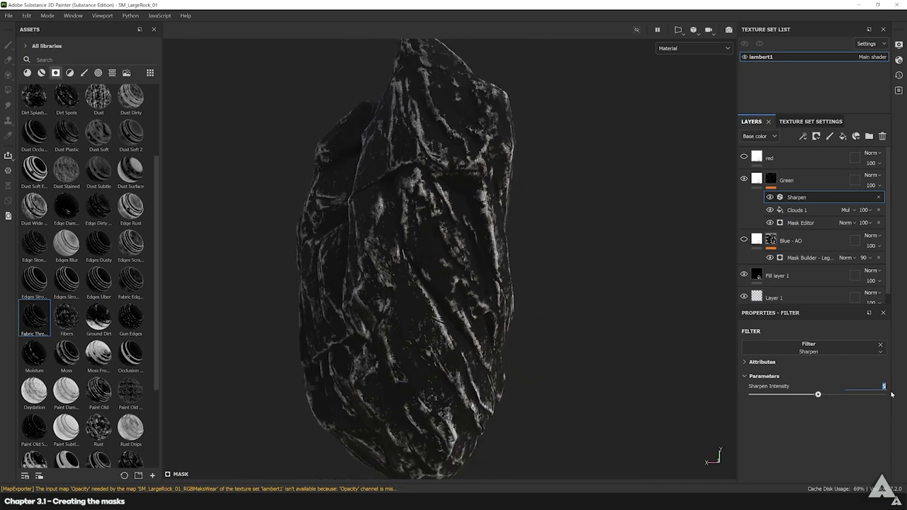
text(3)
key(Return)
scroll(531, 293, down, 2)
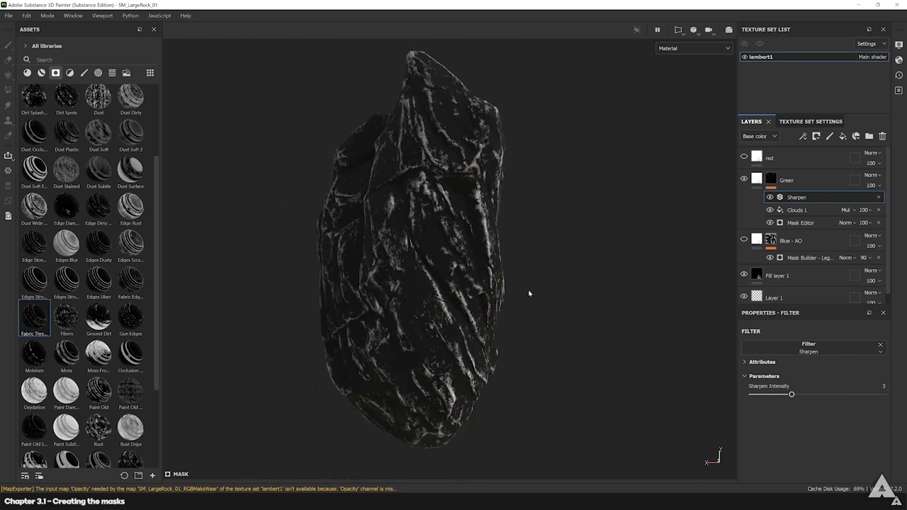
drag(791, 395, 772, 396)
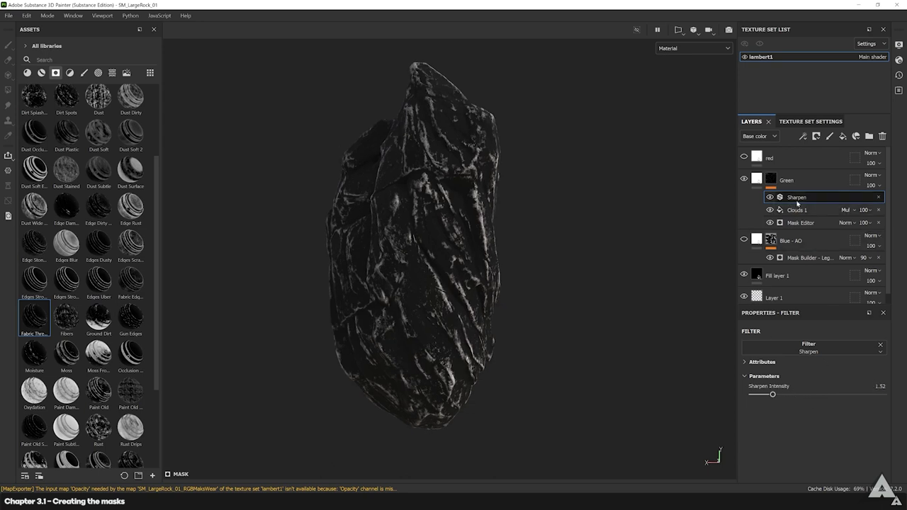
Set the Global Contrast of the Green mask's Mask Editor generator to 0.09.
click(810, 223)
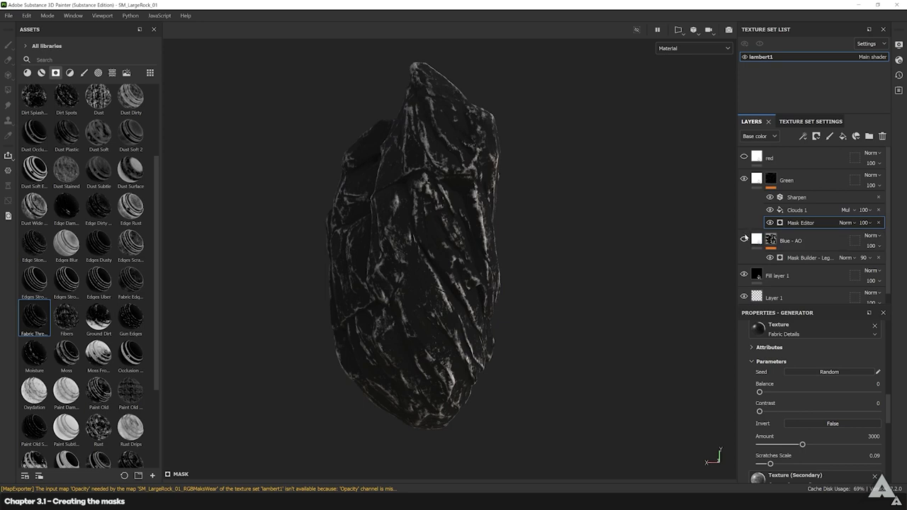
scroll(780, 389, down, 5)
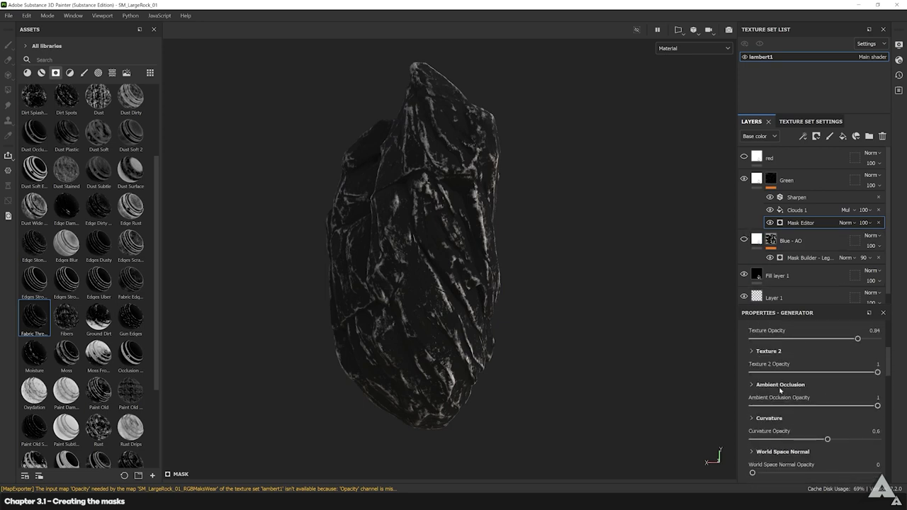
scroll(783, 397, up, 2)
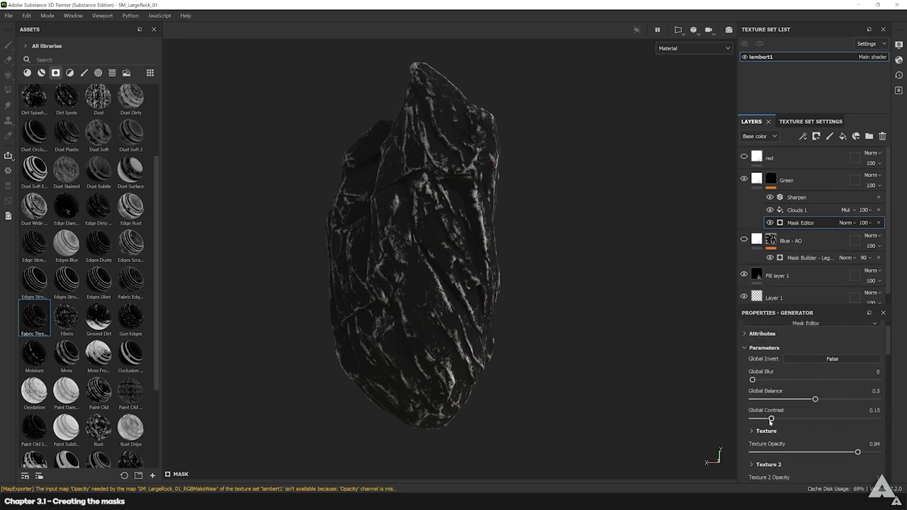
drag(771, 420, 755, 420)
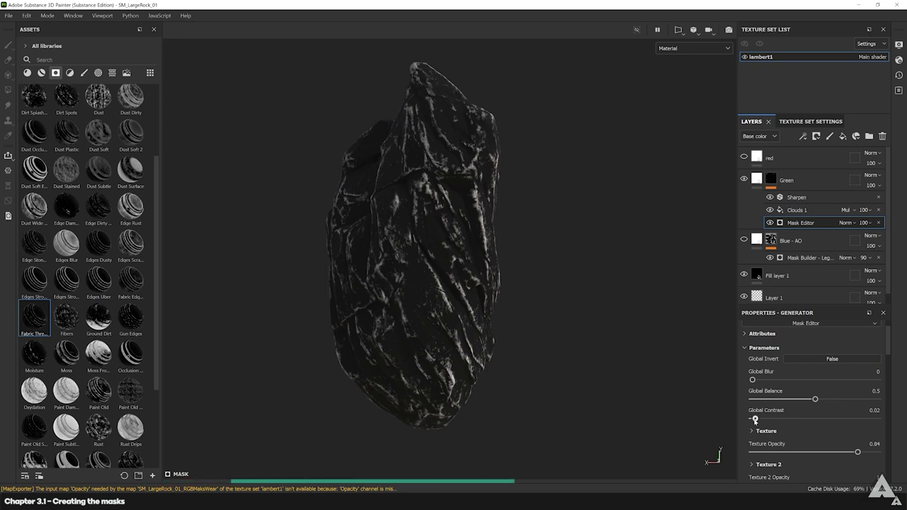
drag(755, 420, 764, 420)
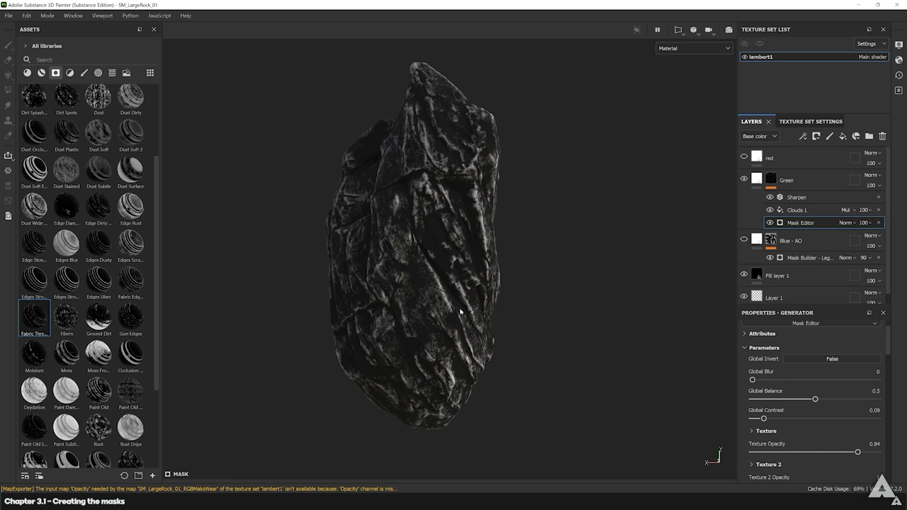
Set the Histogram position of the Green mask's Clouds 1 fill to 0.44.
click(797, 210)
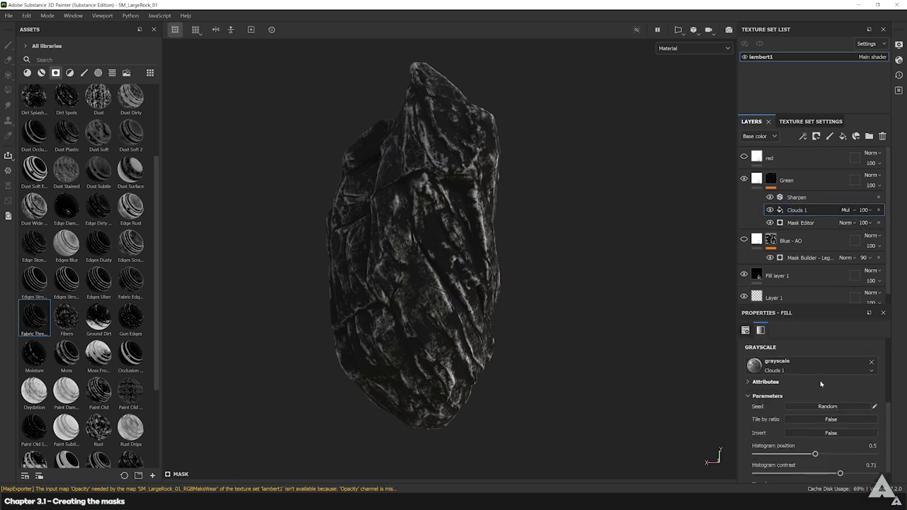
scroll(813, 402, down, 1)
mouse_move(815, 434)
mouse_down()
mouse_move(836, 435)
mouse_move(807, 437)
mouse_up()
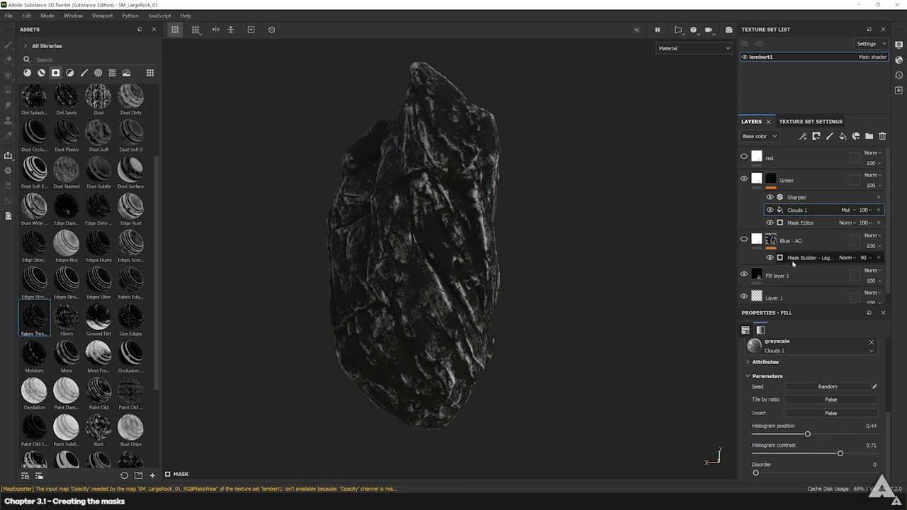
Add a Levels effect on top of the Green layer's mask stack.
click(771, 179)
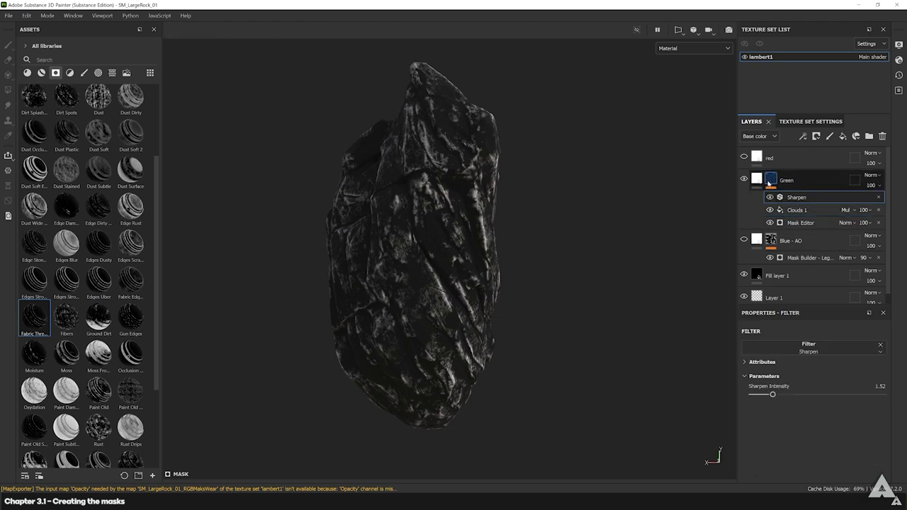
right_click(770, 183)
click(812, 327)
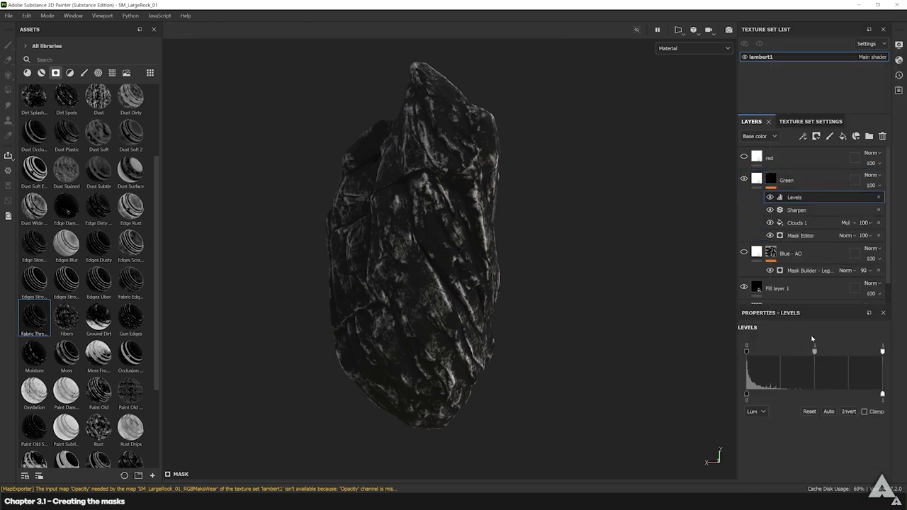
Set the midtone of the Green mask's Levels effect to 0.781 and compare the rock with the effect off and on.
mouse_move(815, 353)
mouse_down()
mouse_move(837, 356)
mouse_move(799, 357)
mouse_up()
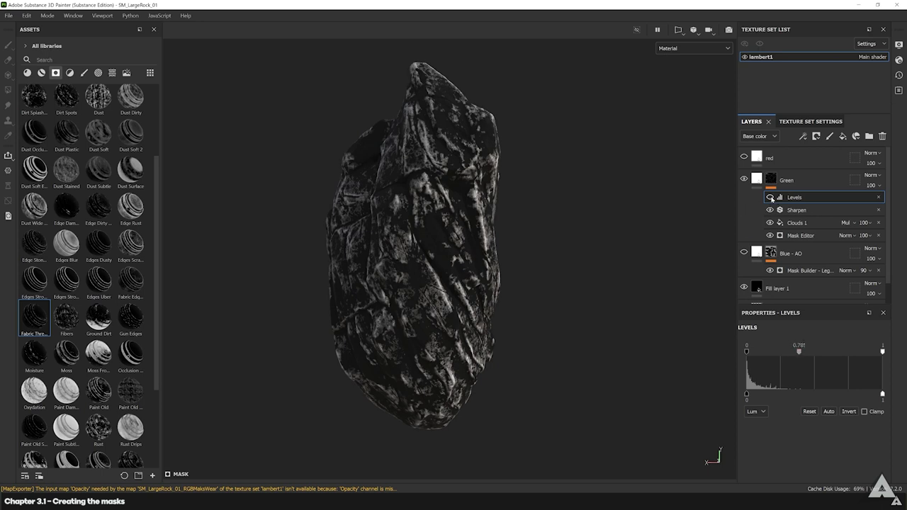
click(770, 197)
click(770, 197)
click(770, 197)
click(770, 197)
Rename the Green layer as "Green - Edge".
double_click(789, 180)
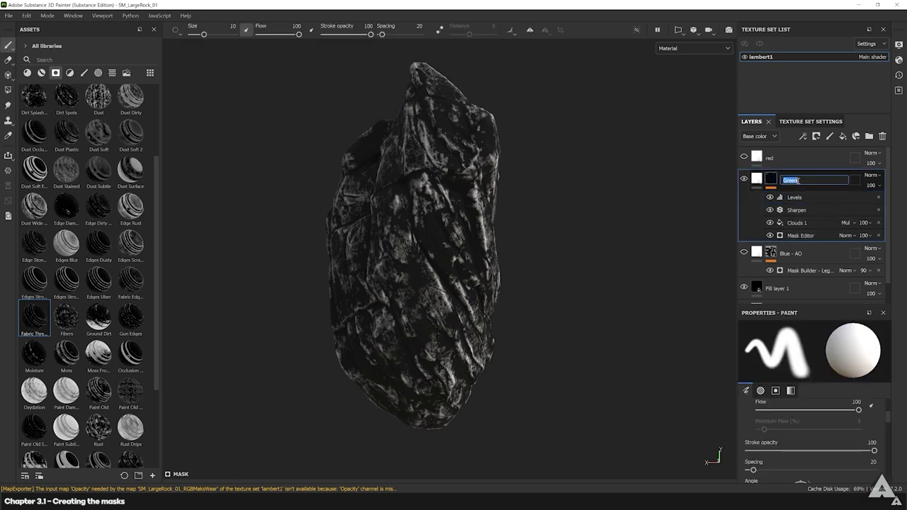
text(- Edge)
key(Return)
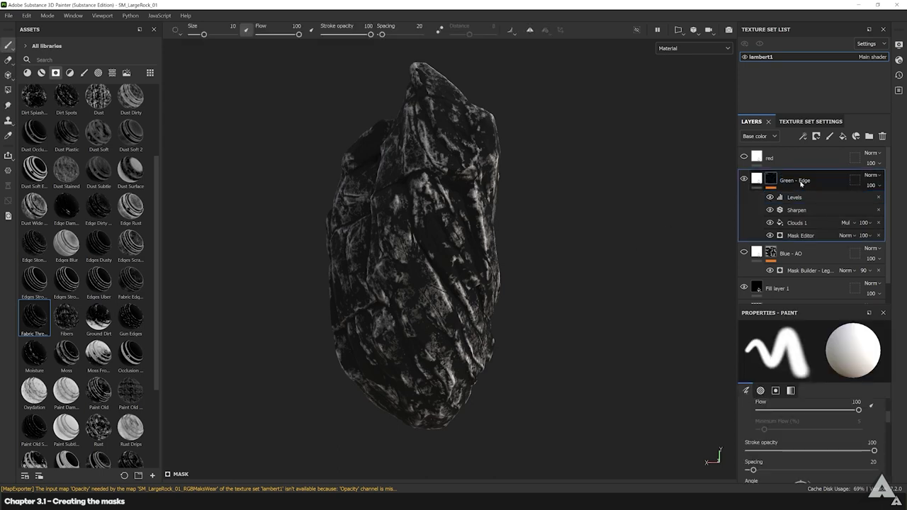
Show the red layer with the Dirt Spots smart mask applied, and set its Mask Editor's Global Balance to 0.41 and Global Contrast to 0.34.
click(783, 158)
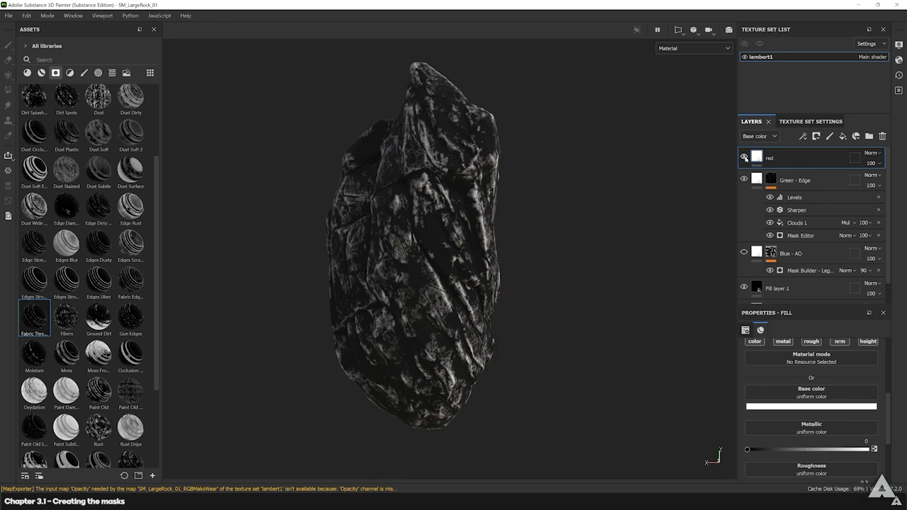
scroll(148, 245, up, 3)
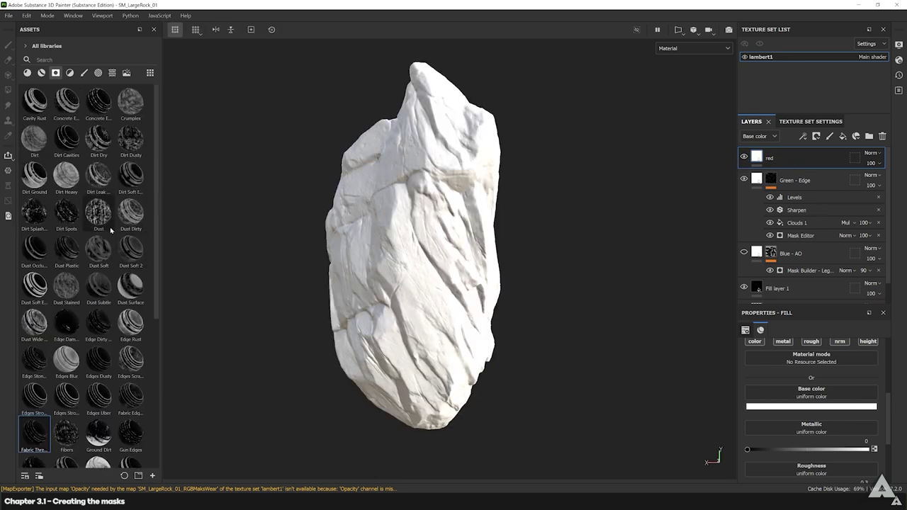
drag(65, 214, 785, 161)
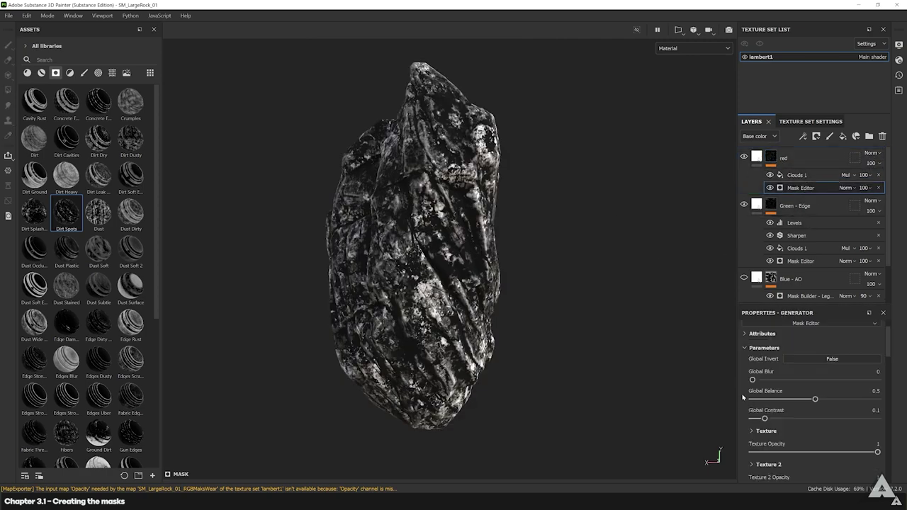
scroll(786, 390, down, 1)
mouse_move(791, 389)
mouse_down()
mouse_move(758, 391)
mouse_move(795, 392)
mouse_move(804, 371)
mouse_up()
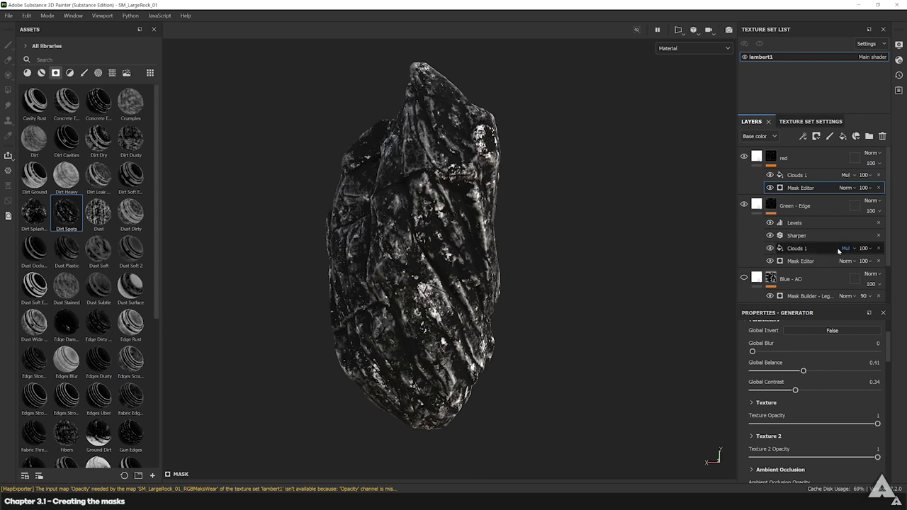
Hide the Green - Edge layer and set the Histogram position of the red mask's Clouds 1 fill to 0.52.
click(812, 175)
drag(808, 436, 832, 435)
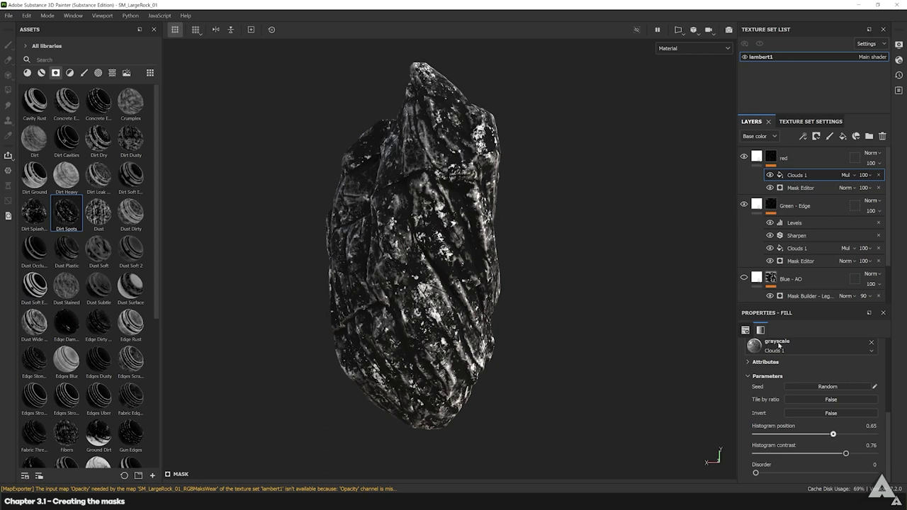
click(744, 205)
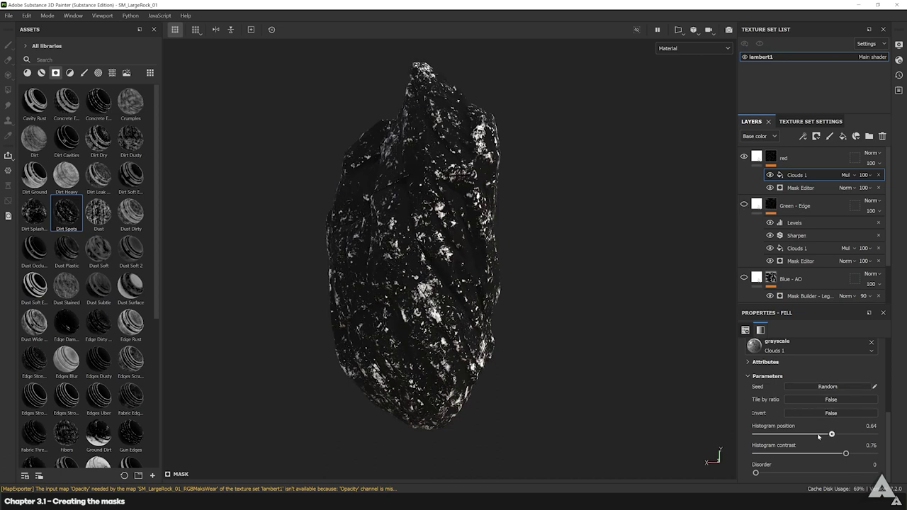
drag(833, 434, 808, 434)
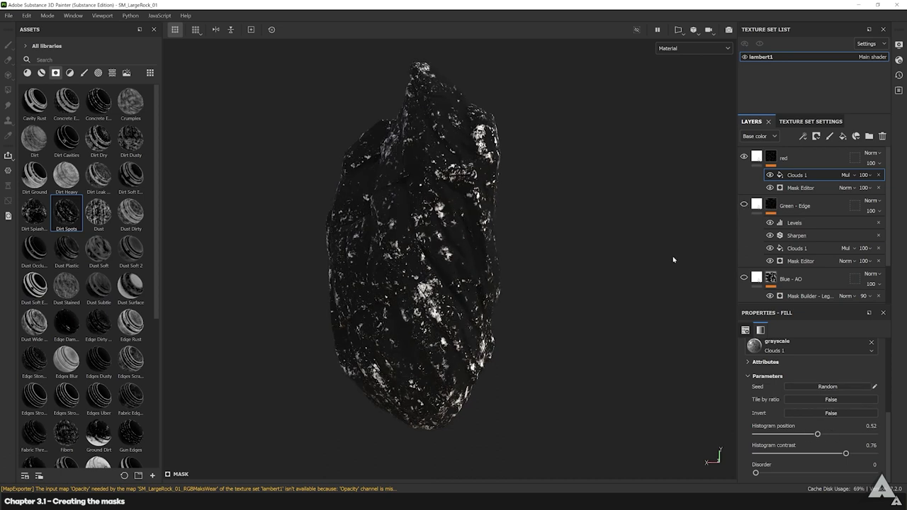
Set the Texture Opacity of the red mask's Mask Editor generator to 0.43.
click(816, 188)
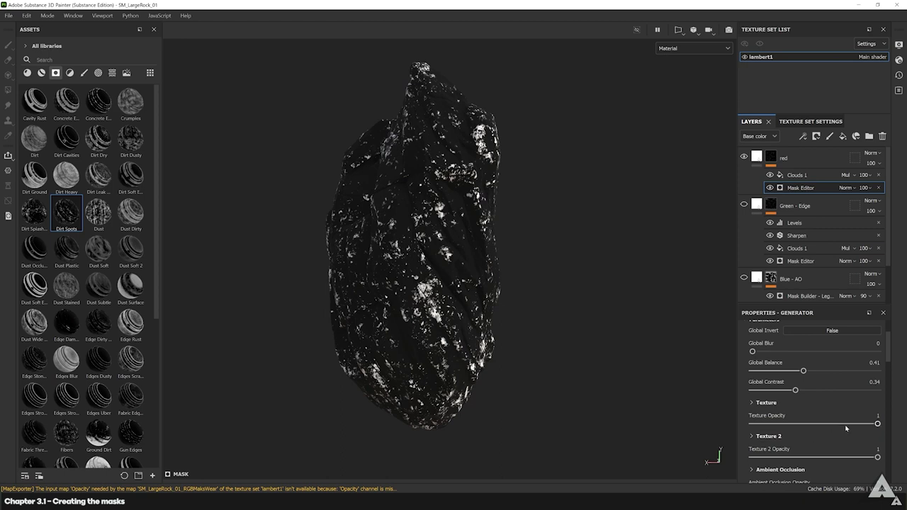
drag(877, 424, 798, 424)
drag(868, 425, 806, 438)
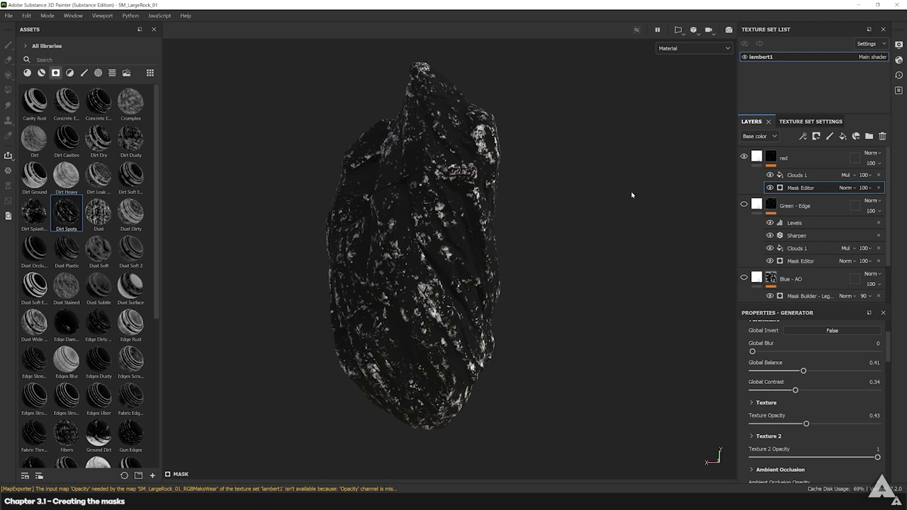
Rename the red layer as "red - Lichen".
double_click(788, 158)
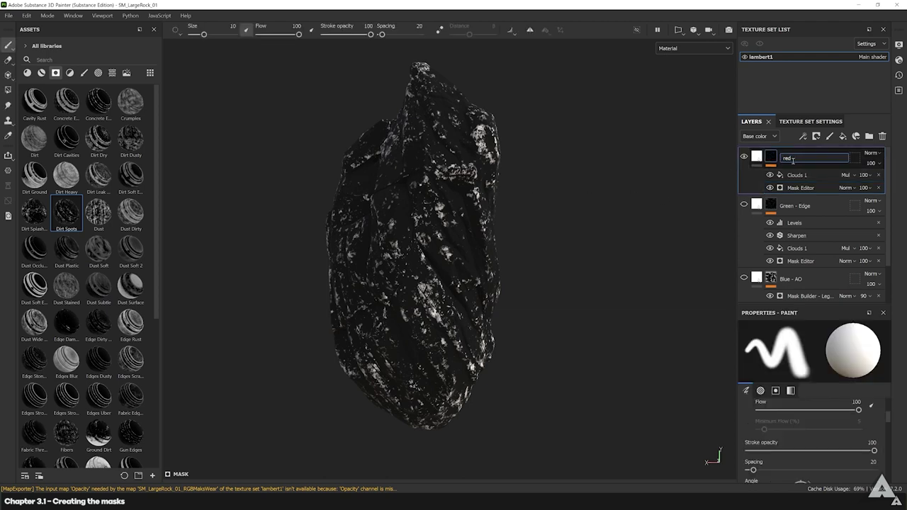
text(- Lichen)
key(Return)
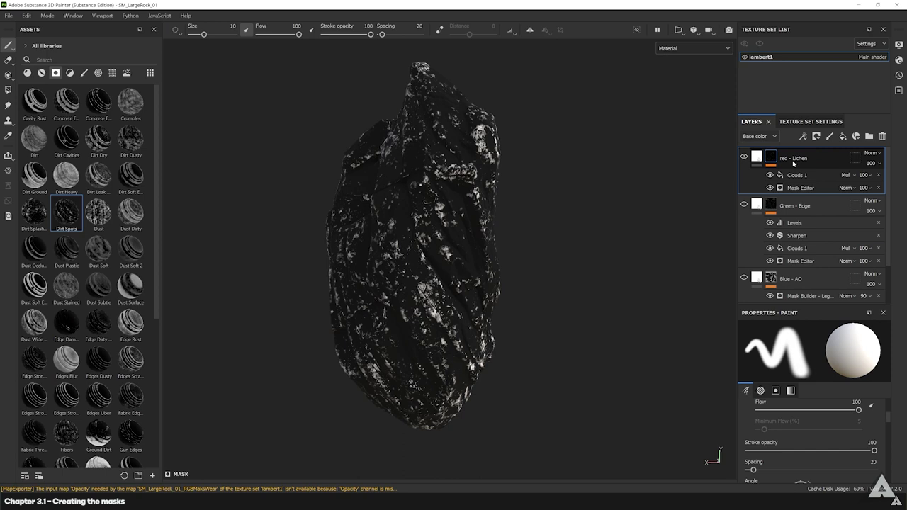
Export the lambert1 textures as an 8-bit PSD with the Rock_RGB_Mask output template.
scroll(792, 233, down, 2)
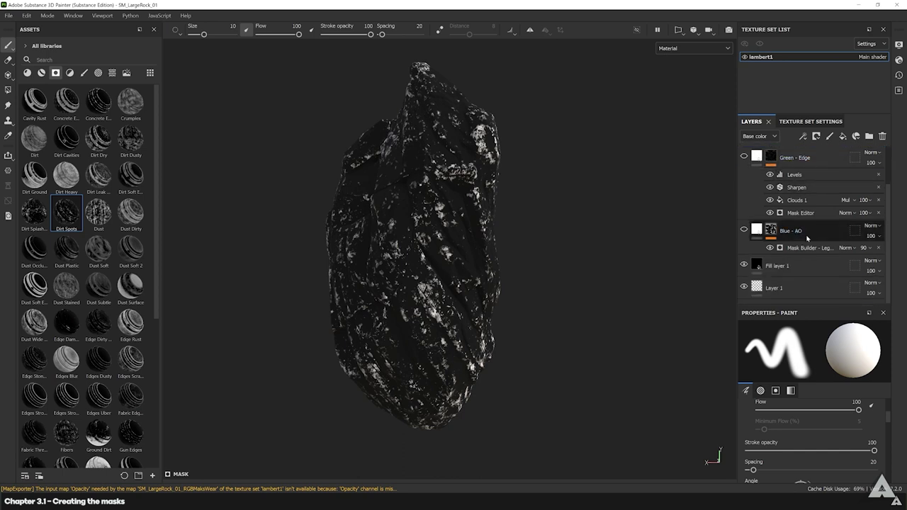
scroll(806, 238, up, 2)
scroll(807, 238, down, 2)
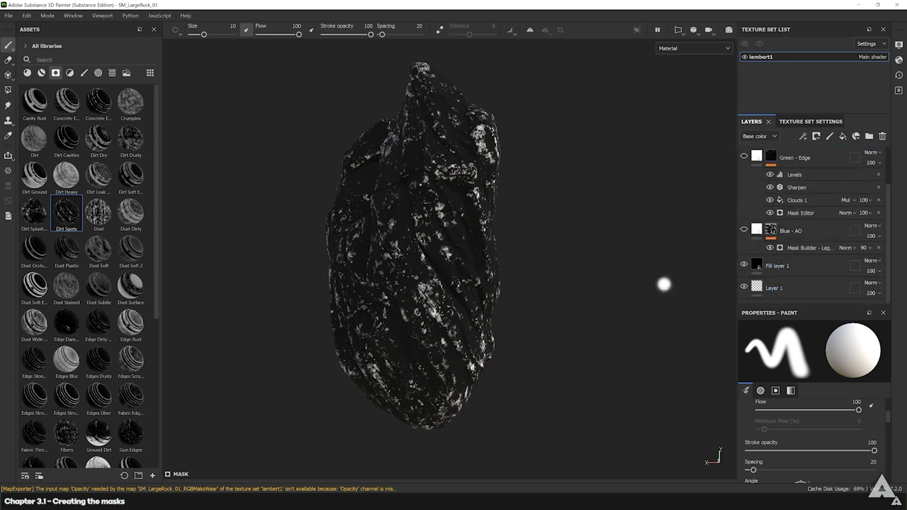
key(ctrl+shift+e)
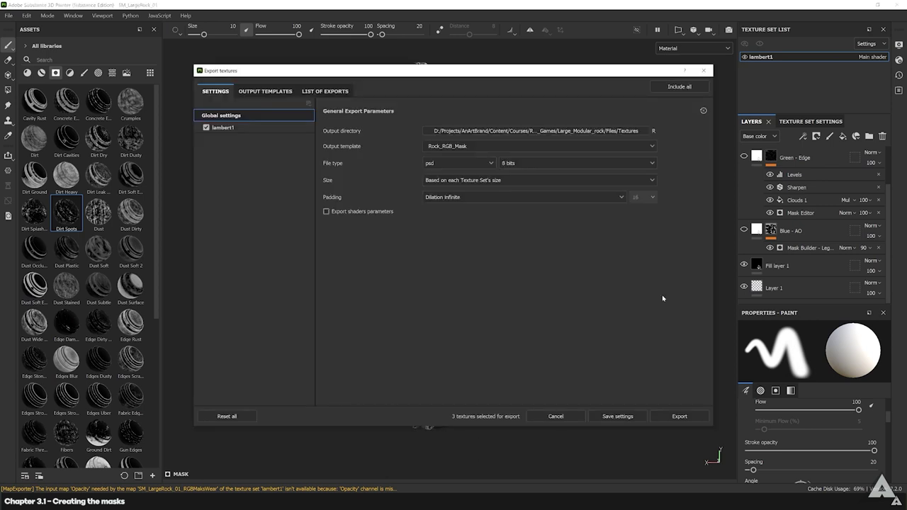
click(680, 416)
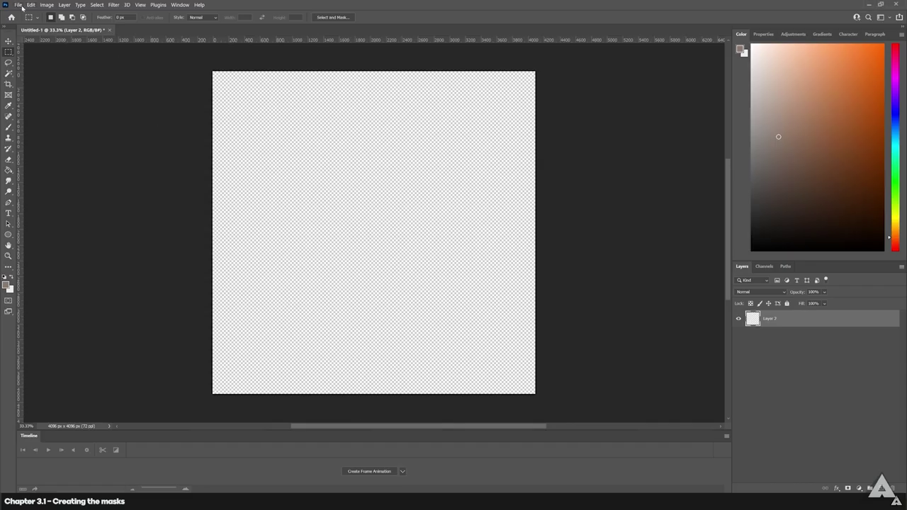
Switch to Photoshop, open the recent file SM_LargeRock_01_lambert1.psd and select the entire canvas of its mask layer.
click(18, 5)
mouse_move(42, 52)
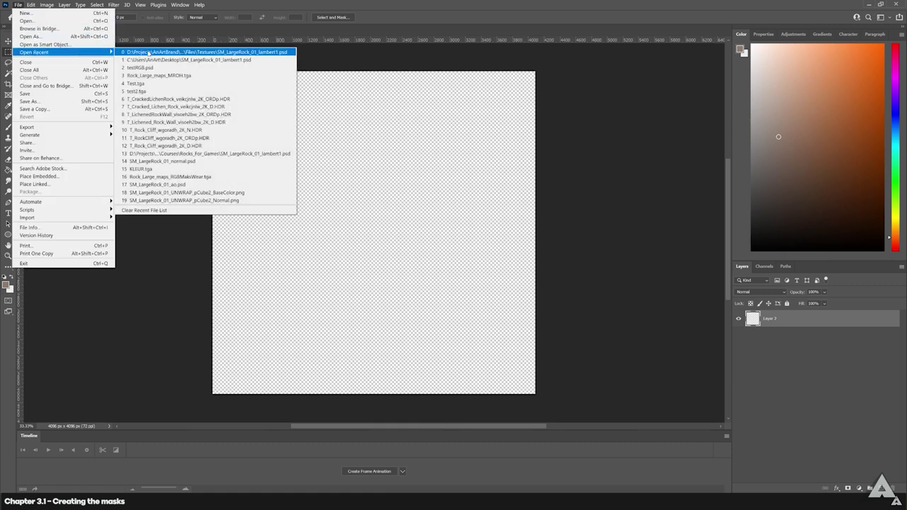
click(148, 52)
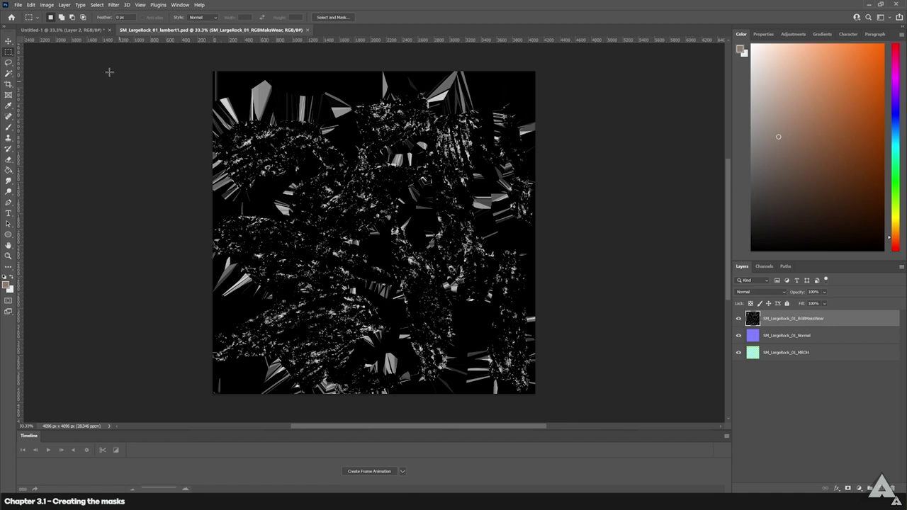
key(ctrl+a)
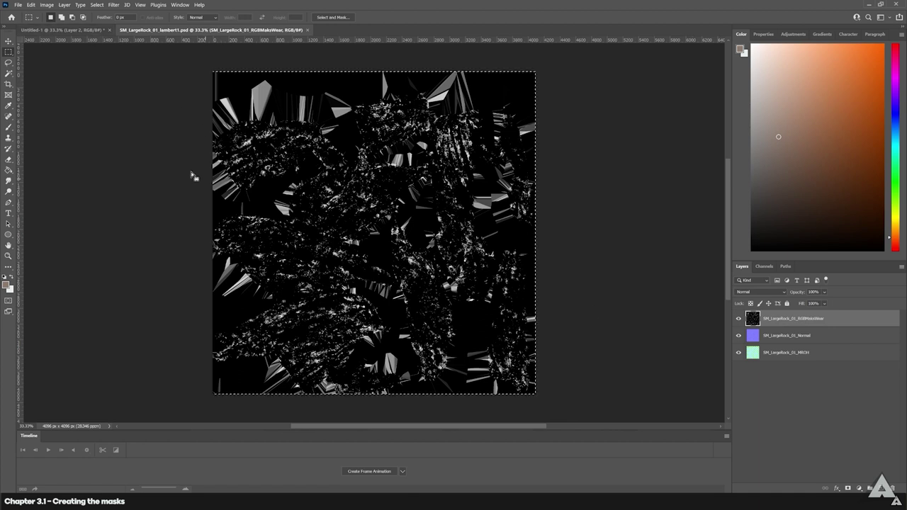
Fill Layer 2 of the Untitled-1 document with white using the Paint Bucket.
click(63, 30)
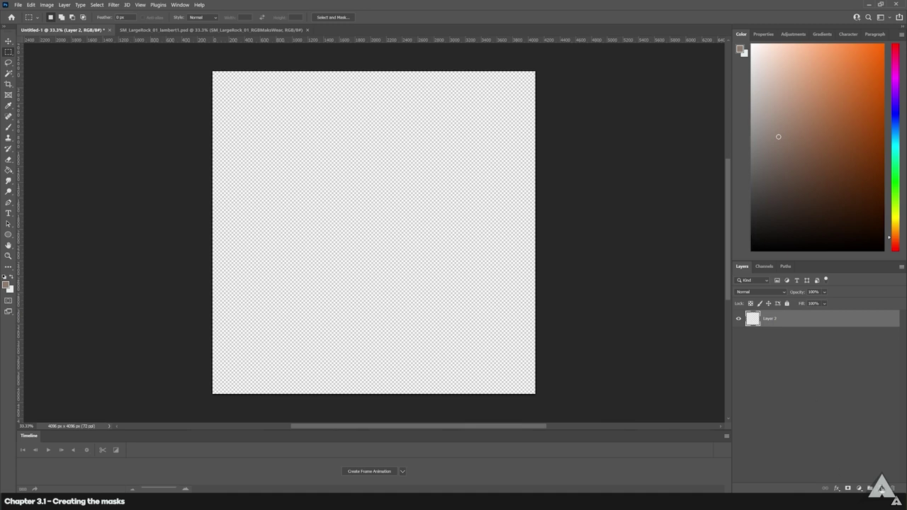
key(g)
click(411, 250)
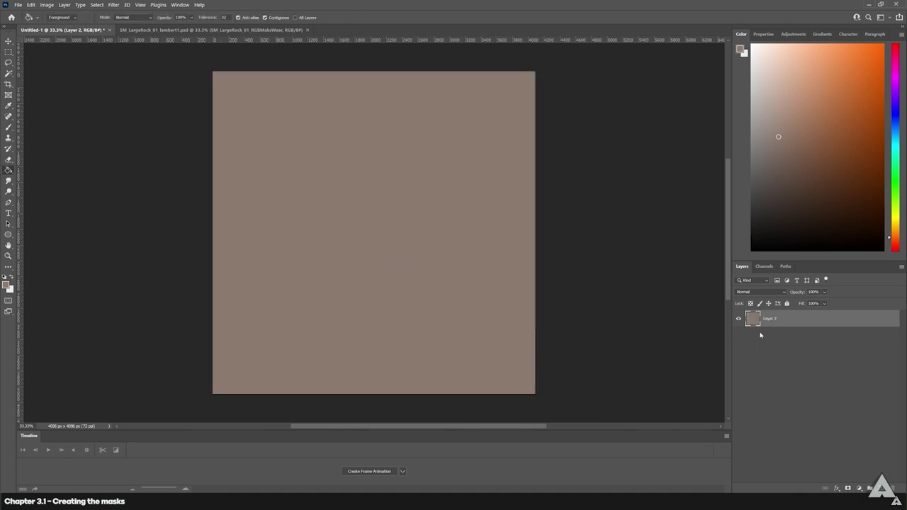
key(x)
click(468, 165)
Try pasting the lichen mask into the Green channel of Untitled-1.
click(764, 267)
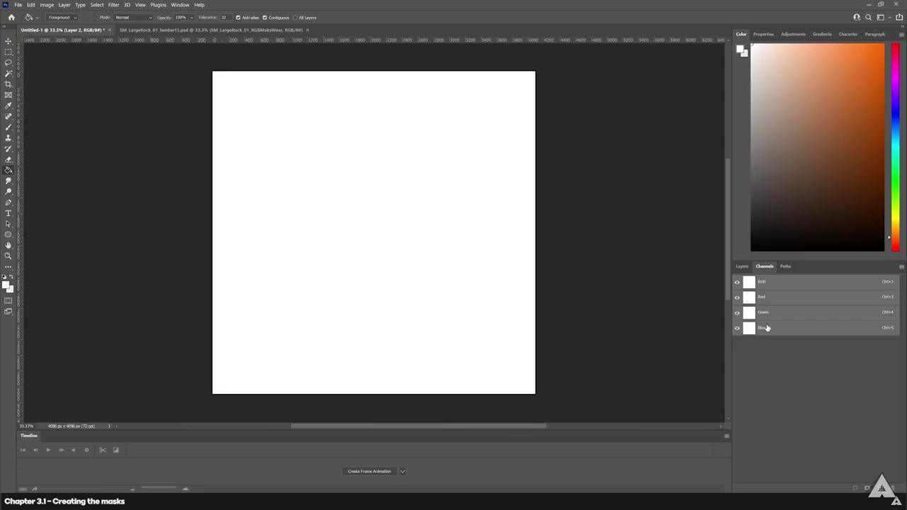
click(773, 316)
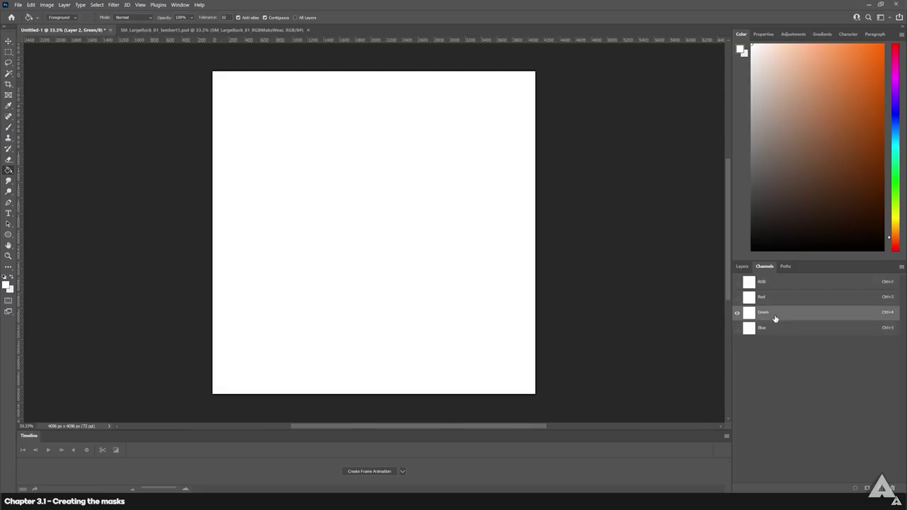
key(ctrl+v)
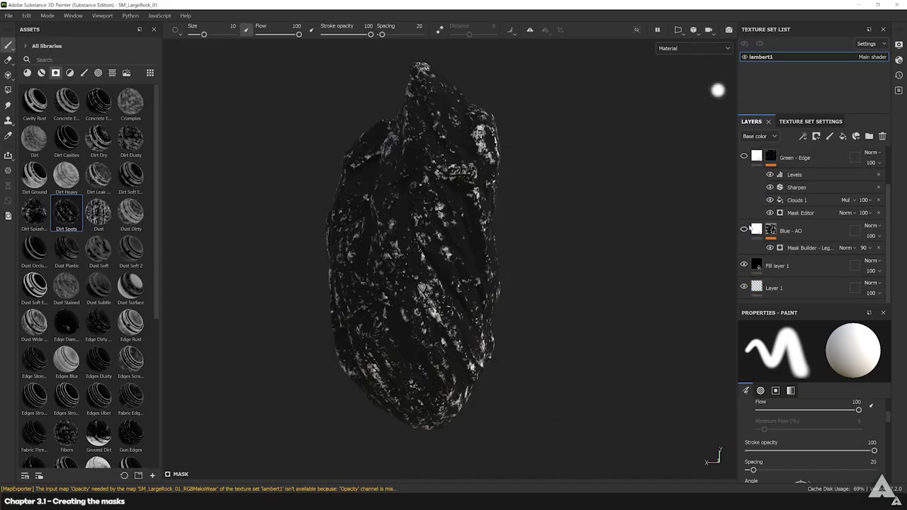
key(ctrl+v)
In Substance 3D Painter, hide red - Lichen and show Green - Edge; in Photoshop, paste the lichen mask into the Red channel of Untitled-1.
click(744, 158)
click(744, 205)
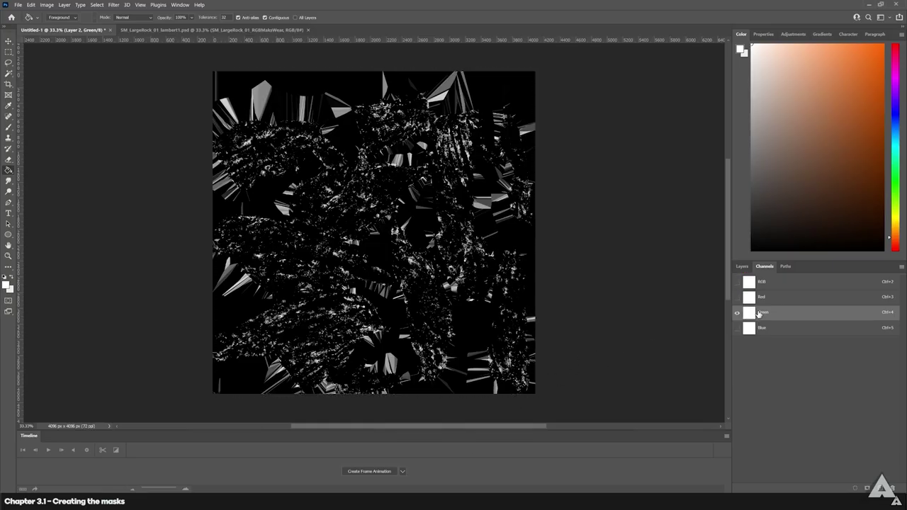
click(762, 297)
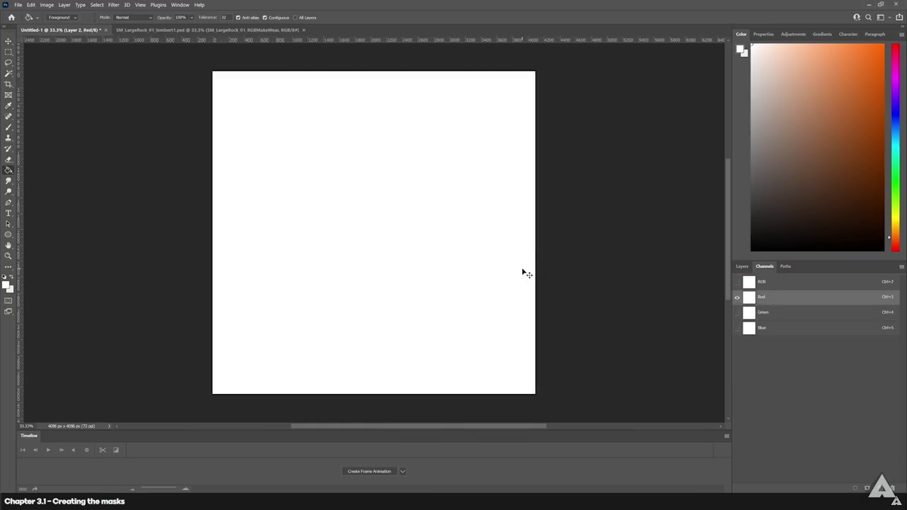
key(ctrl+v)
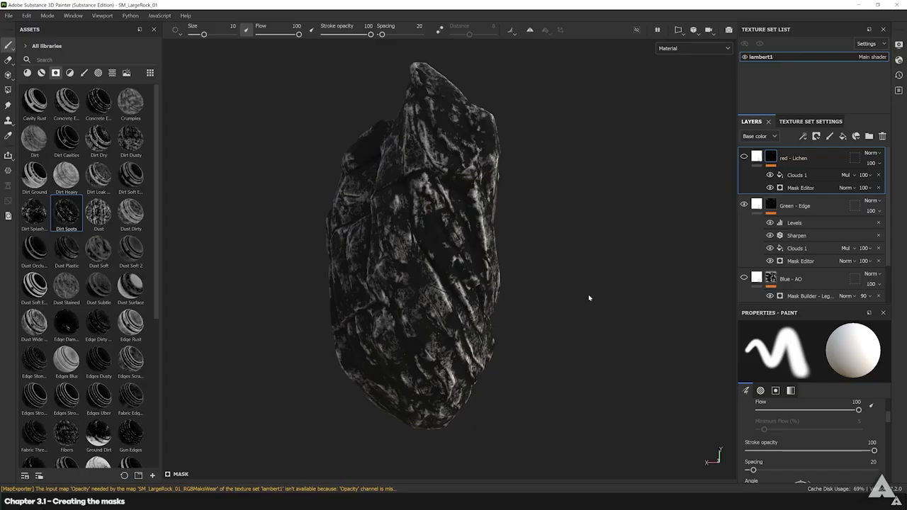
Export the textures from Substance 3D Painter with the Green - Edge layer shown, and reload SM_LargeRock_01_lambert1.psd from disk in Photoshop.
key(ctrl+shift+e)
click(680, 416)
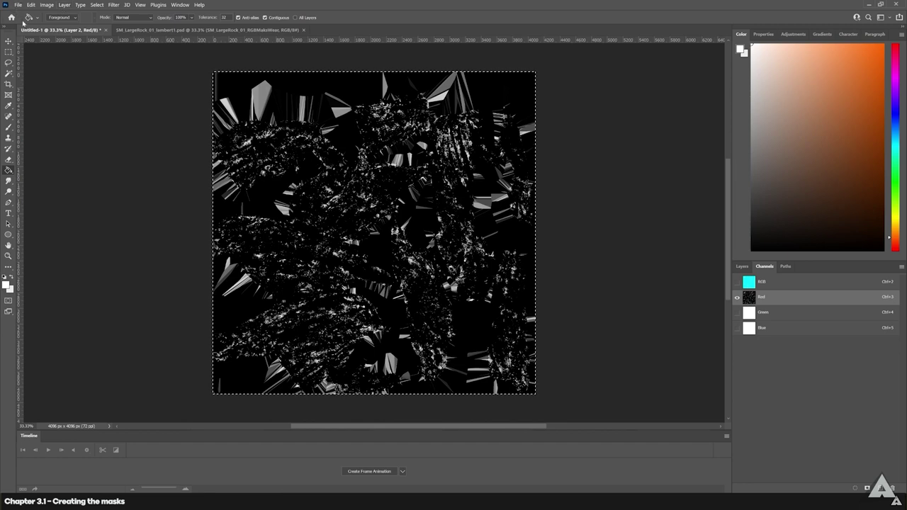
key(m)
click(18, 5)
mouse_move(42, 52)
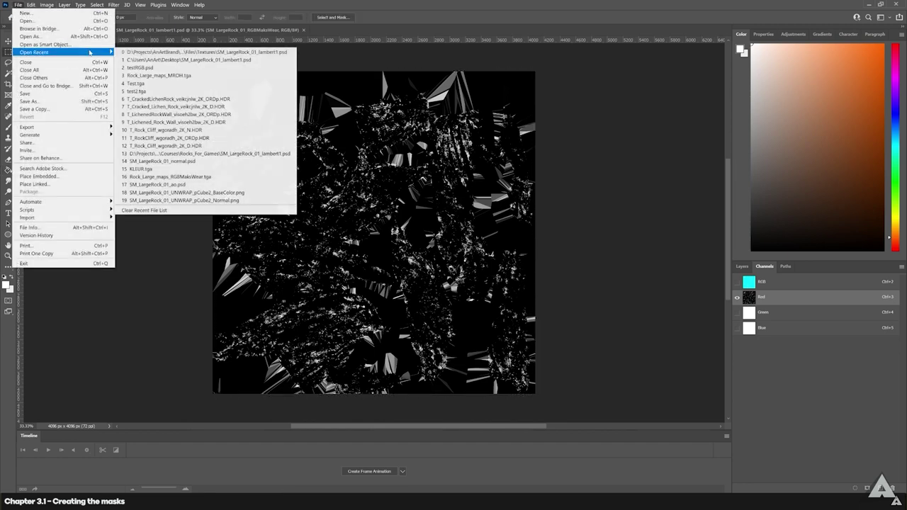
click(171, 58)
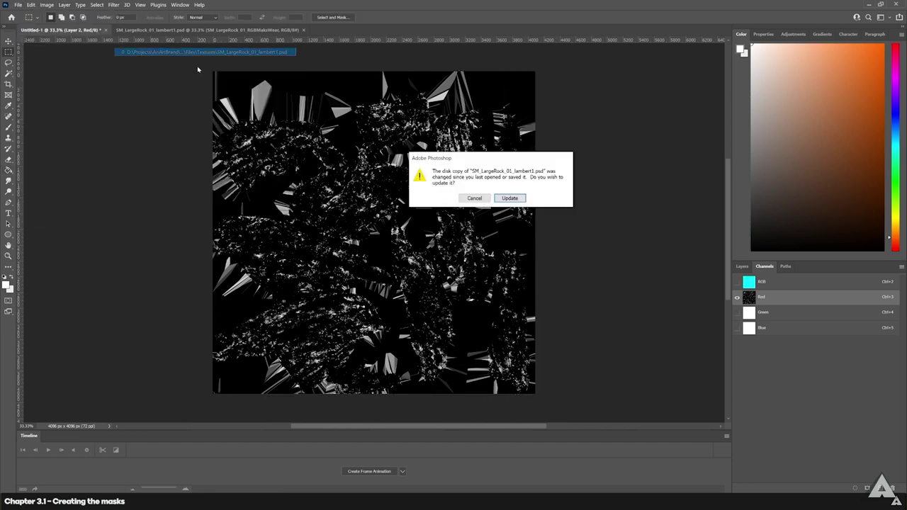
click(510, 197)
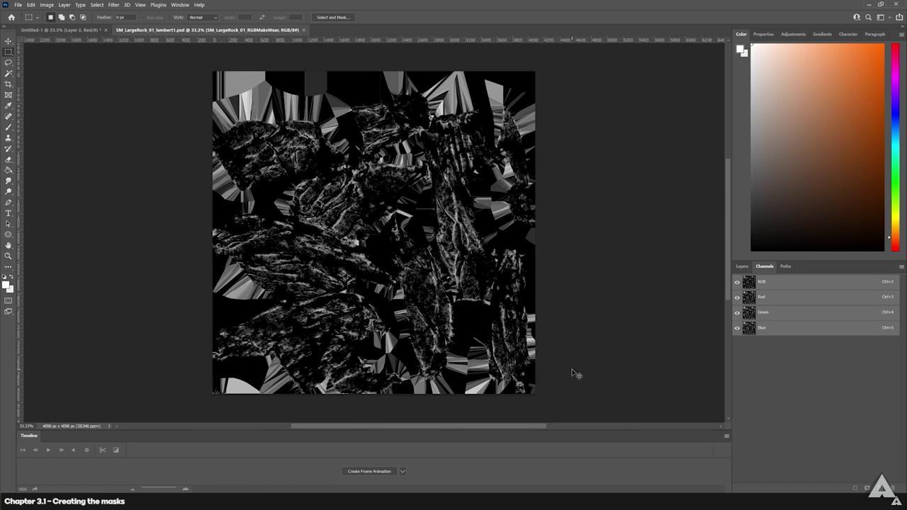
Make the Green channel of Untitled-1 active and switch back to Substance 3D Painter.
click(90, 31)
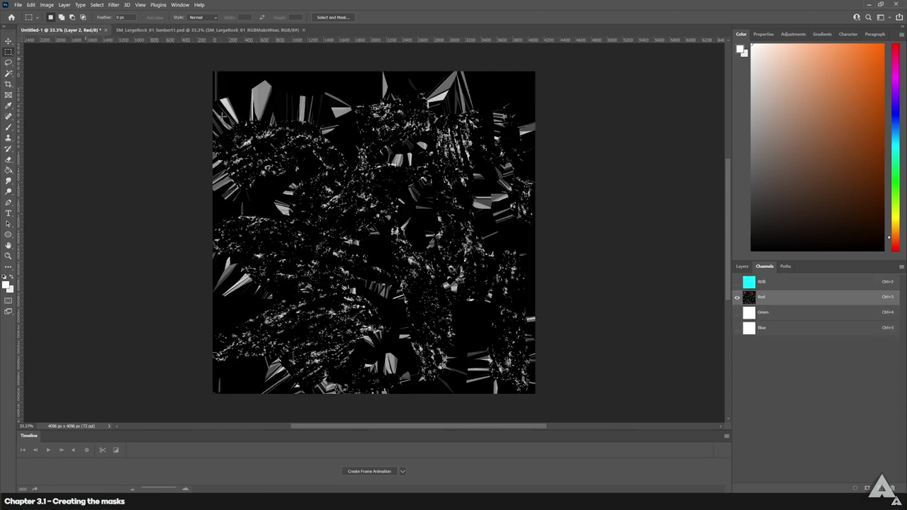
click(796, 314)
key(alt+Tab)
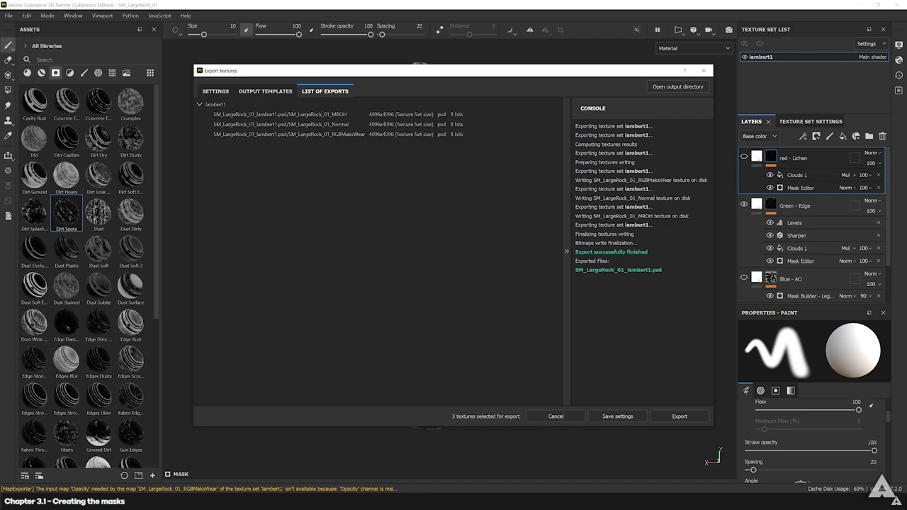
In Photoshop, paste the edge mask into the Green channel of Untitled-1, and close the finished texture export in Substance 3D Painter.
key(alt+Tab)
key(ctrl+v)
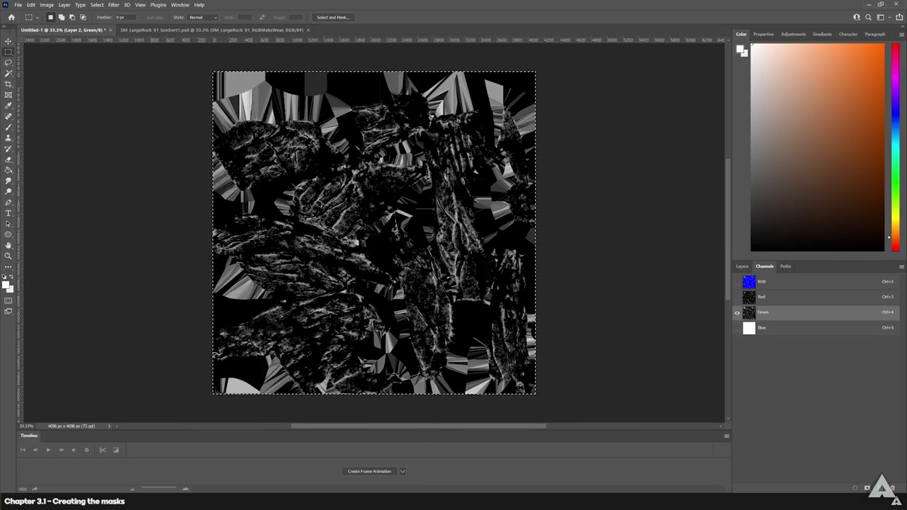
key(alt+Tab)
click(567, 417)
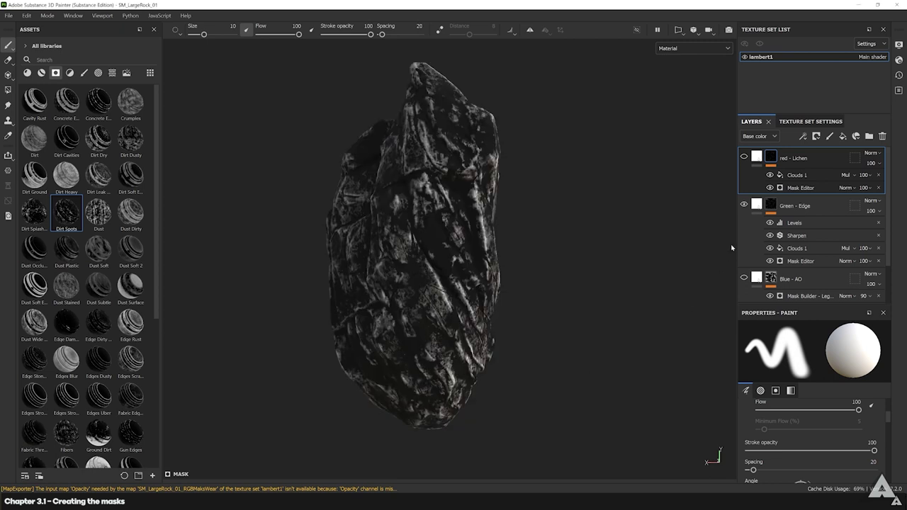
Export the textures from Substance 3D Painter with only the Blue - AO layer shown, and reload SM_LargeRock_01_lambert1.psd in Photoshop.
click(744, 205)
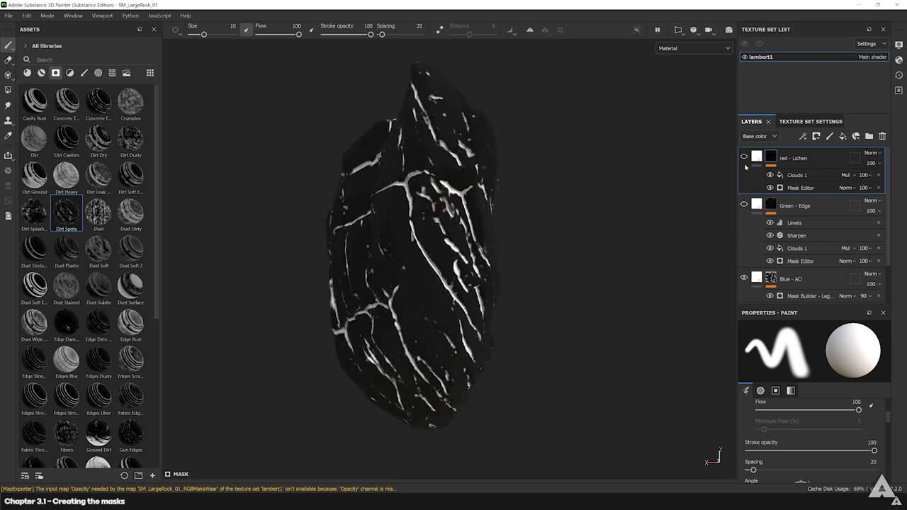
key(ctrl+shift+e)
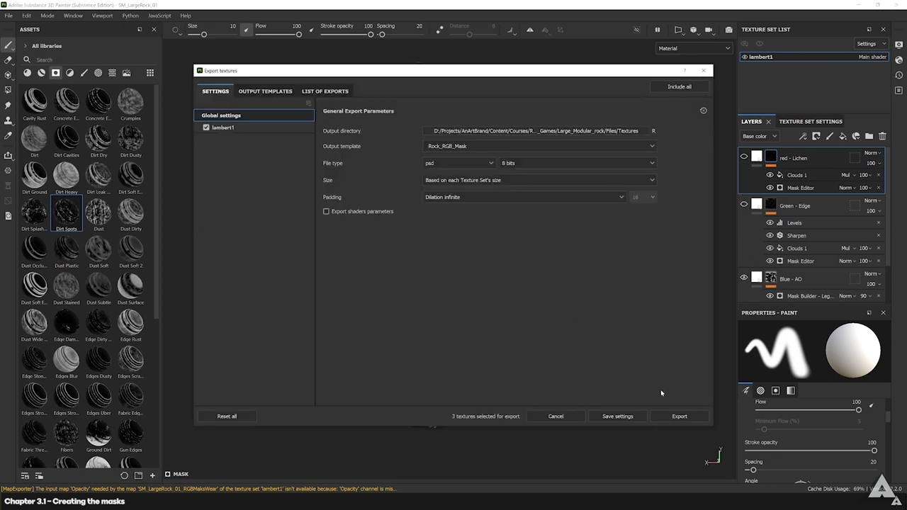
click(680, 417)
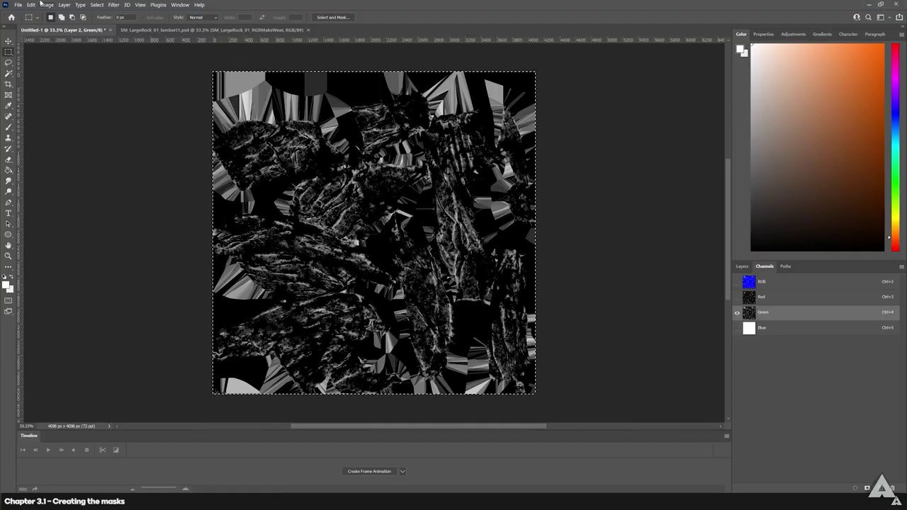
click(19, 5)
mouse_move(71, 52)
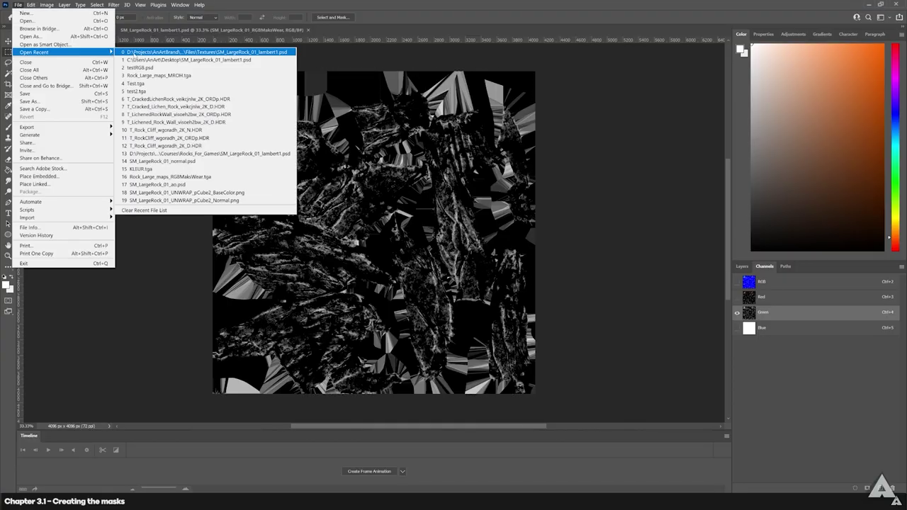
click(177, 54)
click(504, 197)
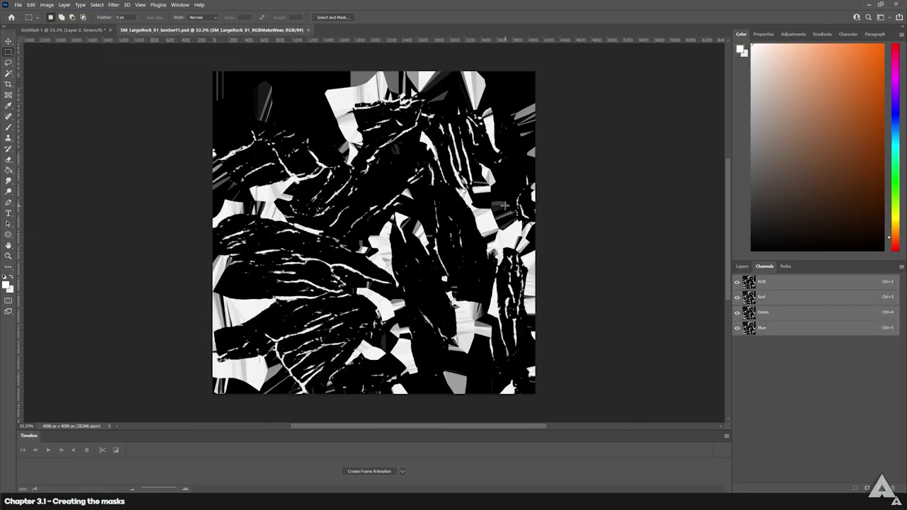
Try pasting the exported AO mask into the Blue channel of Untitled-1.
click(64, 30)
click(764, 315)
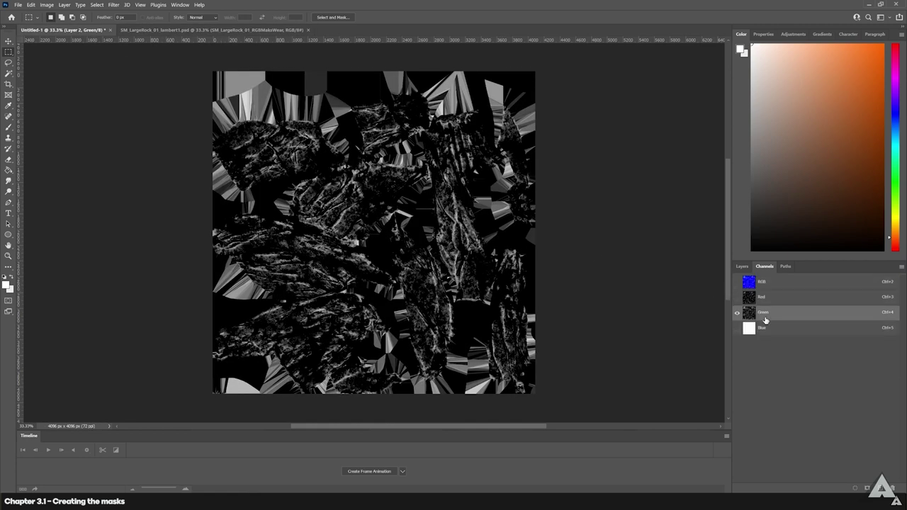
click(768, 325)
click(771, 312)
click(764, 327)
key(ctrl+v)
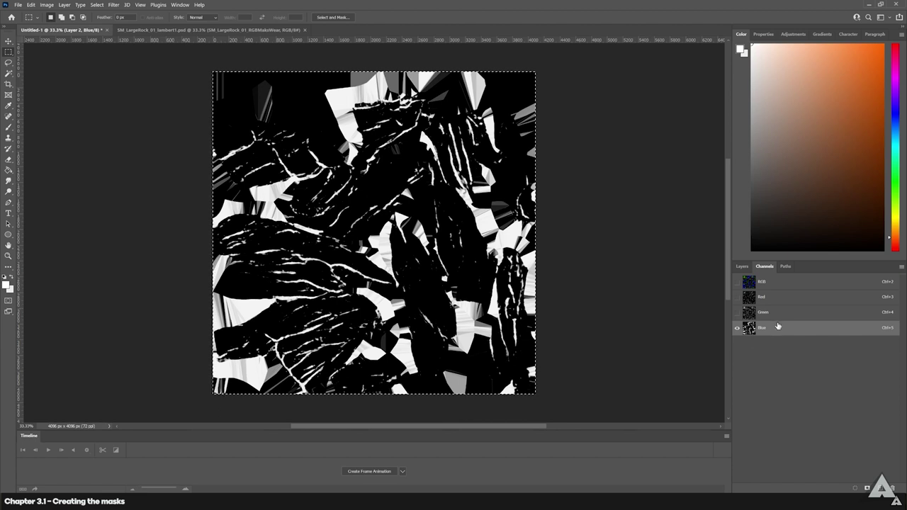
click(624, 271)
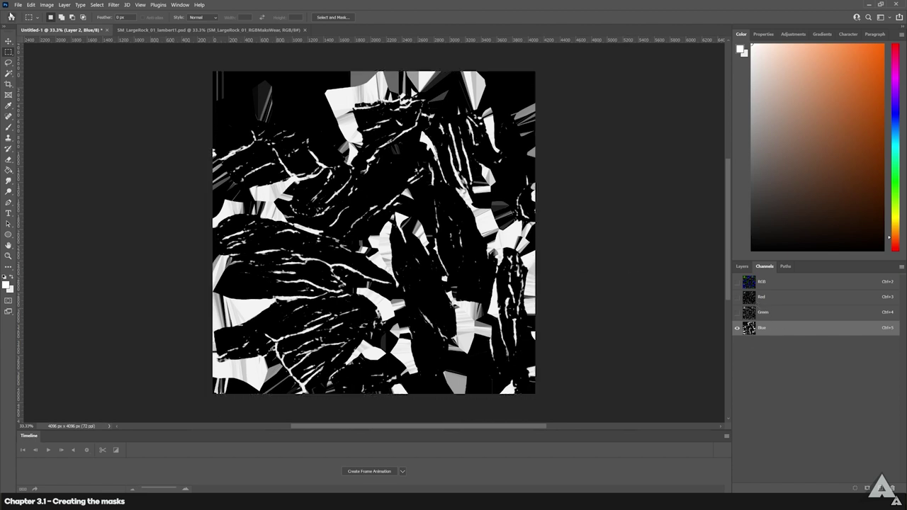
Open SM_LargeRock_01_ao.psd, unlock its Background layer and copy the whole image.
click(18, 5)
click(156, 63)
click(742, 266)
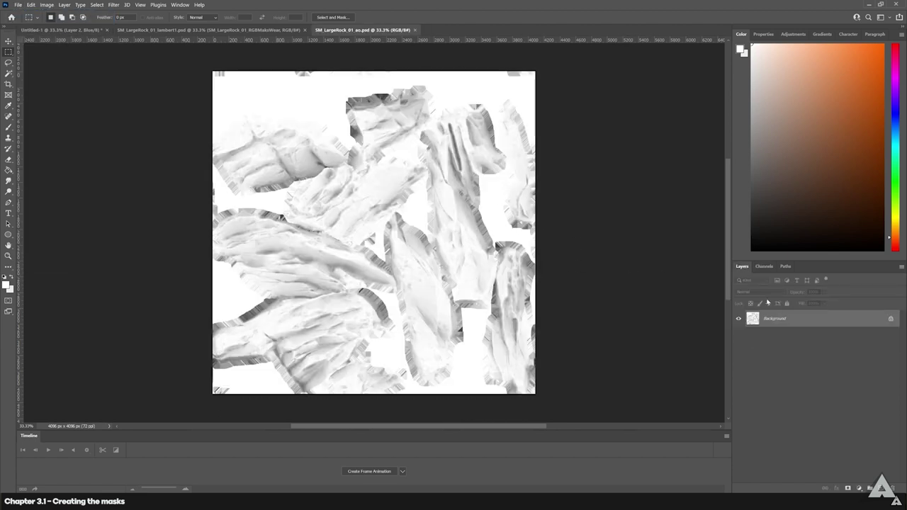
click(890, 318)
key(ctrl+a)
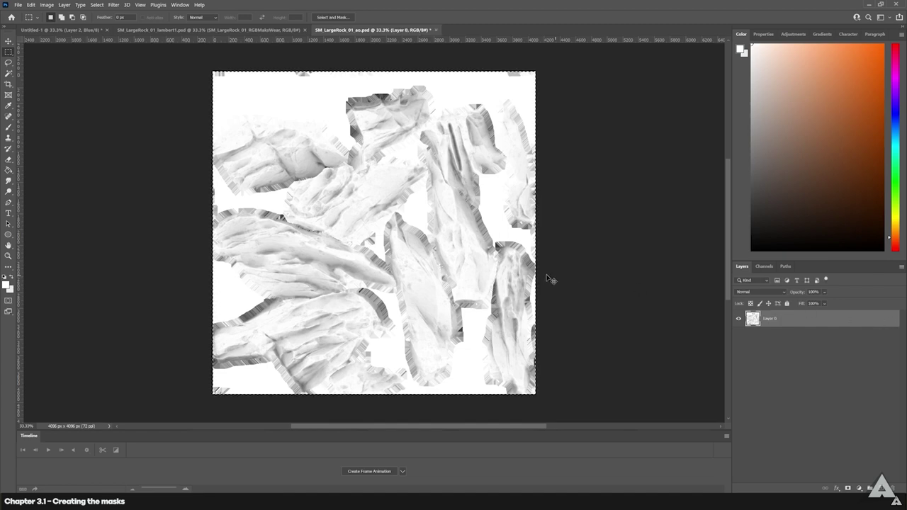
Paste the baked AO map into the Blue channel of Untitled-1 and display the combined RGB result.
click(60, 29)
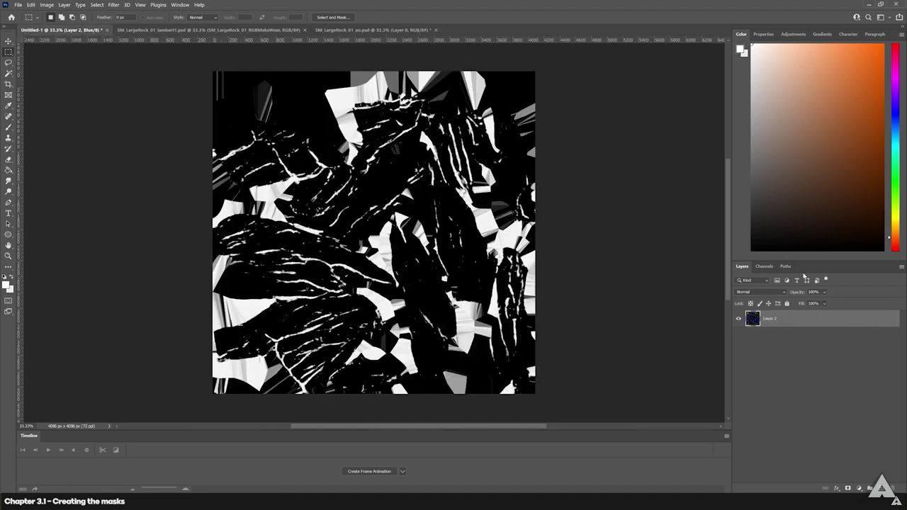
click(765, 267)
key(ctrl+v)
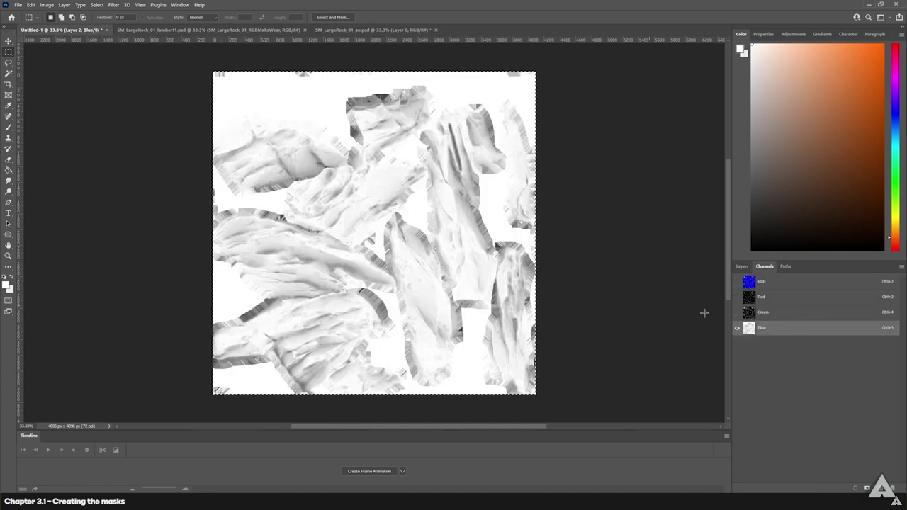
click(751, 281)
key(ctrl+d)
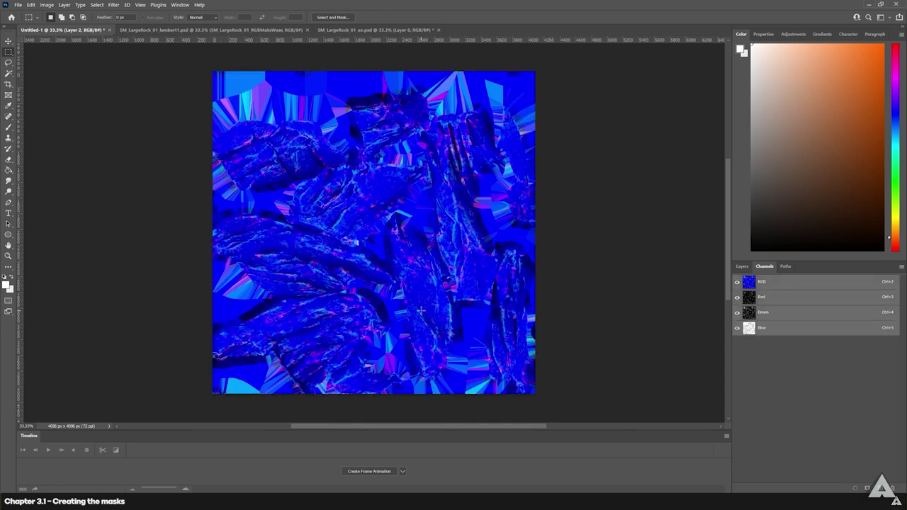
Save Untitled-1 as the Targa file T_Rock_mask in the Textures folder at 32 bits/pixel.
click(19, 5)
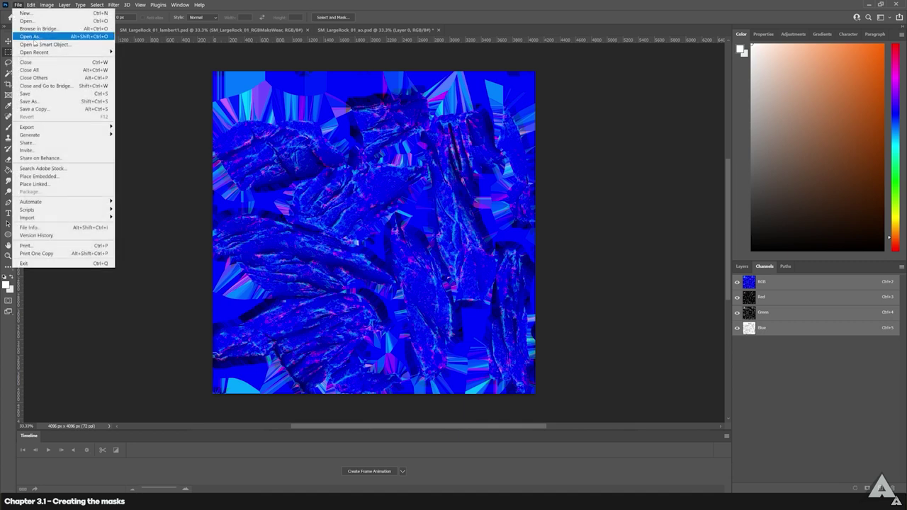
click(28, 100)
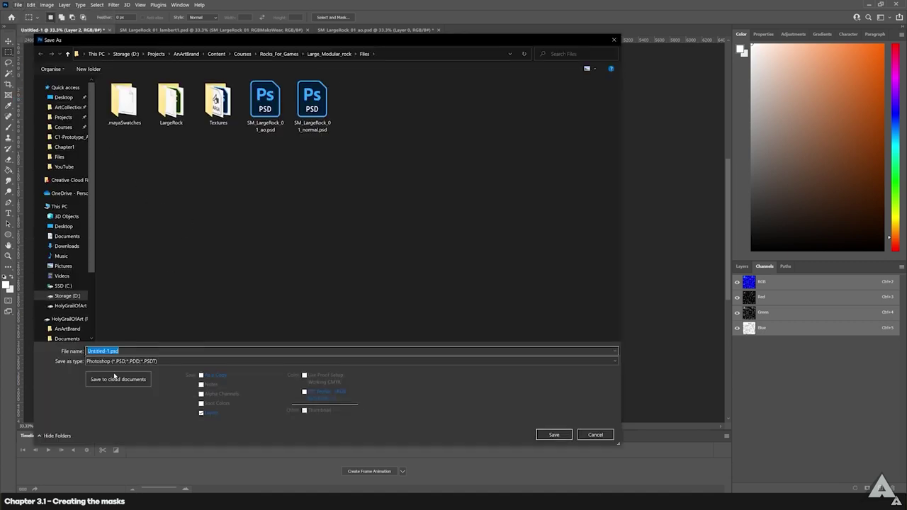
double_click(212, 106)
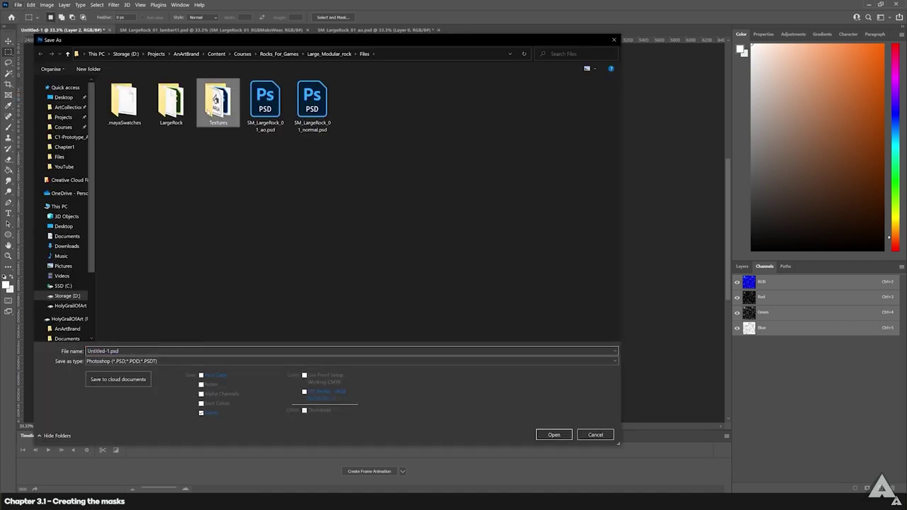
click(107, 365)
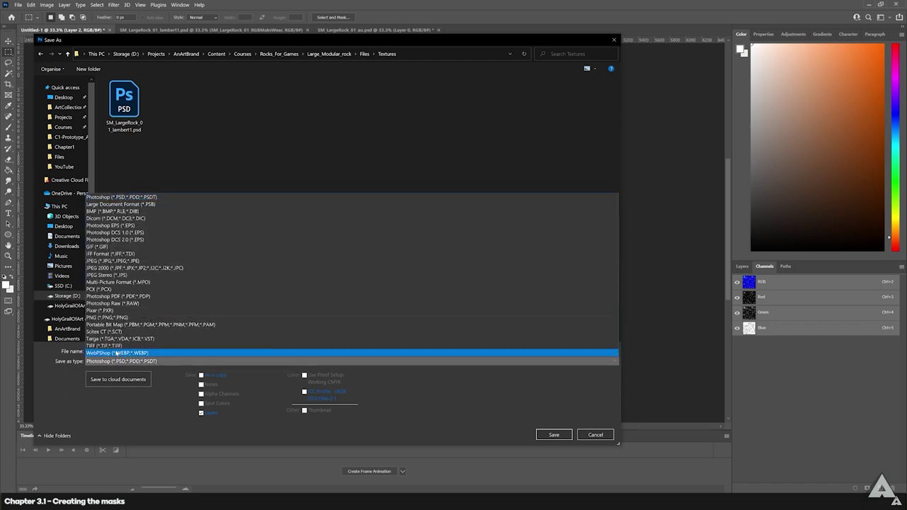
click(133, 340)
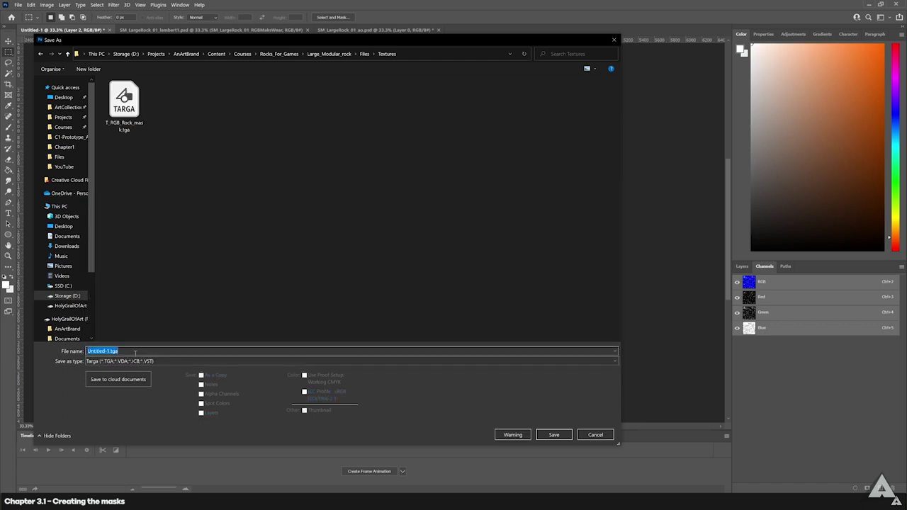
text(T_)
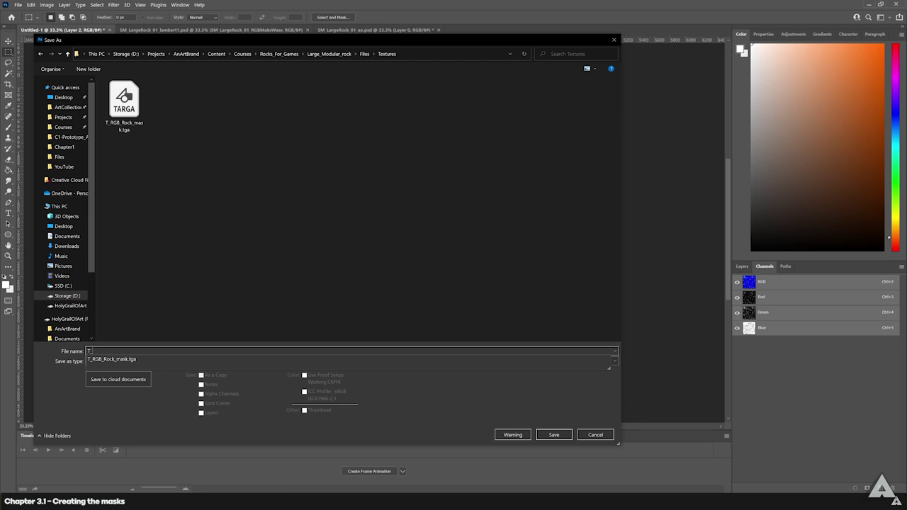
text(ock_mask)
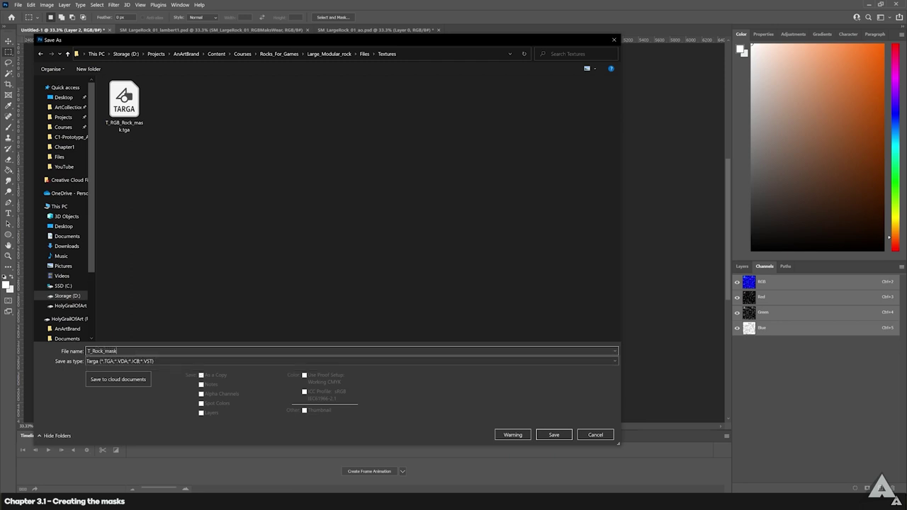
key(Return)
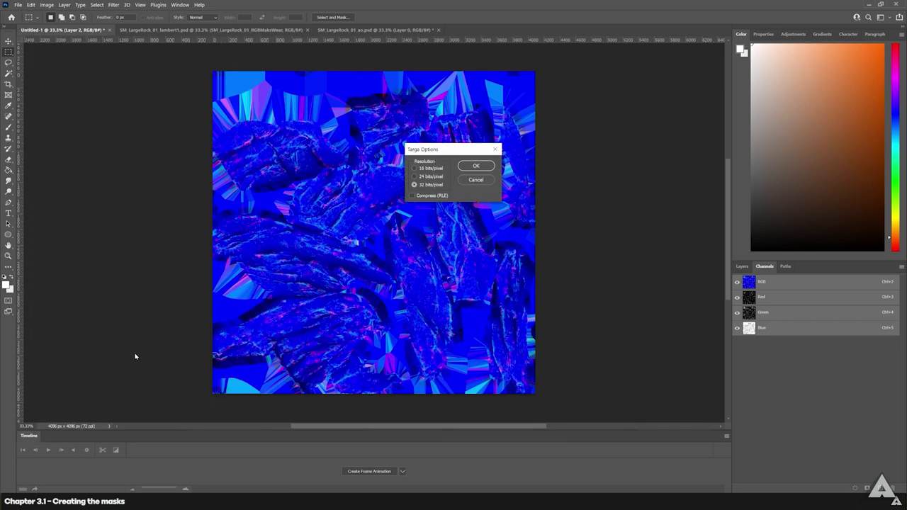
click(465, 168)
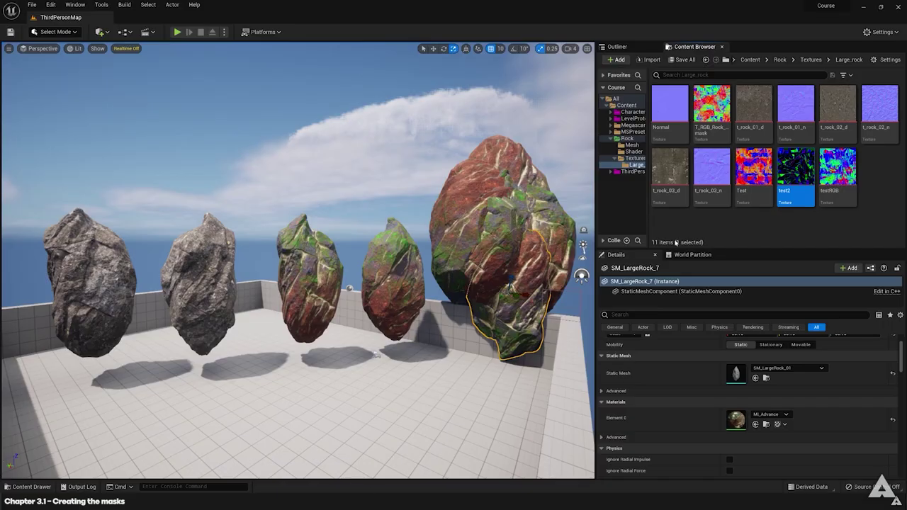
In Unreal Editor, import T_Rock_mask.tga from the Textures folder into the Large_rock content folder.
click(699, 223)
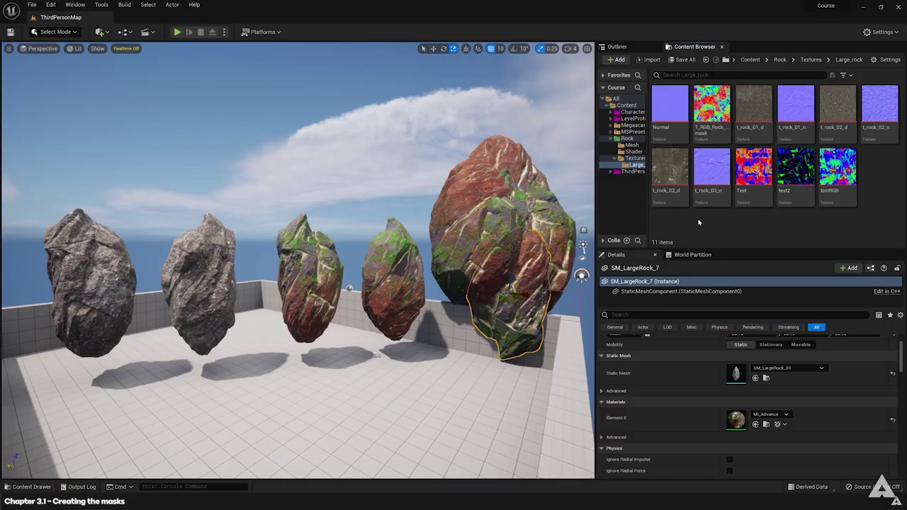
key(alt+Tab)
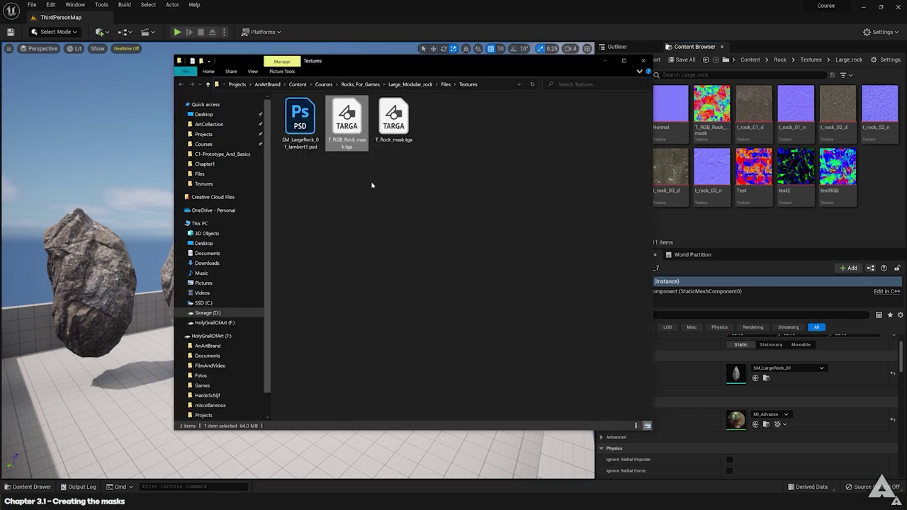
drag(394, 122, 879, 193)
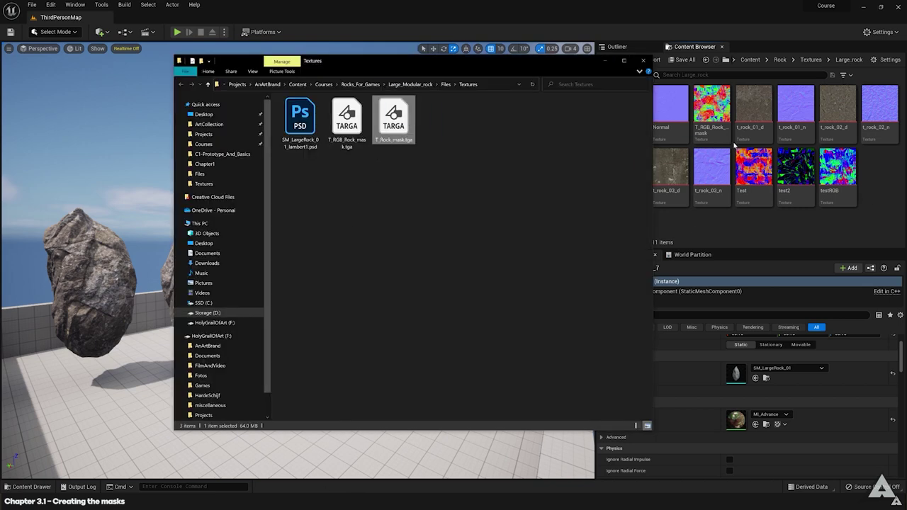
drag(735, 145, 735, 145)
click(684, 237)
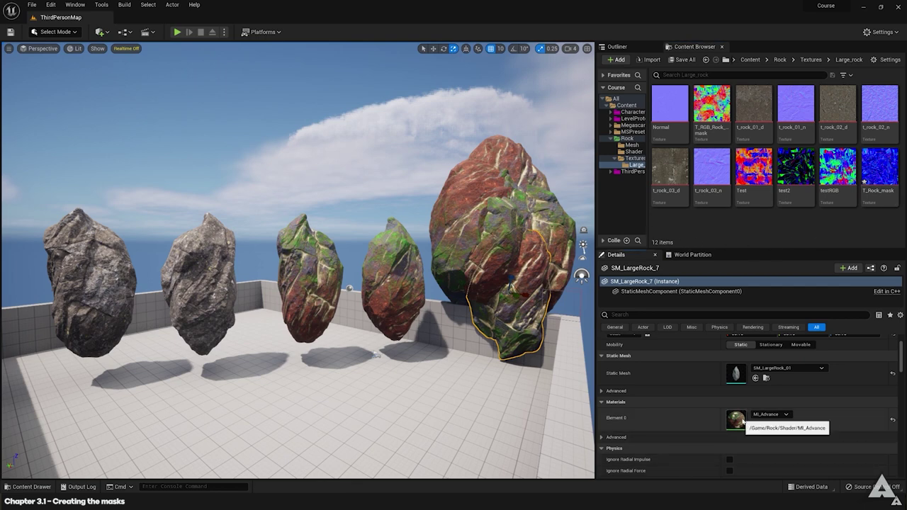
Open the rock's MI_Advance material instance and assign T_Rock_mask to its MROH texture parameter.
double_click(736, 419)
scroll(565, 206, down, 5)
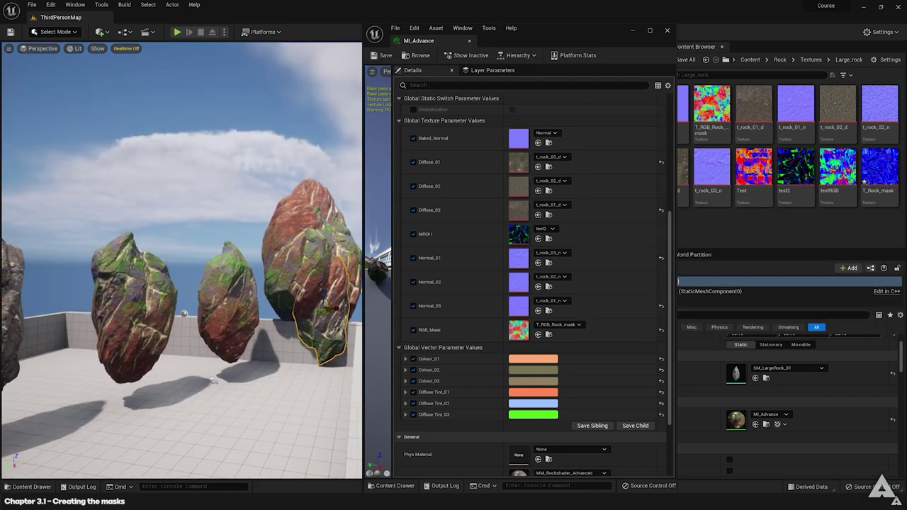
right_drag(213, 381, 173, 408)
click(213, 177)
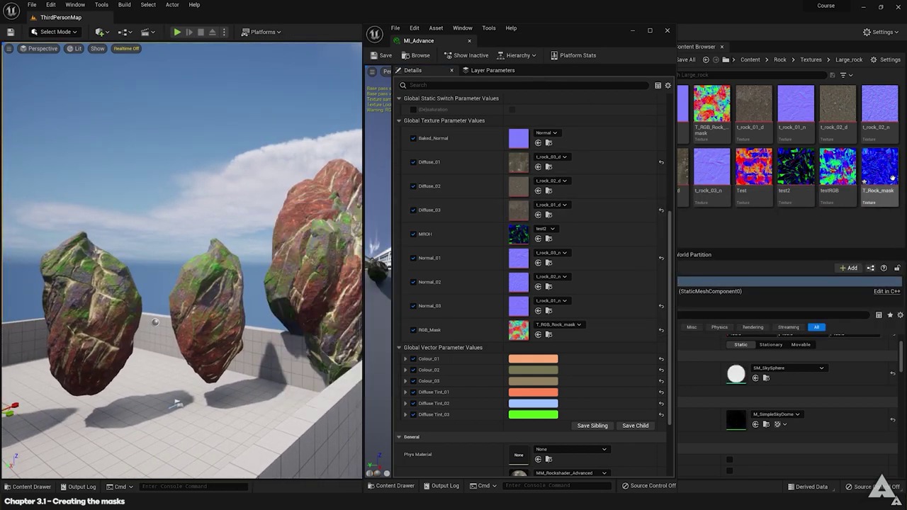
drag(879, 170, 518, 239)
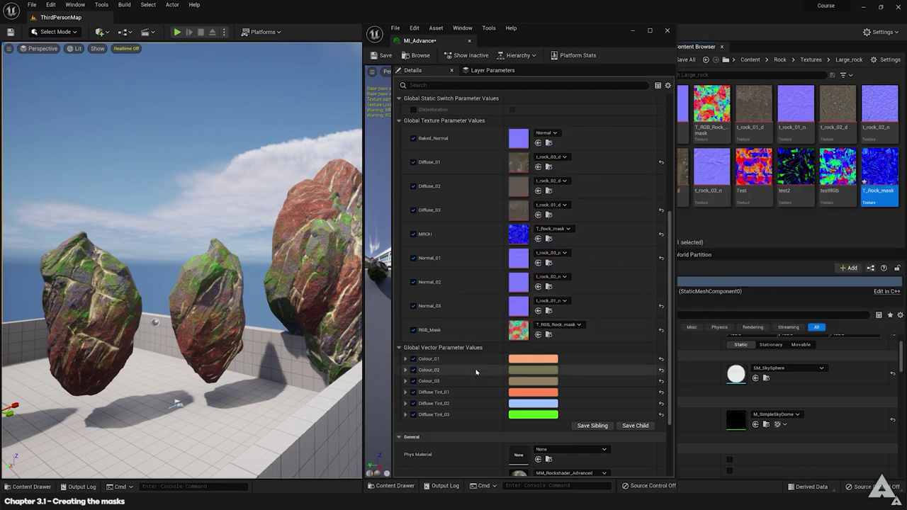
Change the Colour_01 vector parameter of MI_Advance to a light blue with low saturation.
scroll(476, 371, up, 3)
scroll(476, 371, up, 2)
scroll(477, 371, down, 8)
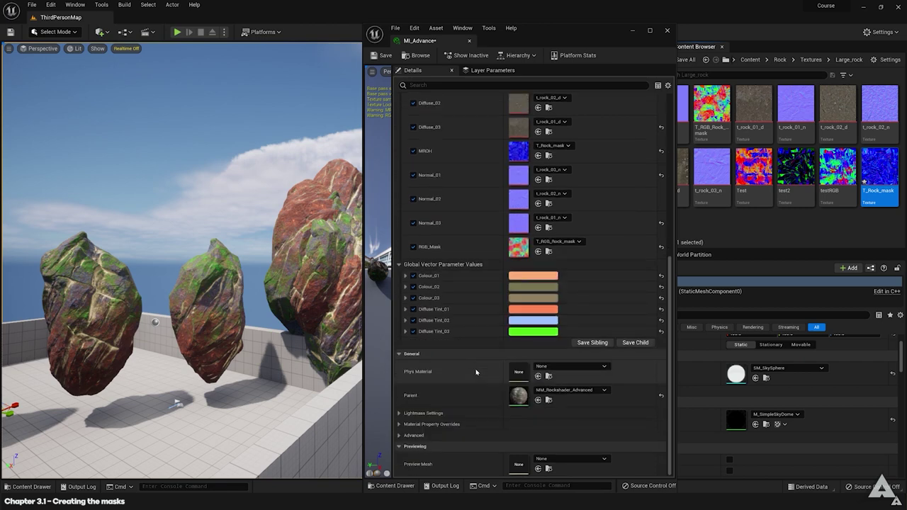
scroll(476, 371, up, 7)
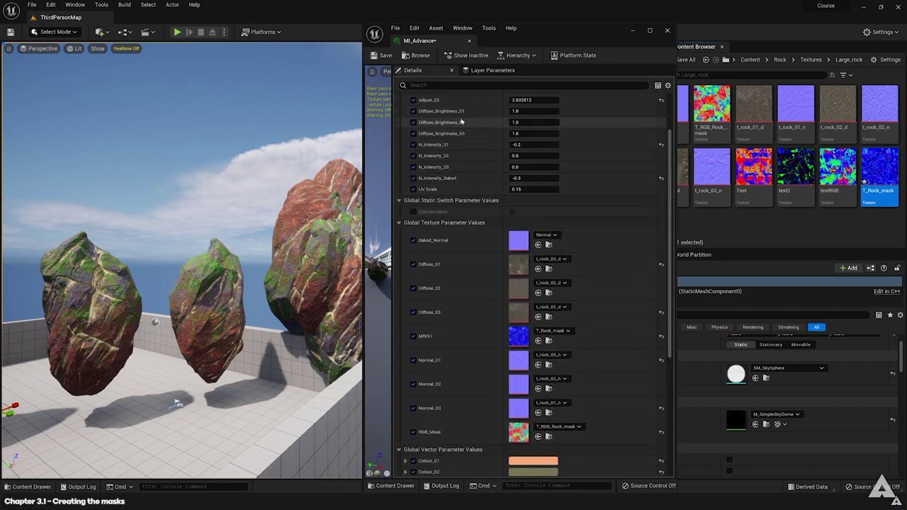
scroll(482, 283, down, 6)
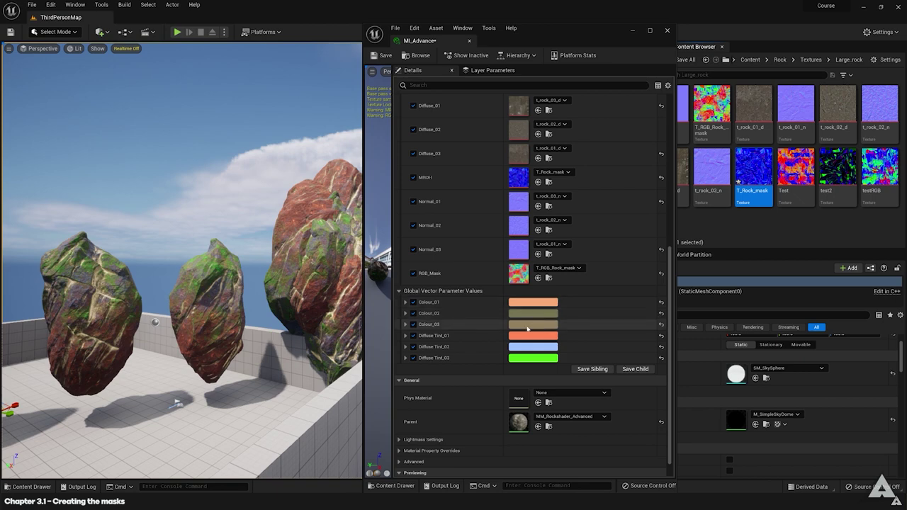
click(527, 303)
mouse_move(588, 347)
mouse_down()
mouse_move(593, 353)
mouse_move(558, 328)
mouse_move(544, 333)
mouse_move(547, 320)
mouse_up()
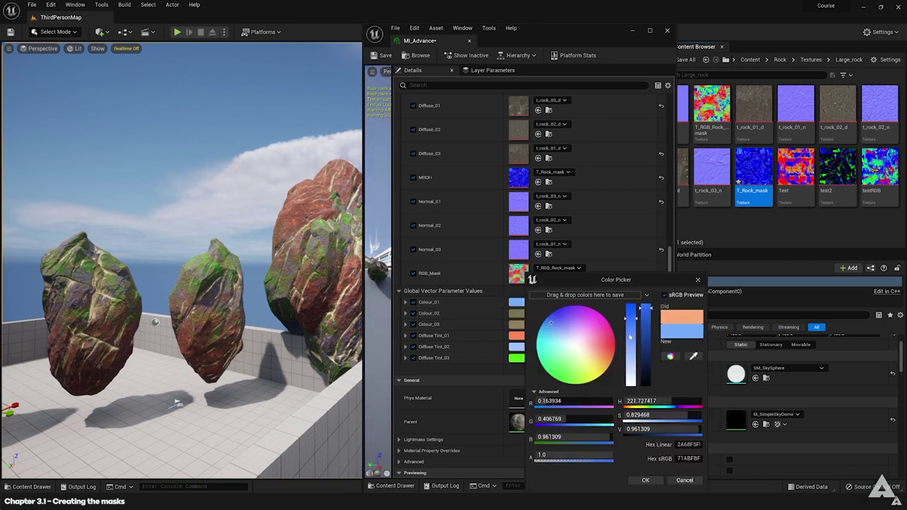
drag(630, 337, 626, 375)
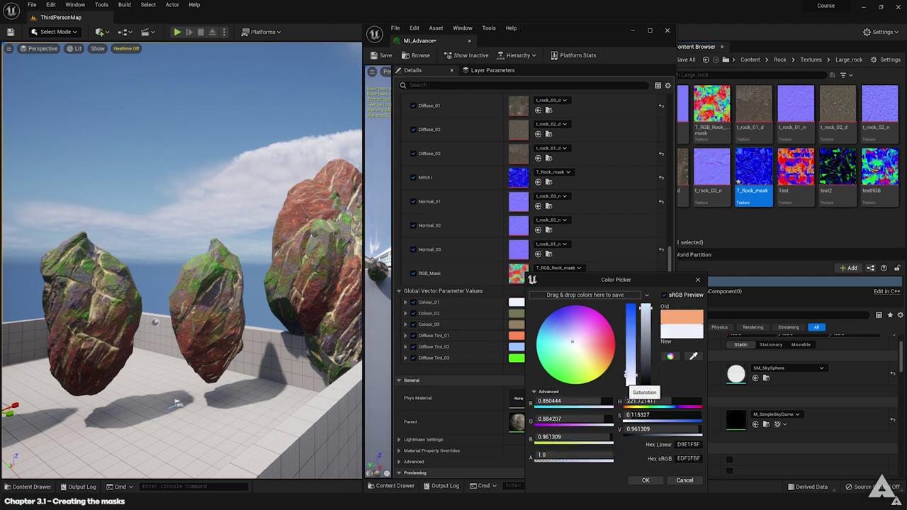
click(645, 481)
Set the Adjust_01 scalar parameter to 2, check the rocks in the level, and raise it to about 2.92.
scroll(507, 246, up, 5)
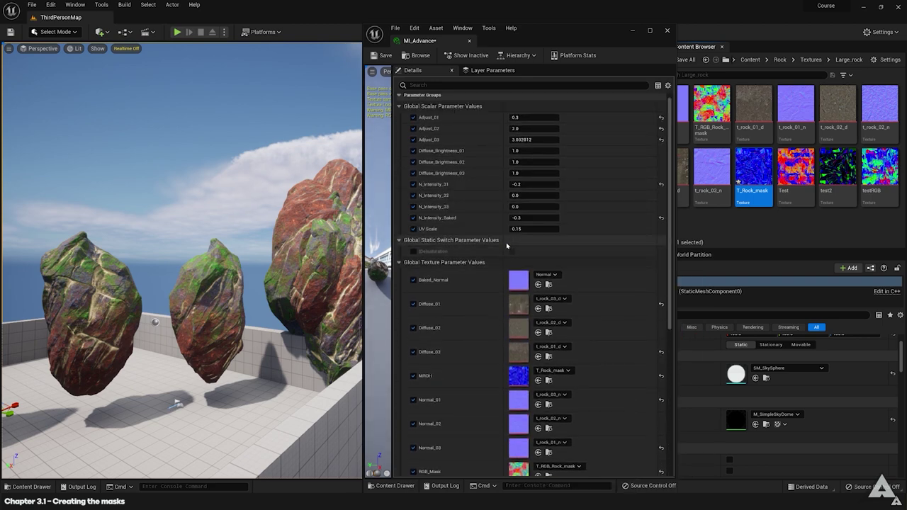
click(525, 122)
text(2)
key(Return)
right_drag(248, 284, 212, 283)
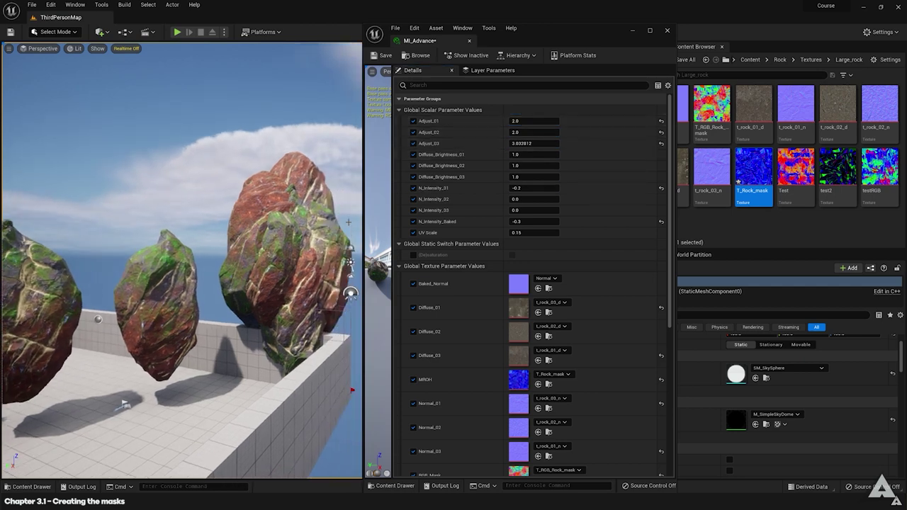
drag(524, 122, 545, 121)
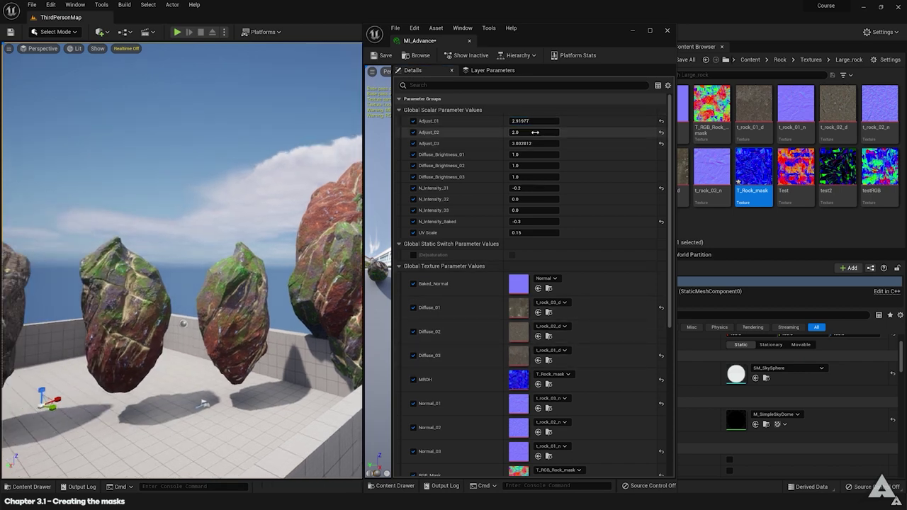
Change the Colour_02 vector parameter of MI_Advance to a bright magenta pink.
scroll(494, 237, down, 5)
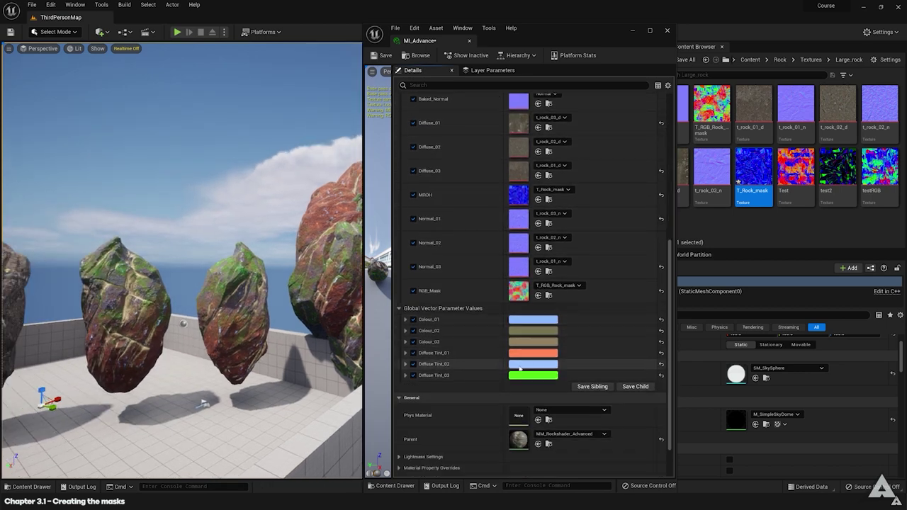
click(533, 331)
drag(592, 359, 578, 331)
drag(660, 329, 659, 309)
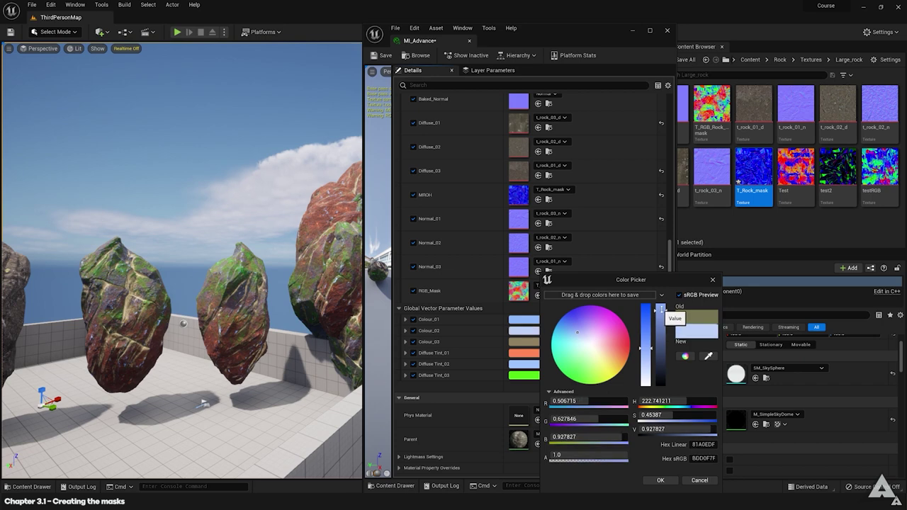
drag(608, 353, 601, 334)
click(660, 480)
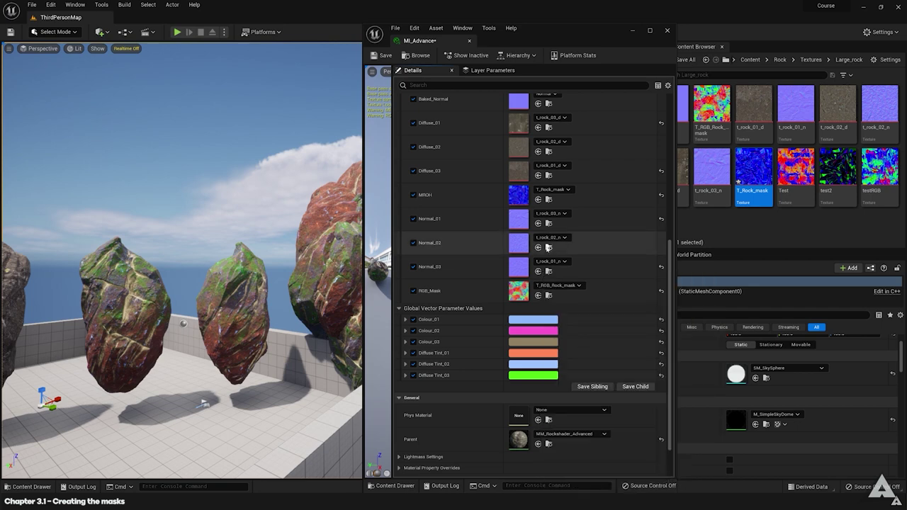
Raise the Adjust_02 scalar parameter to about 5.74 and check the effect on the rocks in the level.
scroll(551, 242, up, 5)
drag(535, 131, 574, 131)
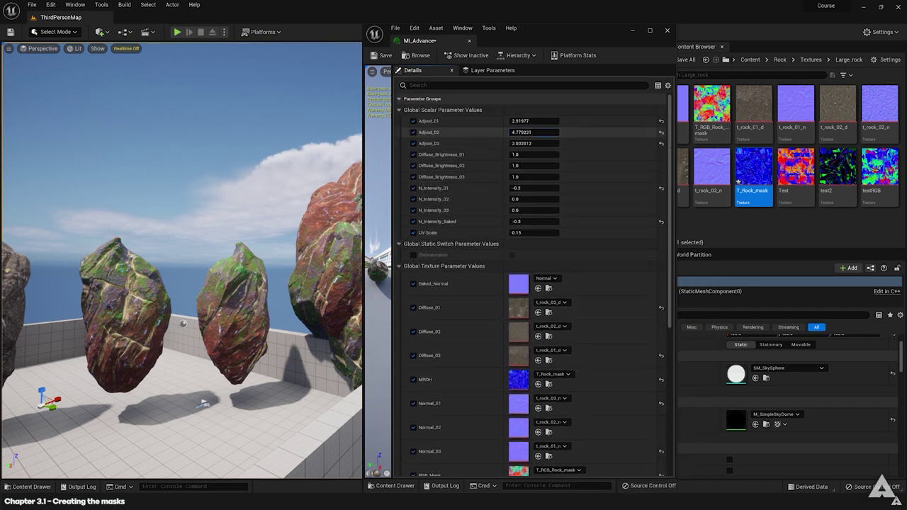
right_drag(213, 283, 160, 281)
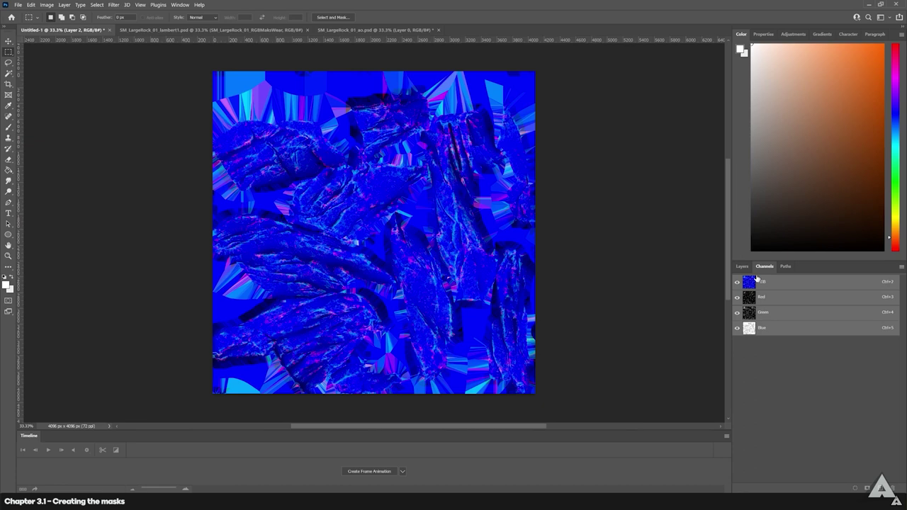
In Photoshop, copy the Green channel mask of Untitled-1 and paste it as a new layer into SM_LargeRock_01_lambert1.psd.
click(771, 313)
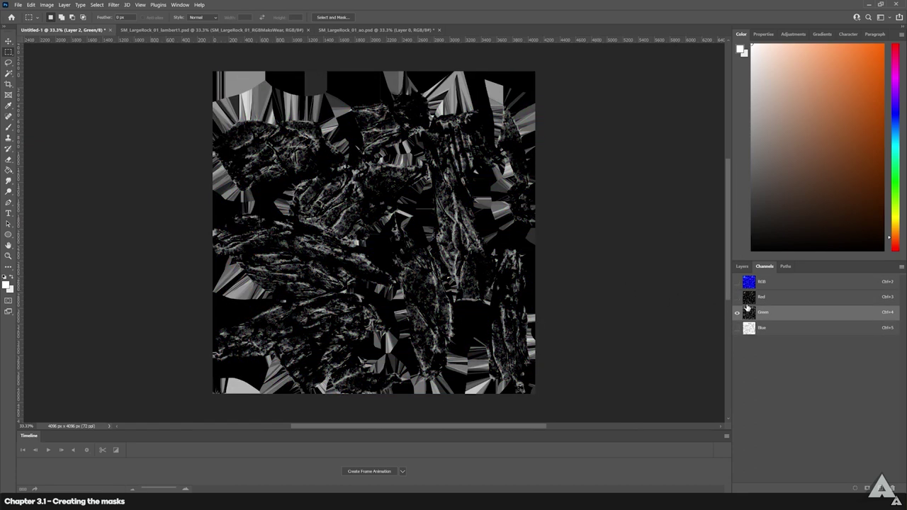
click(759, 297)
click(762, 313)
key(ctrl+a)
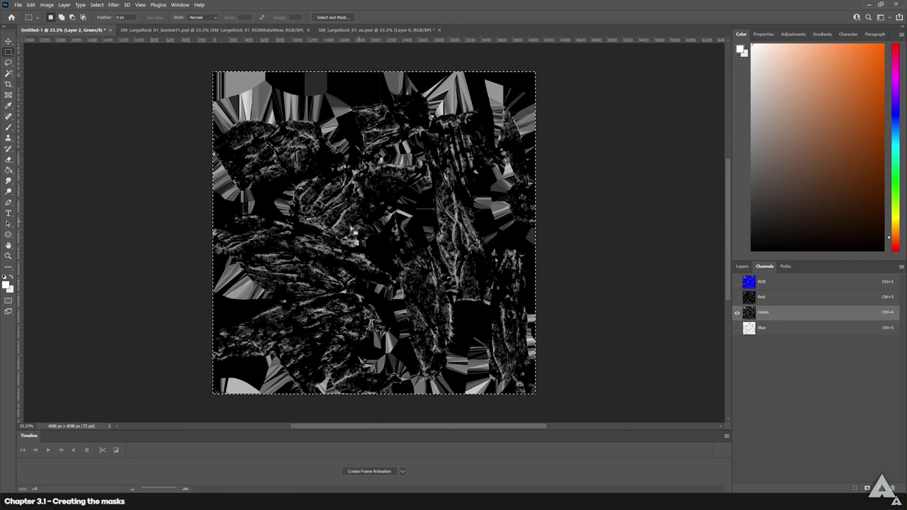
click(201, 30)
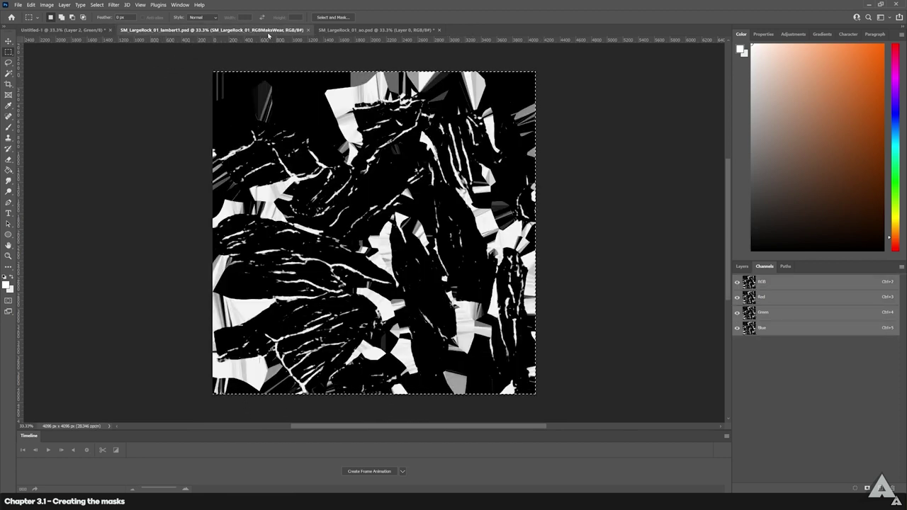
key(ctrl+v)
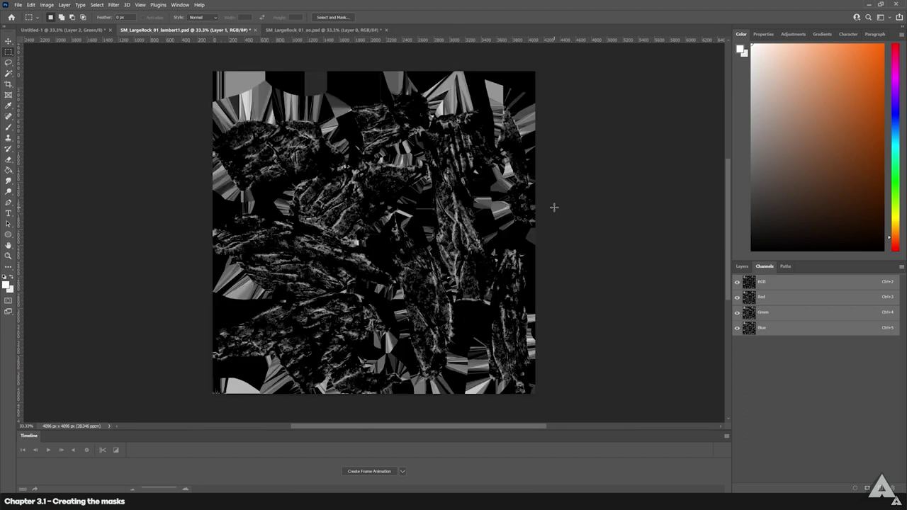
Strengthen the pasted mask with a Brightness/Contrast adjustment that raises both values, and merge the adjustment with Layer 1.
click(741, 265)
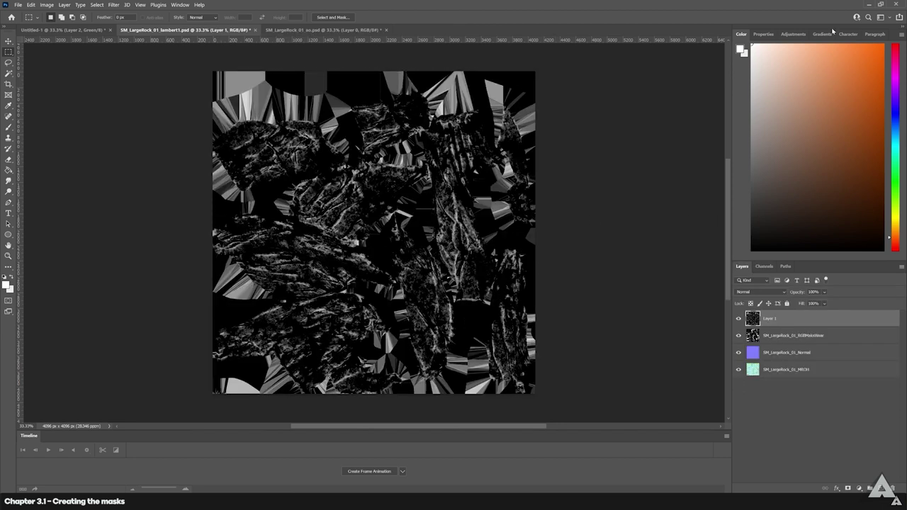
click(797, 36)
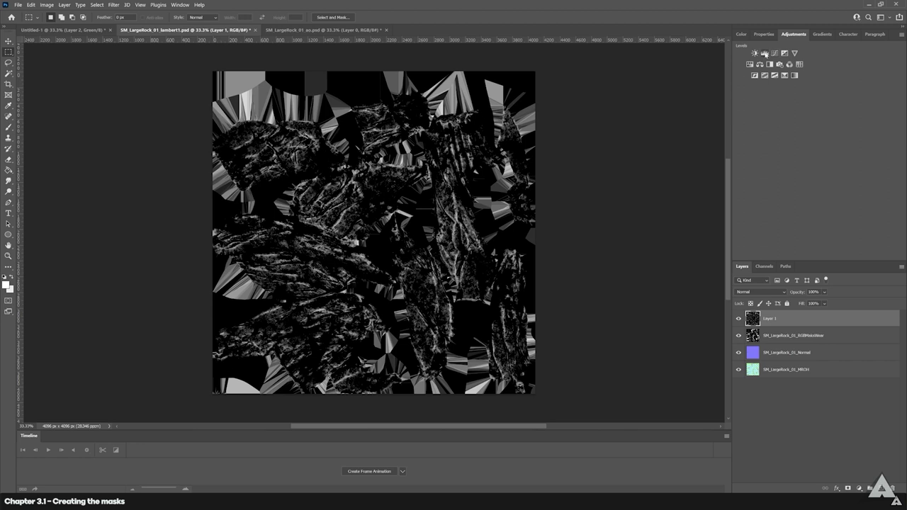
click(754, 54)
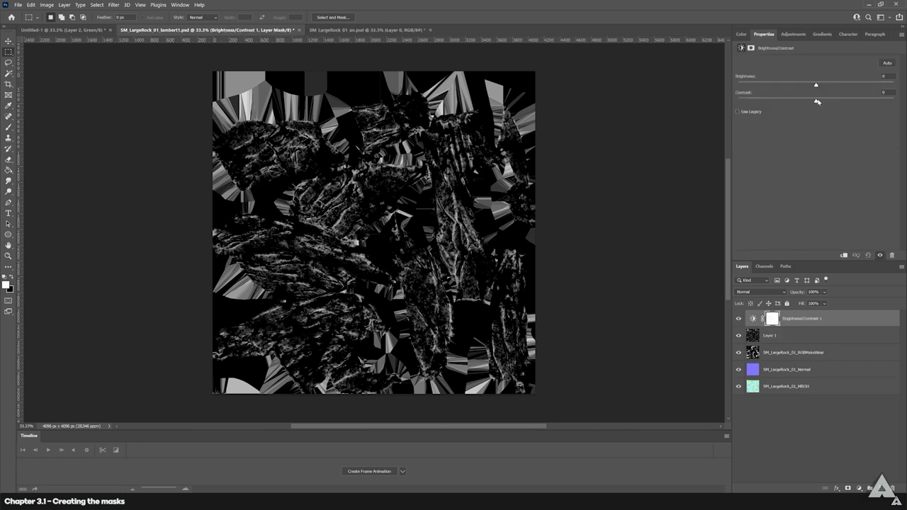
drag(818, 102, 875, 105)
drag(820, 85, 859, 86)
shift+click(768, 336)
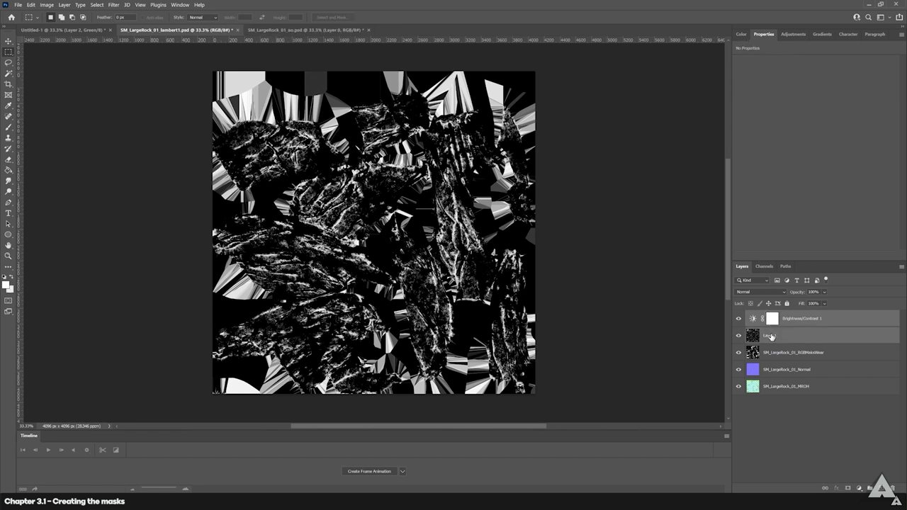
right_click(770, 338)
click(794, 388)
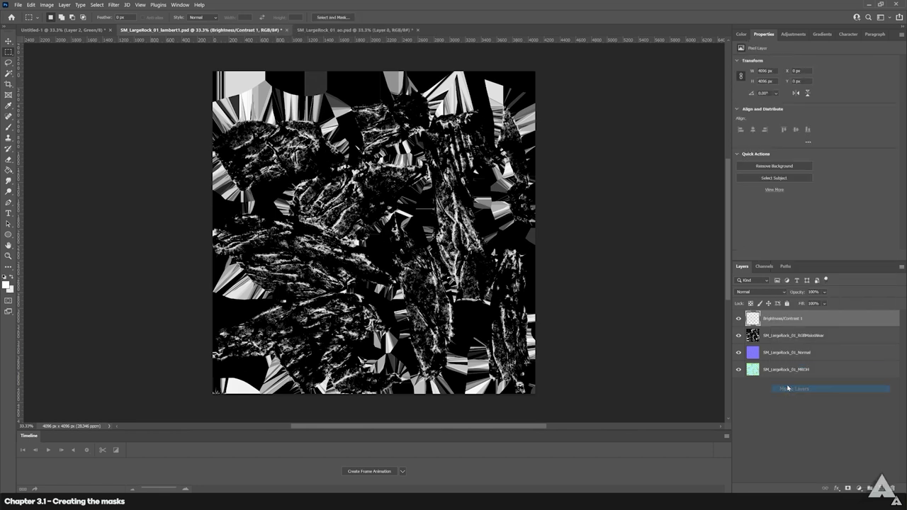
Paste the strengthened mask into the Green channel of Untitled-1 and display the combined RGB result.
click(100, 30)
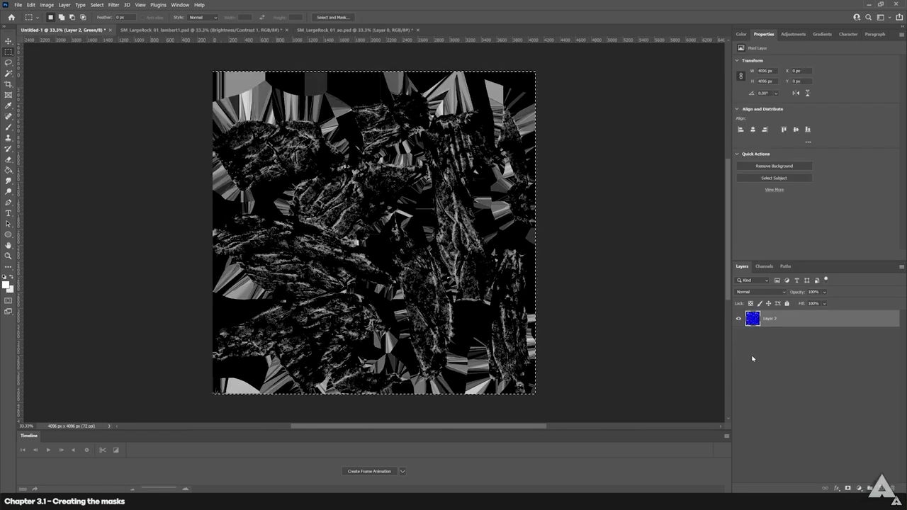
click(765, 266)
key(ctrl+v)
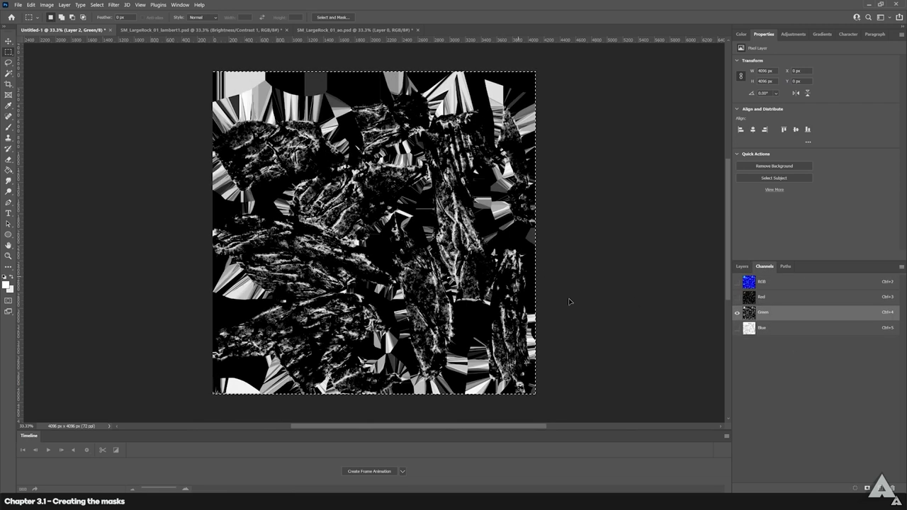
click(753, 282)
click(741, 266)
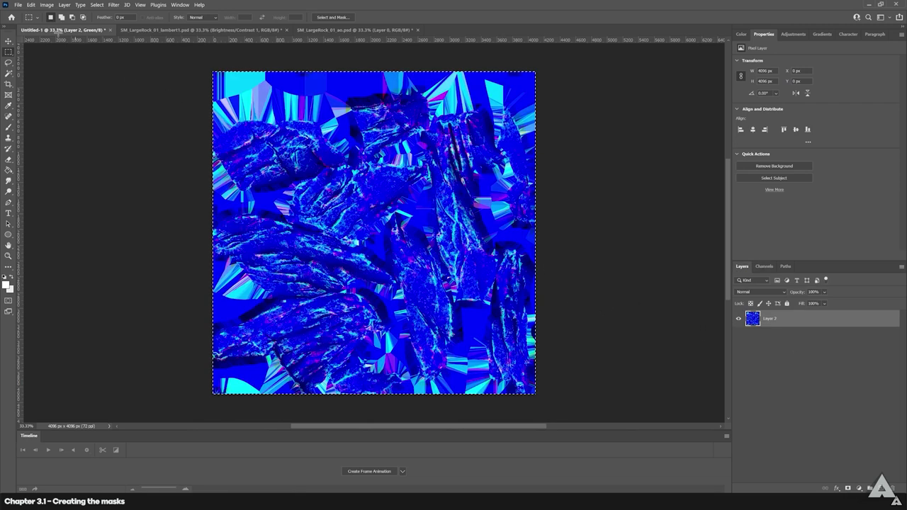
Save Untitled-1 in Targa format over the existing T_Rock_mask.tga in the Textures folder.
click(18, 5)
click(28, 102)
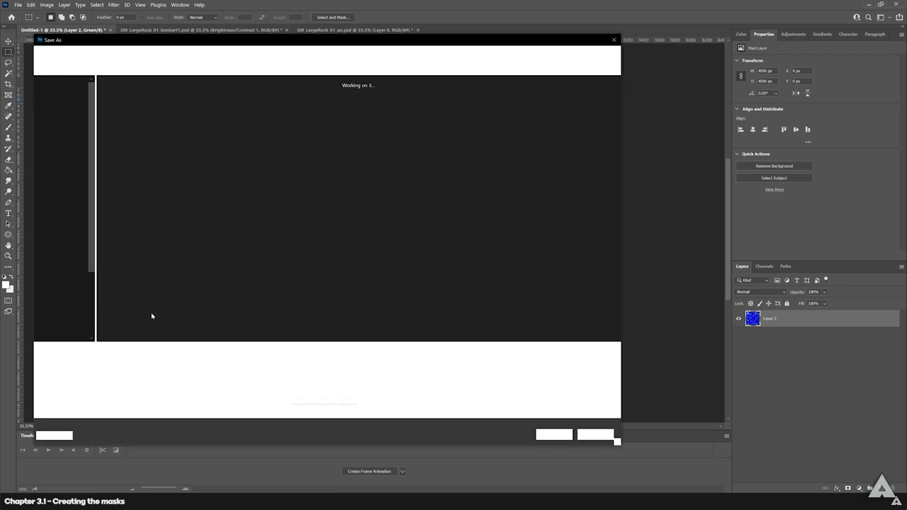
click(139, 361)
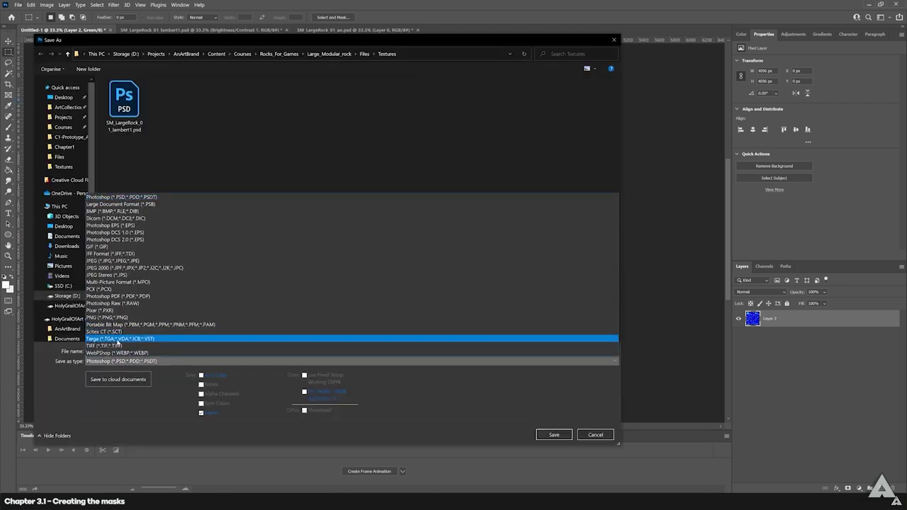
click(140, 339)
double_click(171, 103)
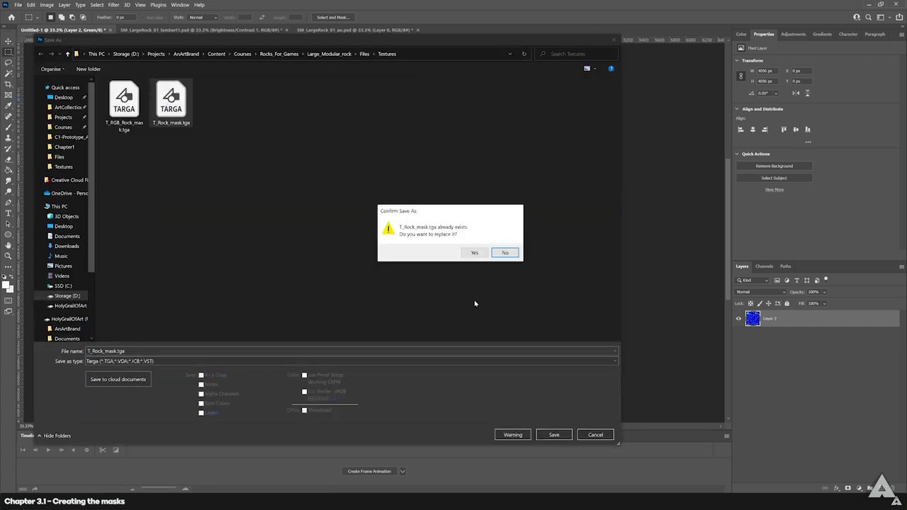
click(476, 253)
click(476, 166)
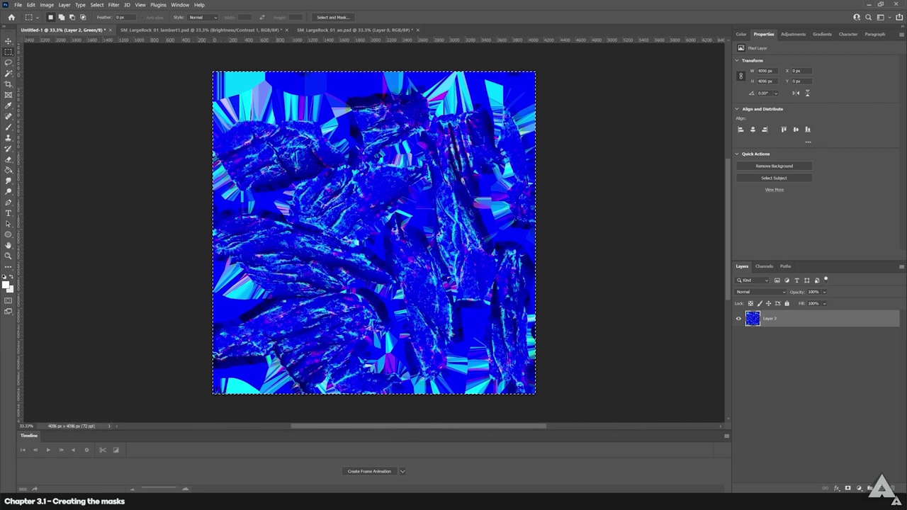
Switch to Unreal Editor, reimport the T_Rock_mask texture, and check the updated mask on the rocks in the level.
mouse_move(354, 502)
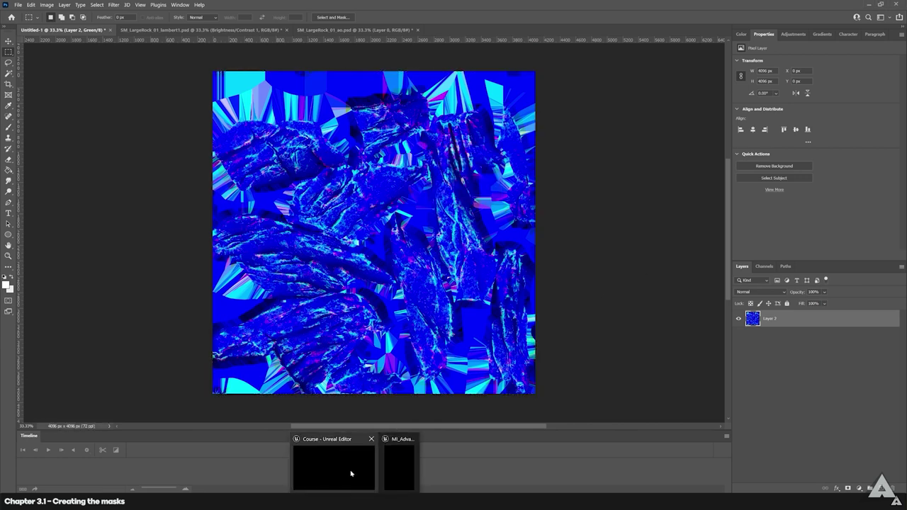
click(353, 474)
right_click(763, 192)
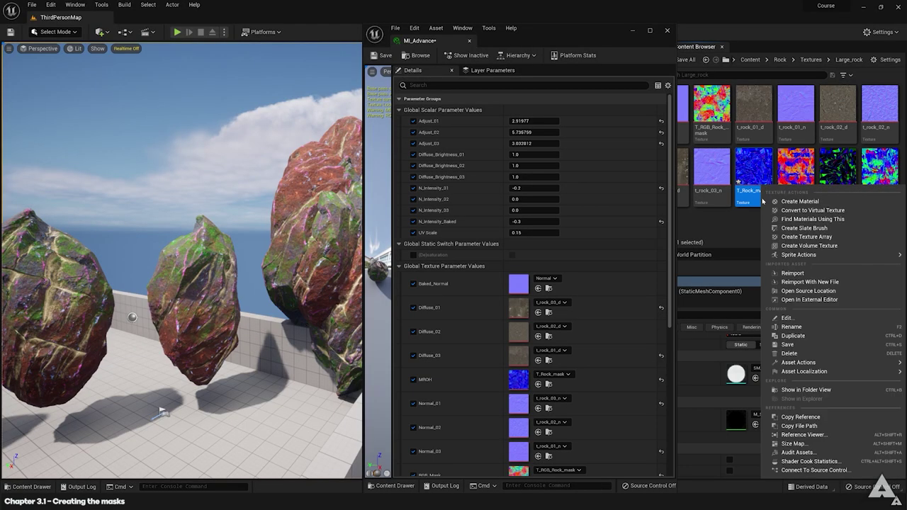
click(793, 273)
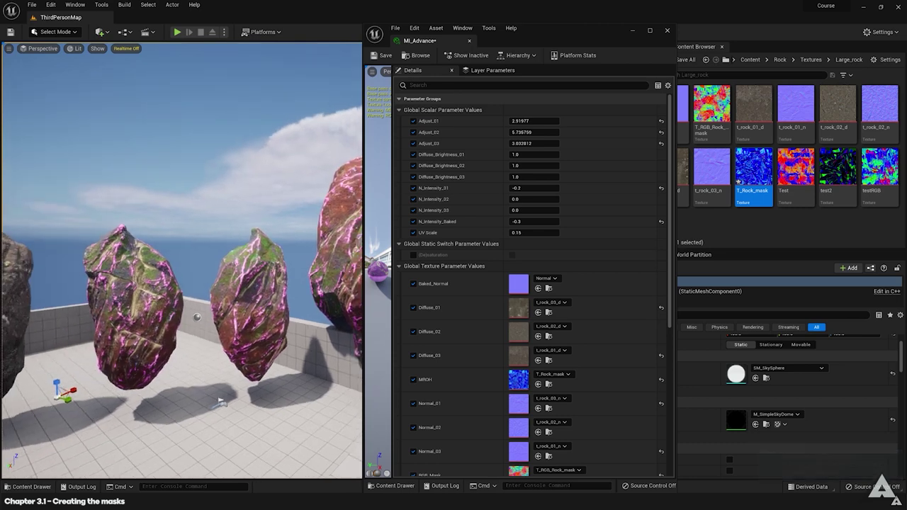
right_drag(219, 402, 167, 328)
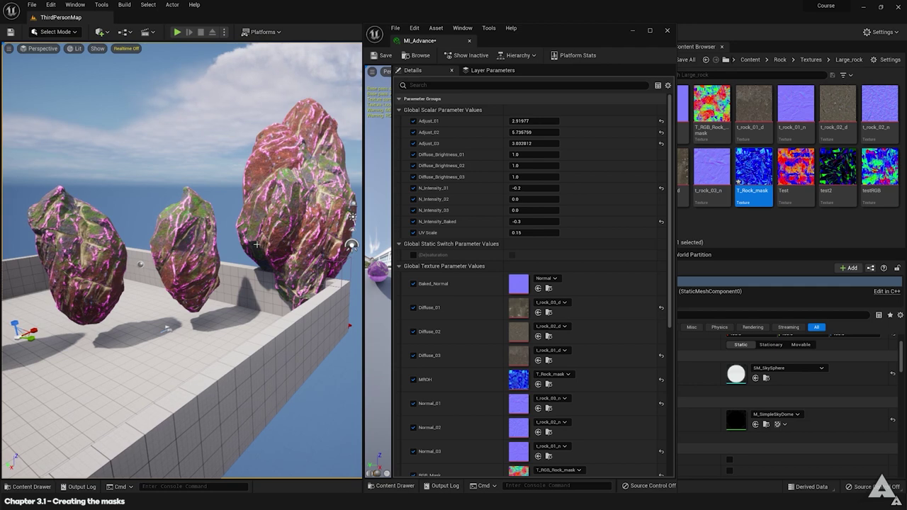
scroll(494, 383, down, 5)
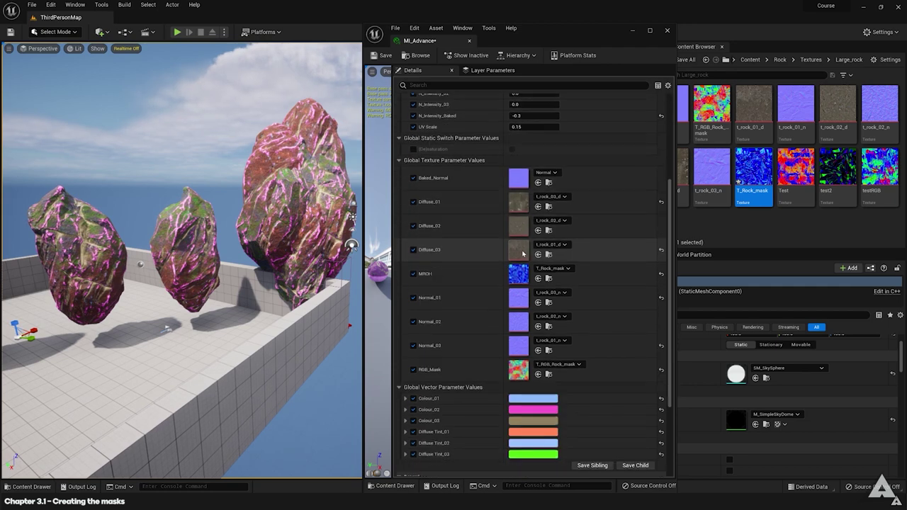
scroll(488, 369, up, 3)
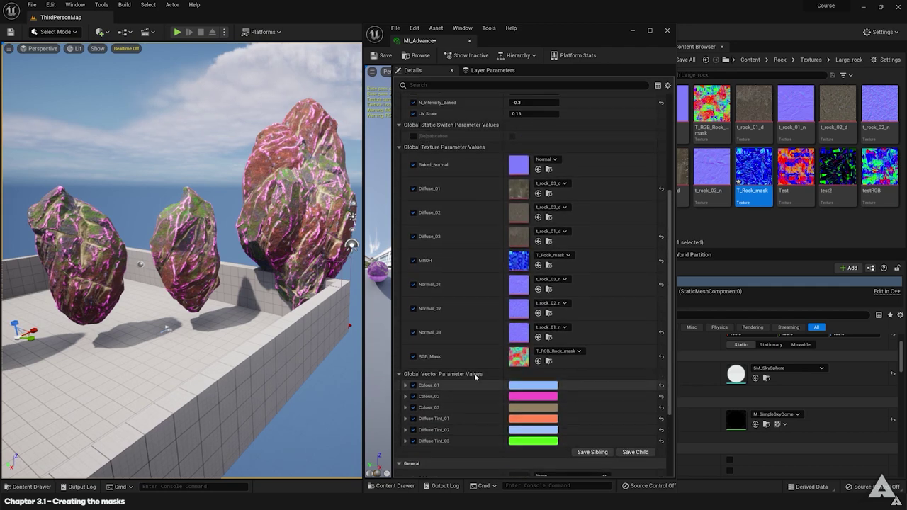
Open the MI_Advanced_03 material instance of the large rock and review its mask textures and colour parameters.
scroll(483, 331, up, 3)
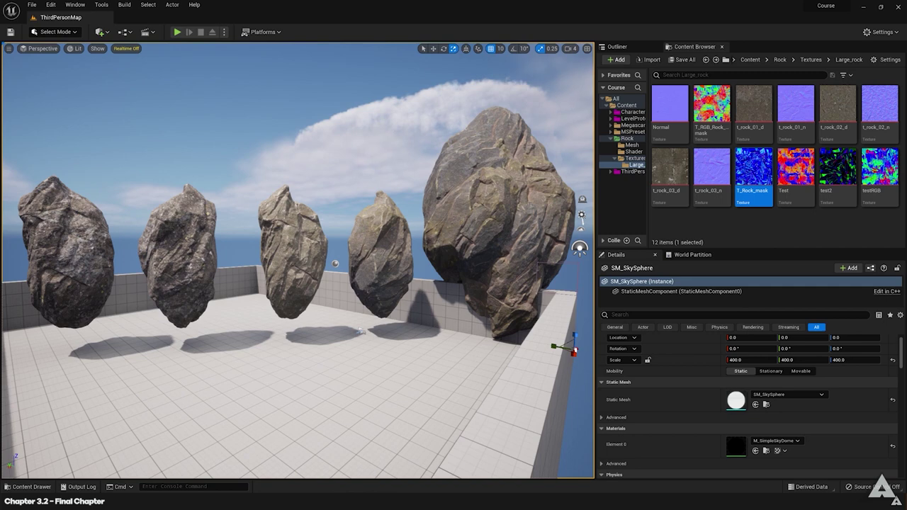
click(222, 324)
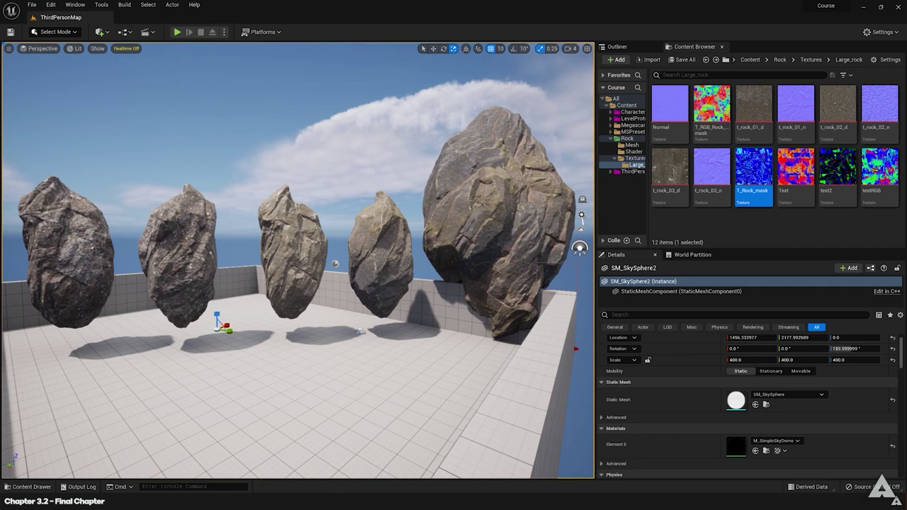
click(496, 212)
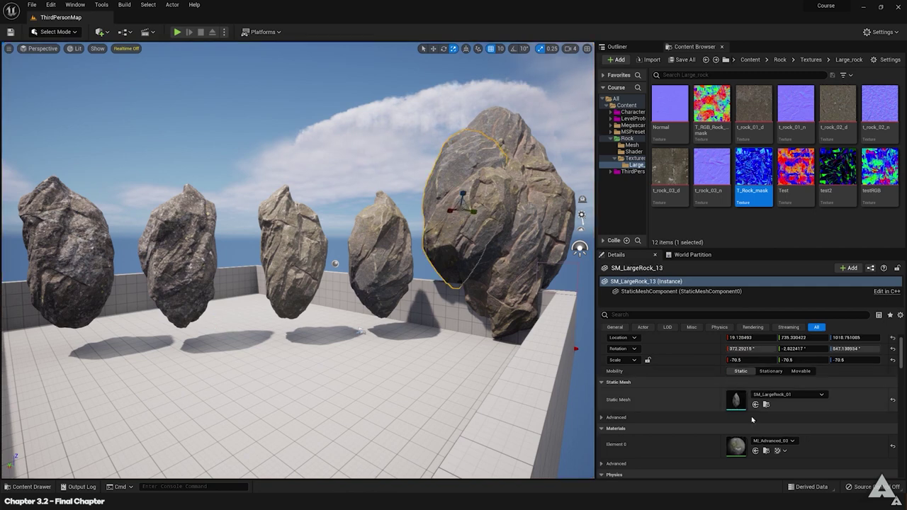
double_click(732, 447)
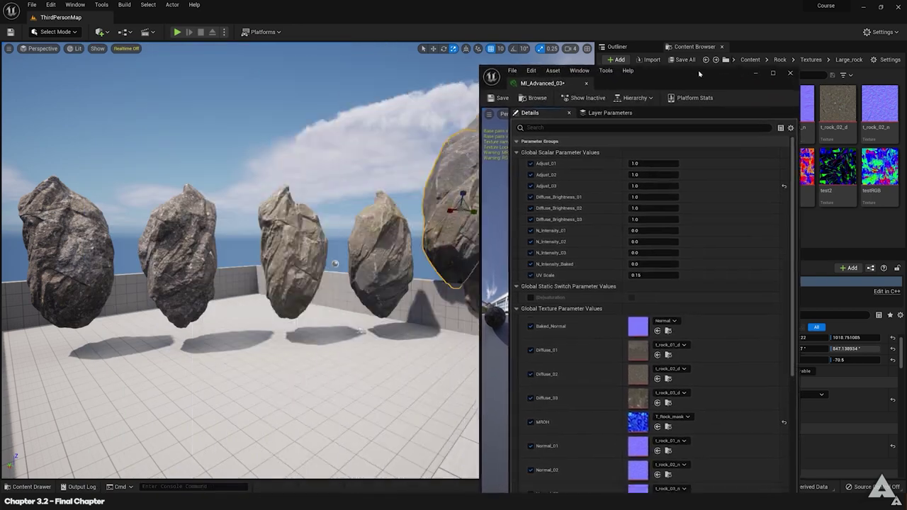
drag(698, 75, 627, 31)
scroll(543, 287, down, 5)
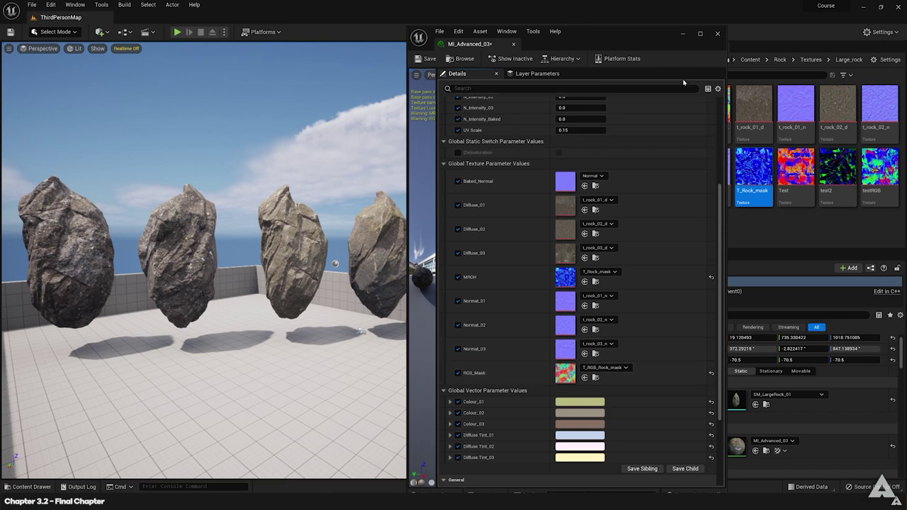
click(682, 34)
Open SM_LargeRock_3's MI_Advanced_2 material and assign T_Rock_mask to MROH and T_RGB_Rock_mask to RGB_Mask.
right_drag(298, 213, 247, 402)
click(138, 298)
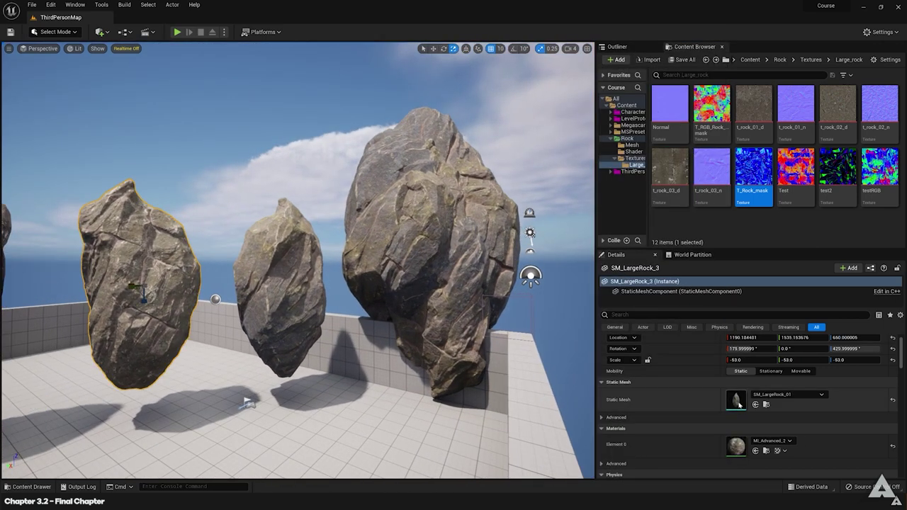
double_click(736, 446)
scroll(491, 314, down, 3)
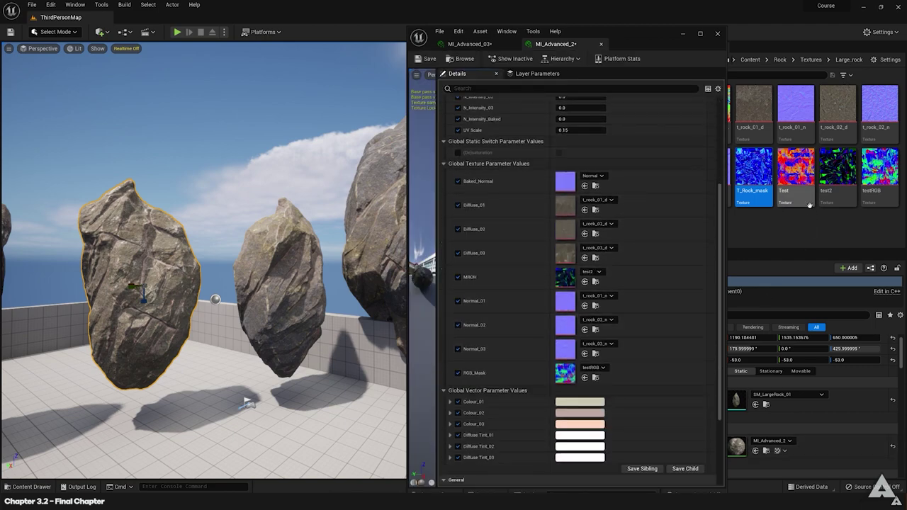
drag(654, 41, 535, 41)
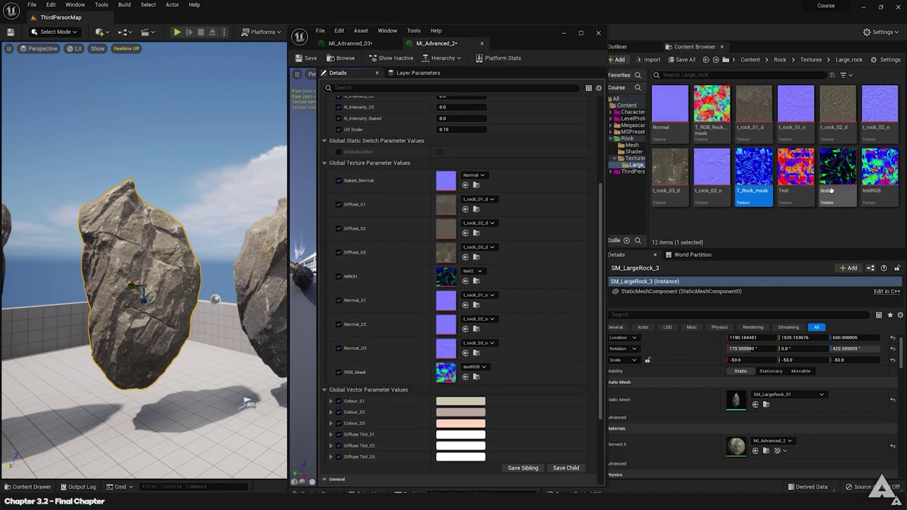
drag(754, 173, 454, 276)
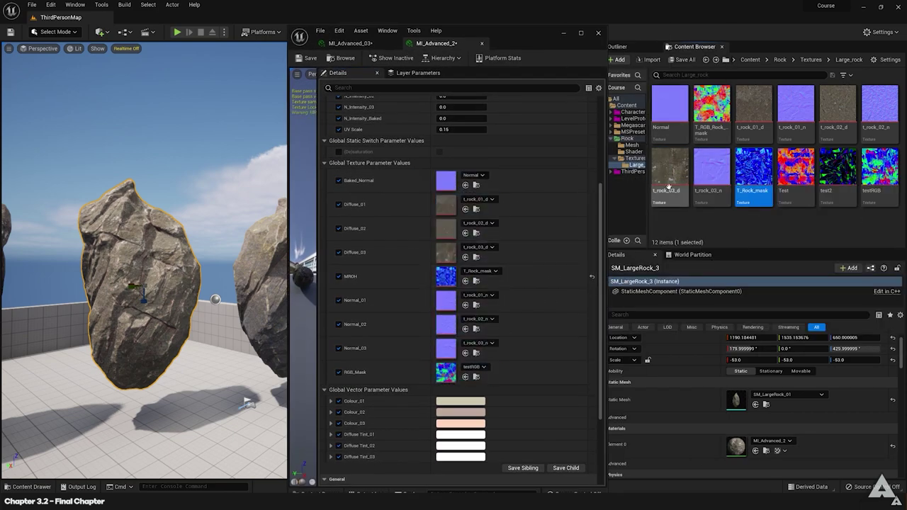
click(712, 106)
drag(711, 107, 448, 377)
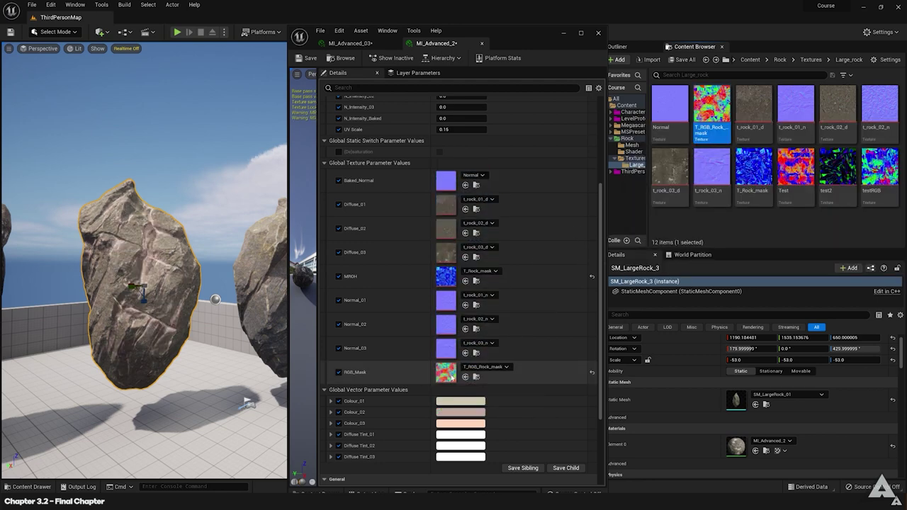
Brighten MI_Advanced_2's Colour_01 to a light cream with a colour value of about 0.77.
scroll(451, 378, down, 2)
scroll(439, 354, up, 5)
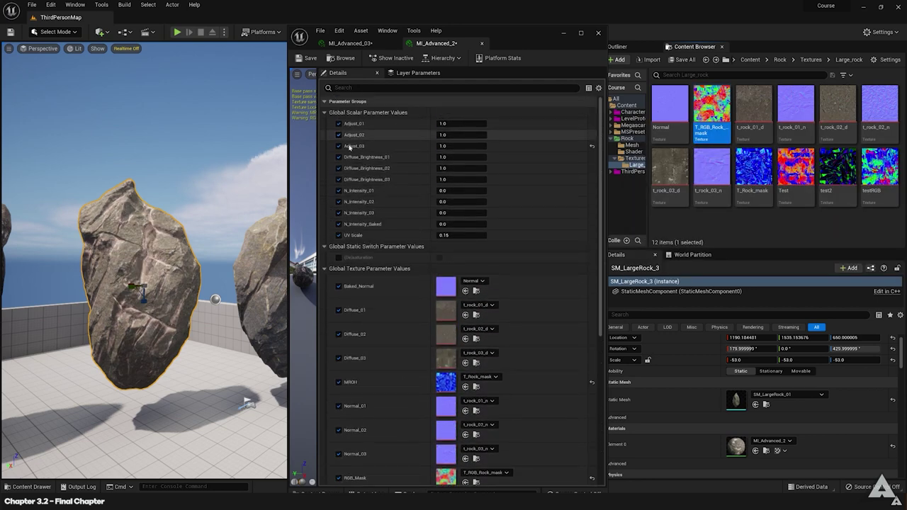
scroll(445, 278, down, 5)
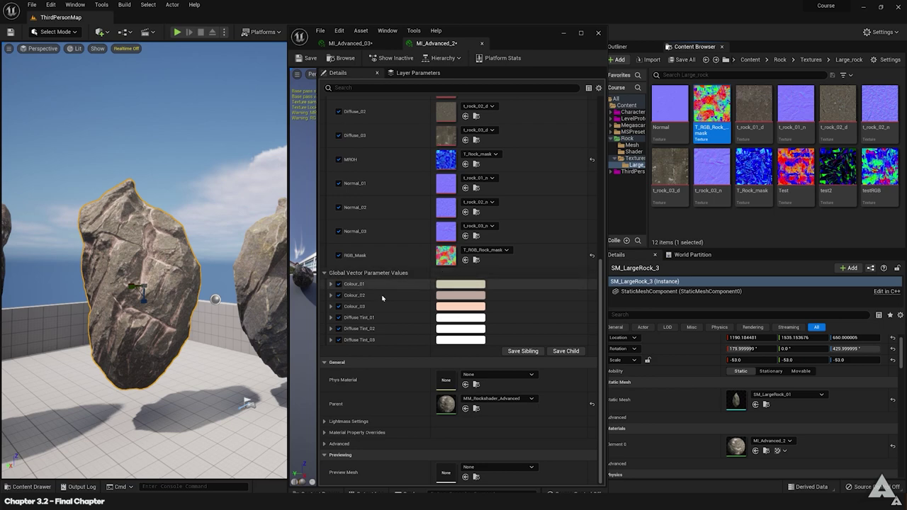
click(461, 283)
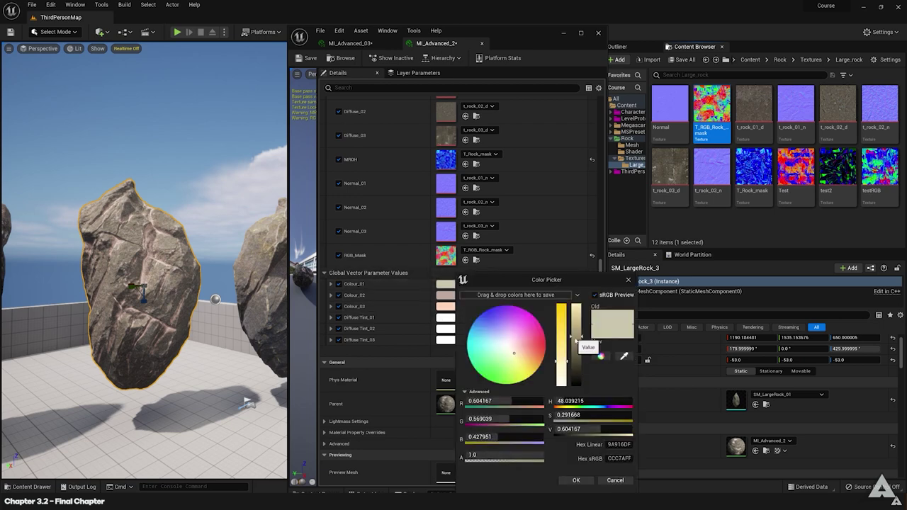
mouse_move(575, 338)
mouse_down()
mouse_move(575, 349)
mouse_move(571, 306)
mouse_move(572, 335)
mouse_move(570, 323)
mouse_up()
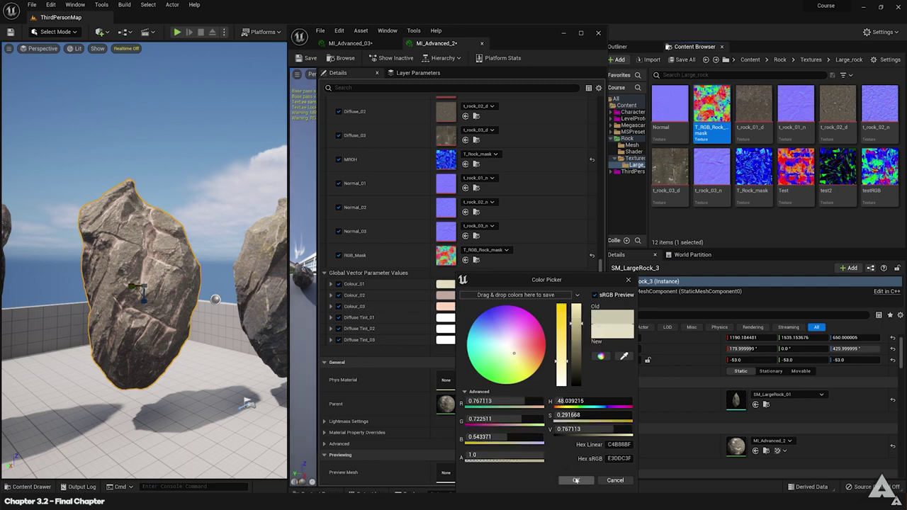
click(576, 481)
Change Colour_02 to a muted pink with saturation about 0.29, and darken Colour_03 to a brown with value about 0.31.
click(453, 295)
click(541, 328)
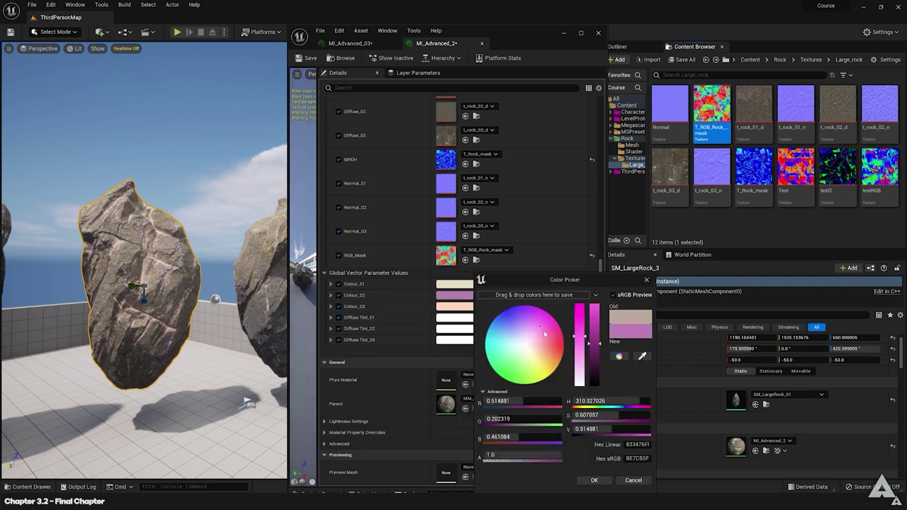
mouse_move(544, 334)
mouse_down()
mouse_move(521, 338)
mouse_move(536, 345)
mouse_up()
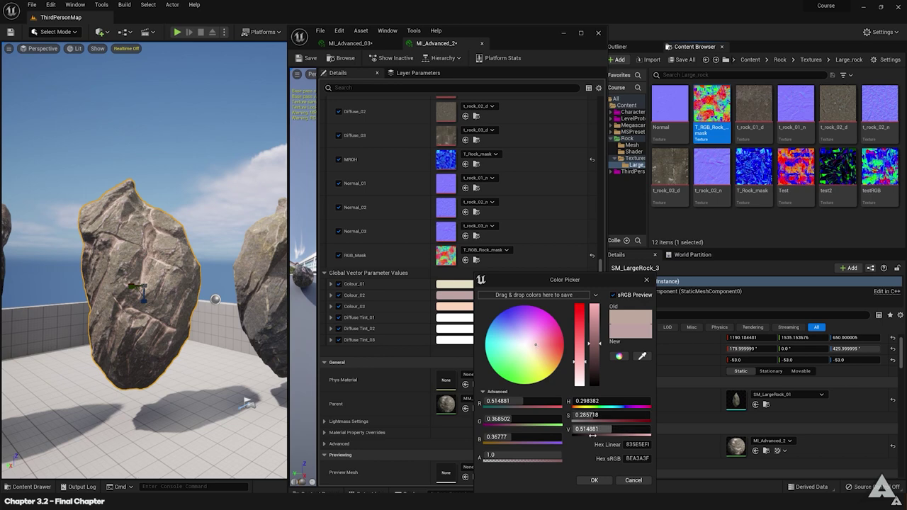
click(595, 480)
click(454, 306)
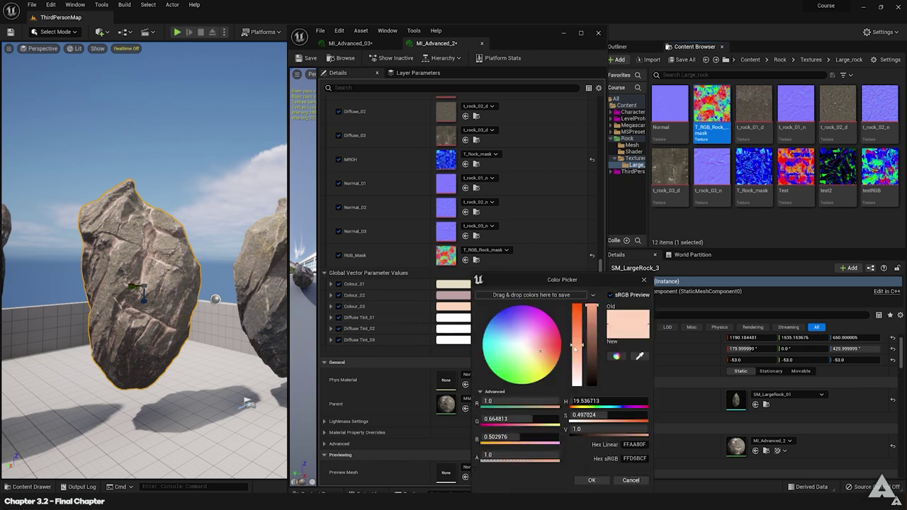
drag(590, 333, 584, 360)
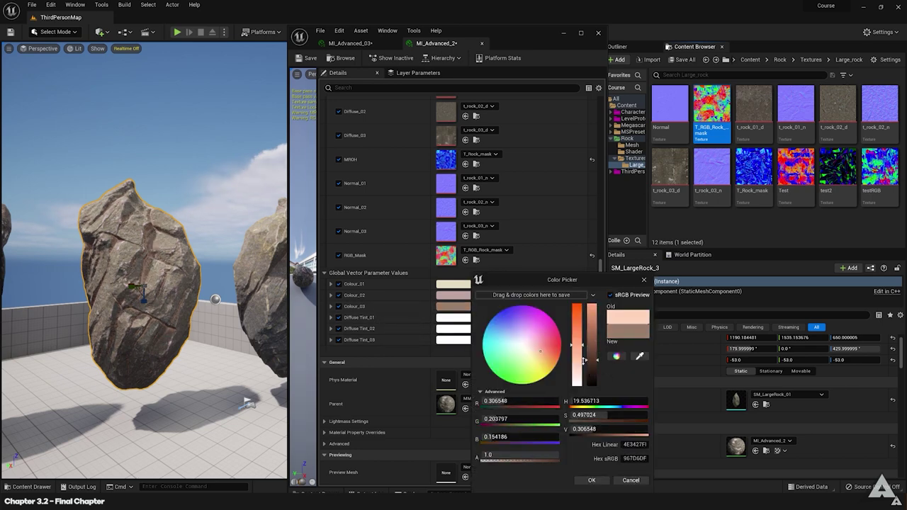
click(603, 483)
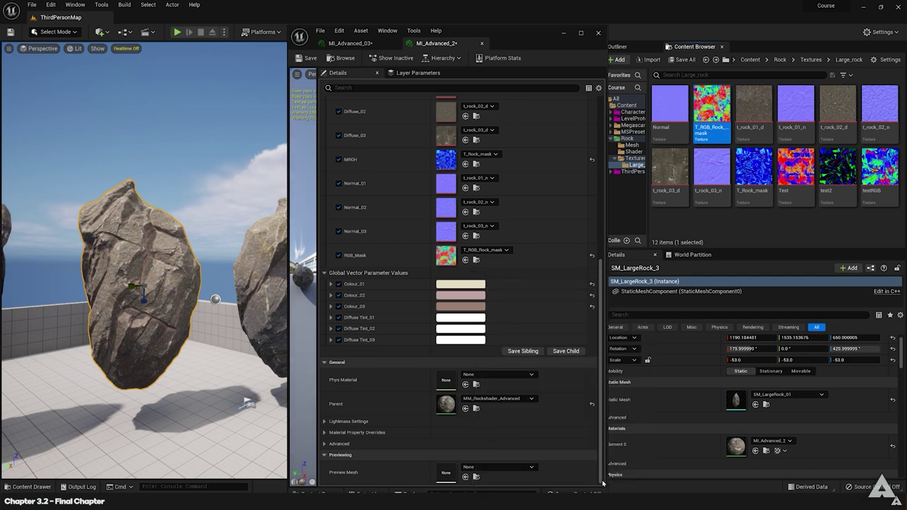
Set Diffuse Tint_01 to a pale blue (sRGB DBE5FF) and Diffuse Tint_02 to a pale peach (sRGB FFE1D4).
click(461, 318)
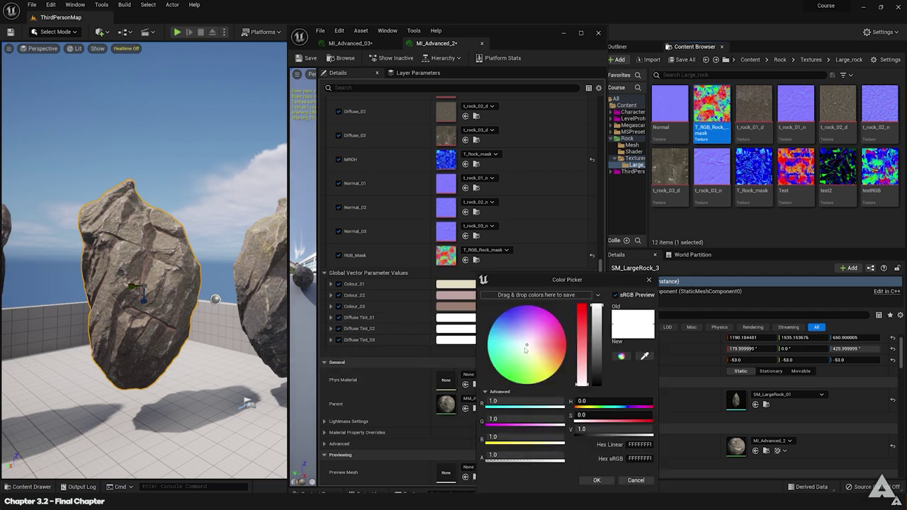
drag(526, 350, 520, 339)
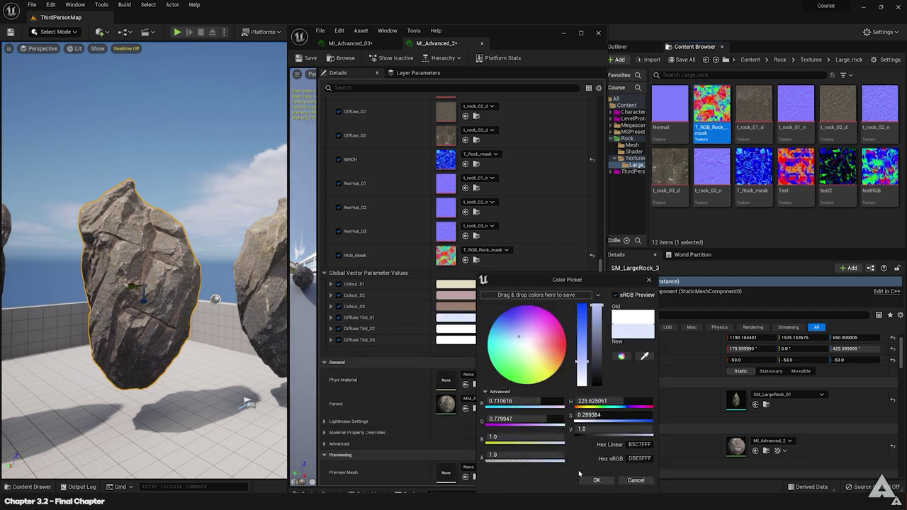
click(597, 479)
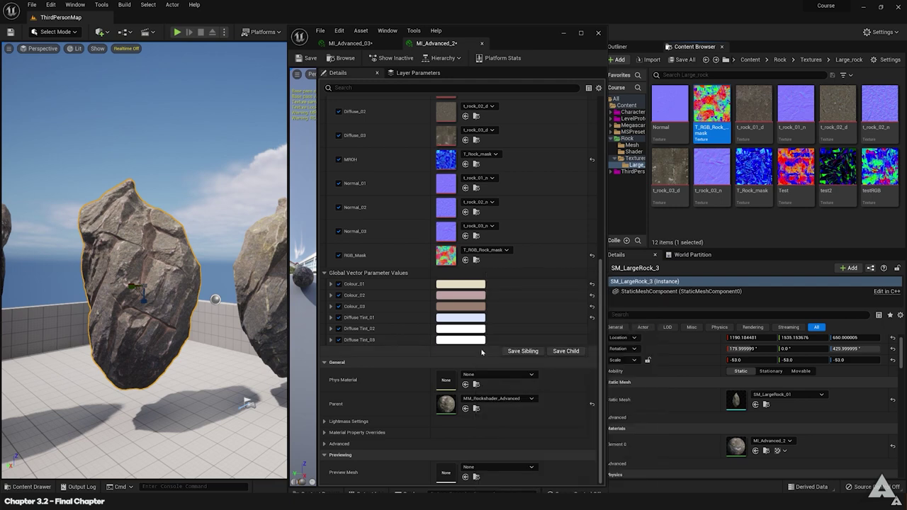
click(457, 329)
mouse_move(535, 345)
mouse_down()
mouse_move(533, 357)
mouse_move(549, 352)
mouse_move(545, 343)
mouse_move(544, 351)
mouse_up()
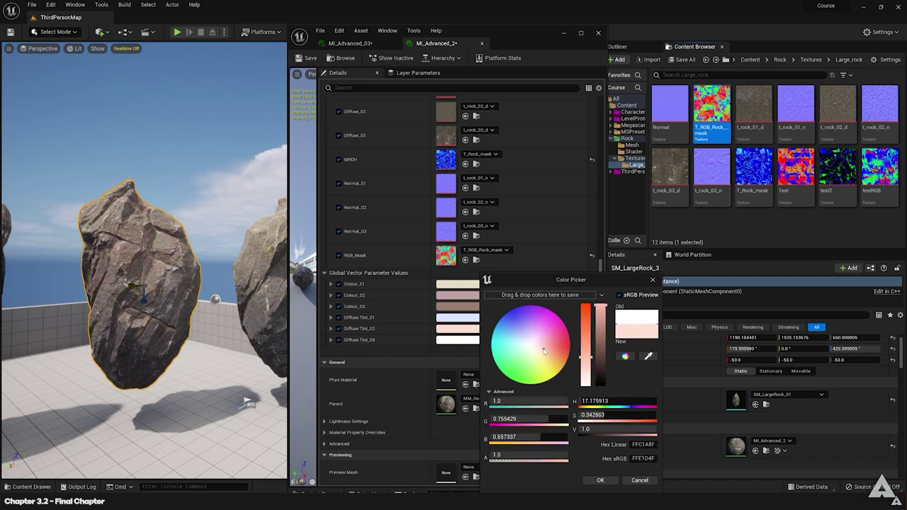
click(600, 480)
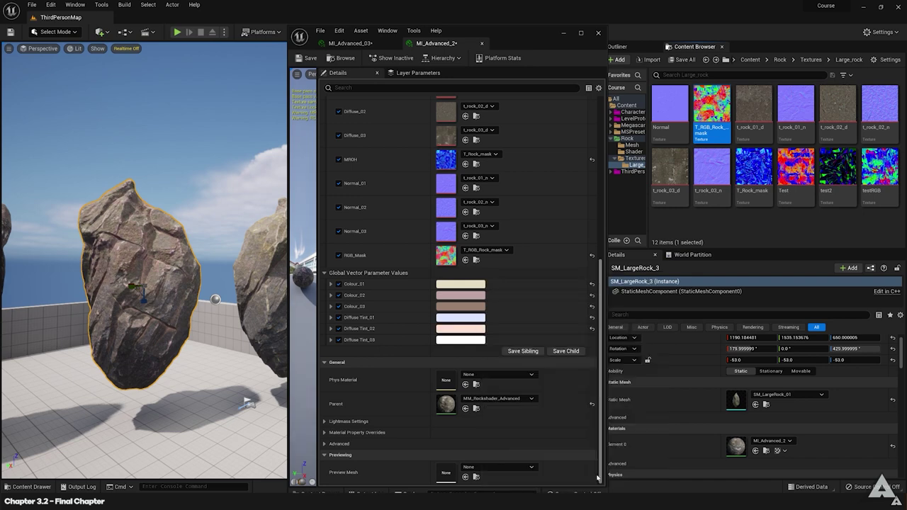
Save the MI_Advanced_2 and MI_Advanced_03 material instances and close the material editor.
scroll(392, 267, up, 5)
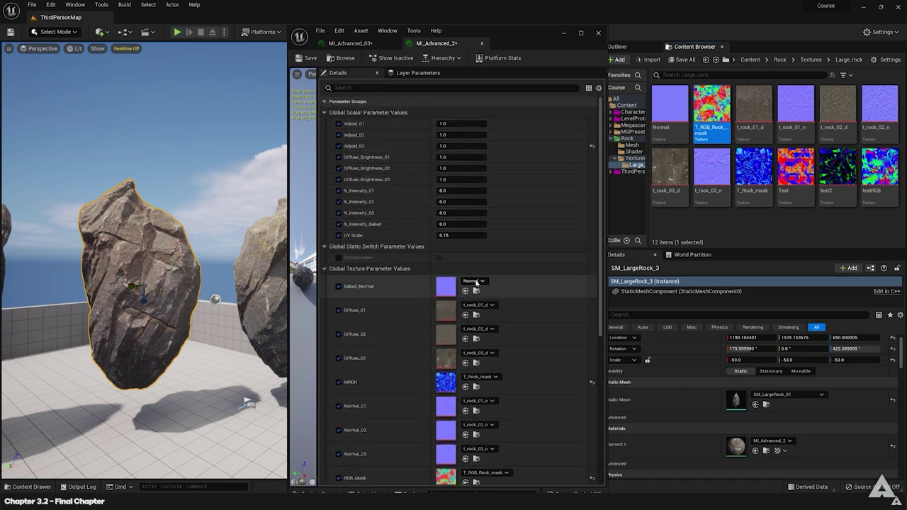
scroll(338, 205, down, 5)
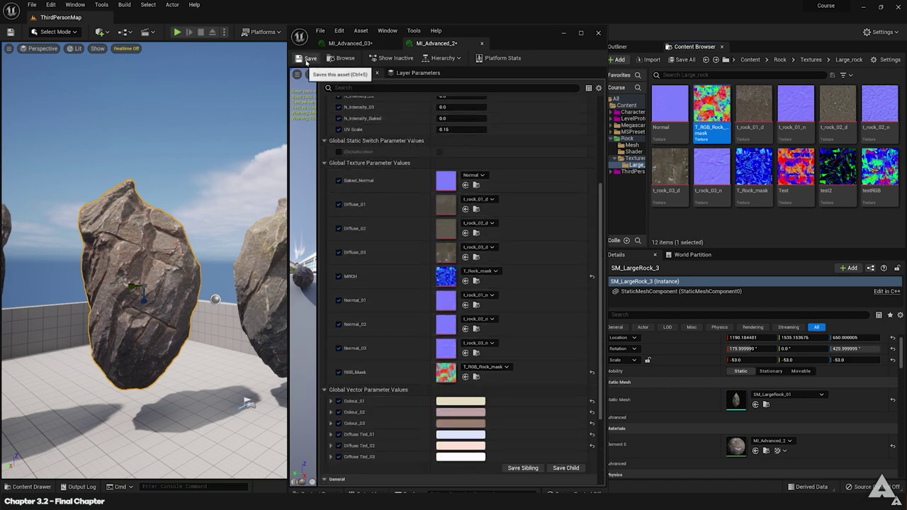
click(350, 43)
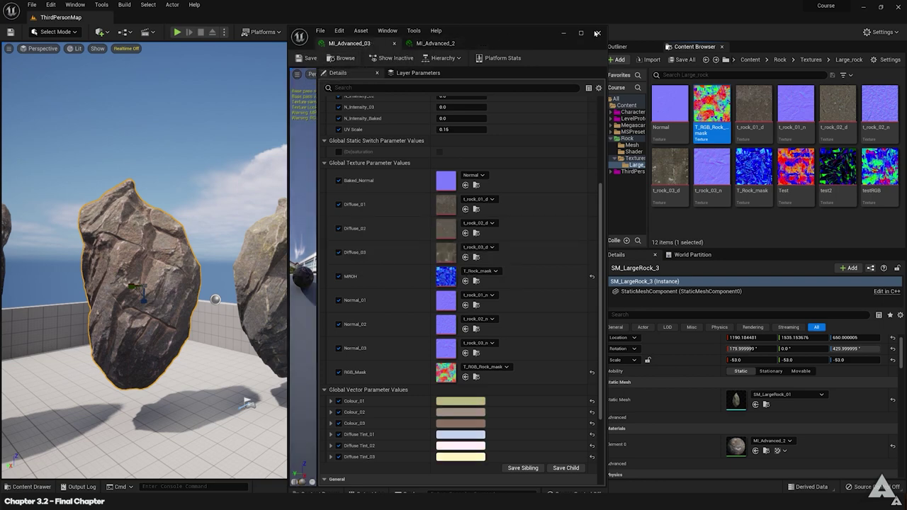
click(597, 33)
Examine the row of rocks in the level from a distance and up close to compare their materials.
click(297, 142)
right_drag(298, 142, 269, 152)
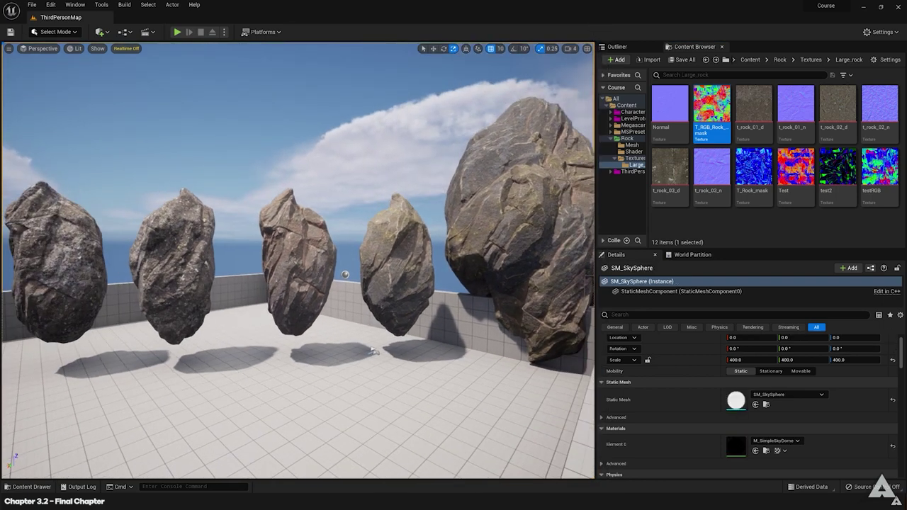
right_drag(373, 198, 373, 198)
click(374, 198)
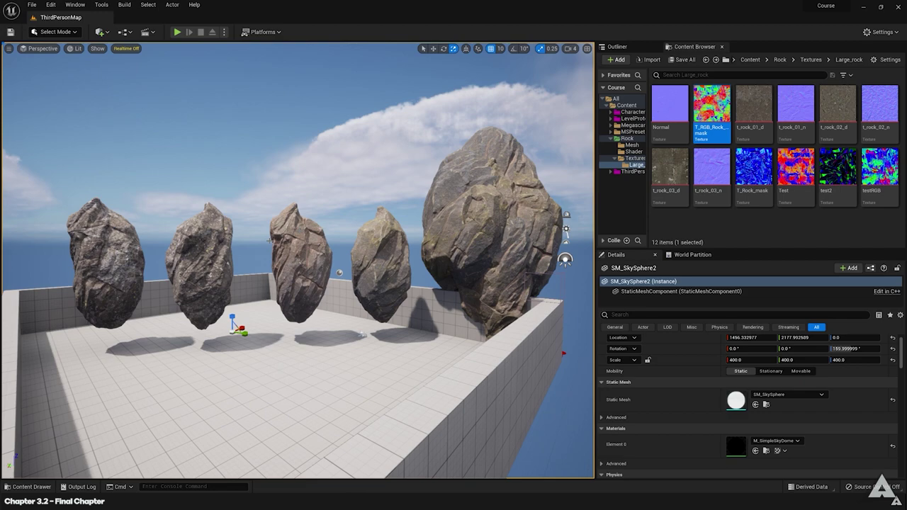
right_drag(292, 205, 293, 204)
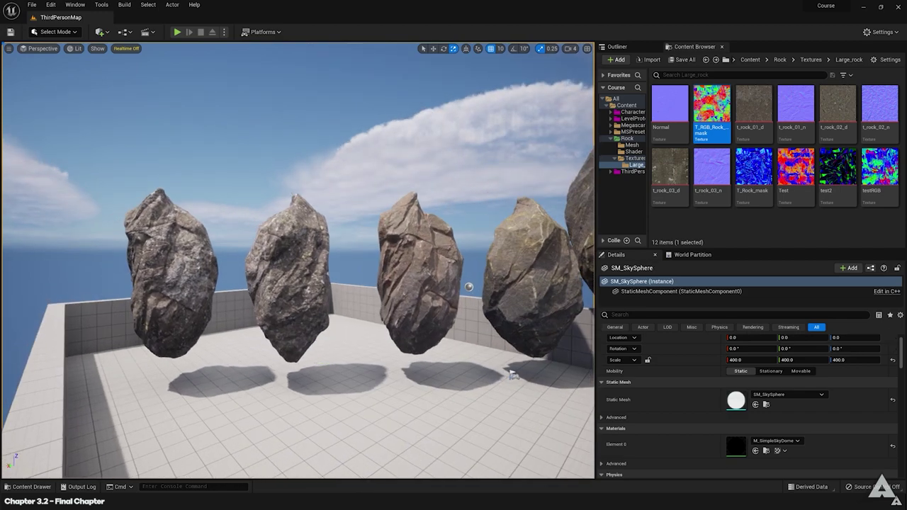
click(505, 374)
right_drag(504, 374, 310, 393)
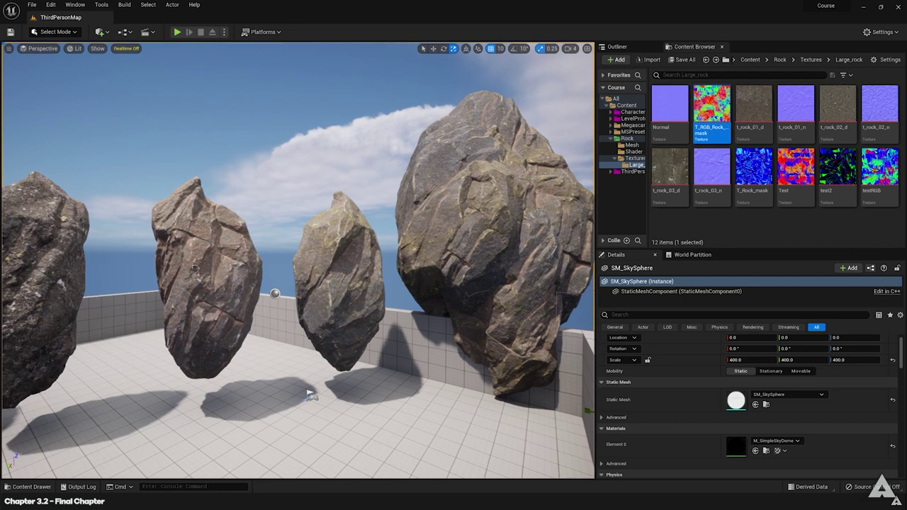
click(205, 270)
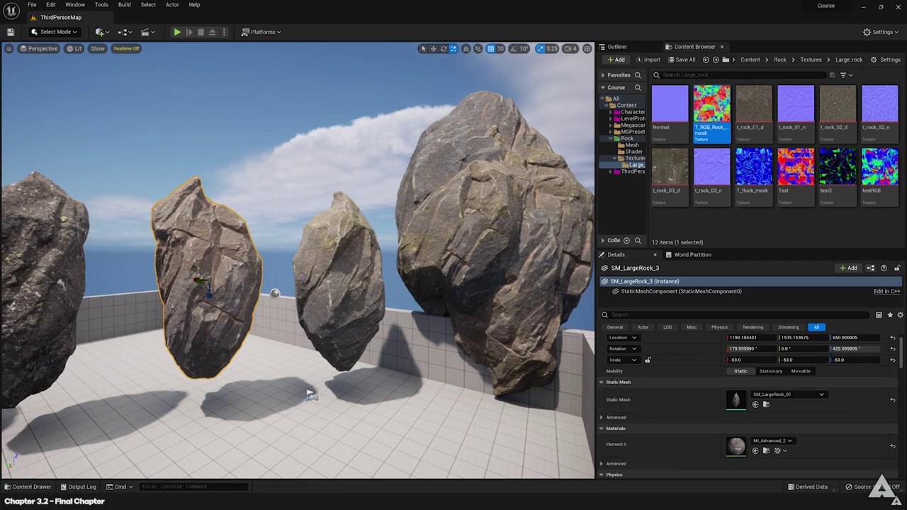
click(313, 189)
mouse_move(314, 189)
right_down()
mouse_move(353, 189)
mouse_move(338, 190)
mouse_move(333, 283)
mouse_move(312, 205)
right_up()
click(310, 202)
click(311, 184)
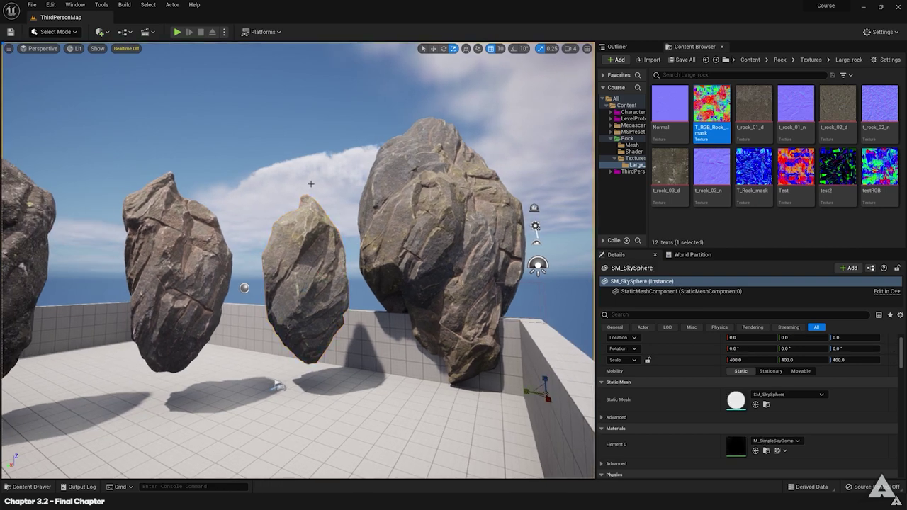
Try scaling SM_LargeRock_4, the small rock beside the large formation, and undo the scaling.
click(319, 259)
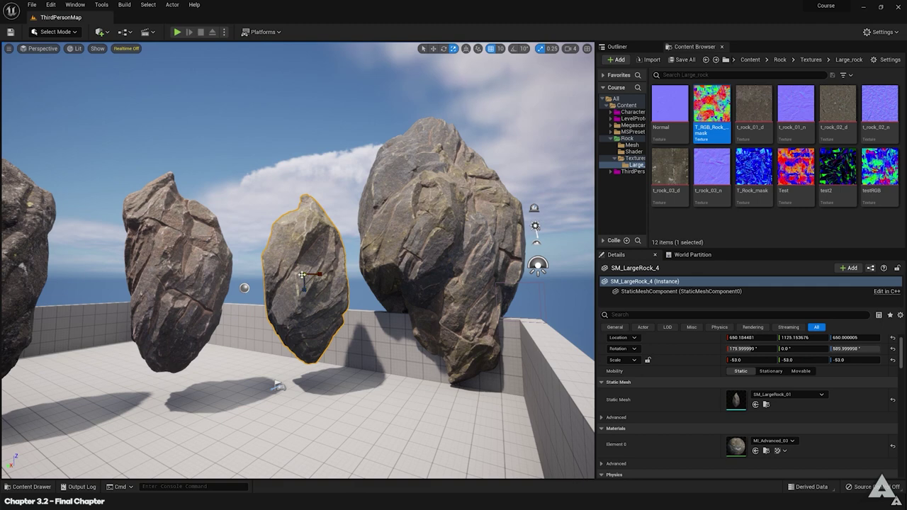
key(r)
drag(305, 272, 317, 258)
key(ctrl+z)
key(ctrl+z)
key(ctrl+z)
key(ctrl+z)
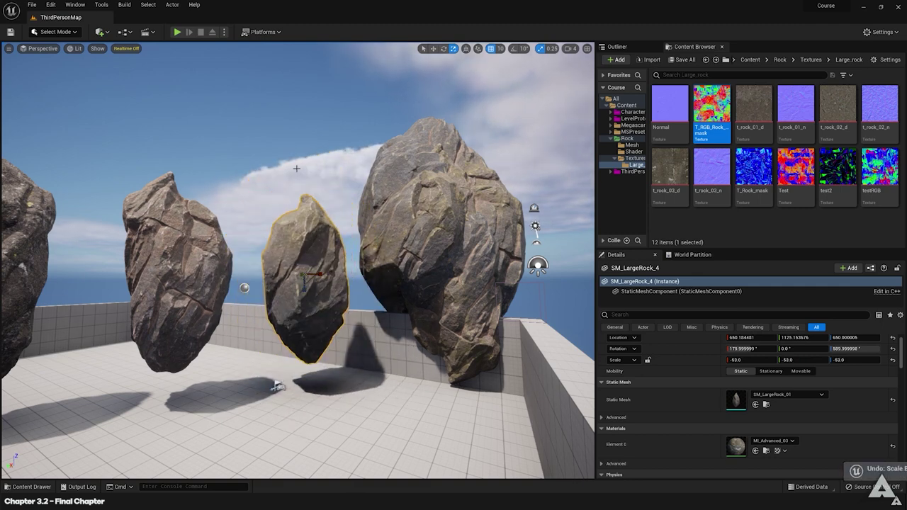
right_drag(336, 200, 315, 202)
key(ctrl+z)
right_drag(333, 134, 322, 134)
key(ctrl+z)
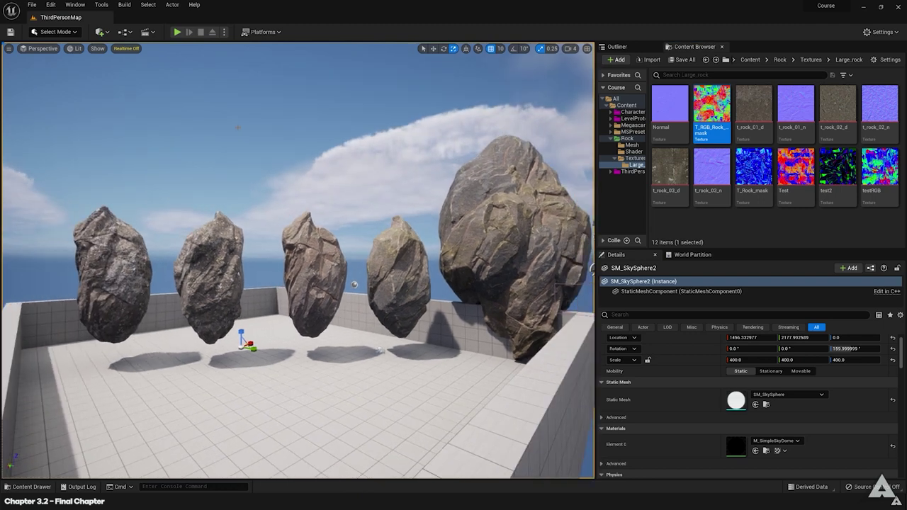
right_drag(229, 136, 261, 137)
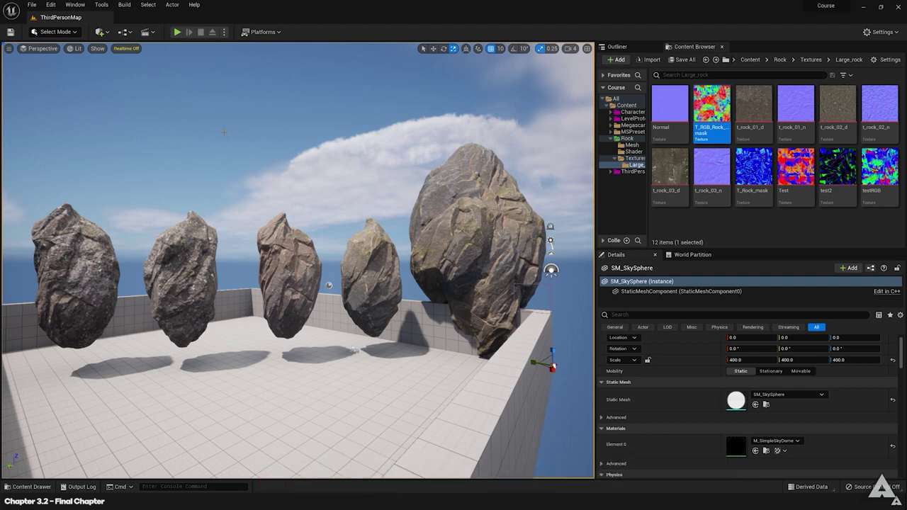
right_drag(298, 255, 312, 255)
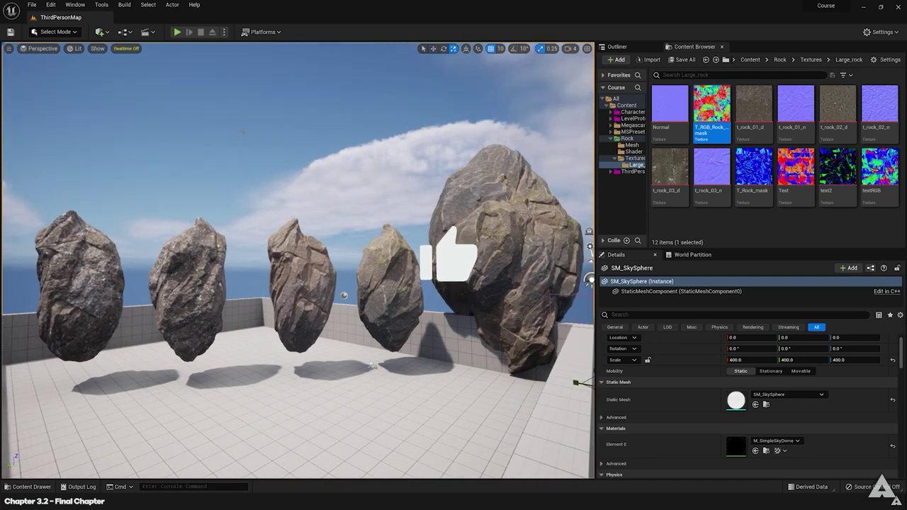